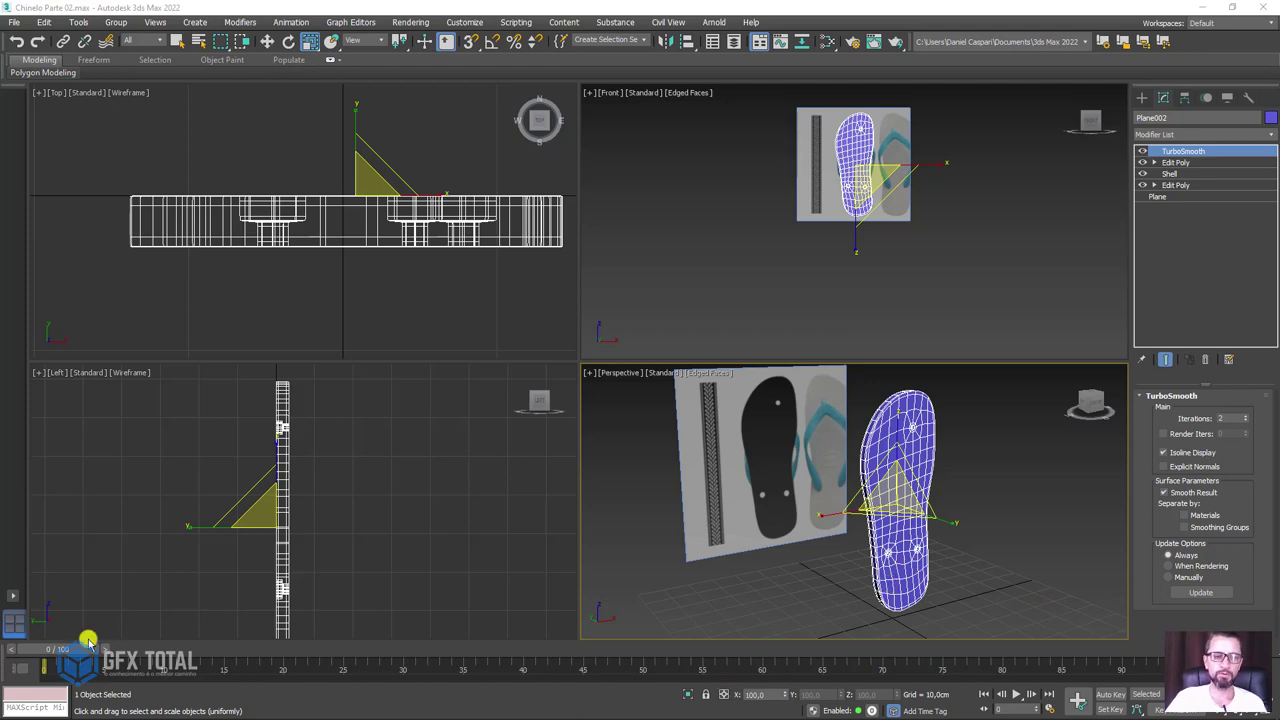
Step: Select the reference image plane beside the flip-flop sole
left_click(691, 551)
Step: Switch to the Refs.pur PureRef board and pan over to the black sandal photo
key("alt+Tab")
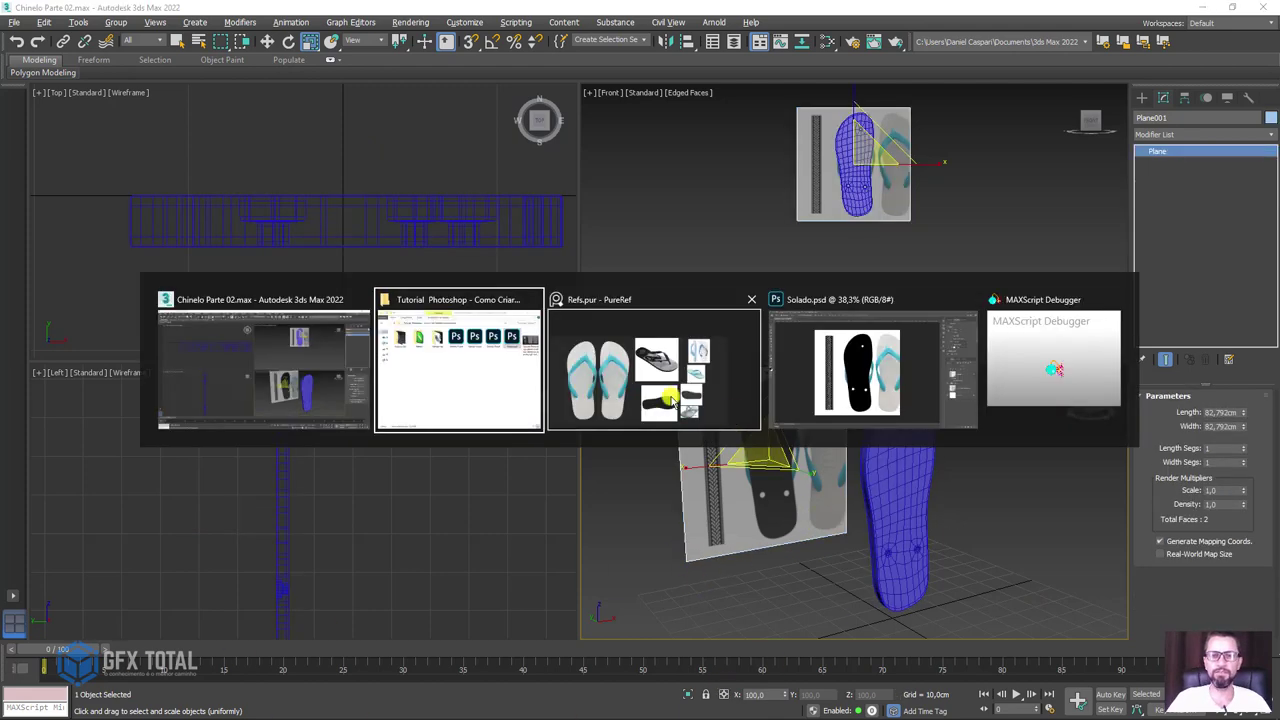
left_click(672, 398)
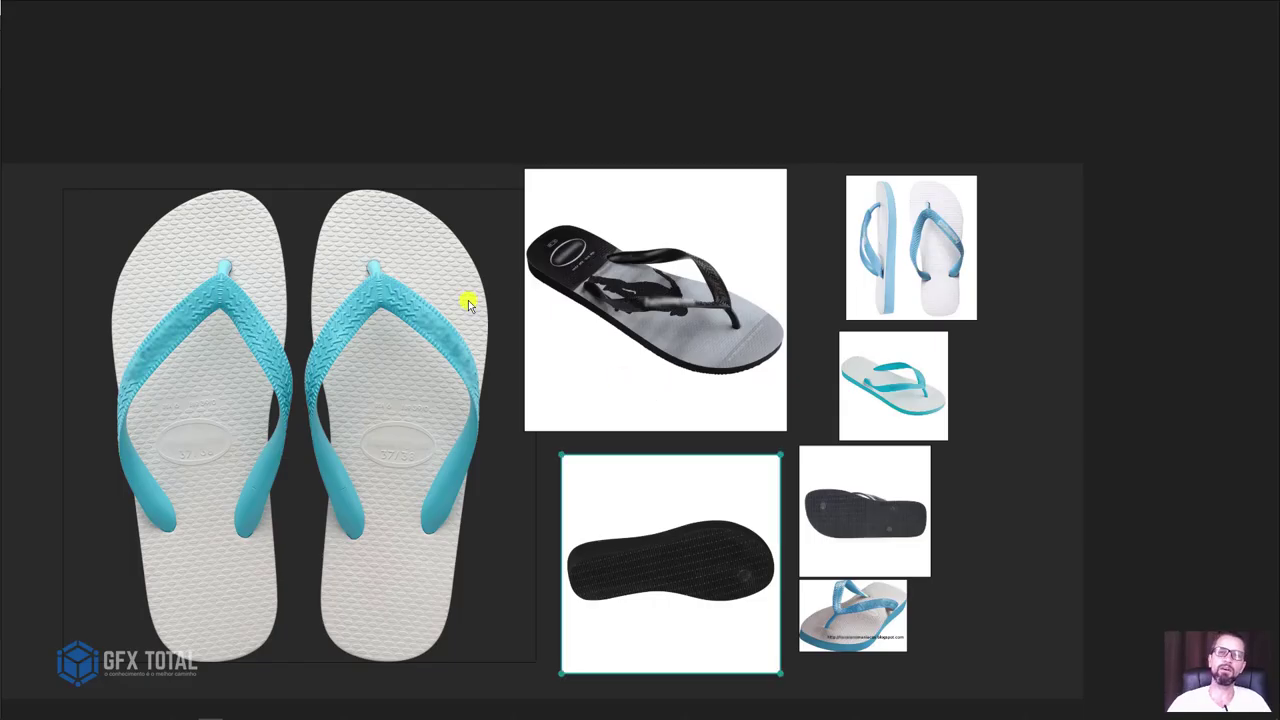
scroll(365, 292, "up", 2)
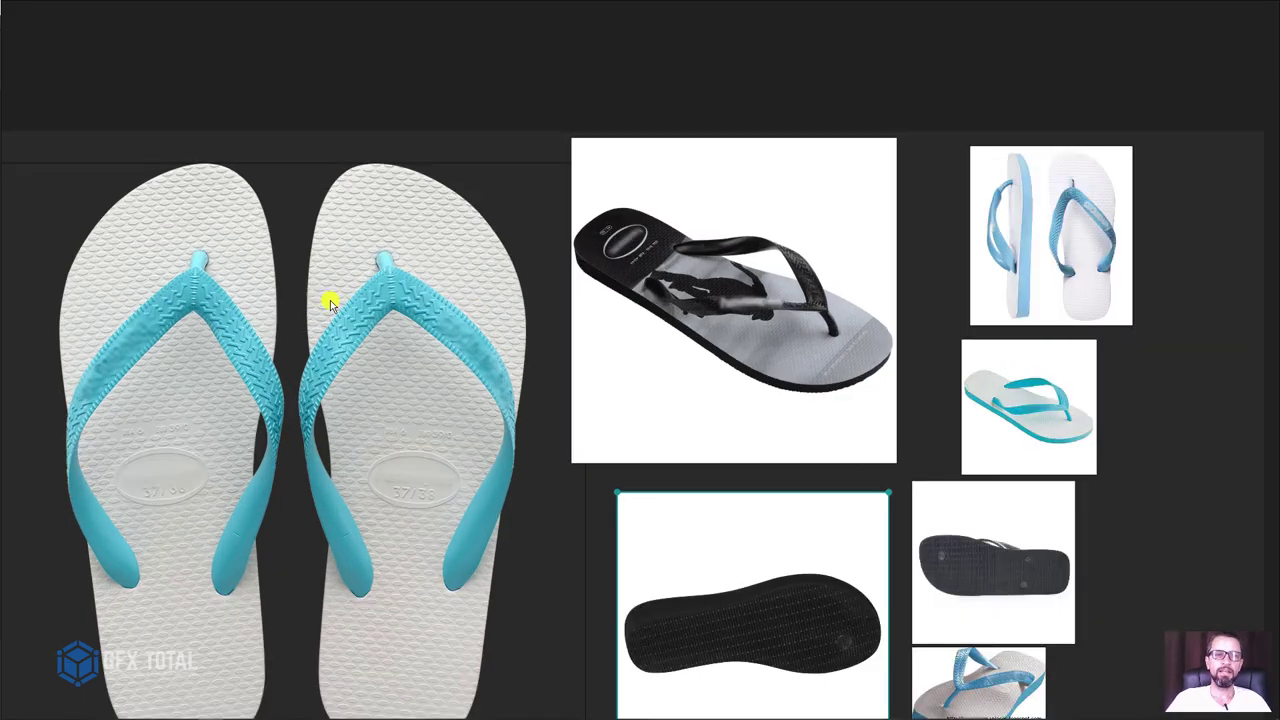
scroll(372, 320, "up", 4)
scroll(372, 320, "up", 1)
scroll(417, 331, "up", 3)
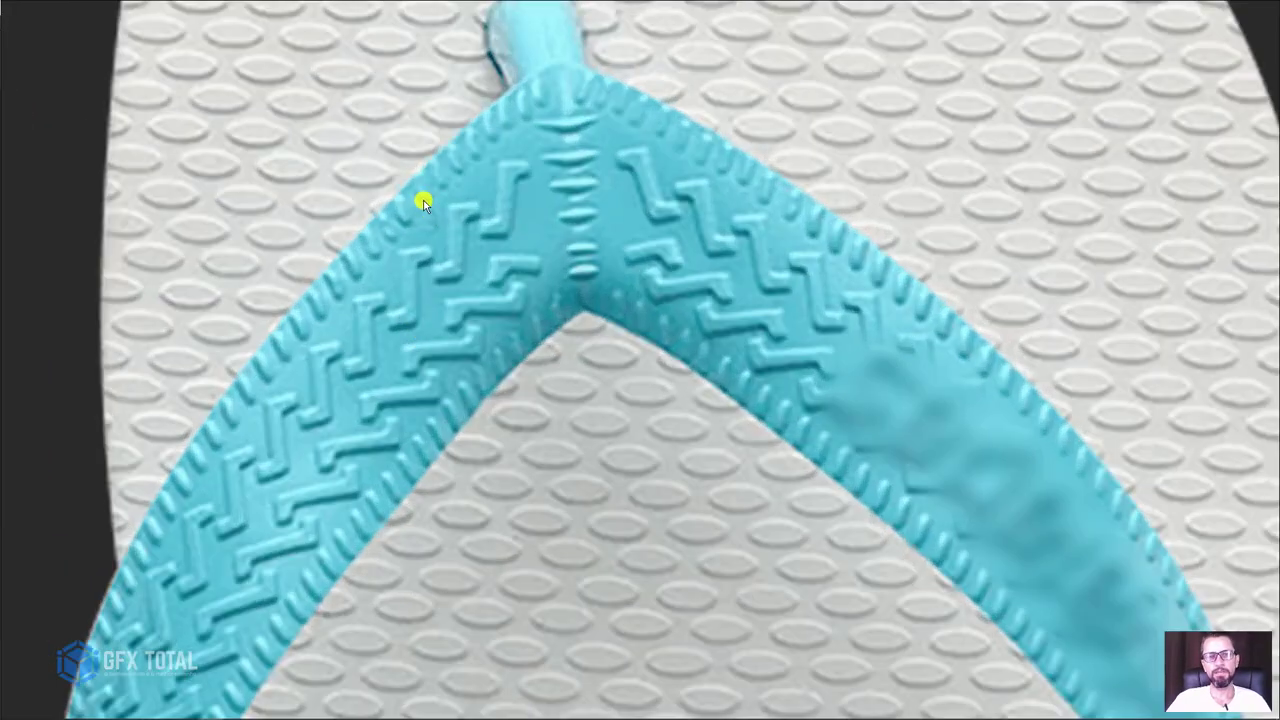
scroll(435, 245, "down", 3)
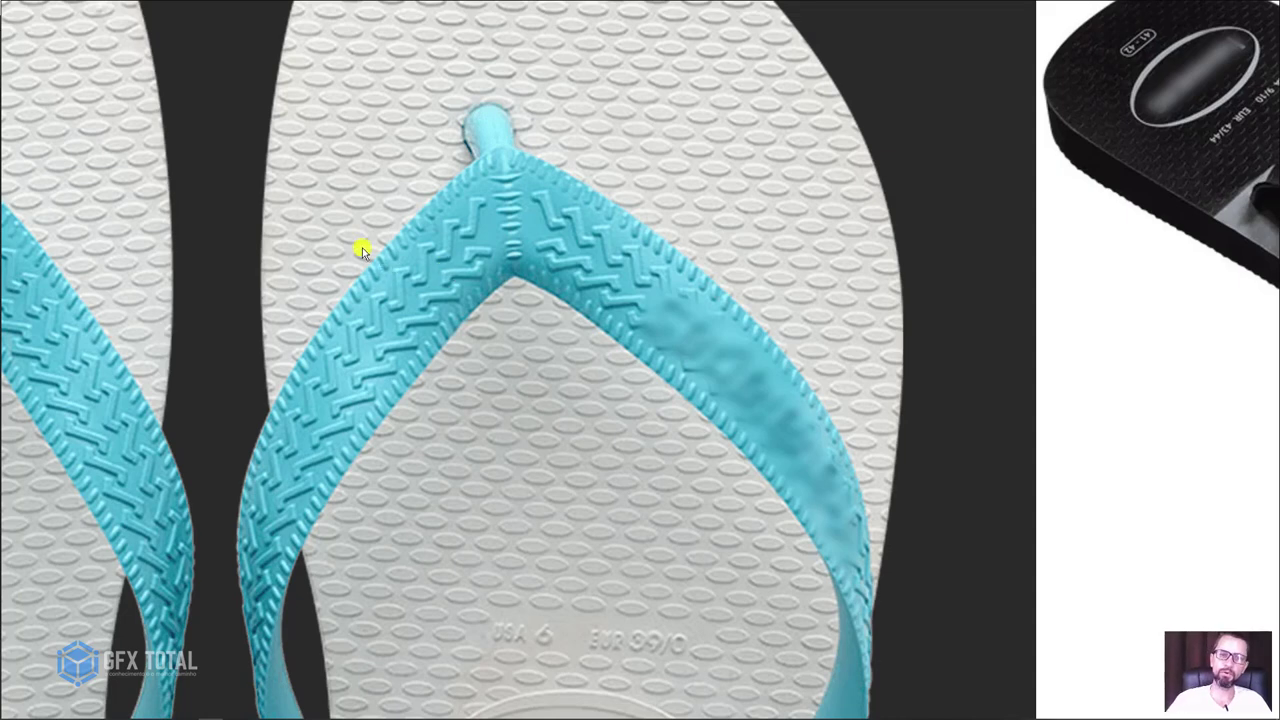
scroll(463, 360, "down", 3)
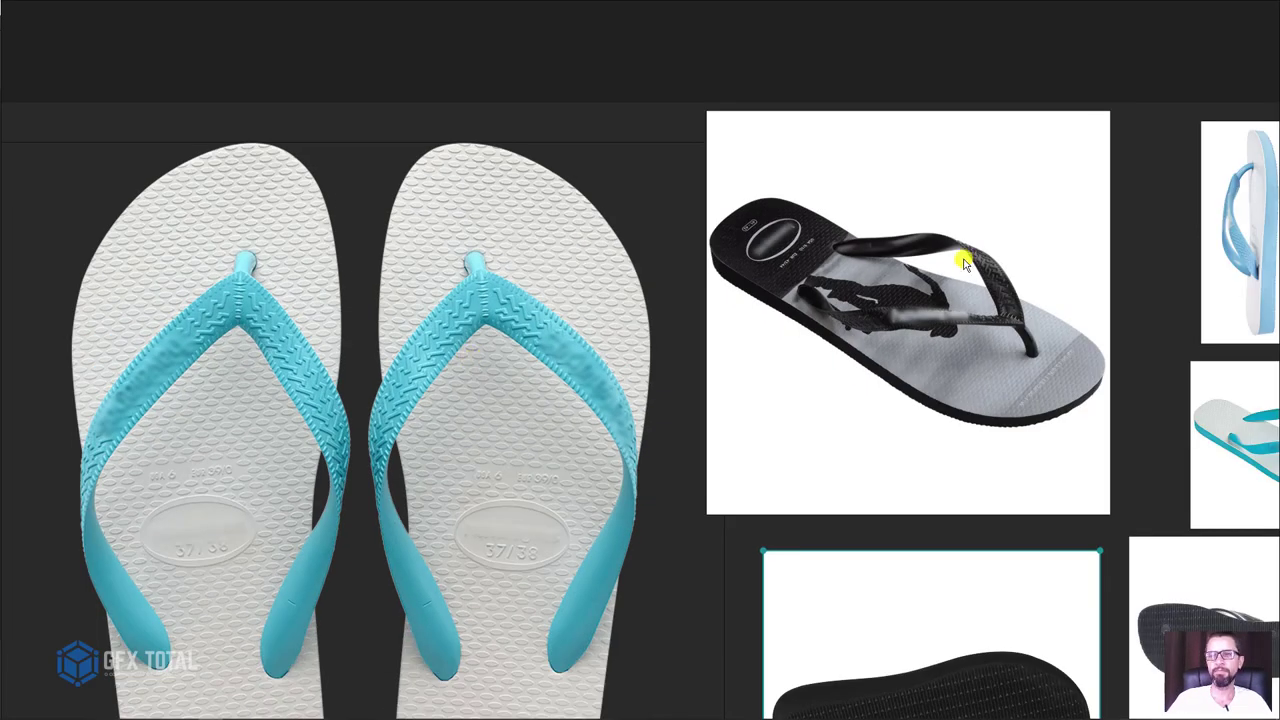
middle_click_drag(843, 263, 609, 237)
Step: Zoom in and mark the black sandal's strap with a check mark and a traced line
scroll(789, 220, "up", 2)
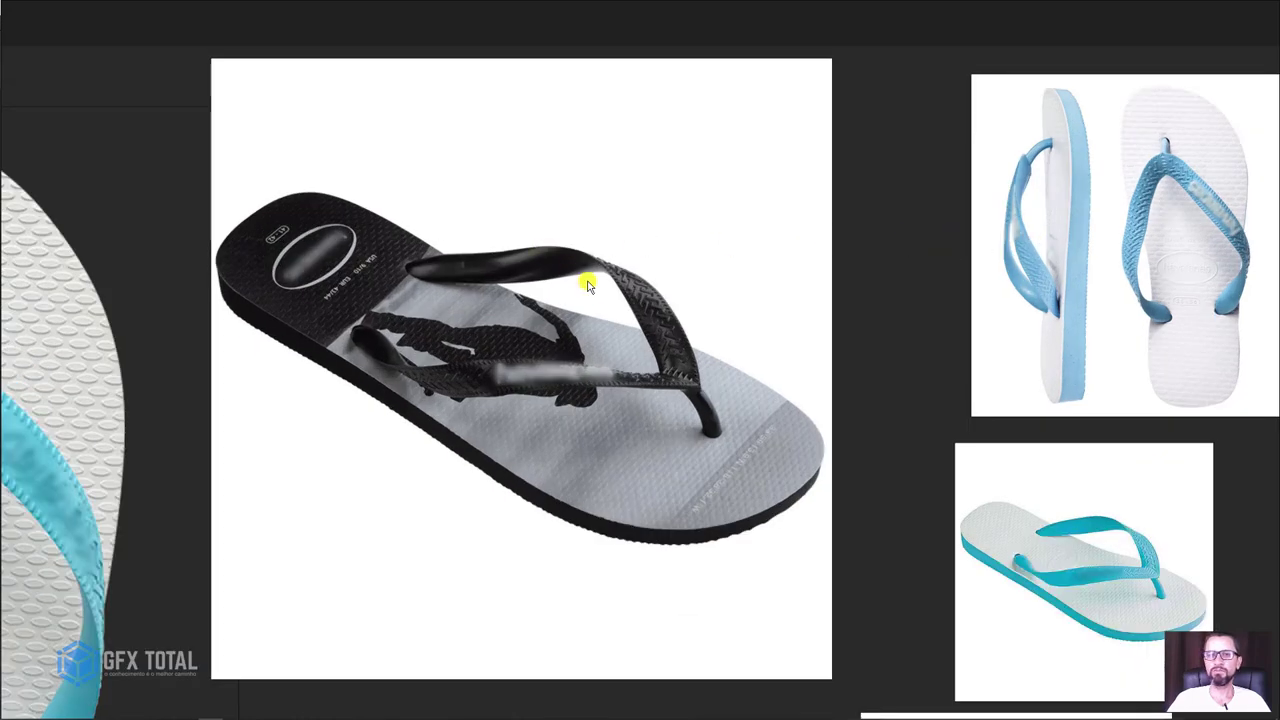
scroll(586, 282, "up", 1)
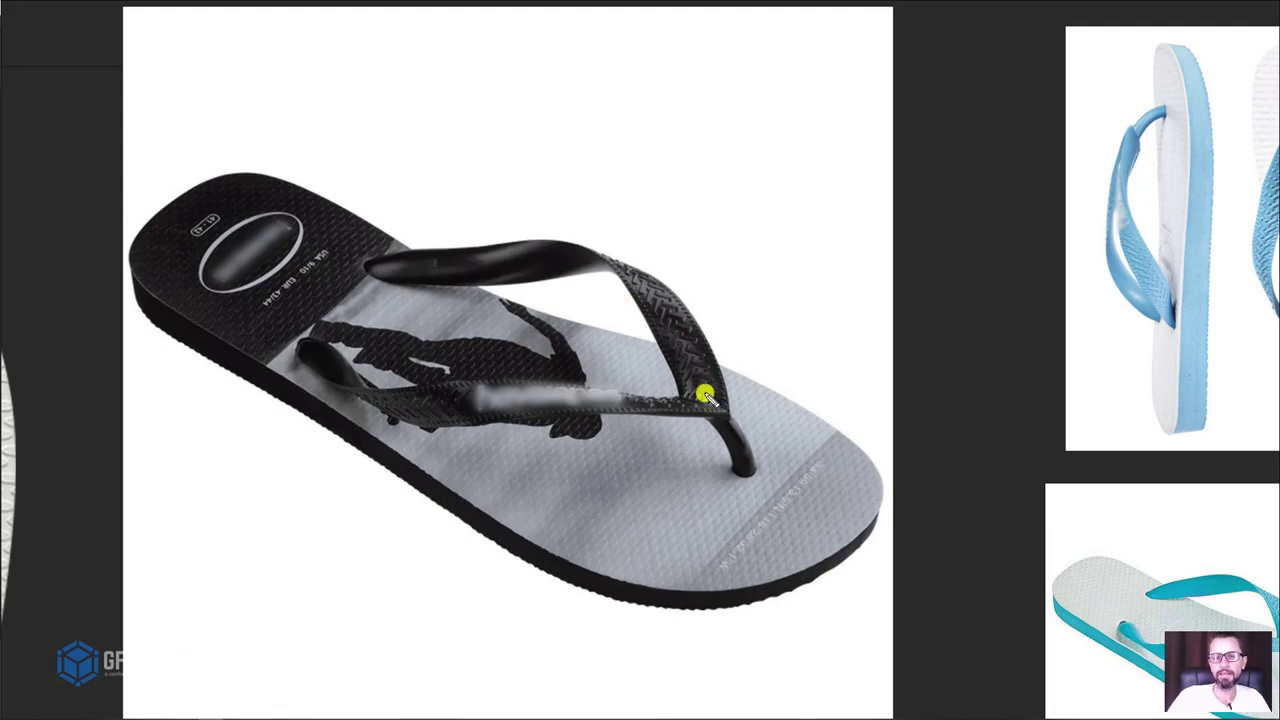
left_click_drag(607, 209, 639, 186)
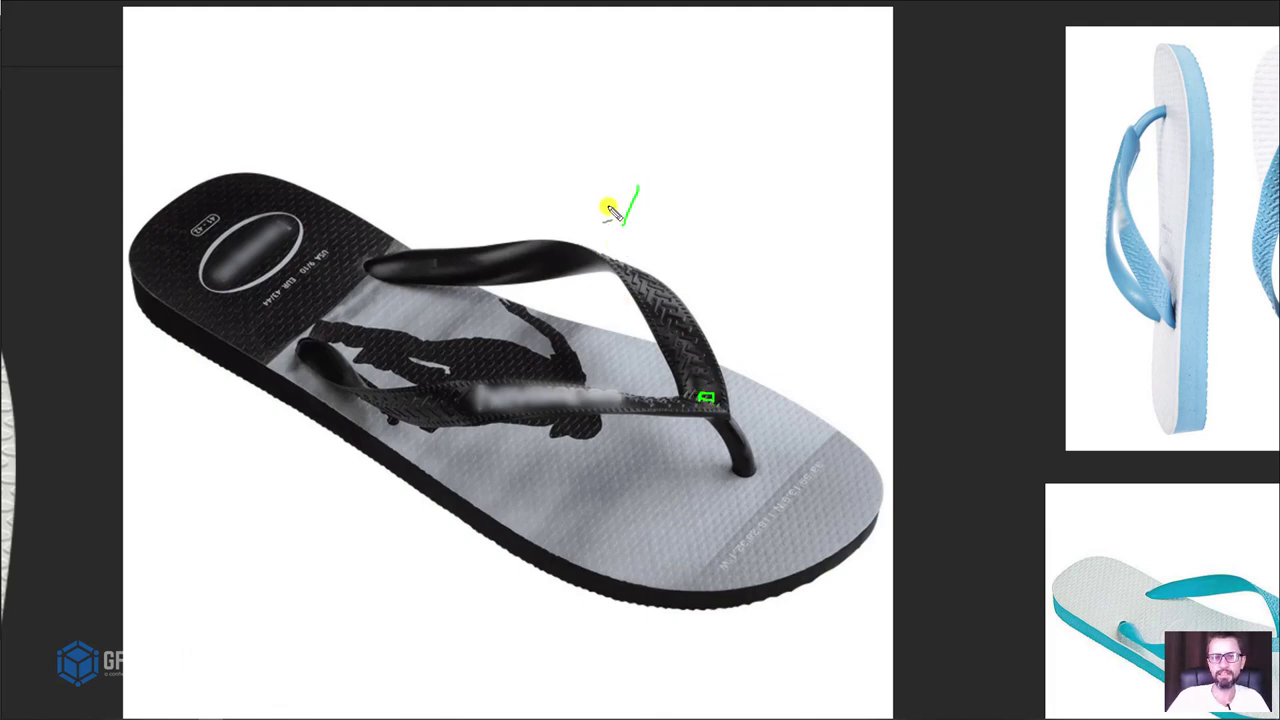
mouse_move(697, 385)
left_mouse_down()
mouse_move(637, 289)
mouse_move(597, 260)
mouse_move(370, 268)
left_mouse_up()
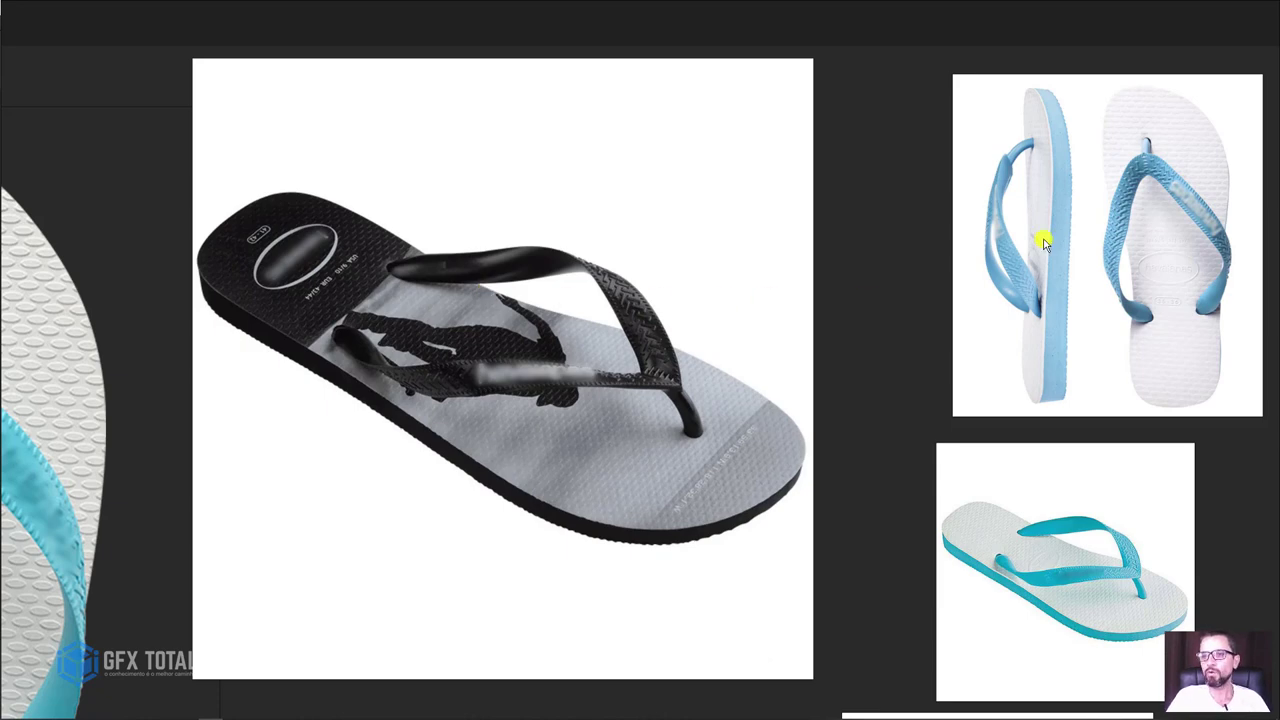
Step: Circle the blue strap's edge in PureRef, then bring 3ds Max back and orbit the Perspective view
scroll(1006, 189, "up", 5)
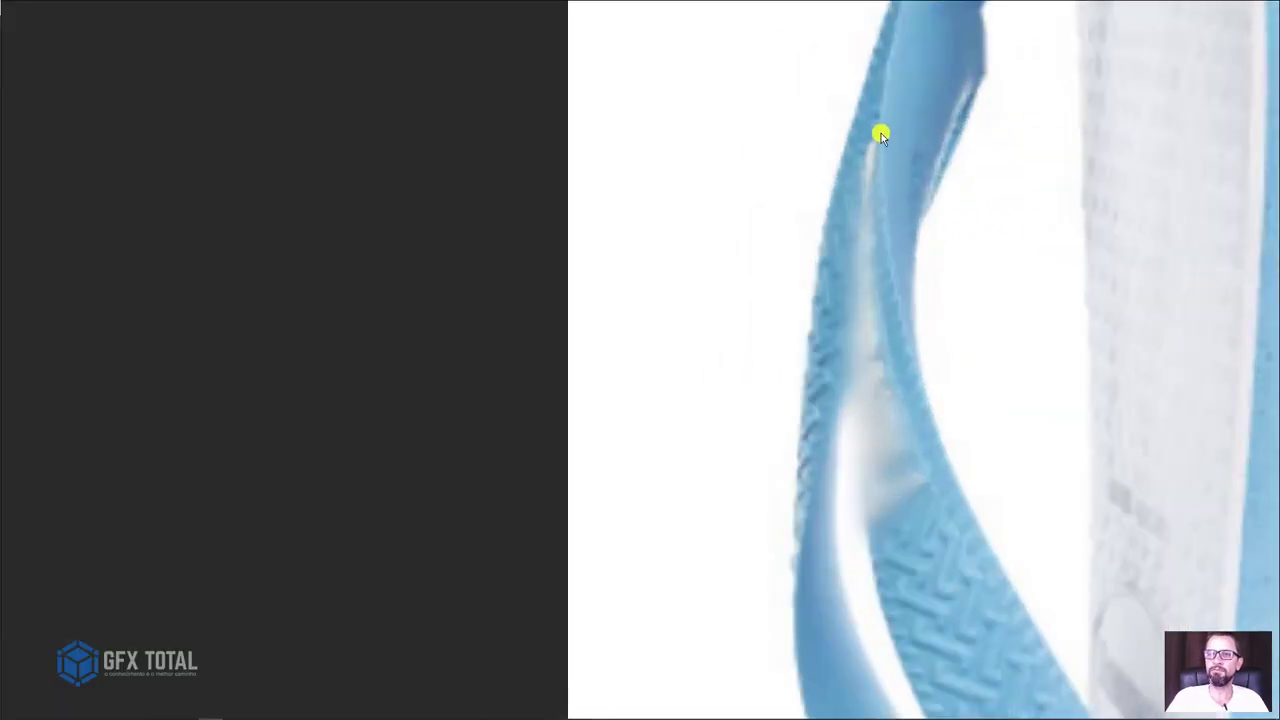
mouse_move(907, 160)
left_mouse_down()
mouse_move(873, 142)
mouse_move(878, 120)
left_mouse_up()
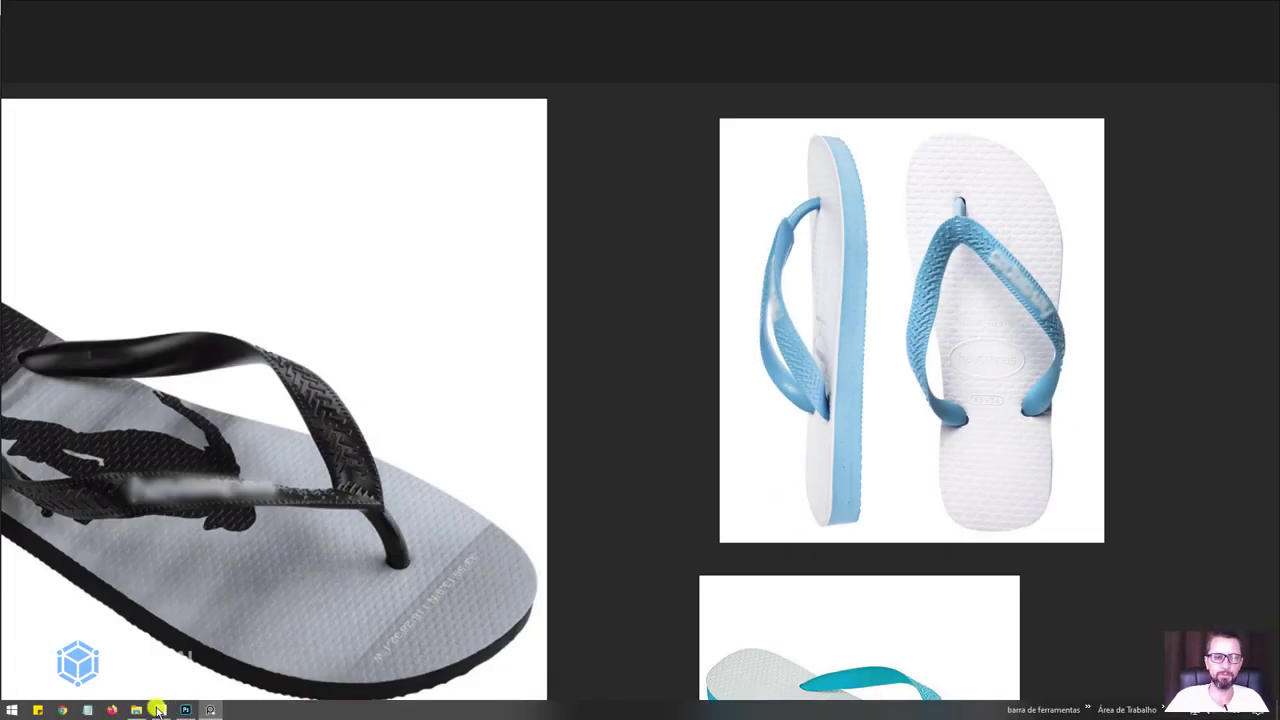
left_click(160, 711)
mouse_move(666, 514)
middle_mouse_down("alt")
mouse_move(843, 514)
mouse_move(877, 480)
mouse_move(965, 232)
mouse_move(826, 271)
mouse_move(890, 172)
middle_mouse_up("alt")
Step: Draw a small Standard Primitives plane, Plane003, left of the reference board in the Front viewport
scroll(714, 243, "up", 3)
scroll(780, 240, "up", 1)
scroll(900, 210, "up", 4)
scroll(850, 286, "down", 1)
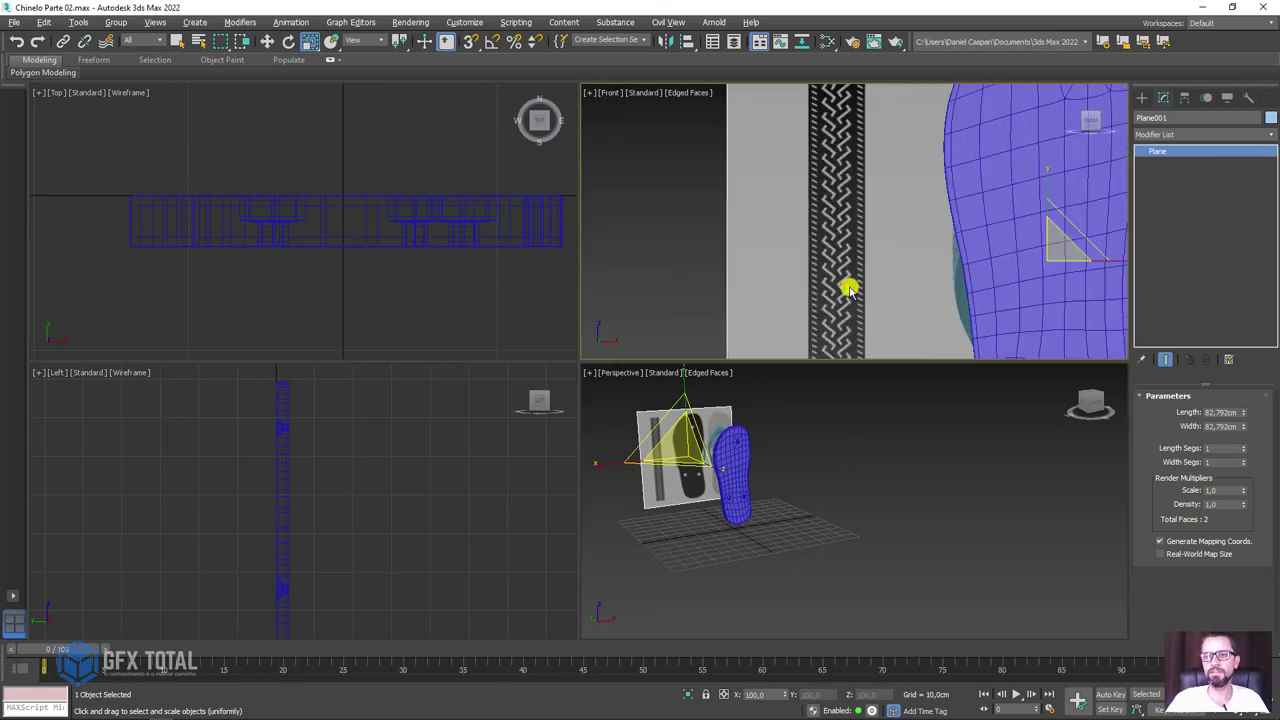
scroll(849, 286, "down", 3)
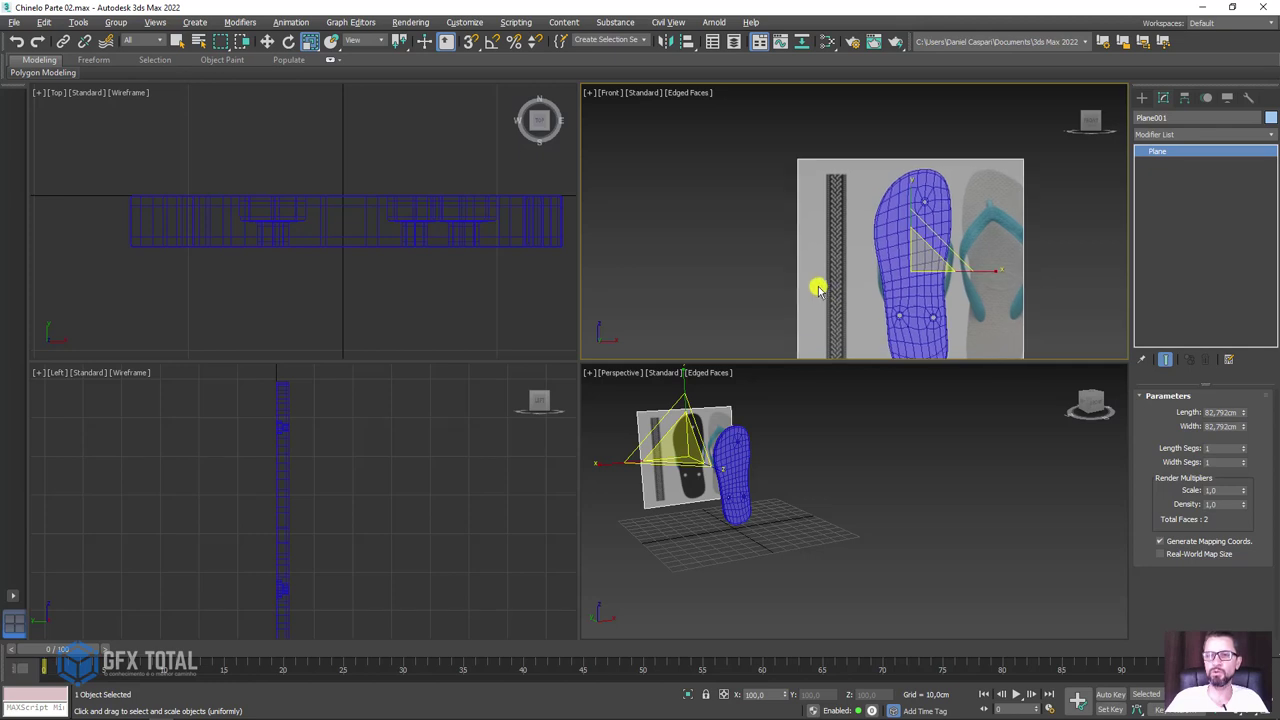
middle_click_drag(817, 286, 823, 254)
left_click(1143, 96)
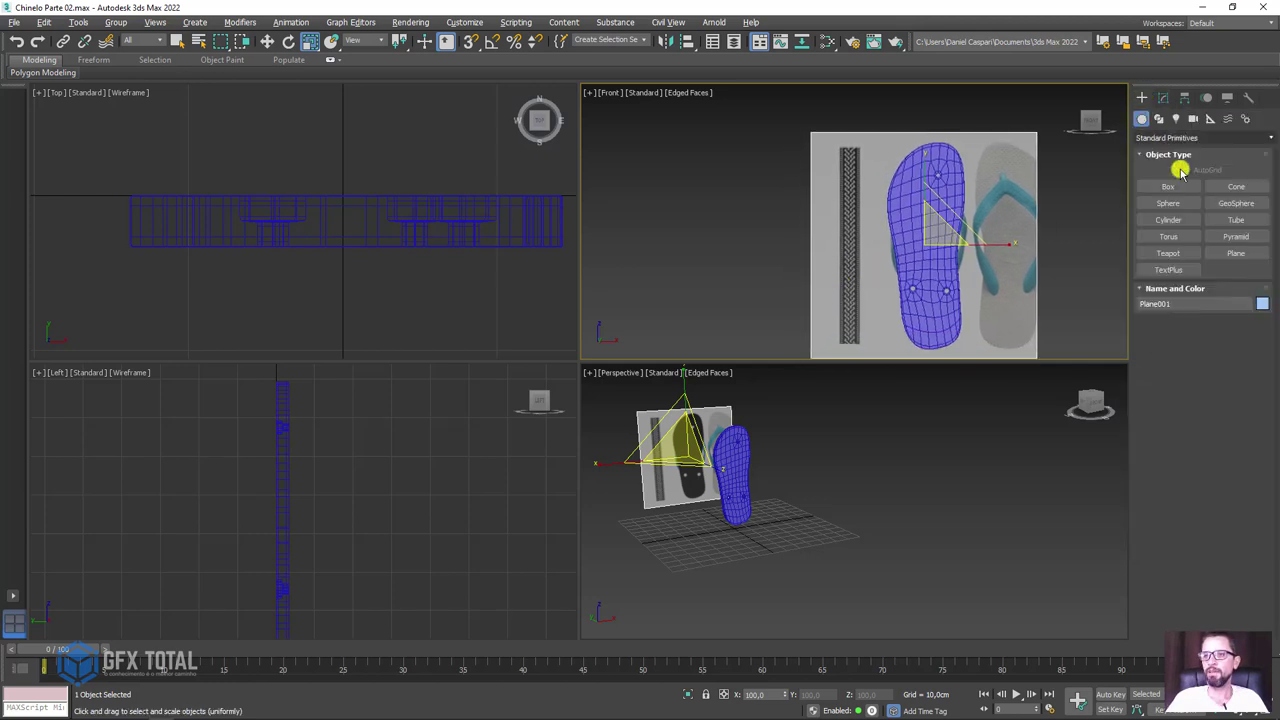
left_click(1240, 253)
left_click_drag(697, 192, 718, 233)
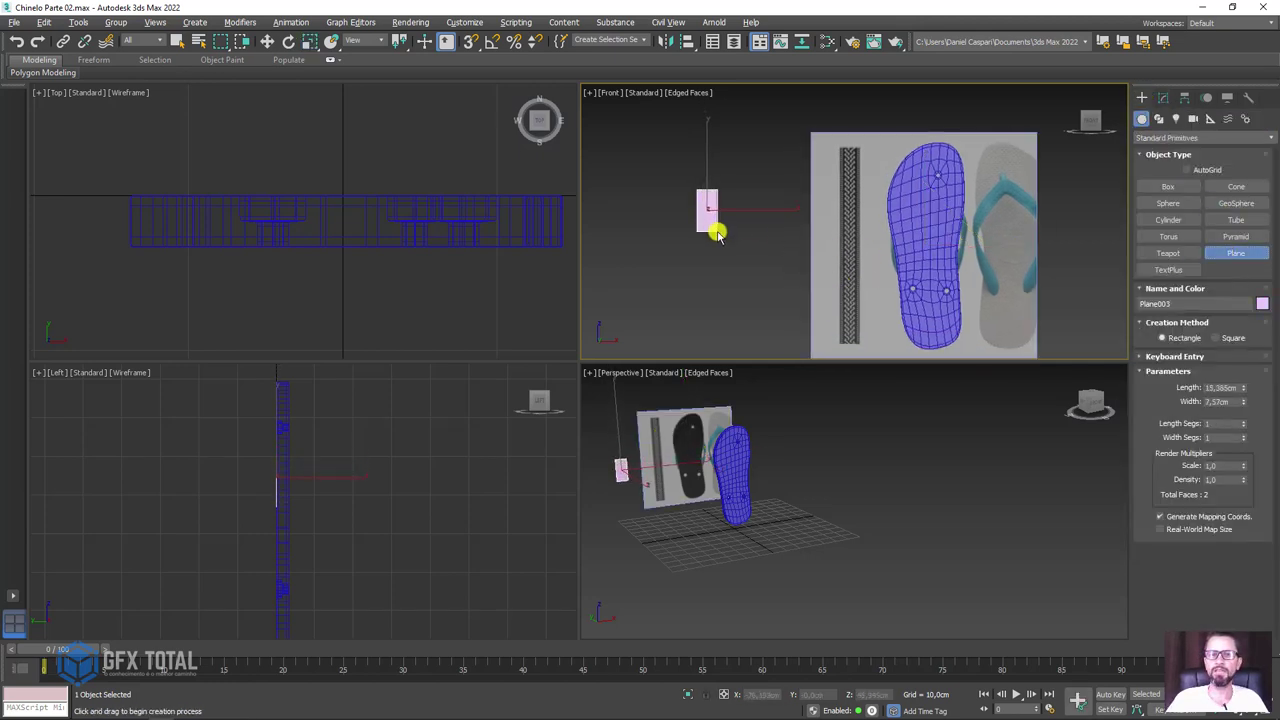
key("r")
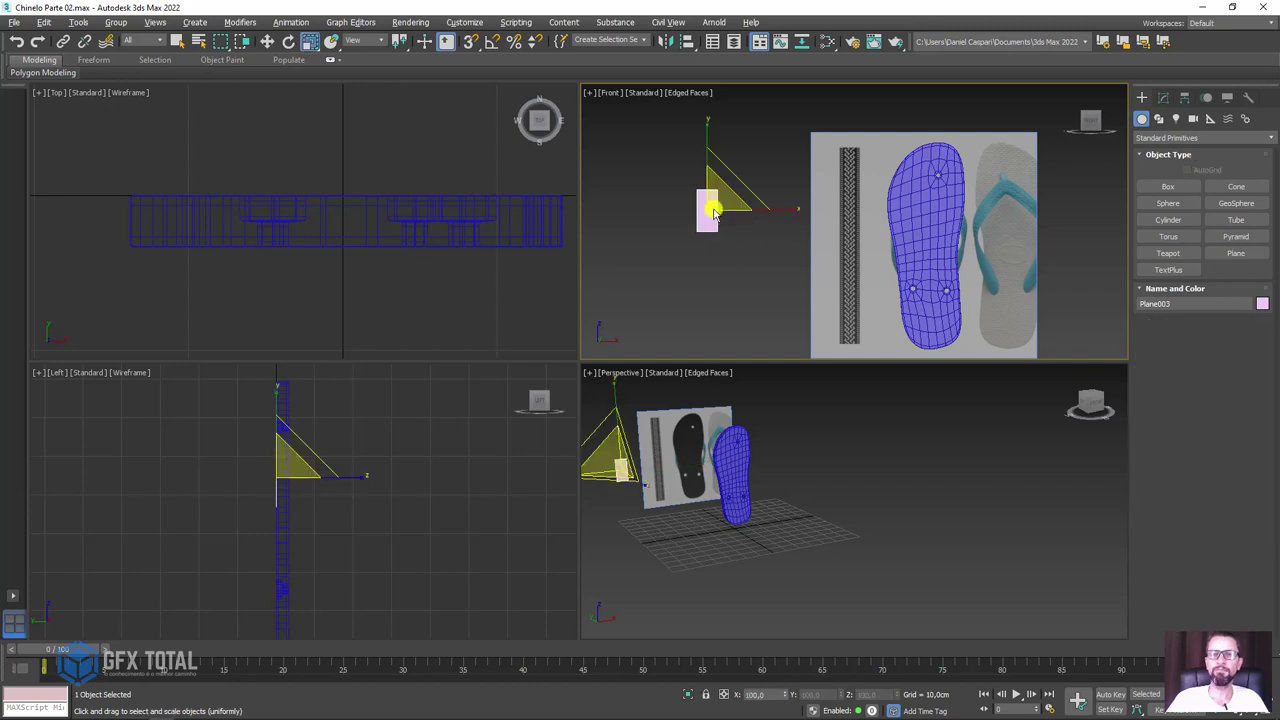
scroll(712, 220, "up", 6)
mouse_move(699, 238)
middle_mouse_down("alt")
mouse_move(731, 257)
mouse_move(686, 223)
middle_mouse_up("alt")
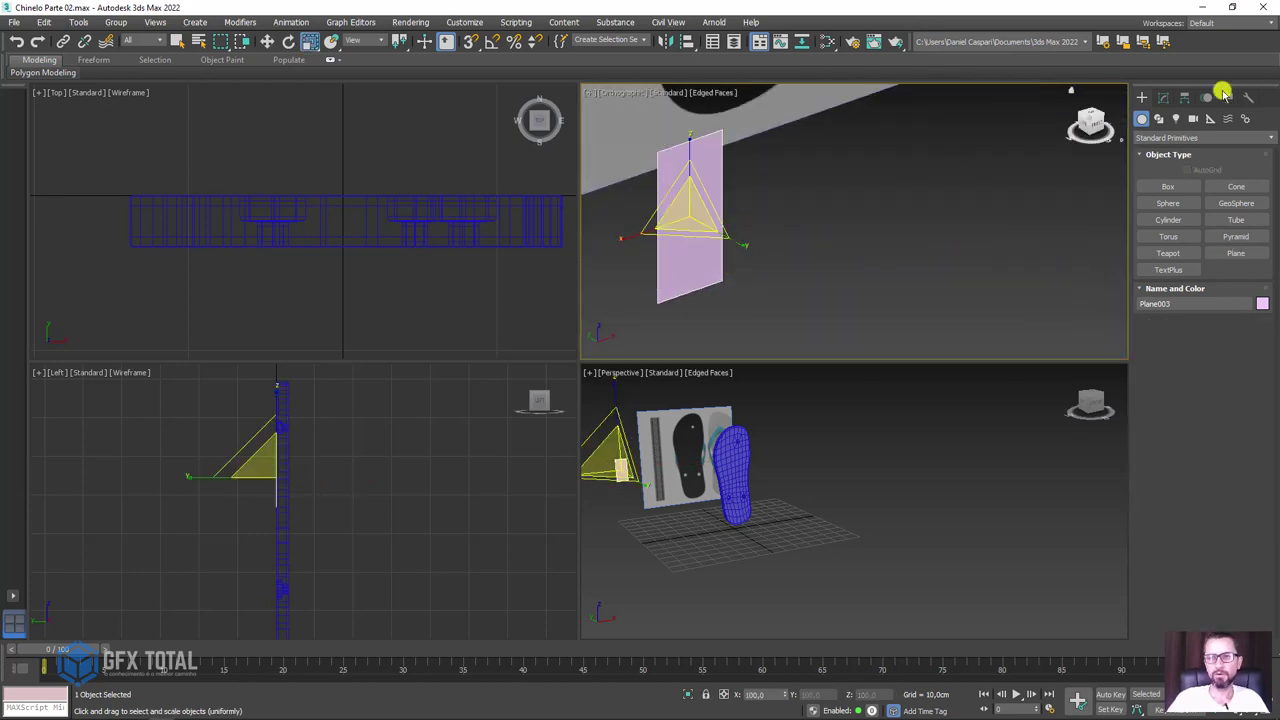
Step: Convert Plane003 to Editable Poly and select its top and bottom edges
right_click(688, 174)
mouse_move(716, 310)
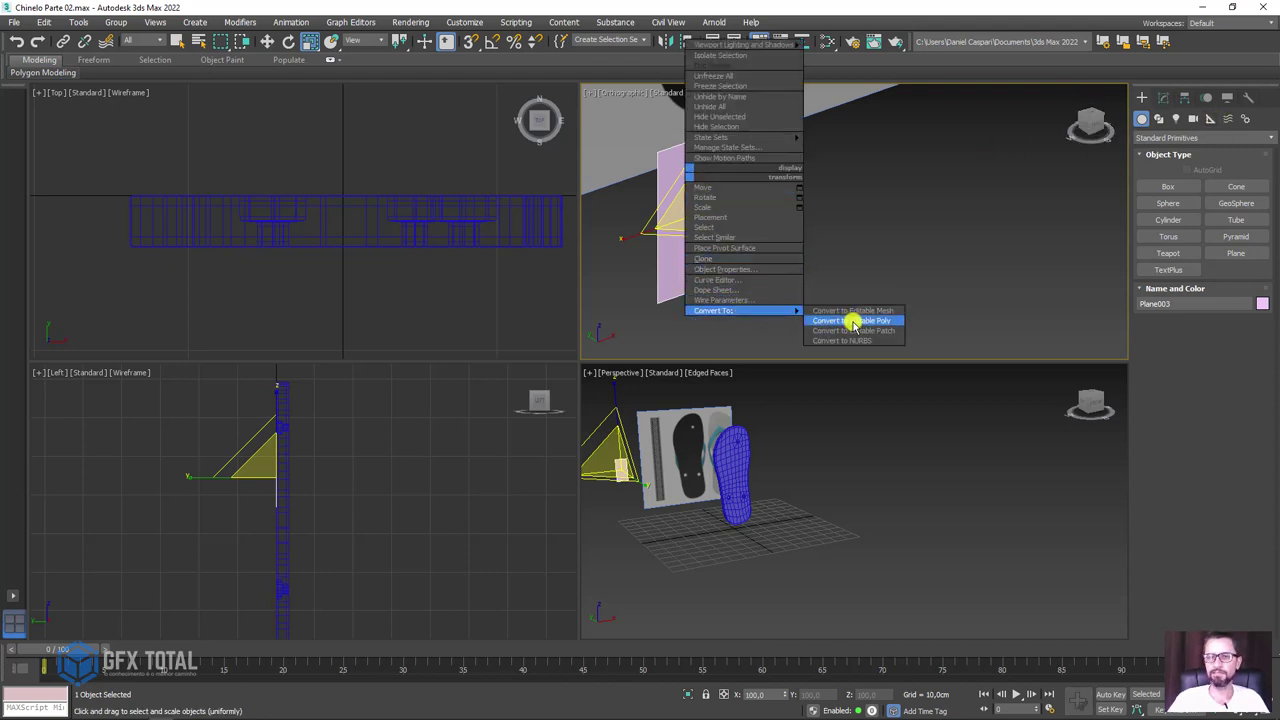
left_click(851, 320)
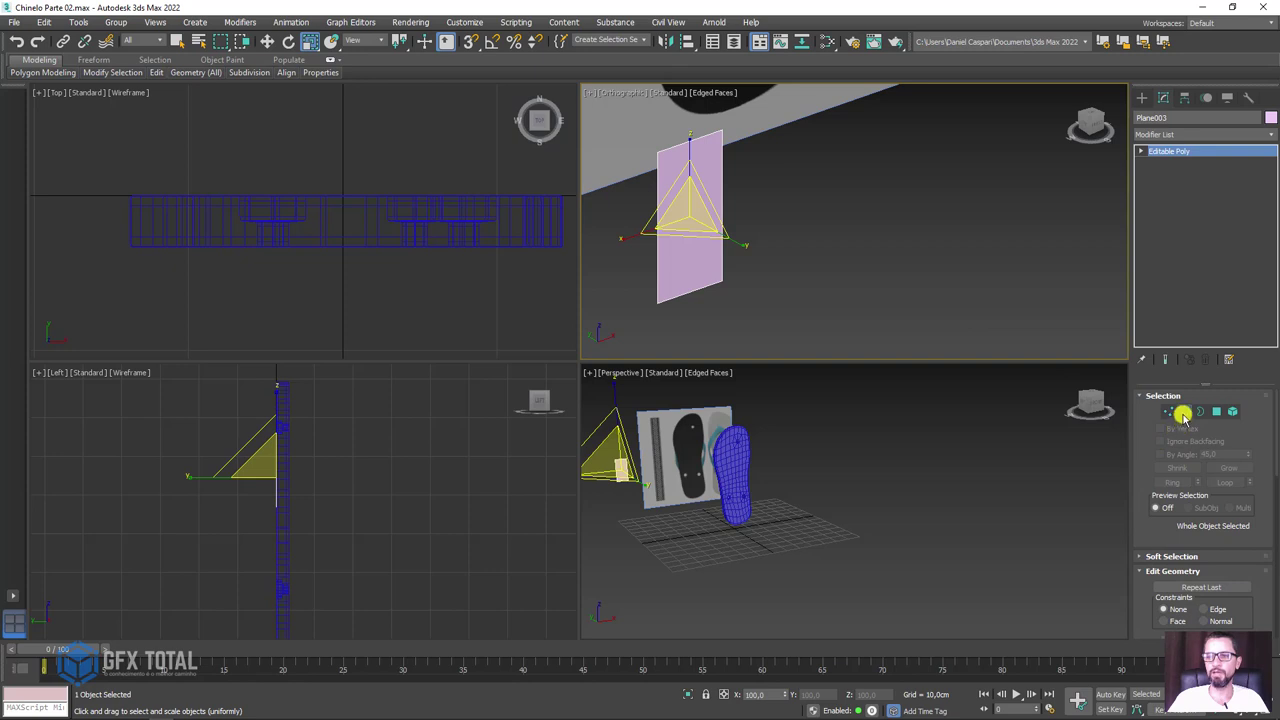
left_click(1184, 411)
left_click_drag(678, 127, 702, 312)
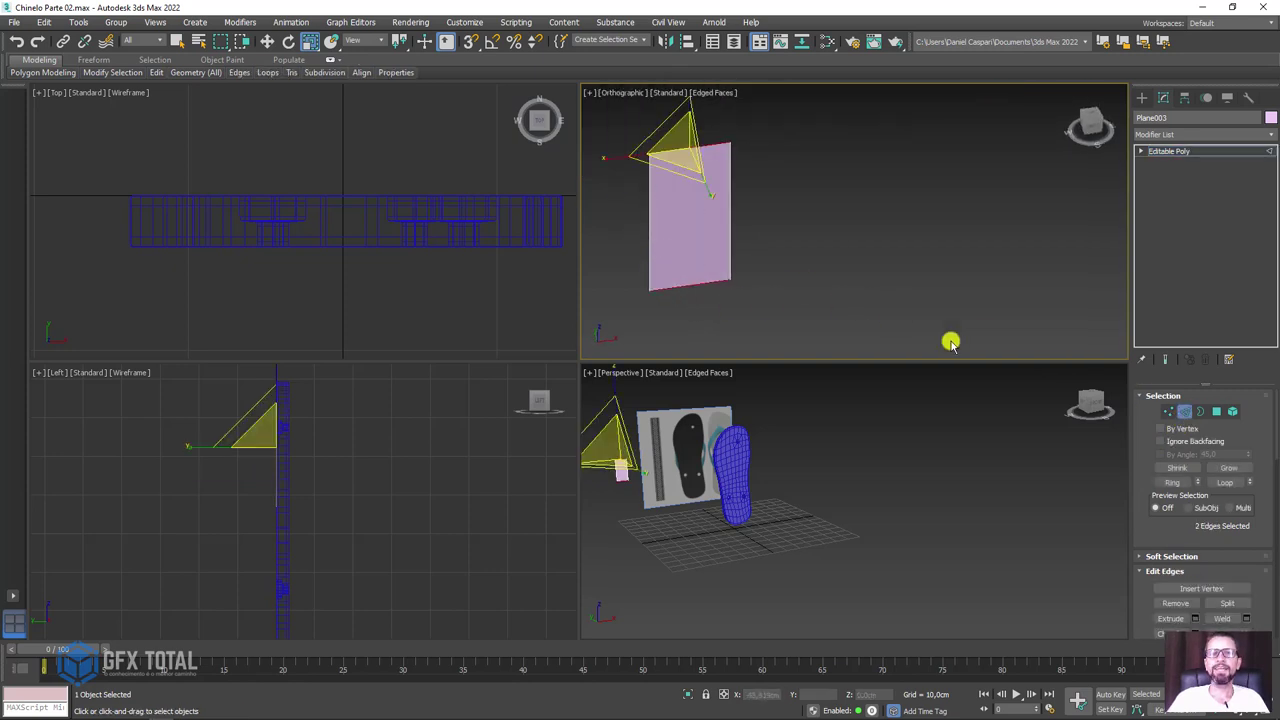
scroll(1155, 542, "down", 3)
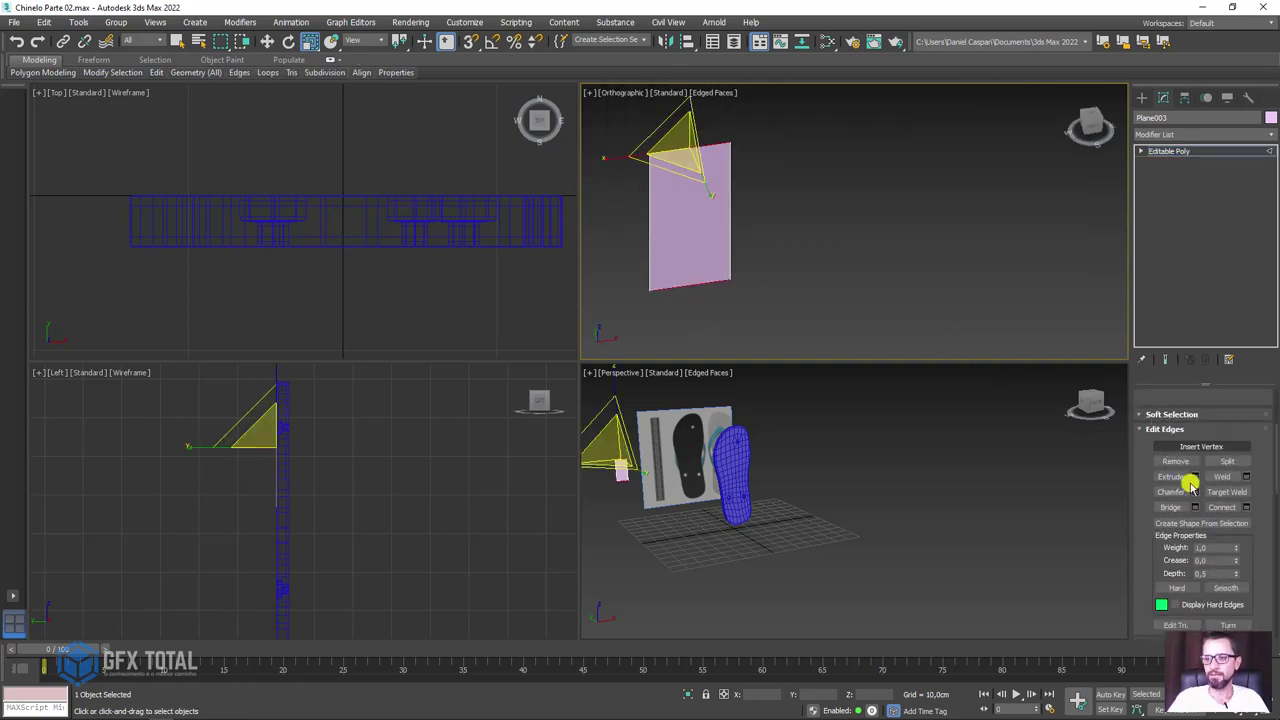
Step: Connect the selected edges with 3 segments and pinch 84
left_click(1246, 507)
scroll(709, 186, "up", 5)
scroll(851, 214, "down", 3)
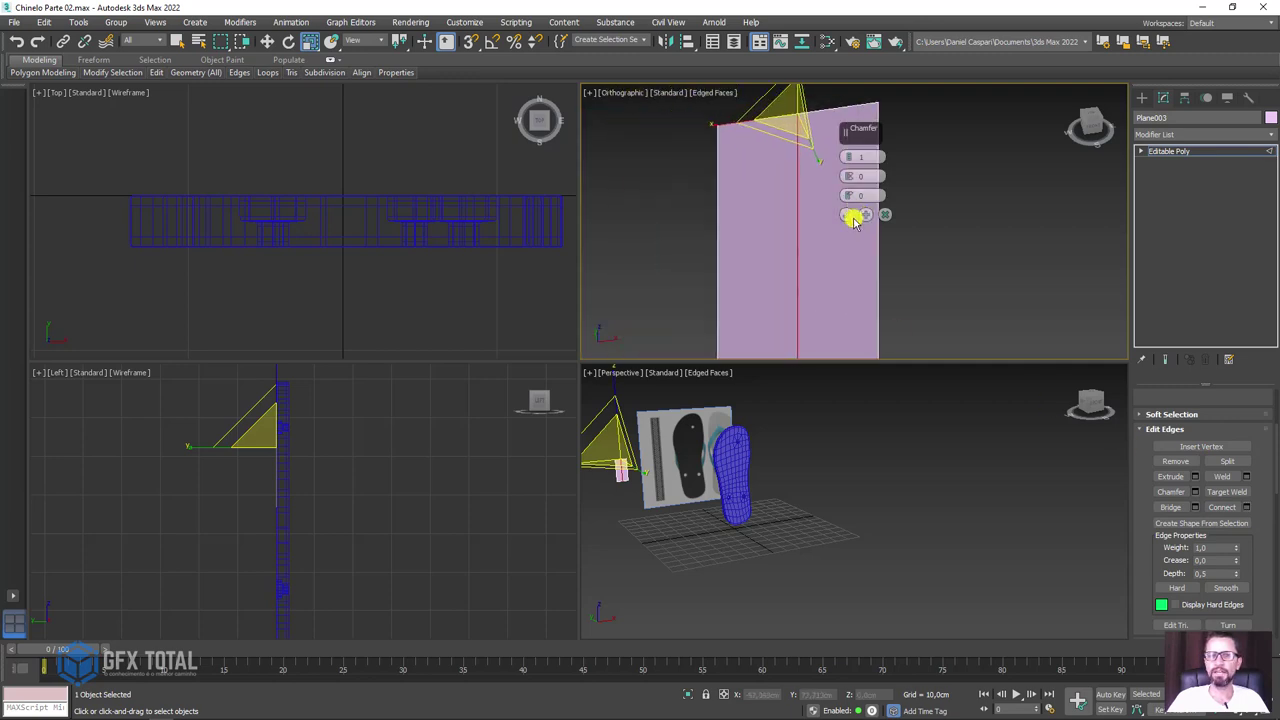
left_click_drag(849, 157, 849, 150)
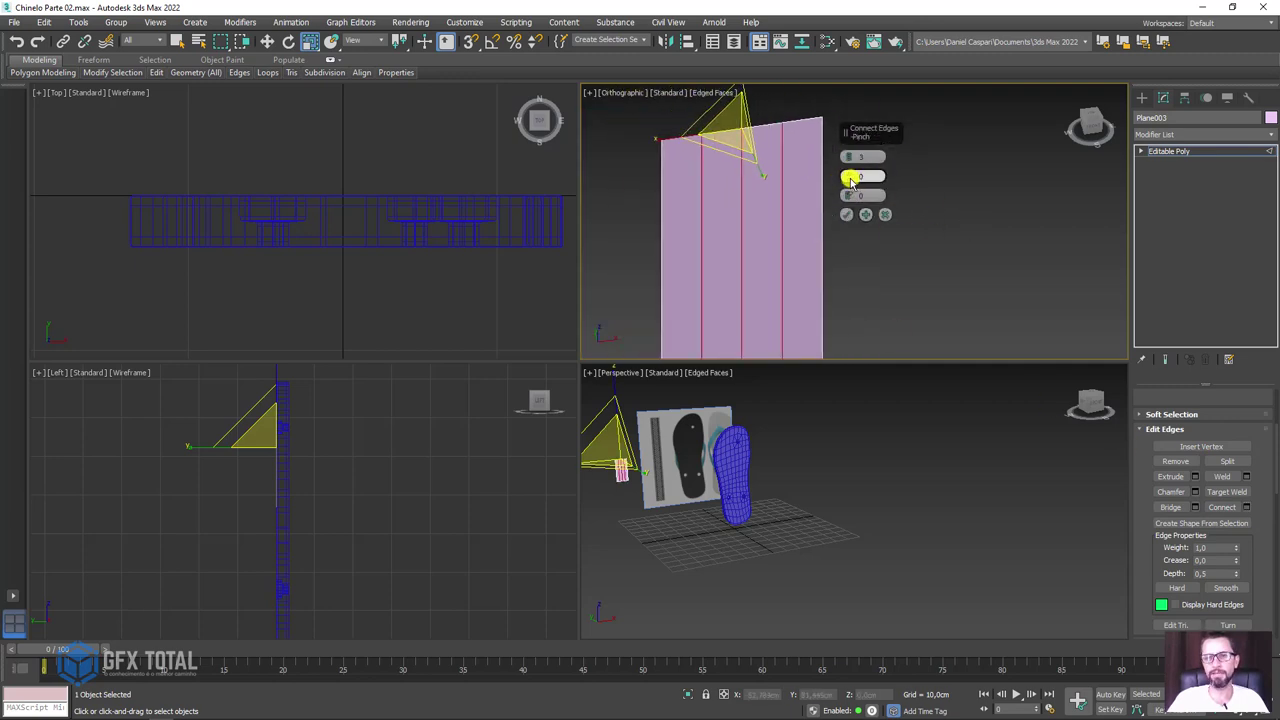
mouse_move(843, 178)
left_mouse_down()
mouse_move(849, 126)
mouse_move(858, 675)
left_mouse_up()
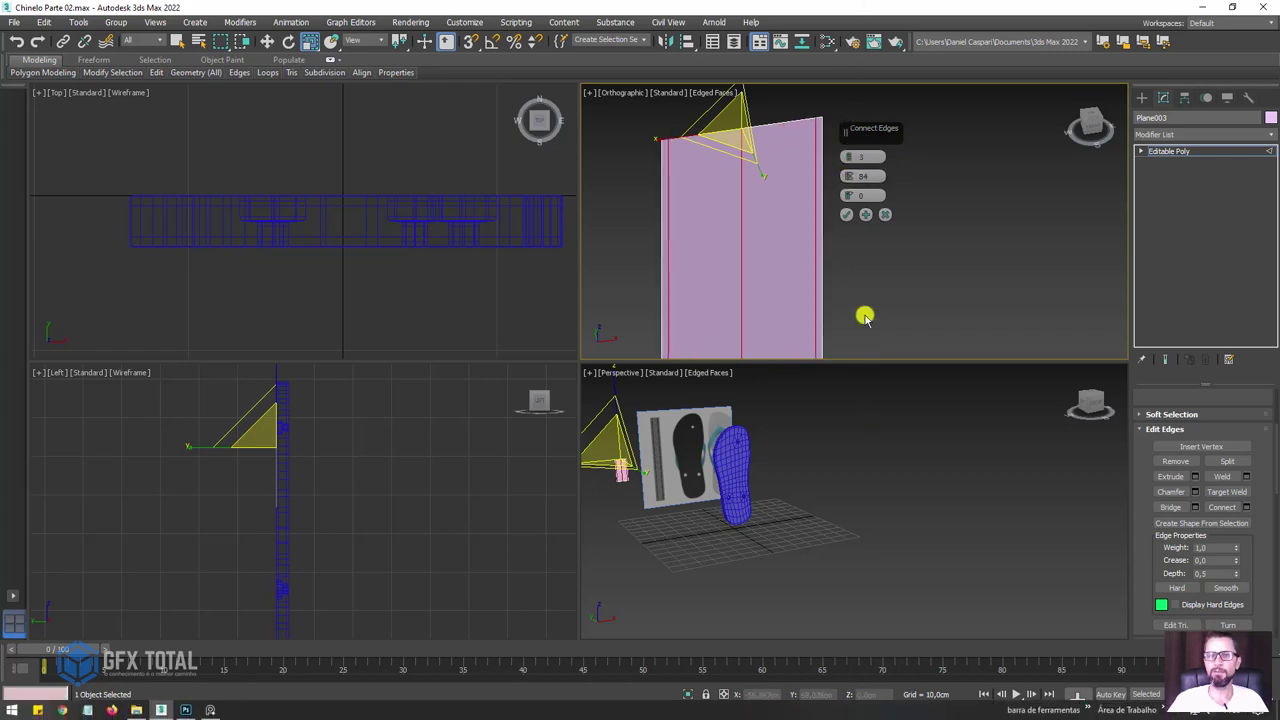
left_click(845, 217)
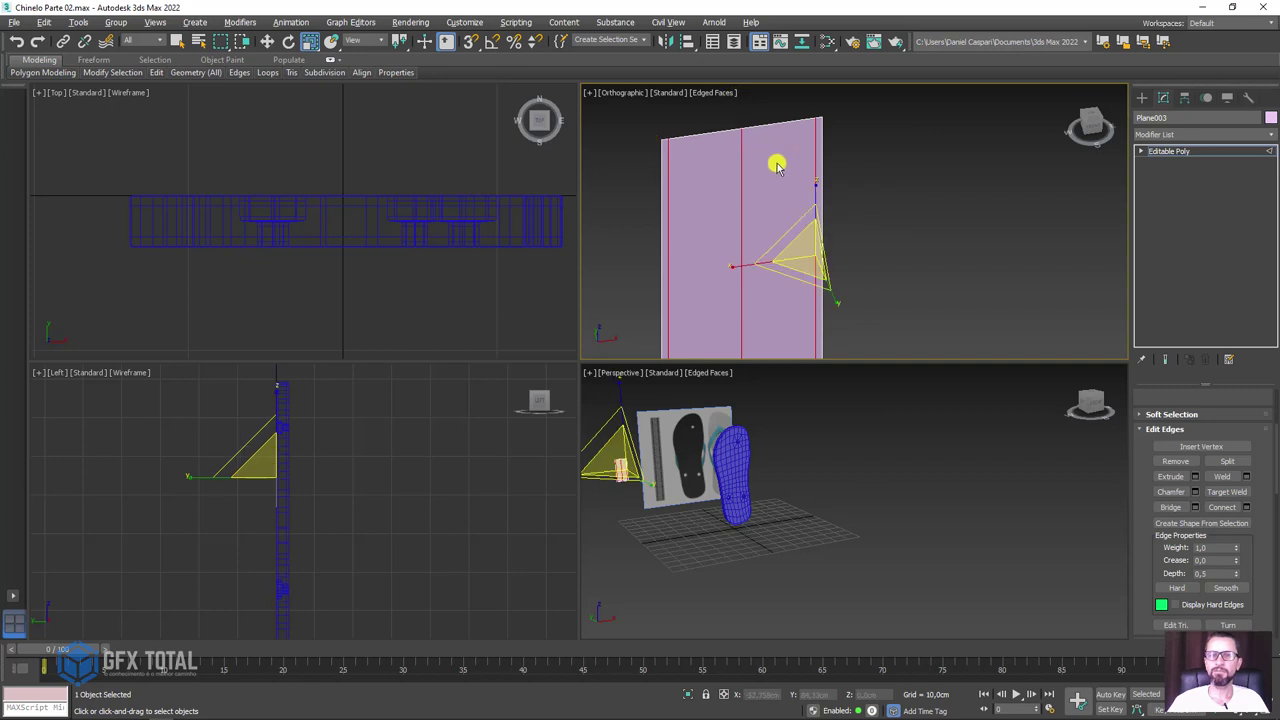
middle_click_drag(771, 163, 780, 205, "alt")
key("w")
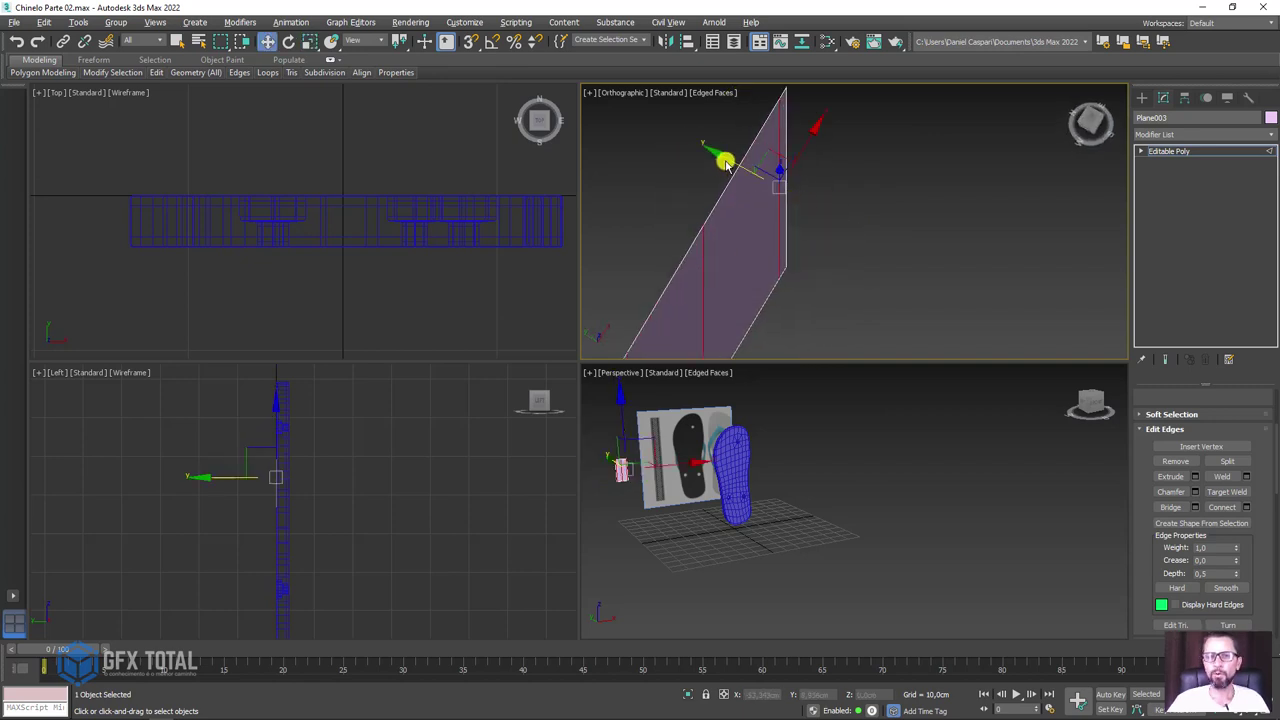
mouse_move(714, 151)
middle_mouse_down("alt")
mouse_move(733, 163)
mouse_move(745, 150)
mouse_move(734, 180)
middle_mouse_up("alt")
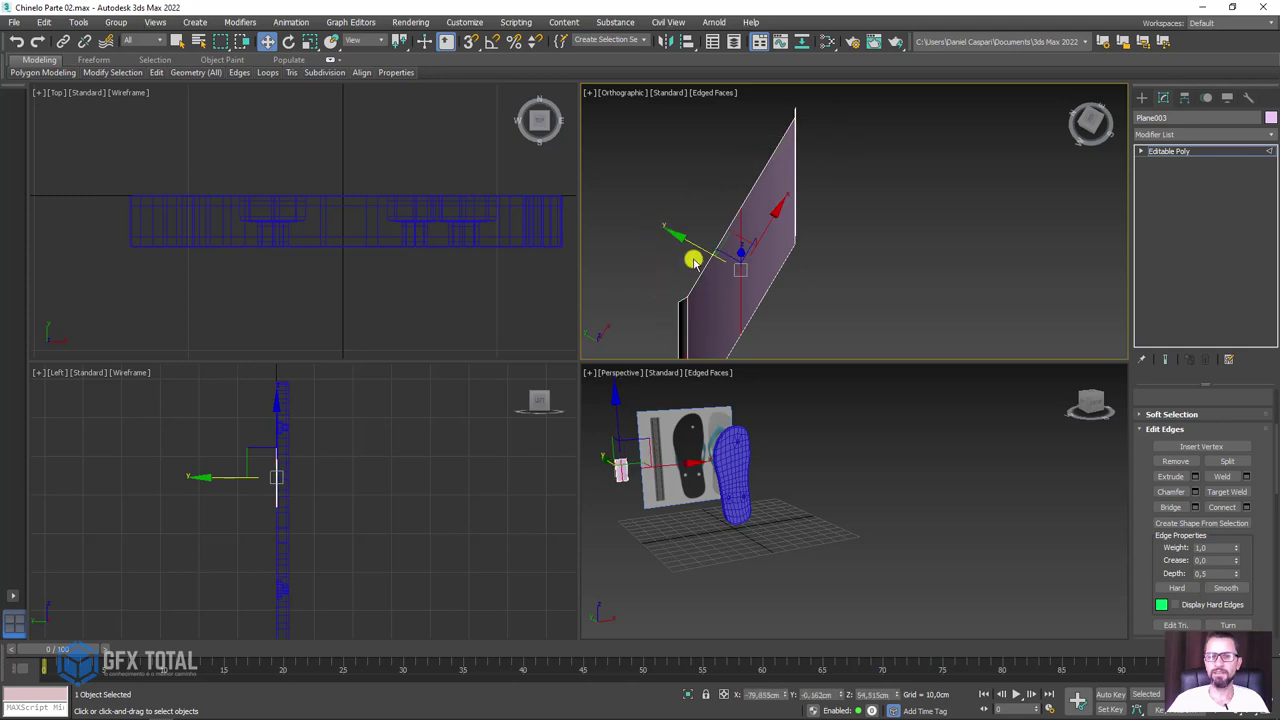
left_click_drag(689, 240, 721, 252)
mouse_move(733, 255)
middle_mouse_down("alt")
mouse_move(780, 257)
mouse_move(826, 220)
mouse_move(880, 210)
middle_mouse_up("alt")
left_click(1176, 152)
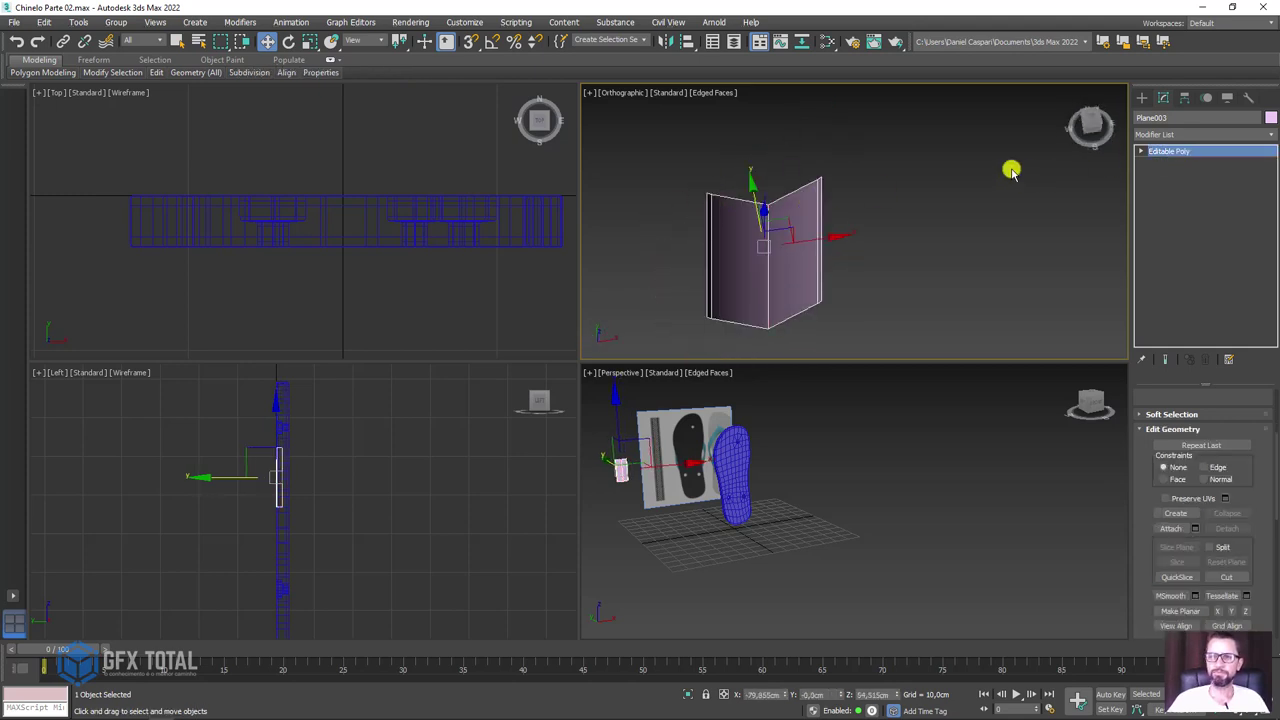
mouse_move(1014, 166)
middle_mouse_down("alt")
mouse_move(994, 140)
mouse_move(946, 180)
mouse_move(724, 183)
middle_mouse_up("alt")
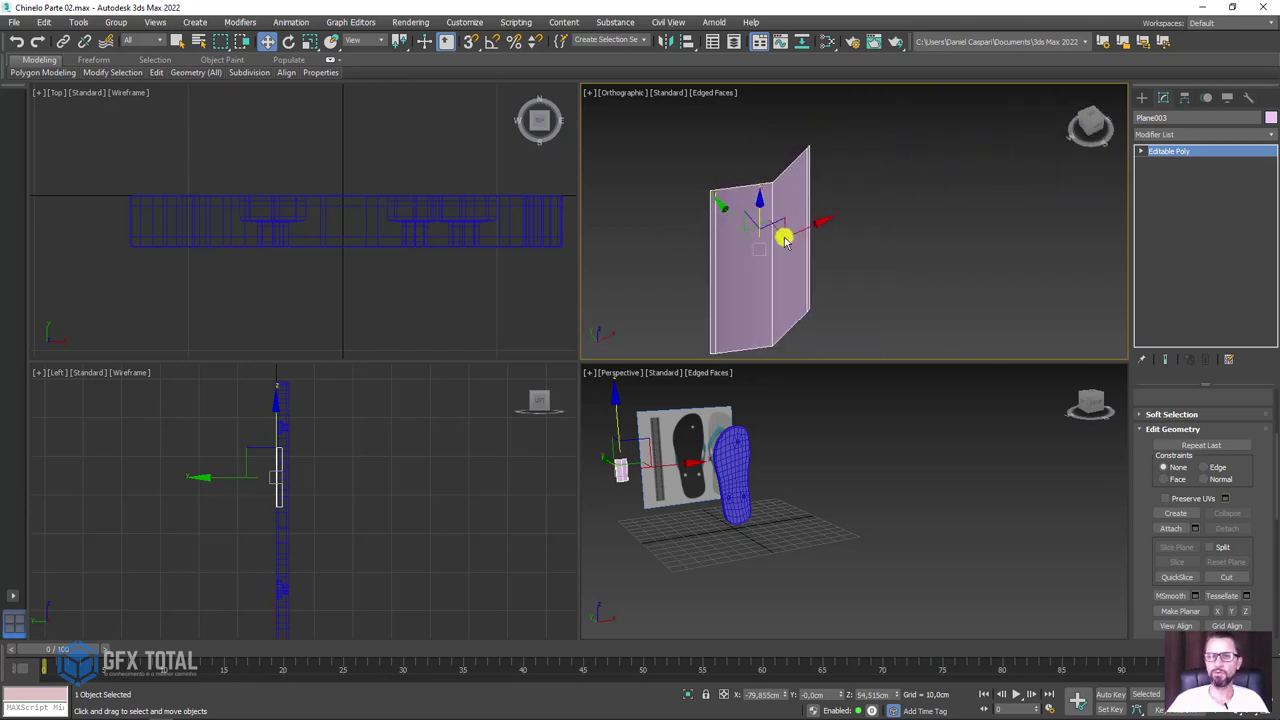
middle_click_drag(777, 234, 743, 274, "alt")
mouse_move(787, 198)
middle_mouse_down("alt")
mouse_move(863, 249)
mouse_move(831, 289)
middle_mouse_up("alt")
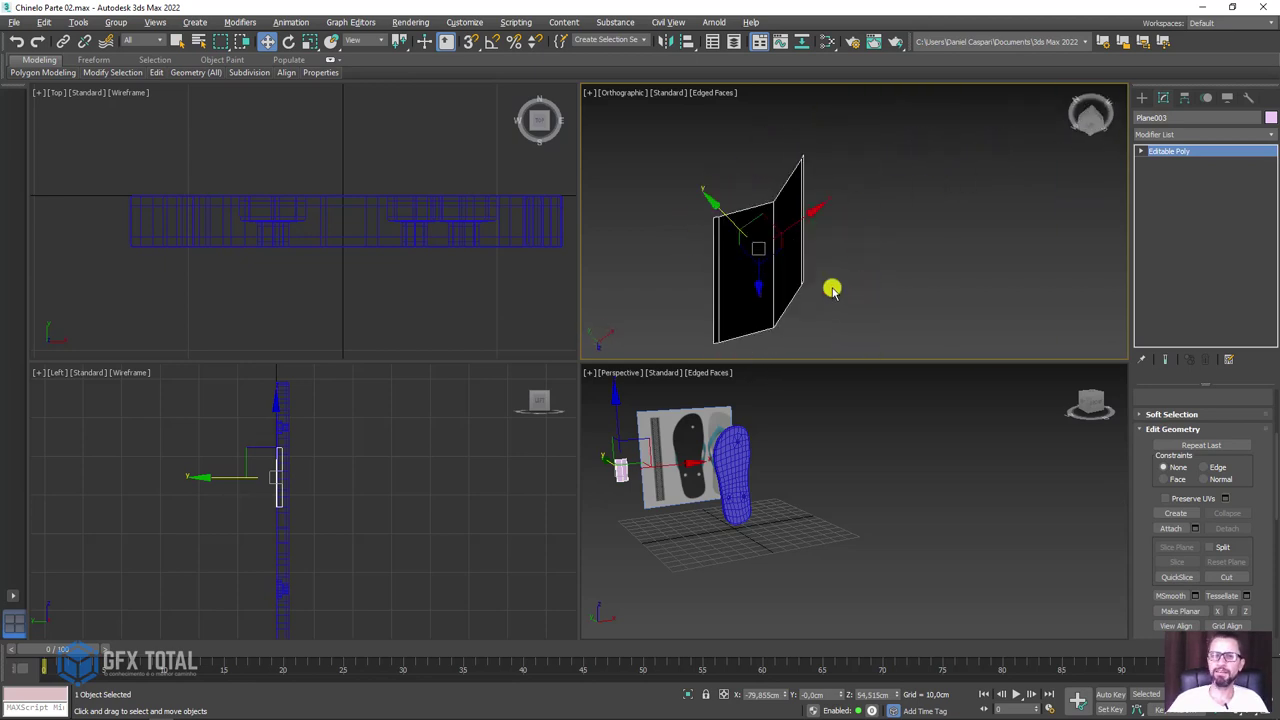
scroll(820, 154, "up", 3)
mouse_move(820, 154)
middle_mouse_down("alt")
mouse_move(820, 241)
mouse_move(806, 143)
middle_mouse_up("alt")
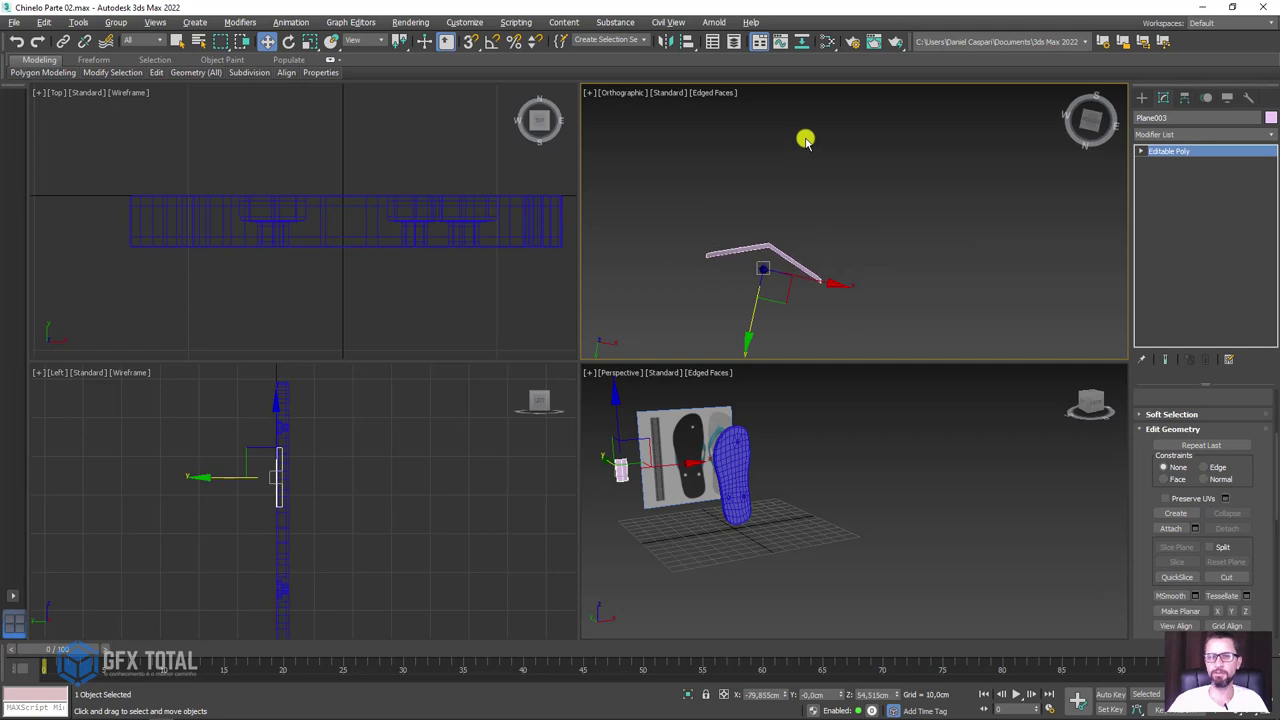
mouse_move(707, 252)
left_mouse_down()
mouse_move(737, 346)
mouse_move(803, 289)
mouse_move(750, 288)
left_mouse_up()
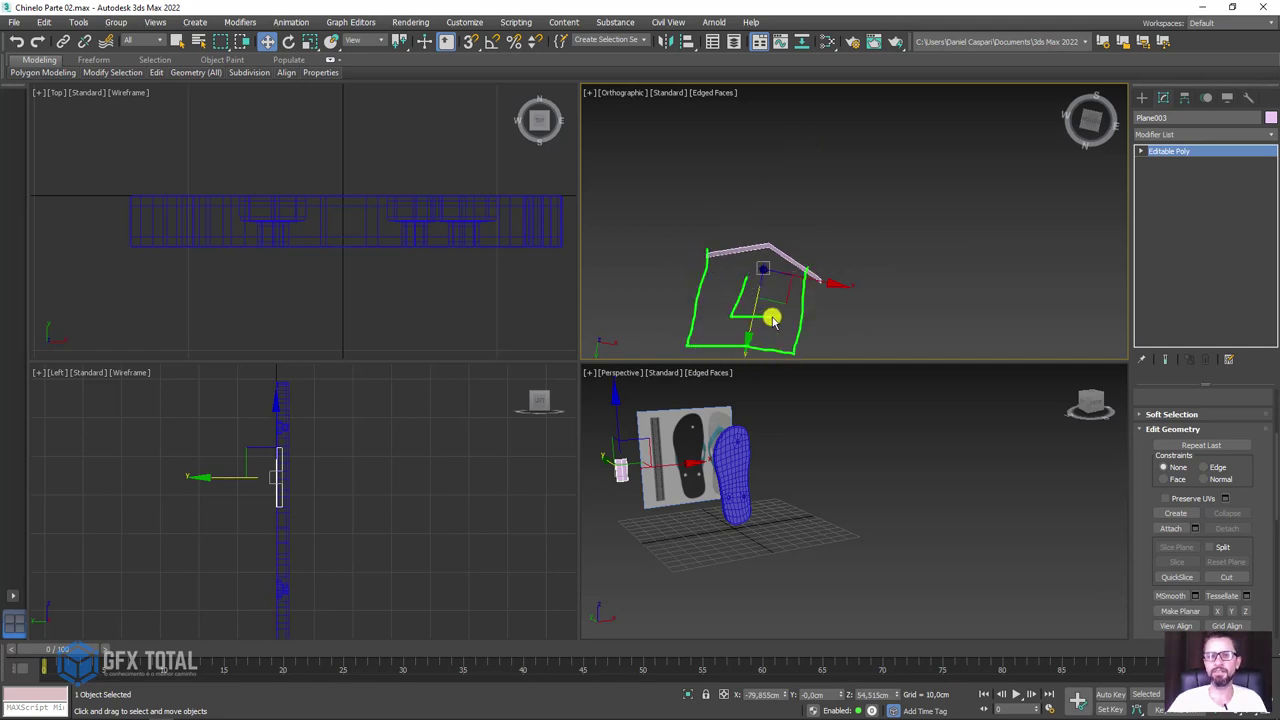
mouse_move(823, 209)
middle_mouse_down("alt")
mouse_move(846, 329)
mouse_move(800, 203)
mouse_move(757, 212)
mouse_move(826, 271)
middle_mouse_up("alt")
middle_click_drag(803, 219, 751, 198, "alt")
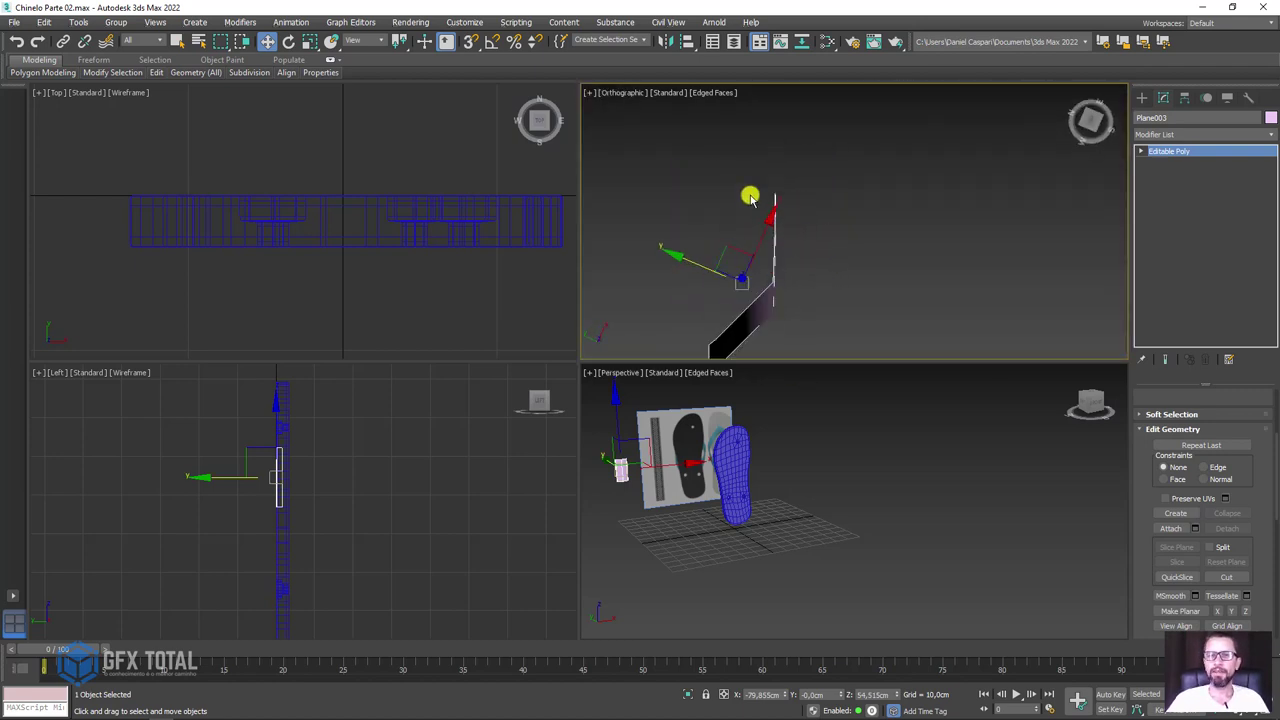
mouse_move(717, 306)
middle_mouse_down("alt")
mouse_move(954, 229)
mouse_move(1080, 248)
mouse_move(966, 251)
mouse_move(1012, 230)
middle_mouse_up("alt")
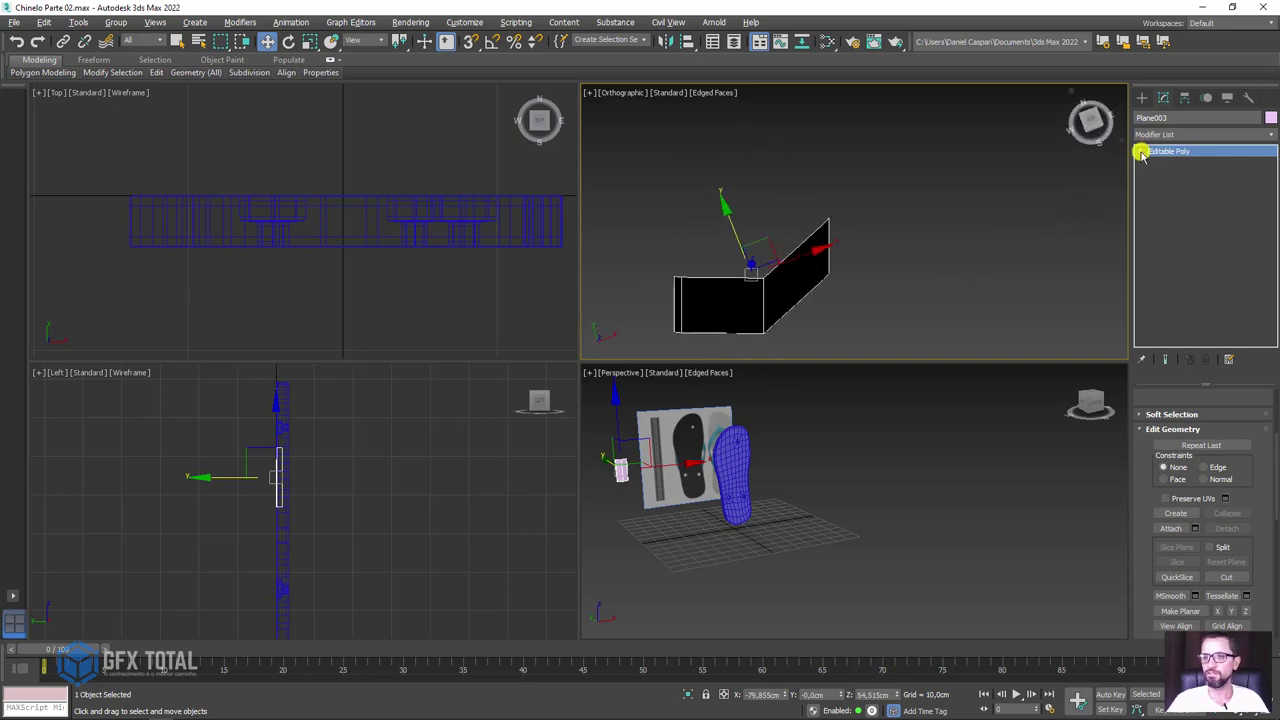
Step: Select both bent panels' edges and connect them with one new edge each
left_click(1141, 151)
left_click(1160, 172)
middle_click_drag(917, 260, 806, 256, "alt")
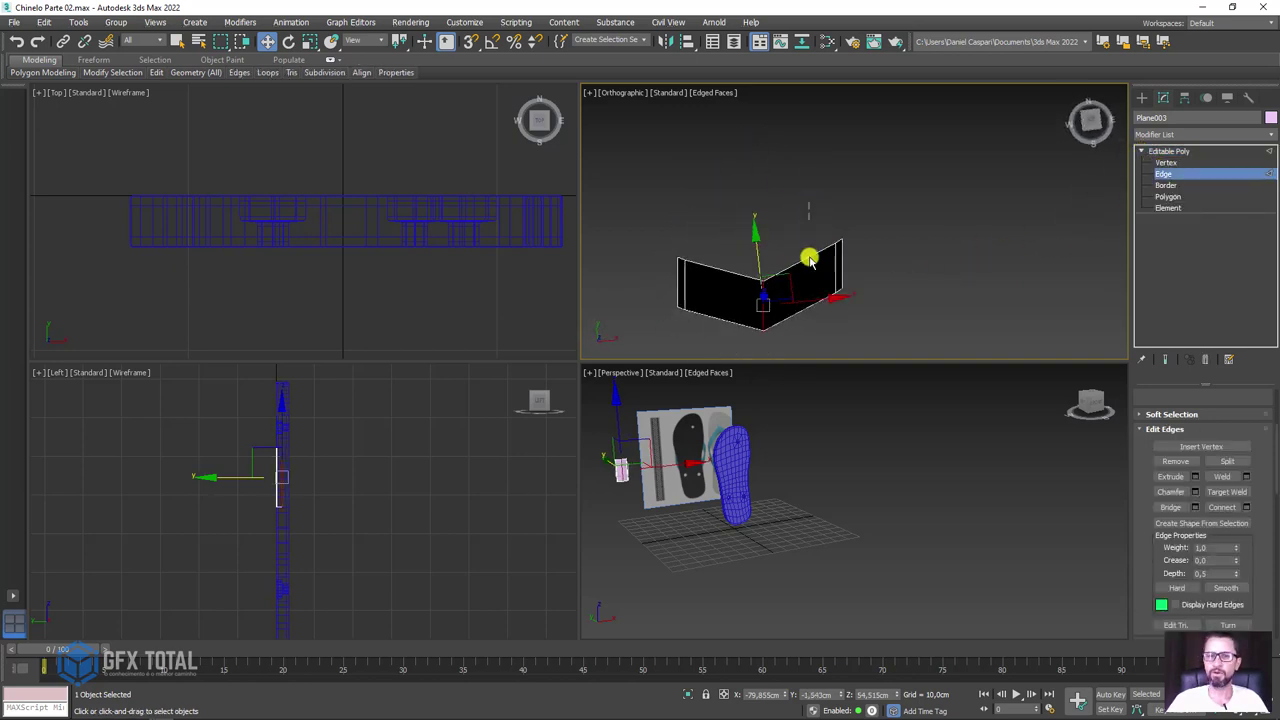
left_click(810, 259)
left_click(722, 328, "ctrl")
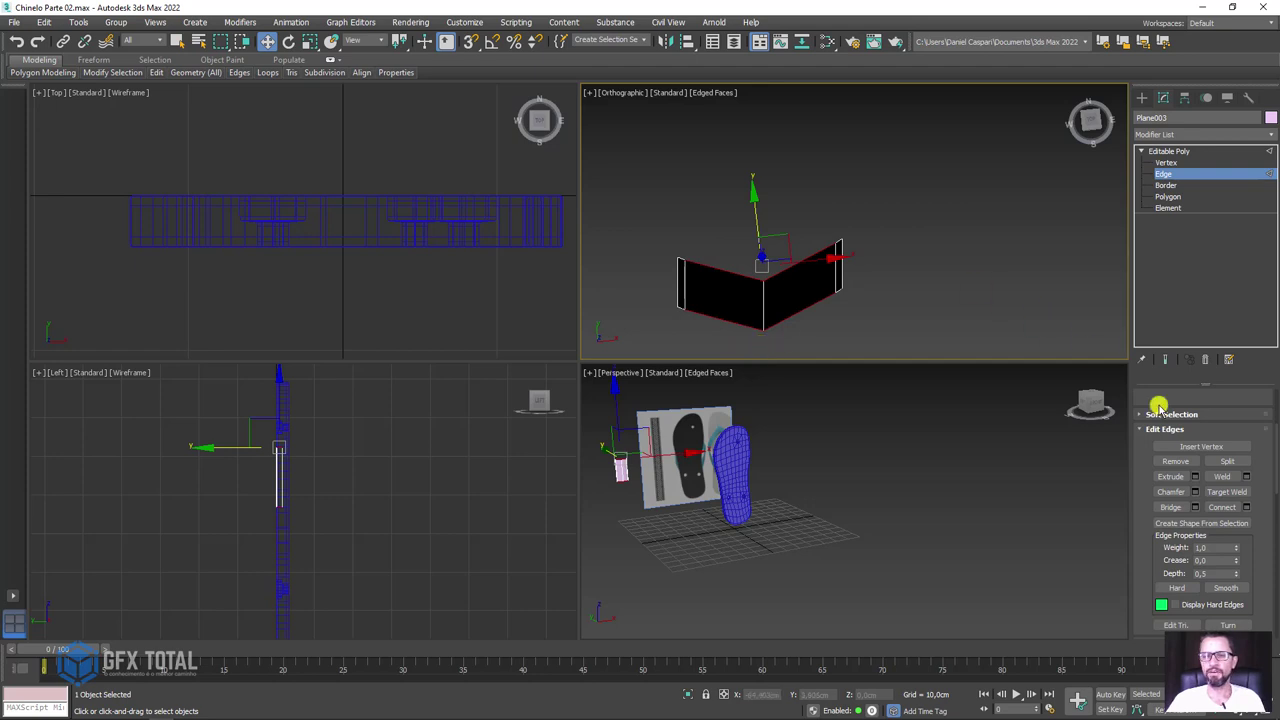
left_click(1245, 510)
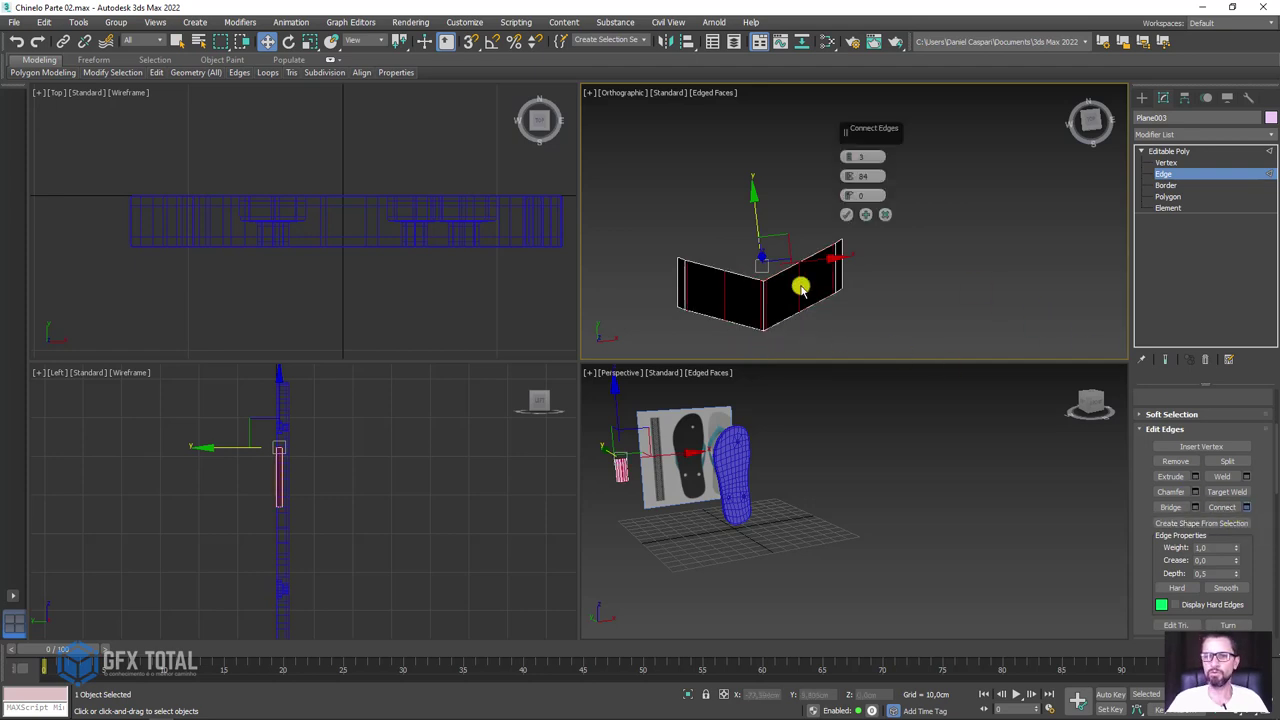
left_click(846, 214)
Step: Lower the top middle edge so the outline sags, then return to object level
scroll(757, 265, "up", 4)
left_click_drag(675, 283, 674, 290)
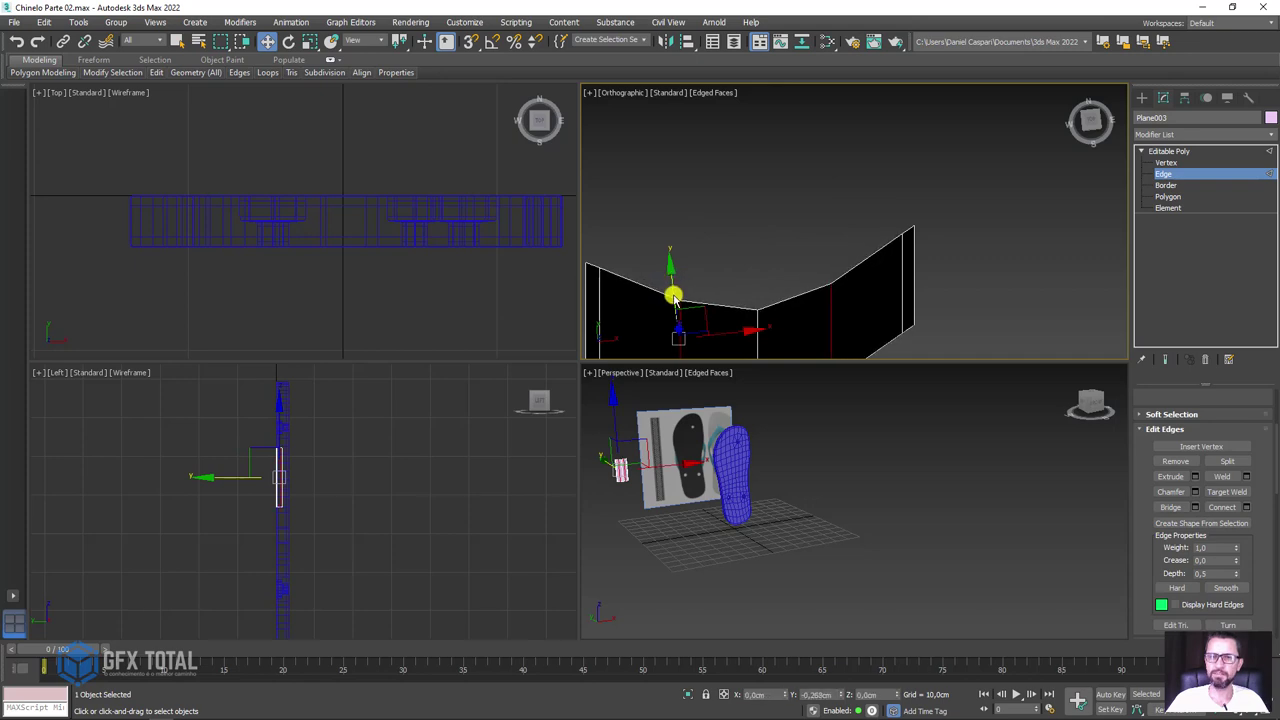
scroll(597, 305, "down", 2)
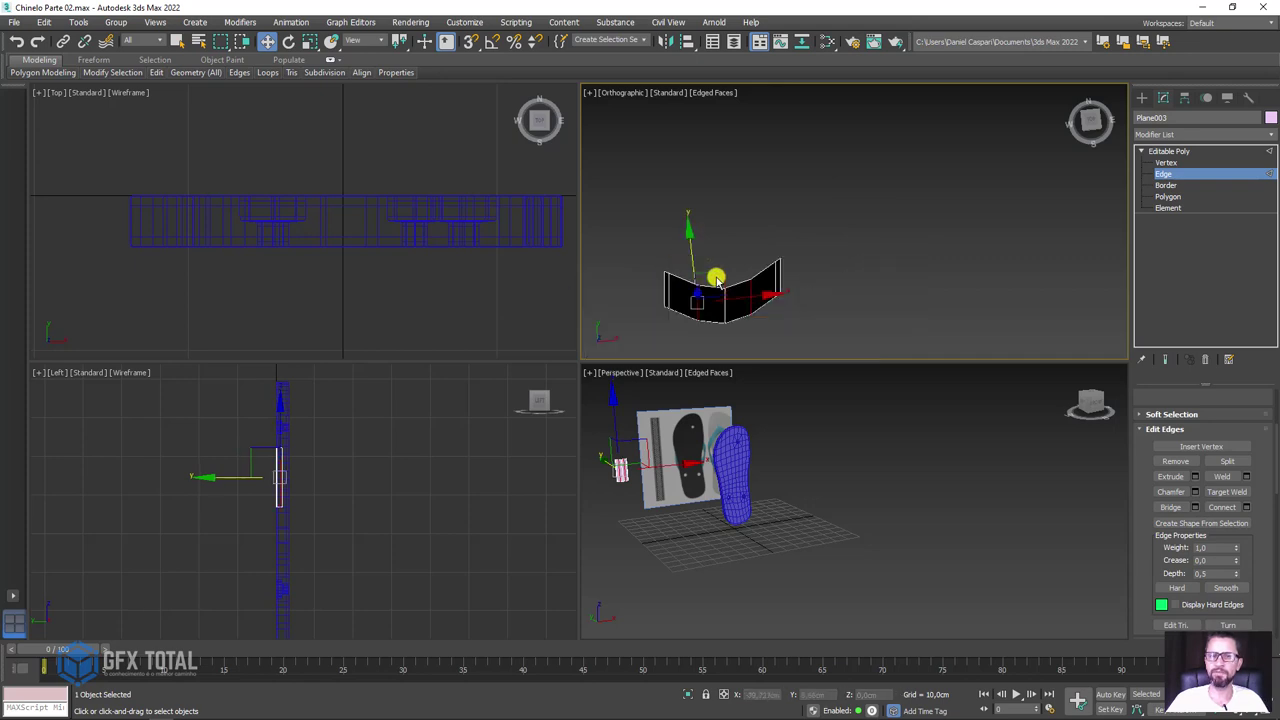
mouse_move(714, 277)
middle_mouse_down("alt")
mouse_move(780, 266)
mouse_move(750, 300)
middle_mouse_up("alt")
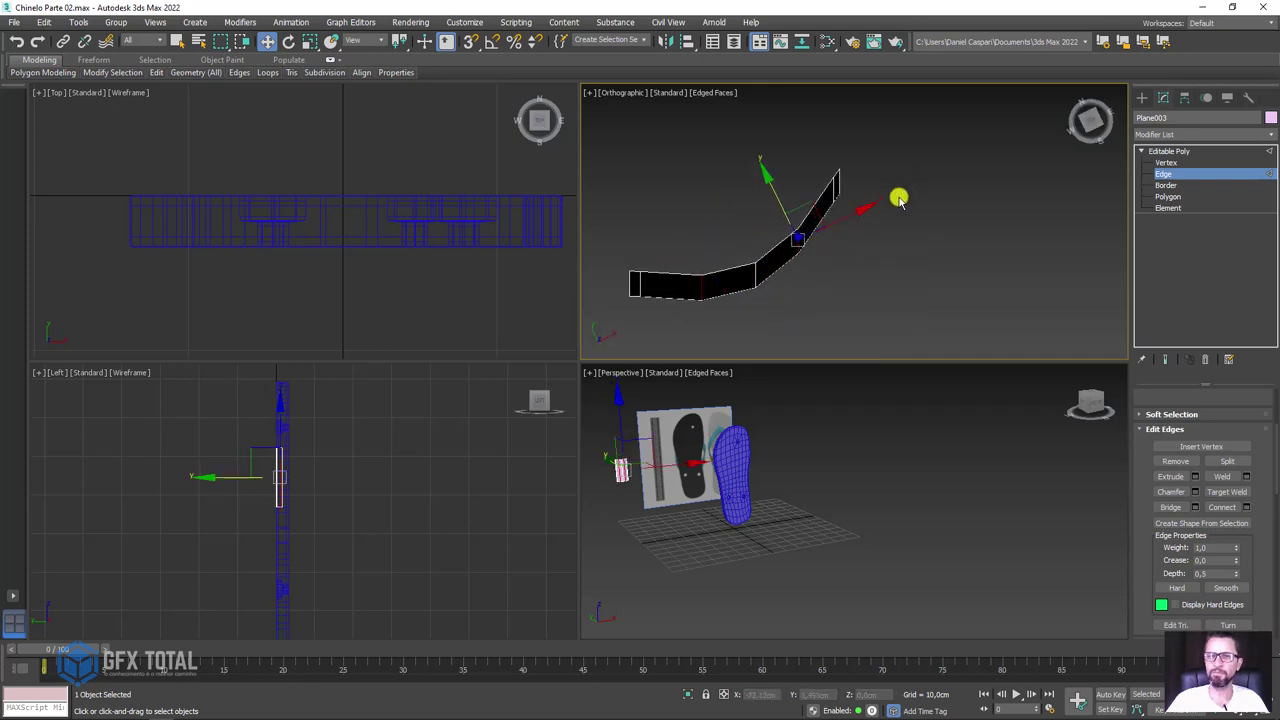
middle_click_drag(899, 199, 920, 186, "alt")
left_click(1168, 150)
mouse_move(1103, 157)
middle_mouse_down("alt")
mouse_move(1027, 213)
mouse_move(1042, 222)
middle_mouse_up("alt")
left_click(1268, 137)
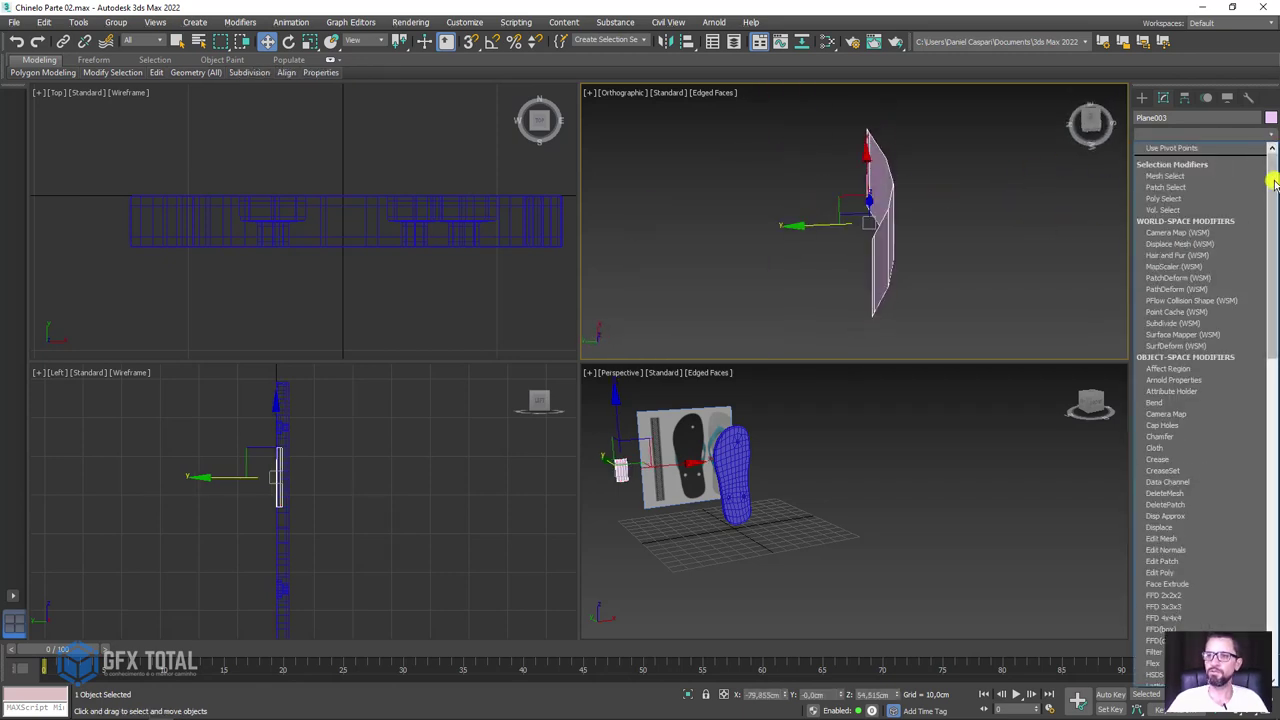
Step: Add a Symmetry modifier to the strap piece with Mirror Axis Z
left_click_drag(1270, 160, 1273, 573)
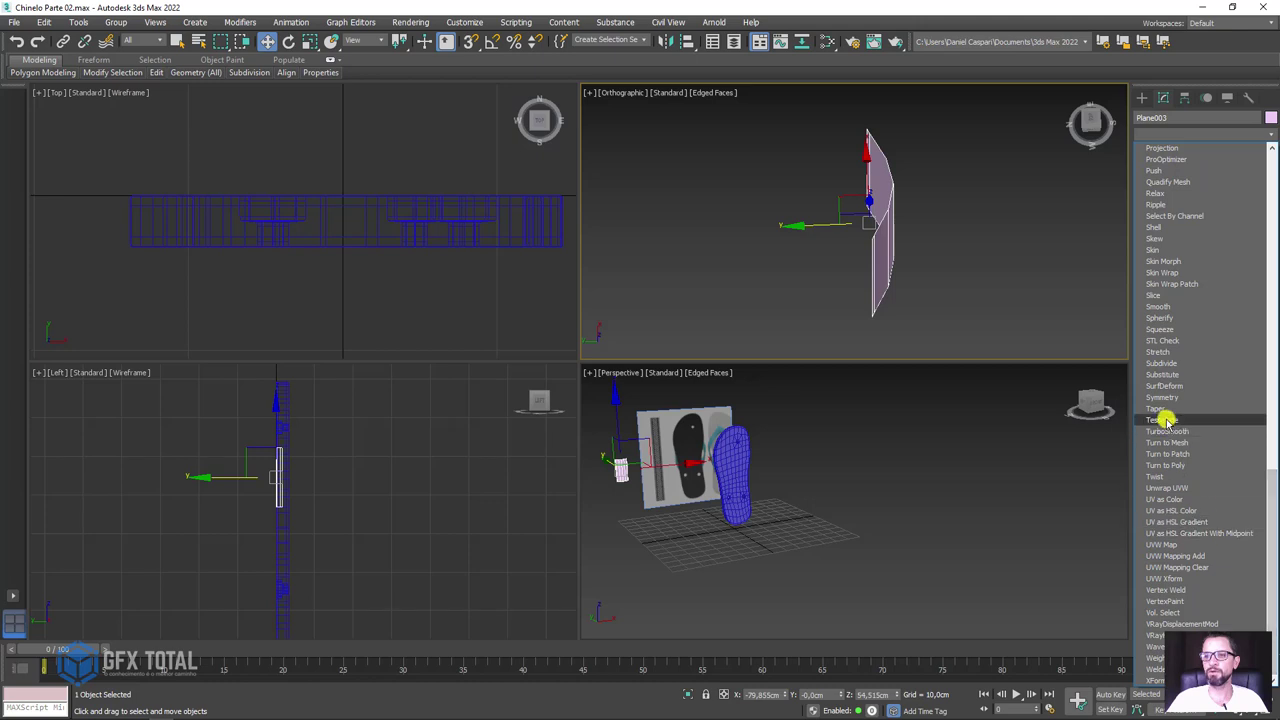
left_click(1171, 397)
middle_click_drag(987, 288, 1009, 284, "alt")
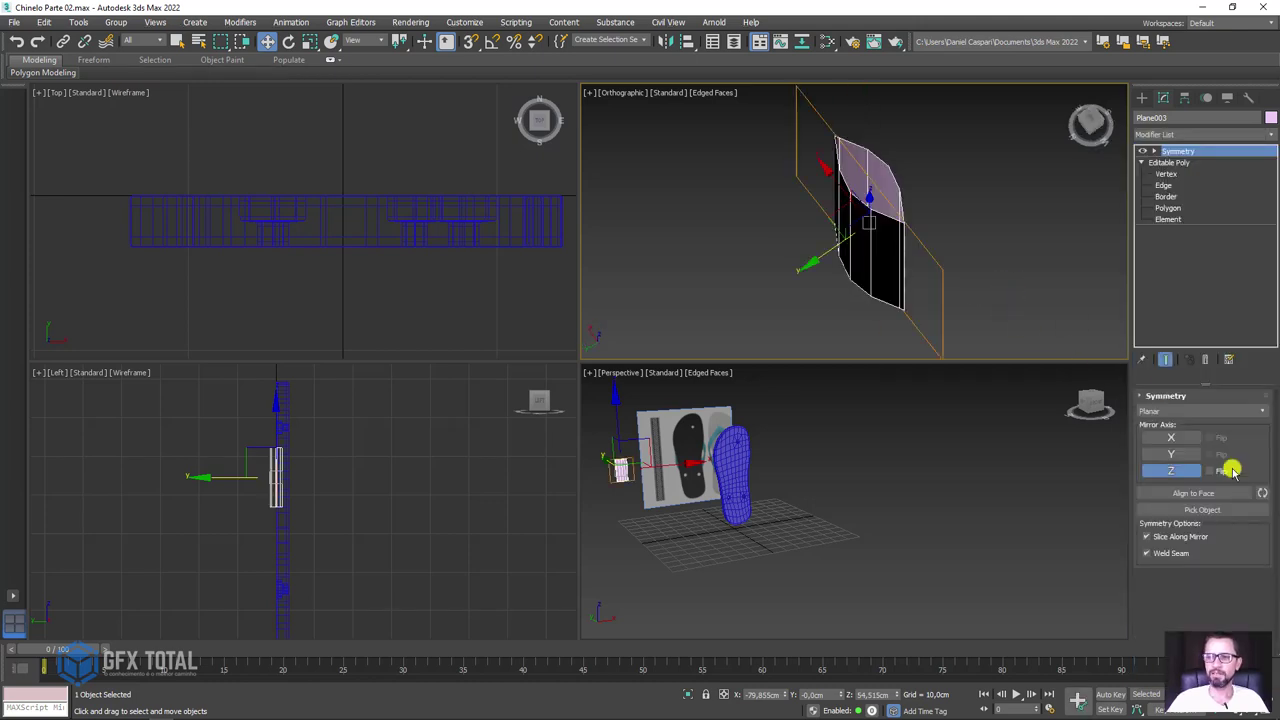
left_click(1185, 470)
mouse_move(1016, 328)
middle_mouse_down("alt")
mouse_move(906, 229)
mouse_move(871, 217)
mouse_move(903, 274)
mouse_move(850, 264)
mouse_move(1080, 204)
middle_mouse_up("alt")
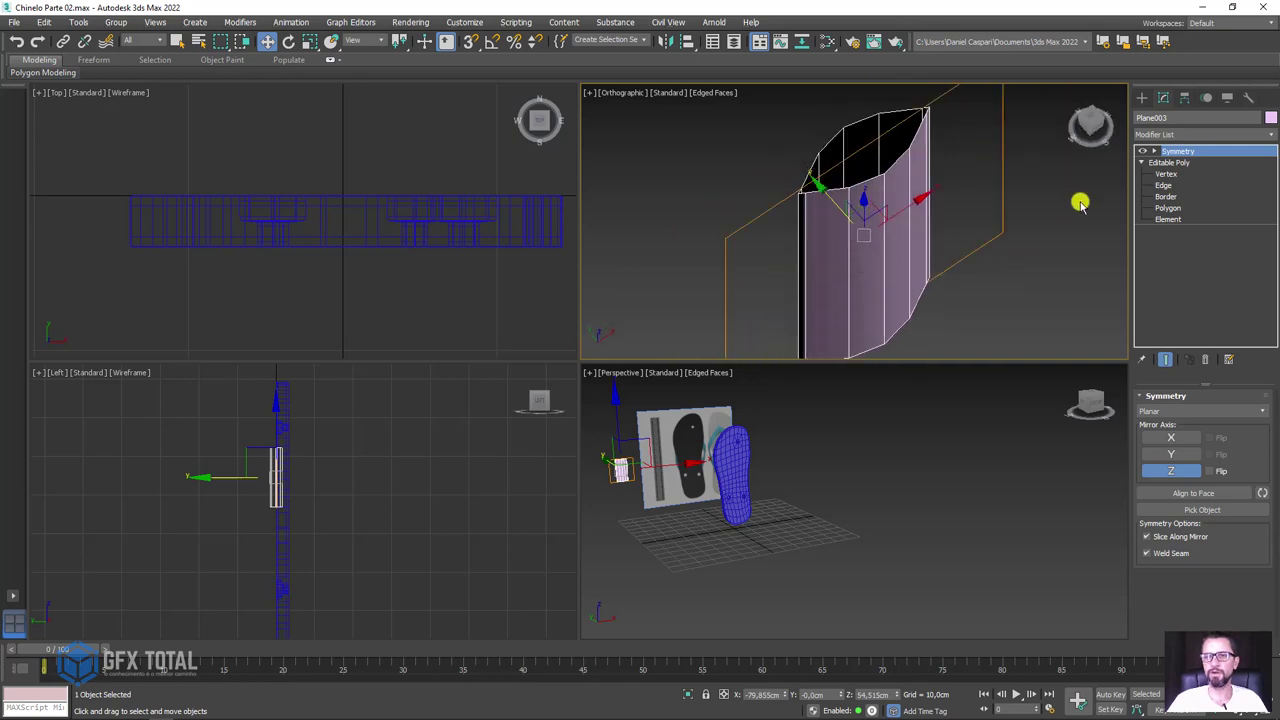
Step: Add a TurboSmooth modifier to preview the mirrored strap piece smoothed
left_click(1267, 139)
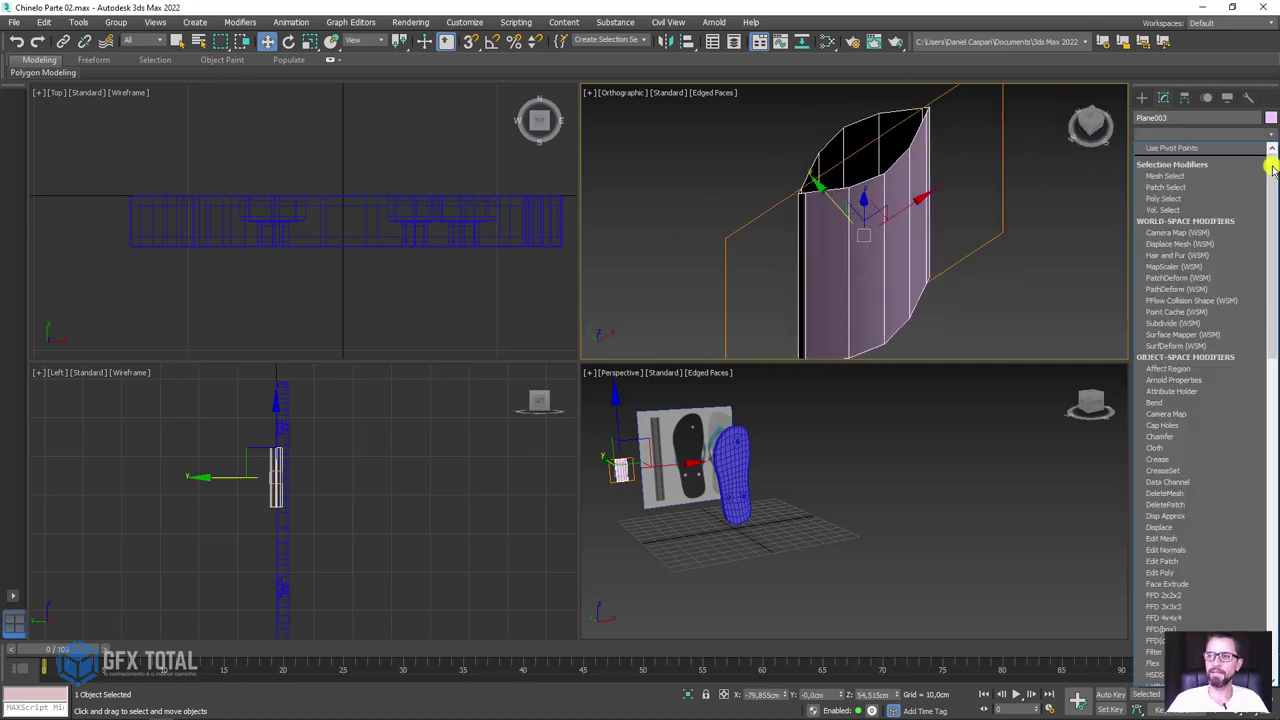
left_click_drag(1266, 163, 1266, 523)
left_click(1166, 431)
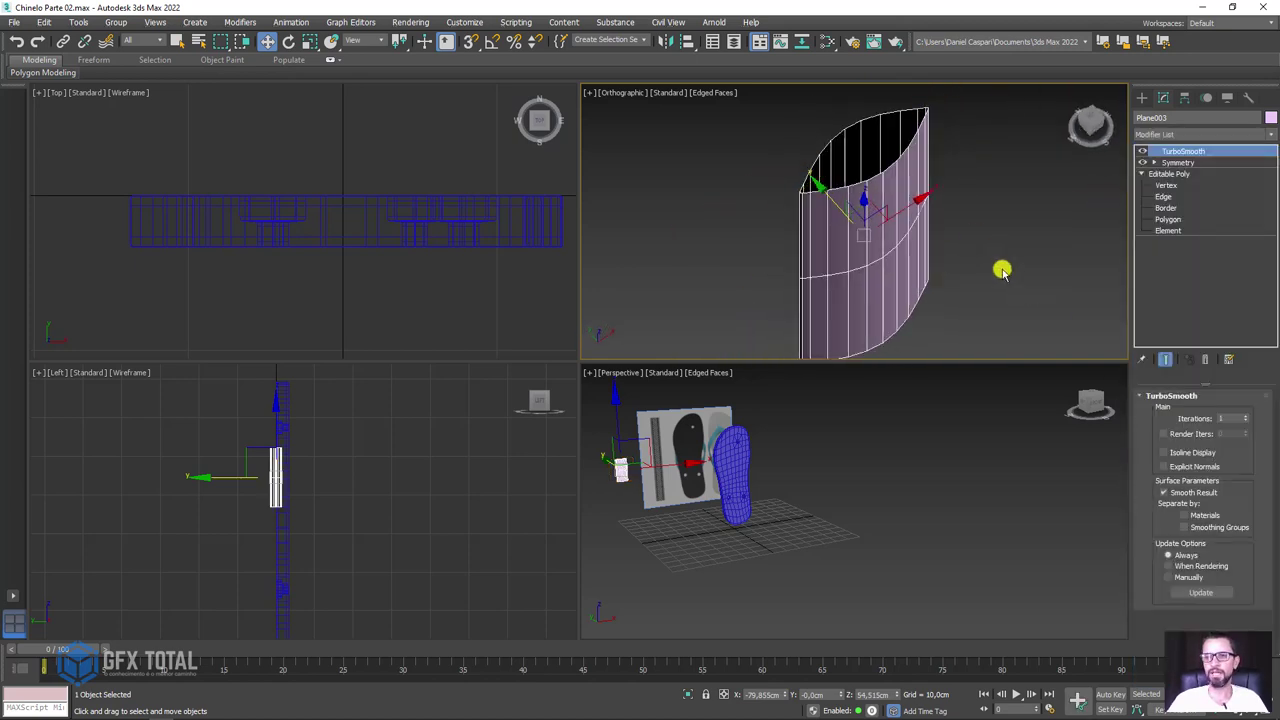
mouse_move(1006, 286)
middle_mouse_down("alt")
mouse_move(900, 214)
mouse_move(794, 186)
mouse_move(840, 249)
mouse_move(959, 257)
mouse_move(977, 306)
mouse_move(974, 237)
mouse_move(1027, 228)
middle_mouse_up("alt")
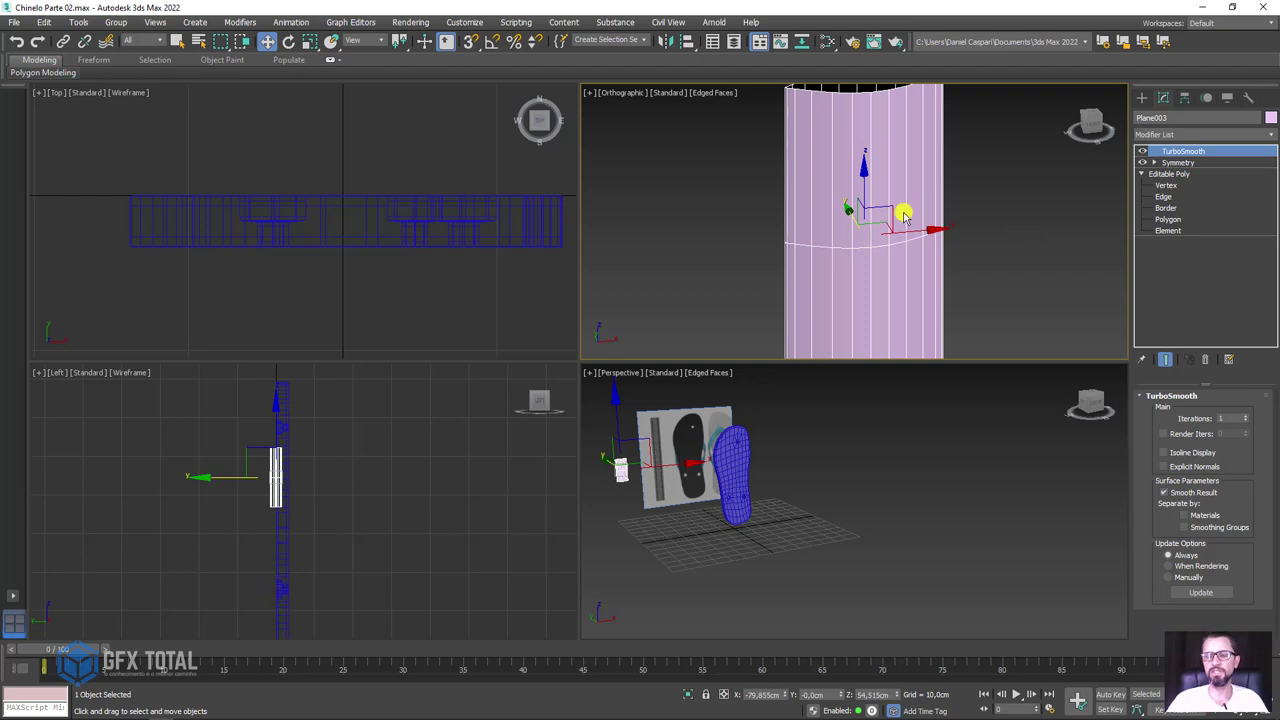
scroll(903, 216, "down", 5)
mouse_move(971, 214)
middle_mouse_down("alt")
mouse_move(786, 223)
mouse_move(909, 223)
mouse_move(850, 232)
middle_mouse_up("alt")
Step: In the Front view, move the piece along X onto the reference strap strip and delete TurboSmooth
middle_click_drag(777, 468, 874, 470, "alt")
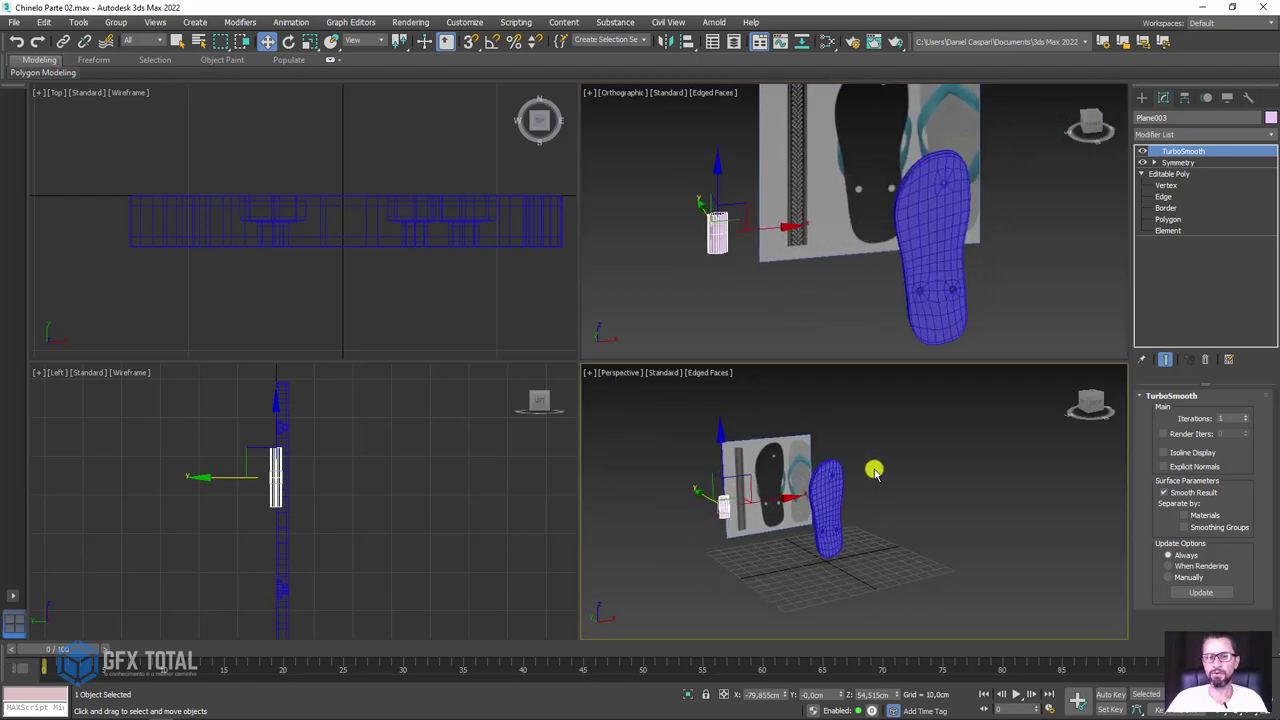
middle_click_drag(866, 286, 883, 342, "alt")
key("f")
scroll(780, 225, "up", 3)
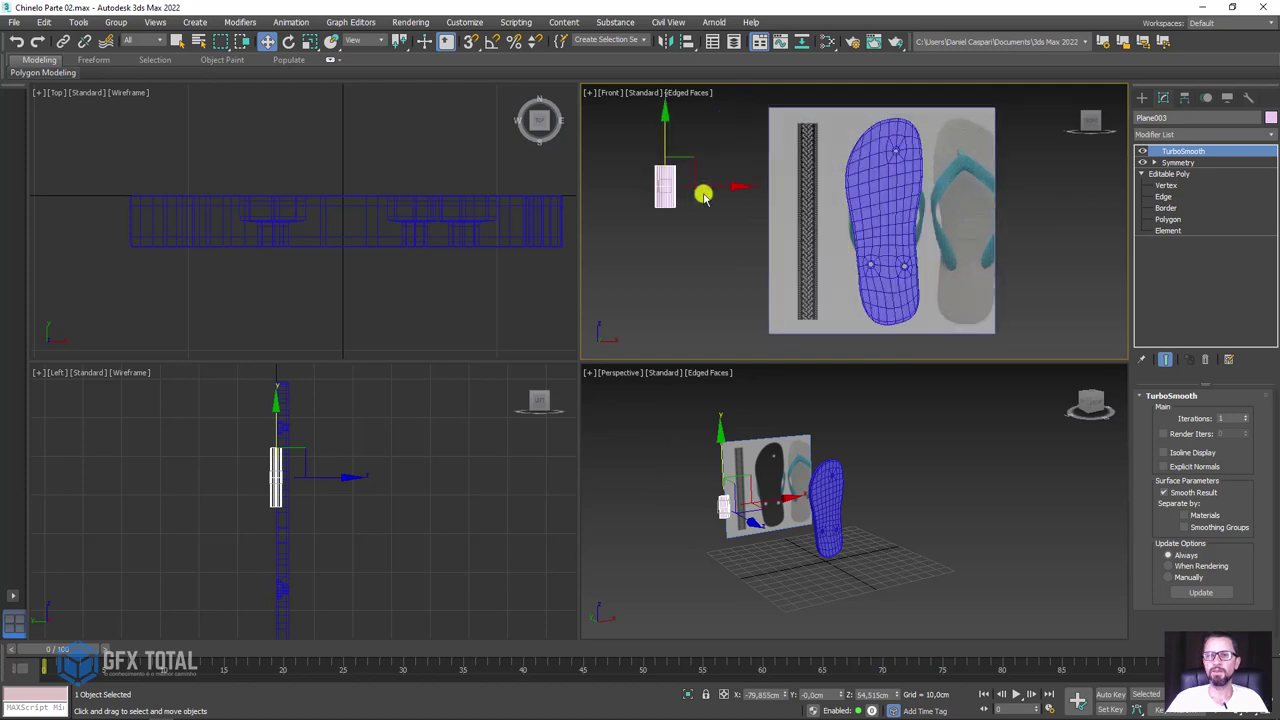
left_click_drag(740, 194, 860, 200)
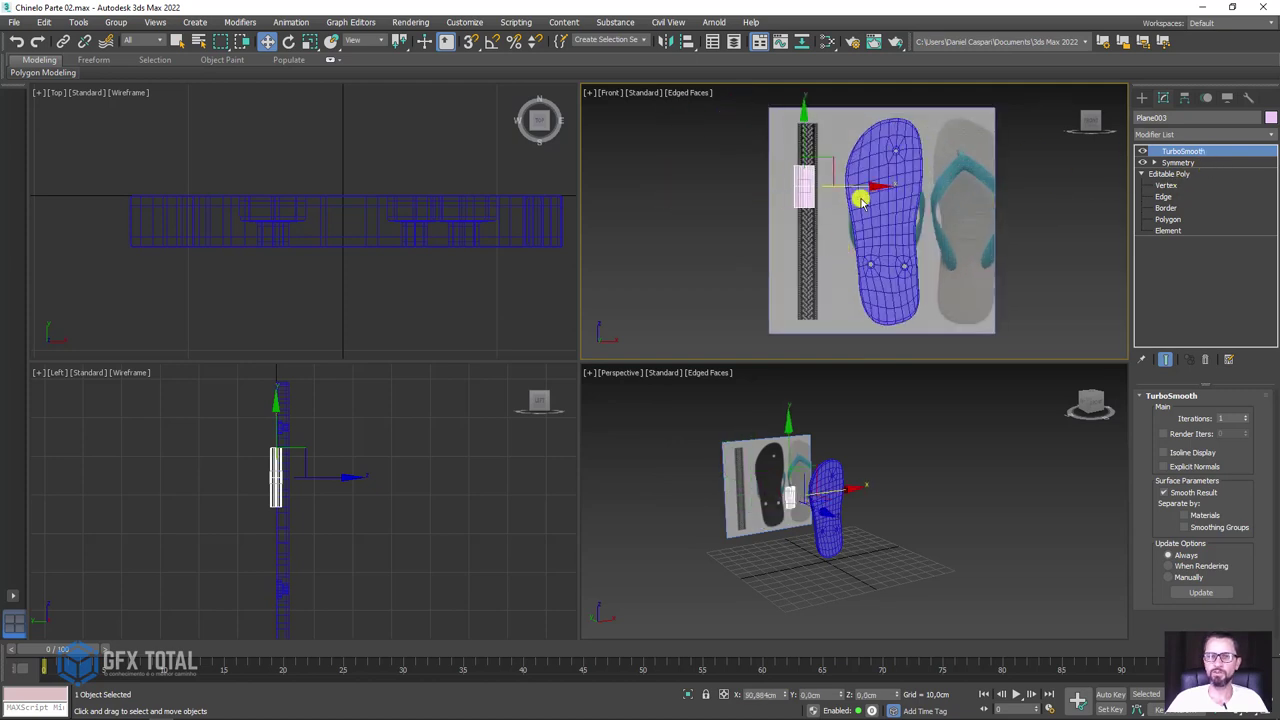
left_click(1204, 360)
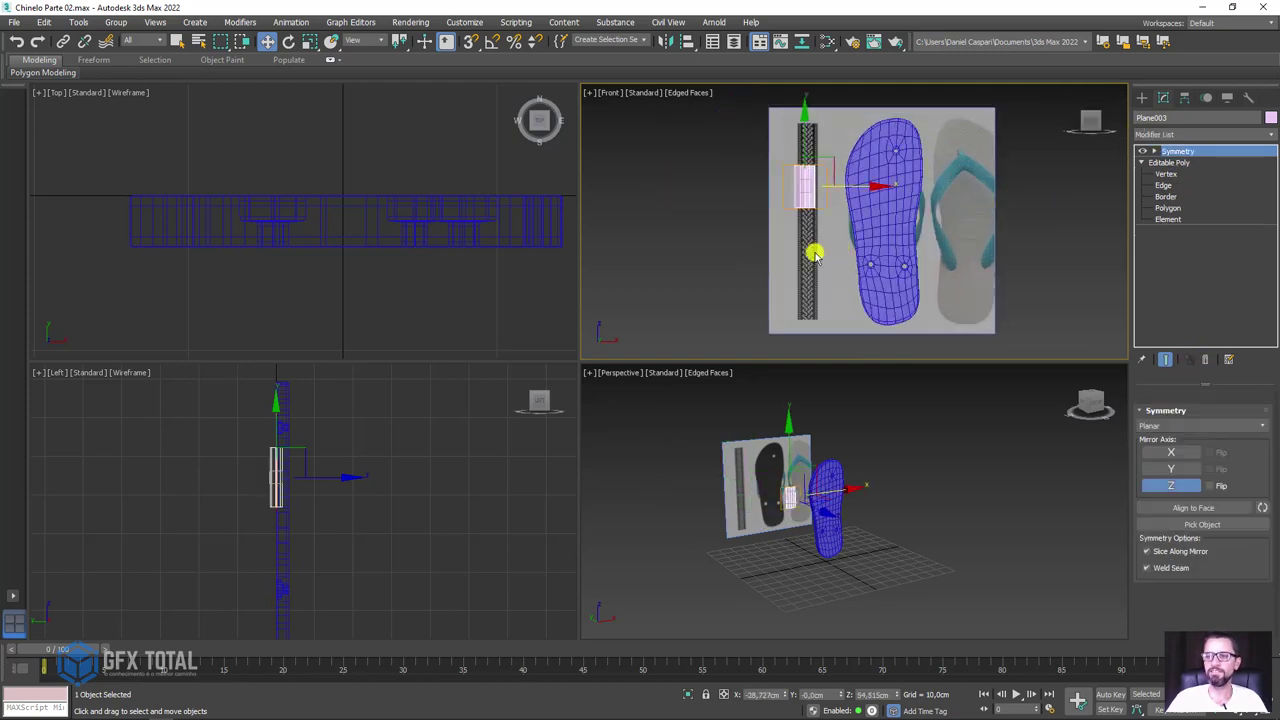
scroll(814, 186, "up", 2)
scroll(788, 175, "up", 2)
scroll(788, 175, "up", 1)
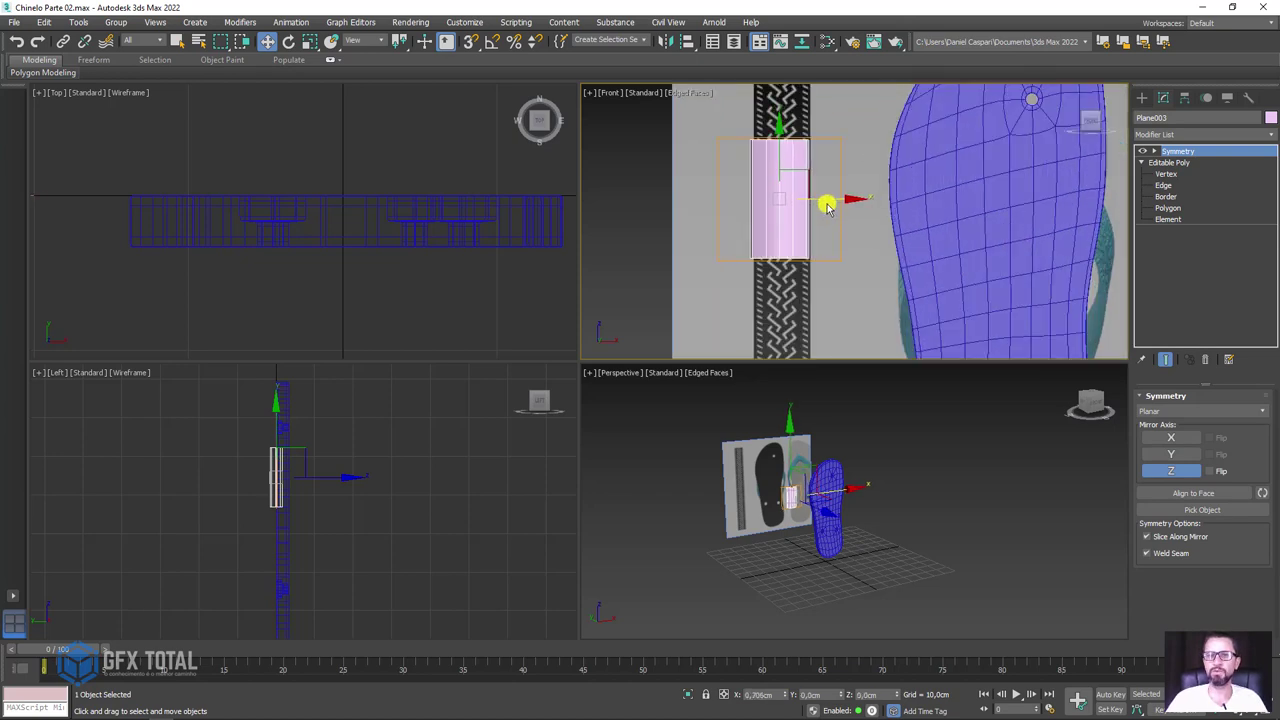
Step: Add an Edit Poly modifier above Symmetry, trying then undoing a vertex stretch
left_click(1269, 134)
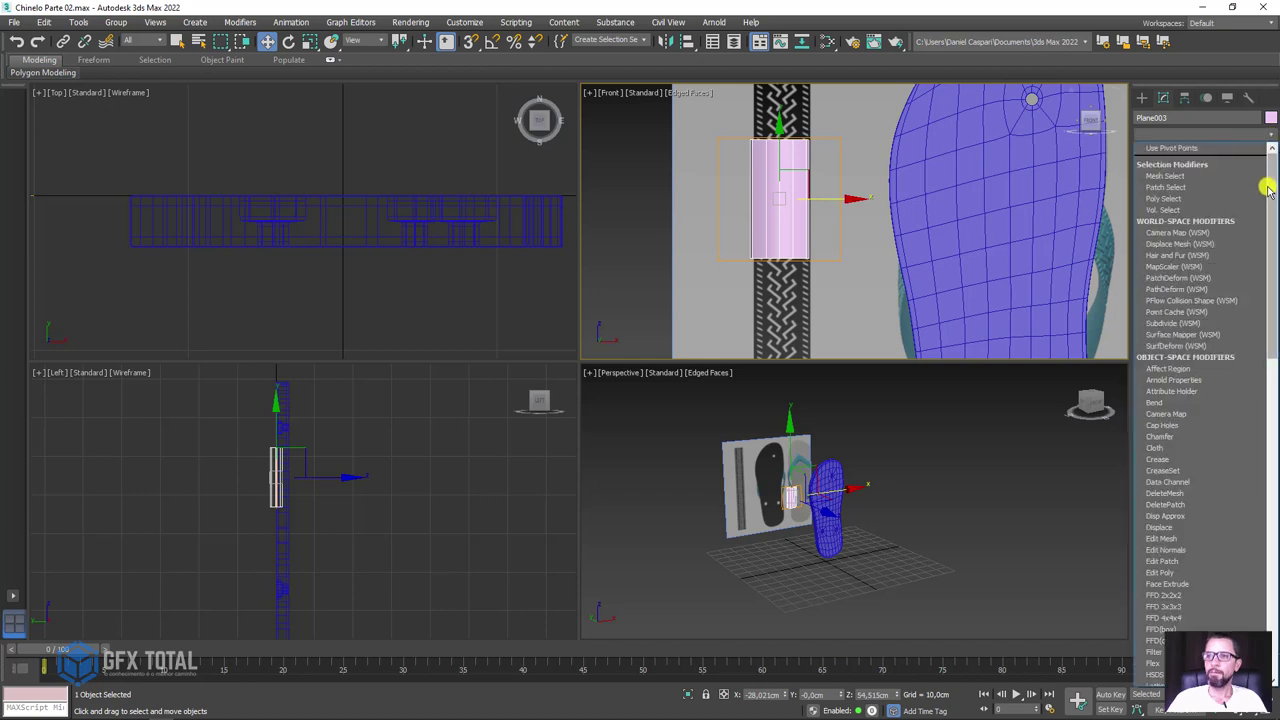
left_click_drag(1273, 204, 1273, 259)
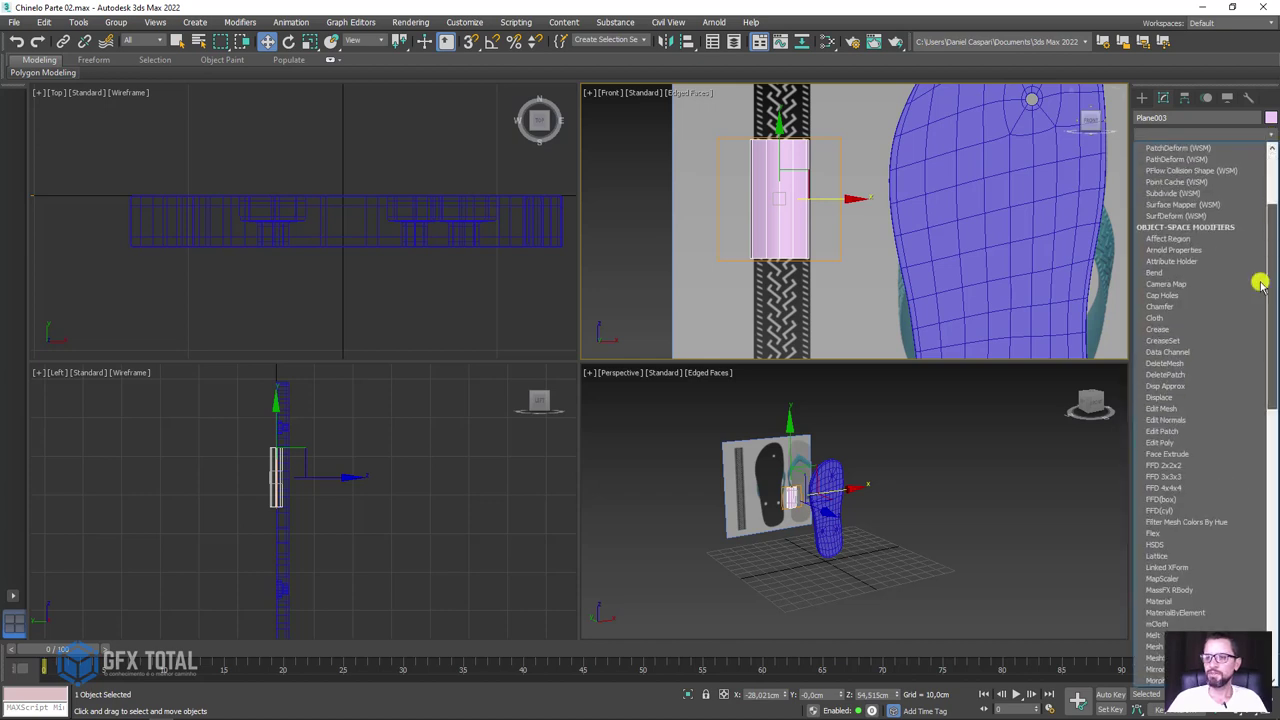
left_click(1190, 437)
left_click(1170, 500)
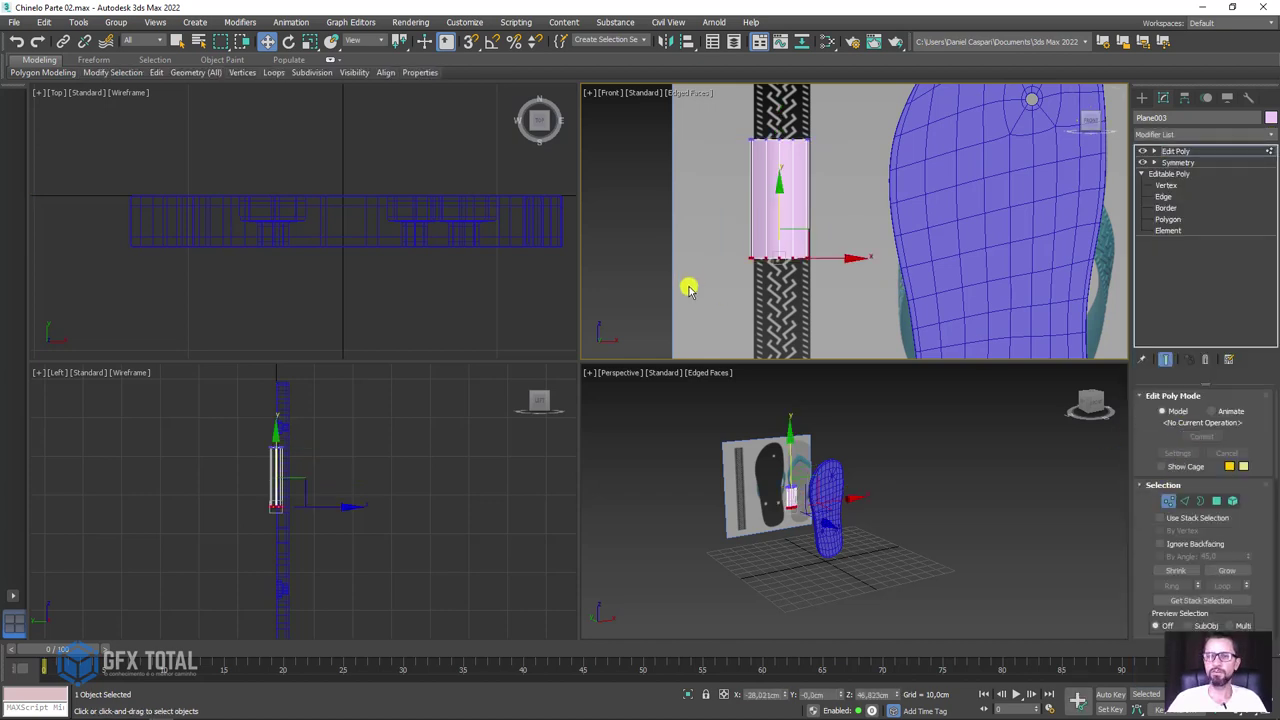
scroll(695, 275, "down", 4)
left_click_drag(729, 121, 735, 232)
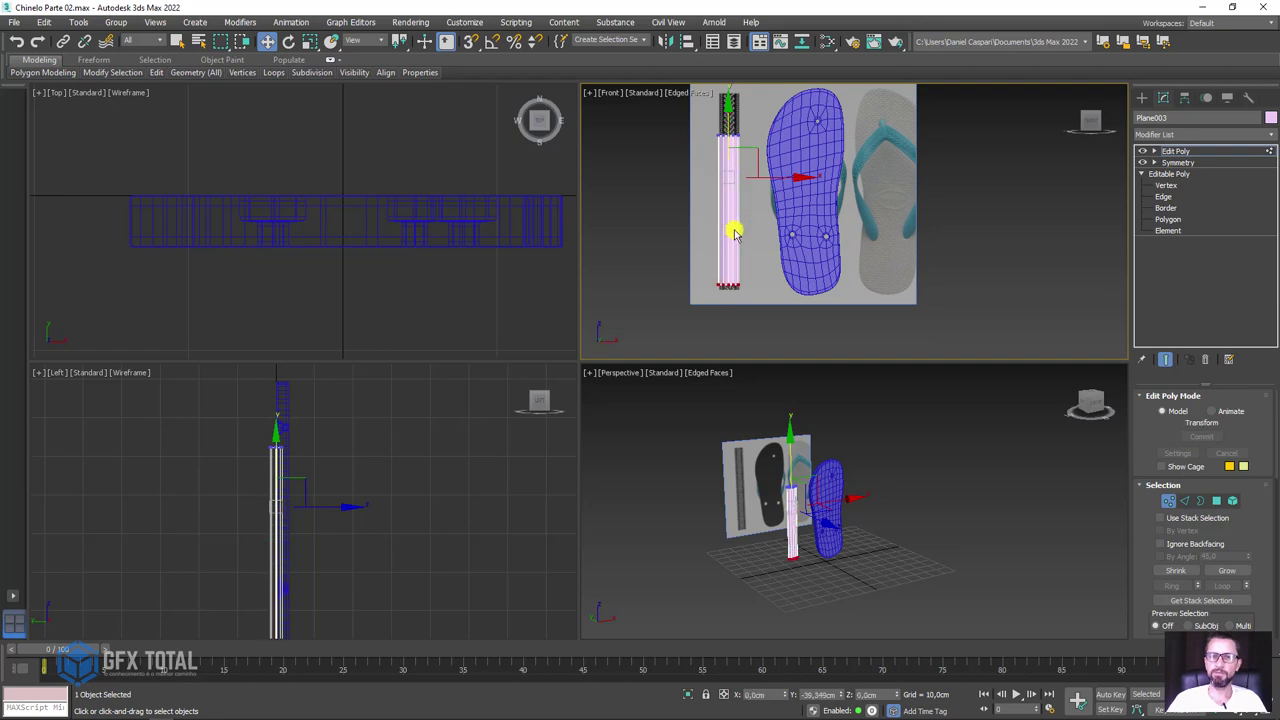
key("ctrl+z")
scroll(716, 195, "up", 2)
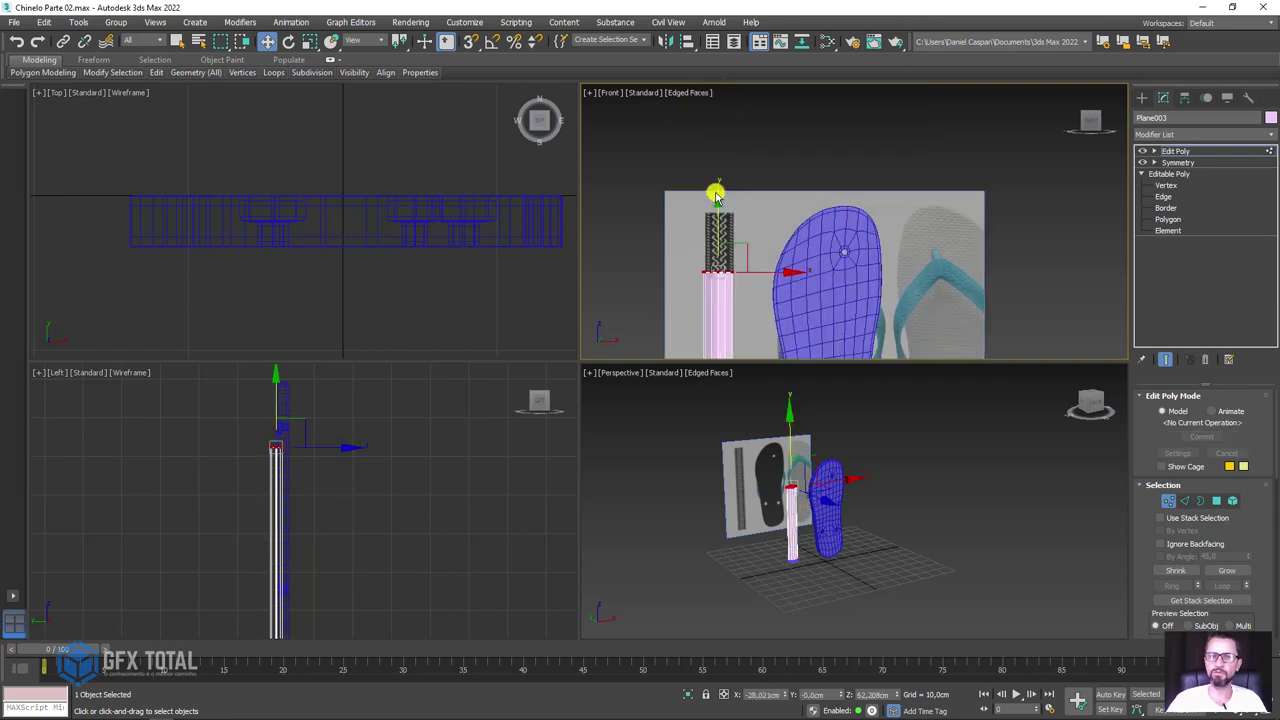
left_click(1200, 150)
Step: Slide the pink strip right along X over the middle of the sole
scroll(750, 204, "down", 3)
middle_click_drag(788, 266, 720, 210)
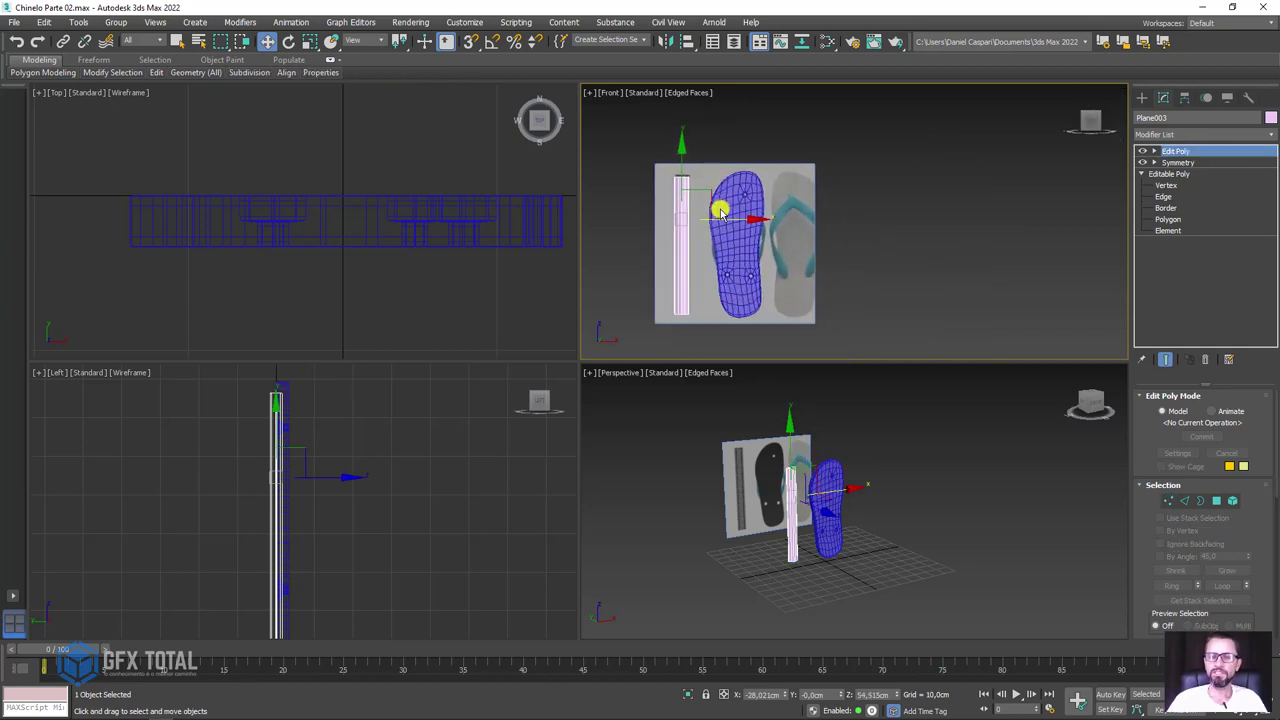
scroll(718, 214, "up", 2)
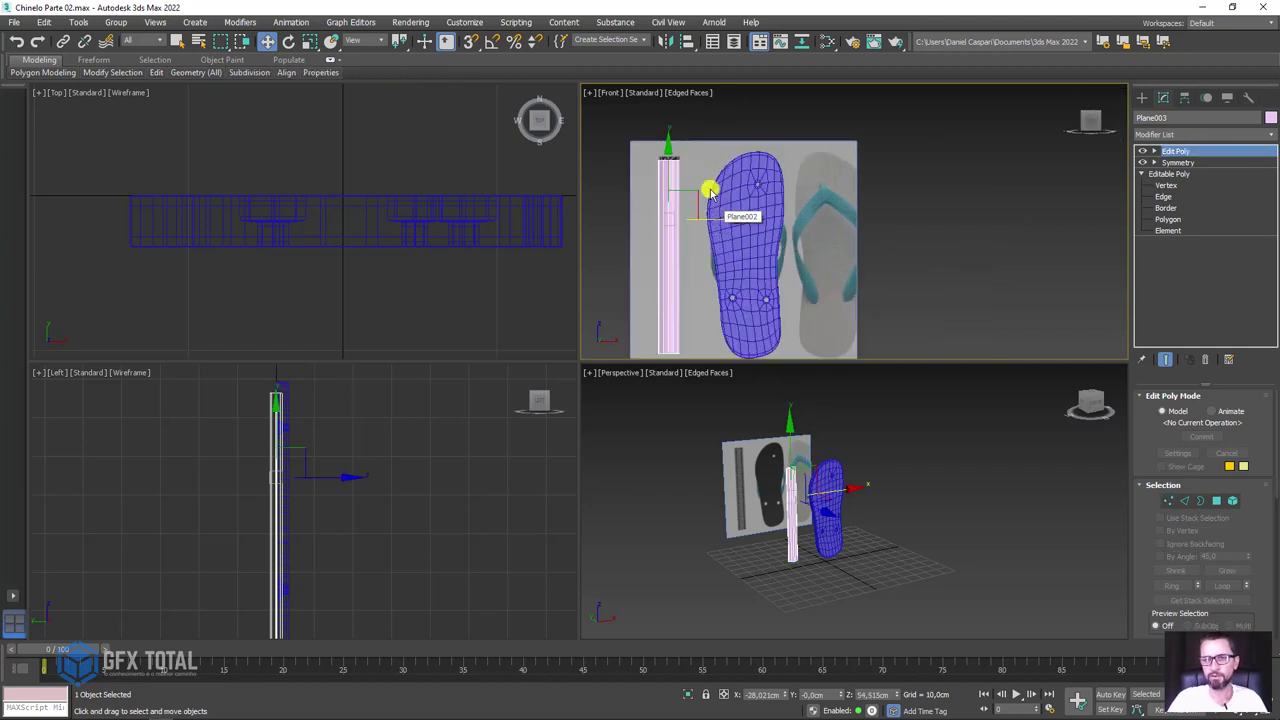
mouse_move(740, 183)
left_mouse_down()
mouse_move(708, 255)
mouse_move(748, 280)
left_mouse_up()
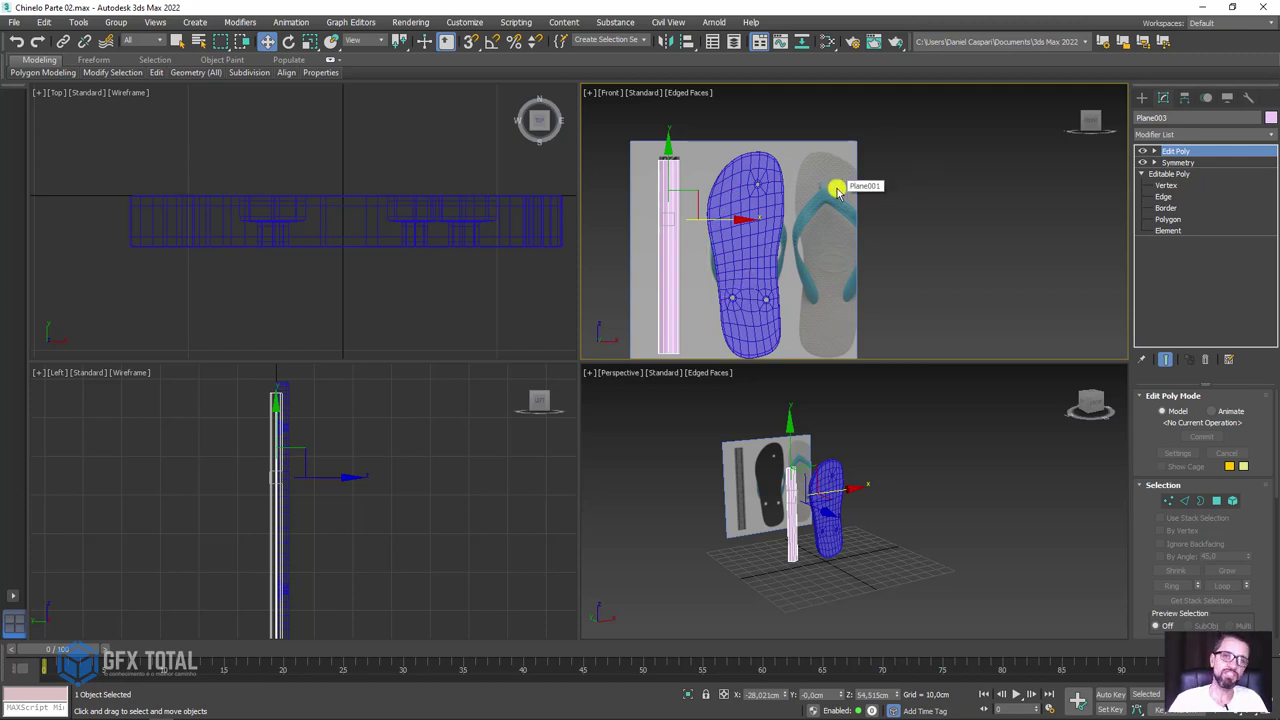
scroll(720, 220, "up", 2)
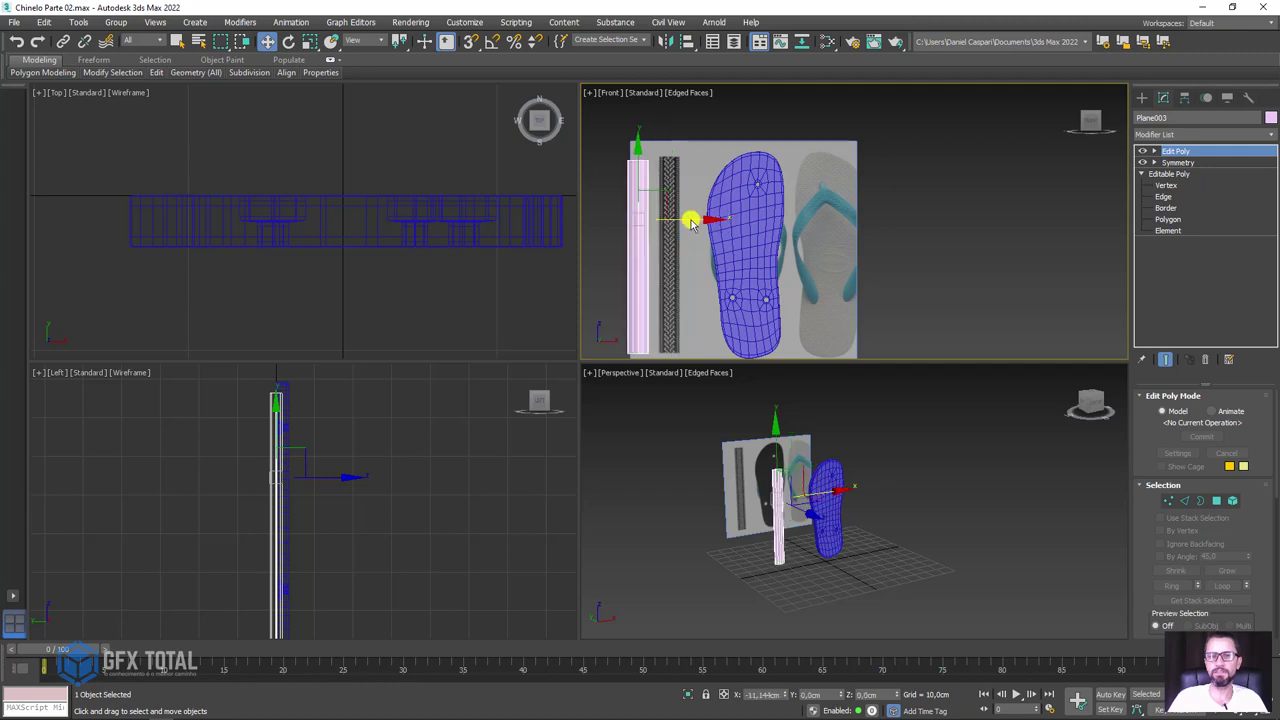
scroll(691, 217, "up", 2)
scroll(671, 219, "up", 2)
middle_click_drag(663, 213, 781, 220)
scroll(785, 210, "down", 4)
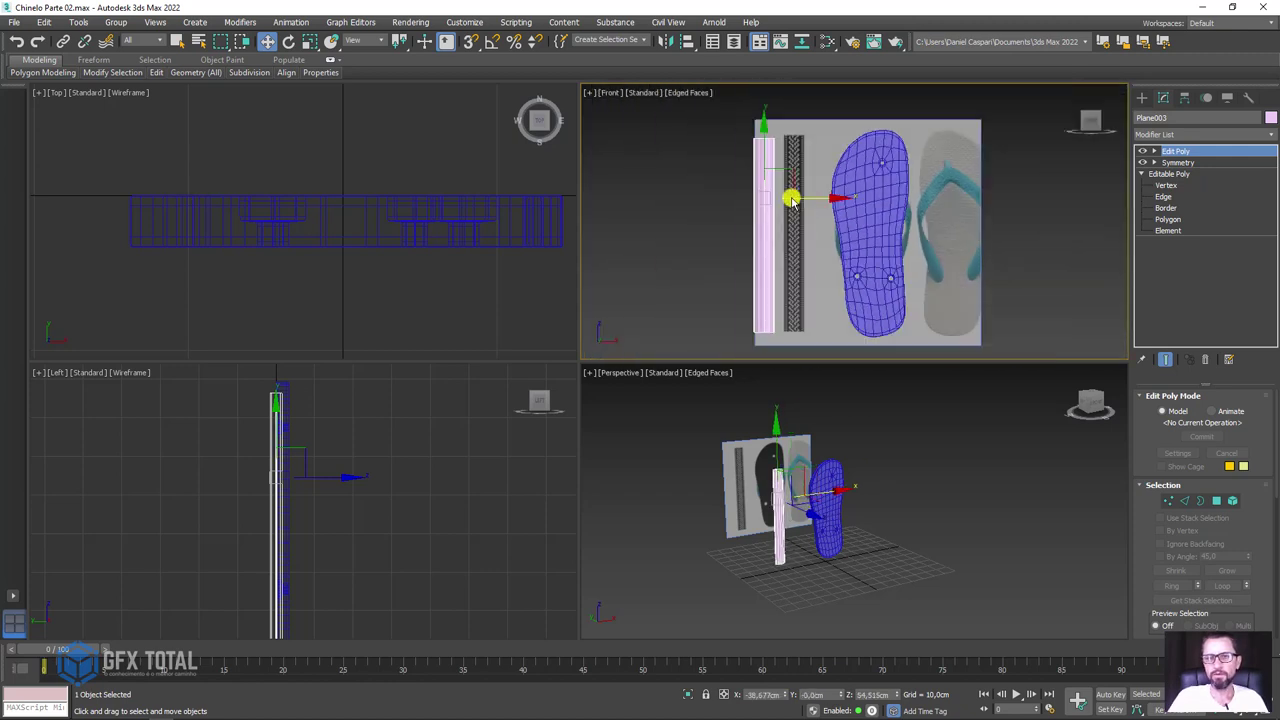
key("r")
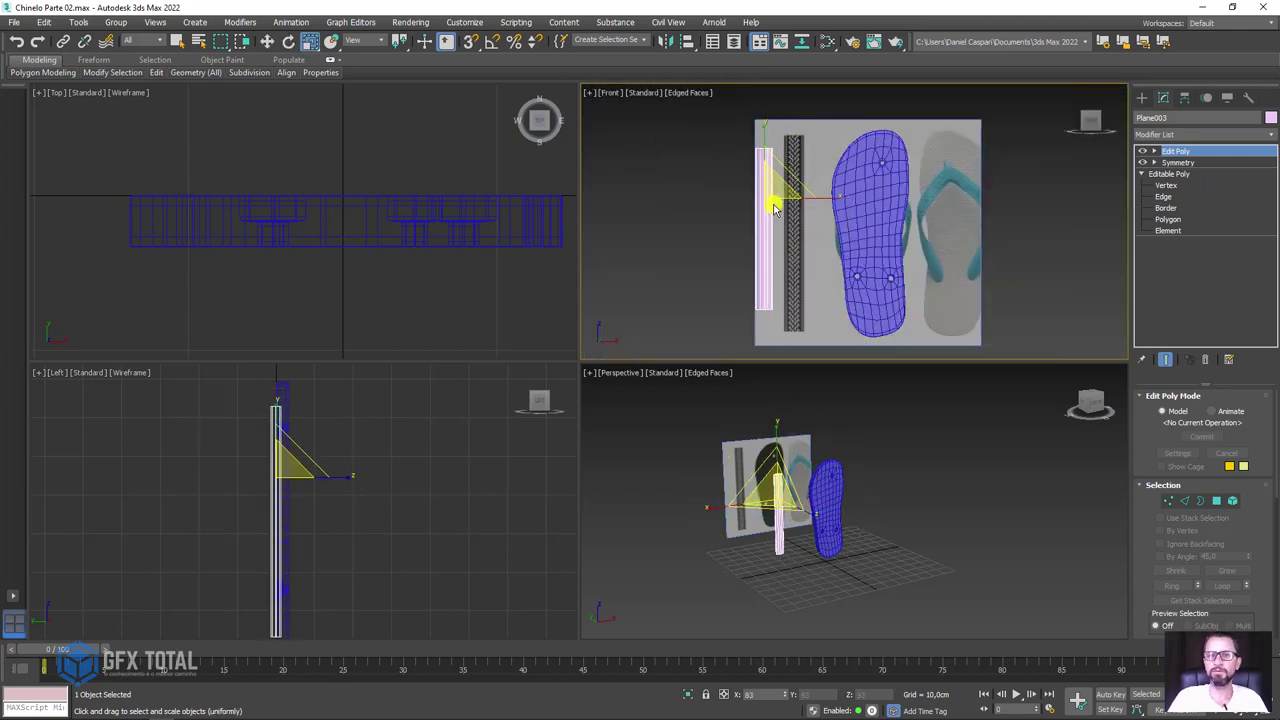
key("w")
left_click_drag(818, 201, 907, 200)
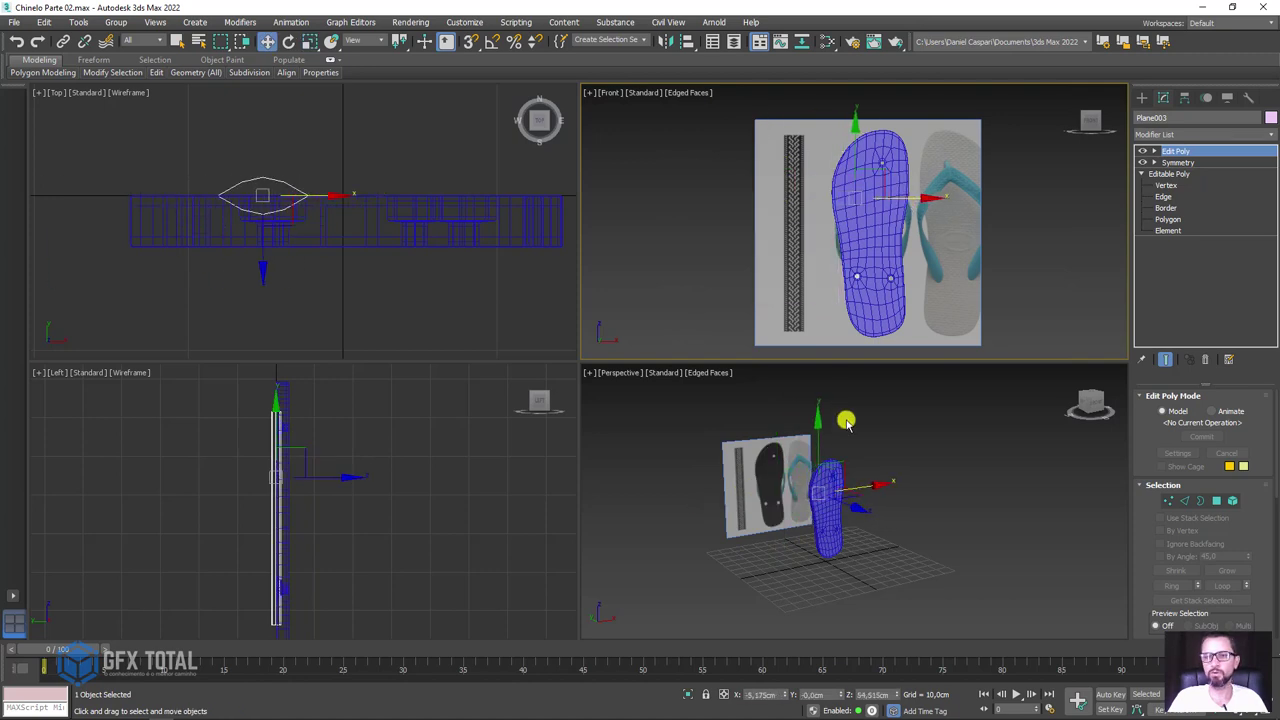
Step: Move the pink strip forward along Y onto the sole's face in the Perspective view
mouse_move(846, 423)
middle_mouse_down("alt")
mouse_move(766, 486)
mouse_move(794, 517)
mouse_move(793, 474)
middle_mouse_up("alt")
mouse_move(793, 474)
left_mouse_down()
mouse_move(811, 466)
mouse_move(823, 479)
left_mouse_up()
scroll(880, 192, "up", 3)
scroll(850, 222, "up", 2)
scroll(850, 222, "down", 1)
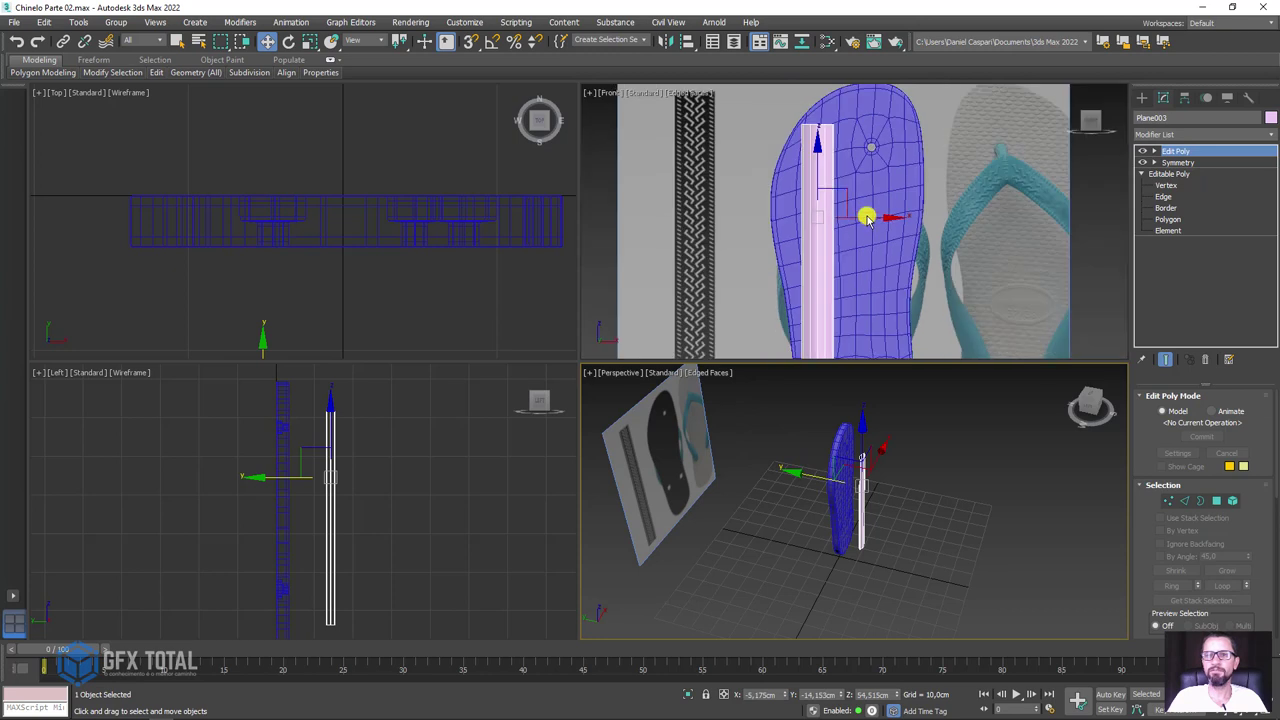
Step: Reframe the Front and Perspective views to check the strip runs down the sole's centre
middle_click(866, 214)
scroll(918, 287, "down", 3)
mouse_move(918, 287)
middle_mouse_down()
mouse_move(863, 249)
mouse_move(868, 235)
middle_mouse_up()
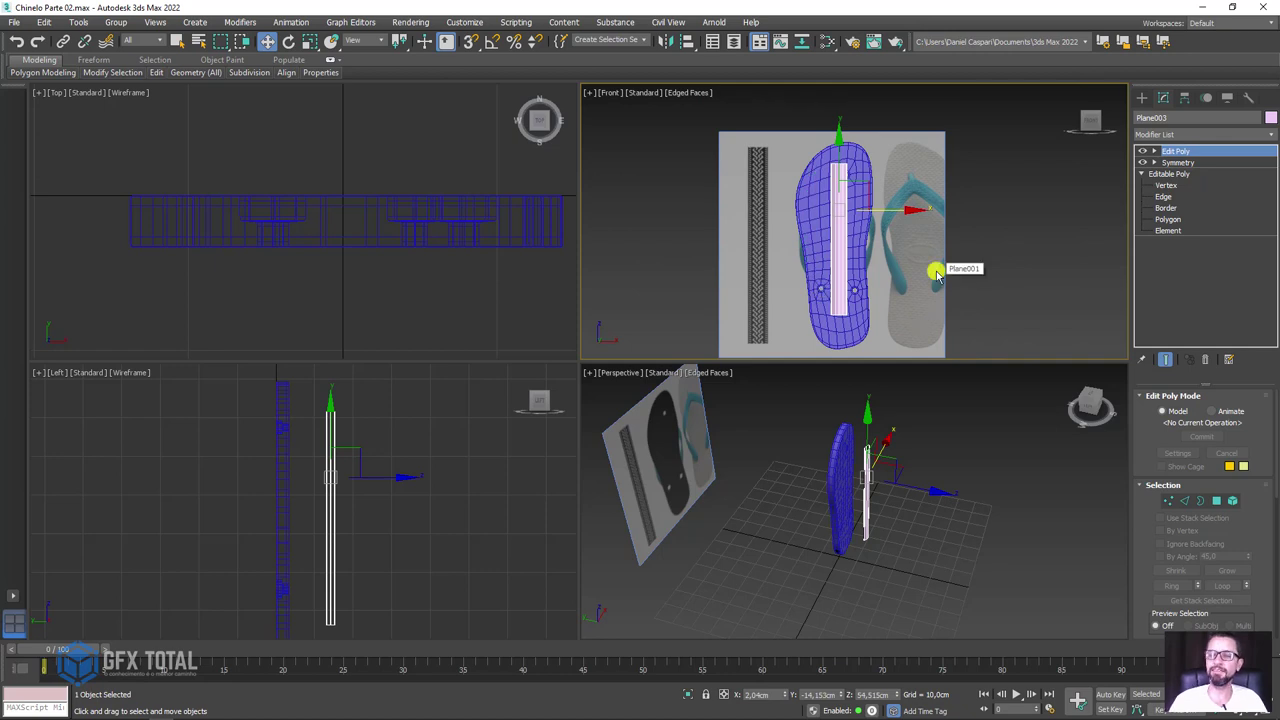
scroll(846, 171, "up", 2)
scroll(907, 203, "down", 2)
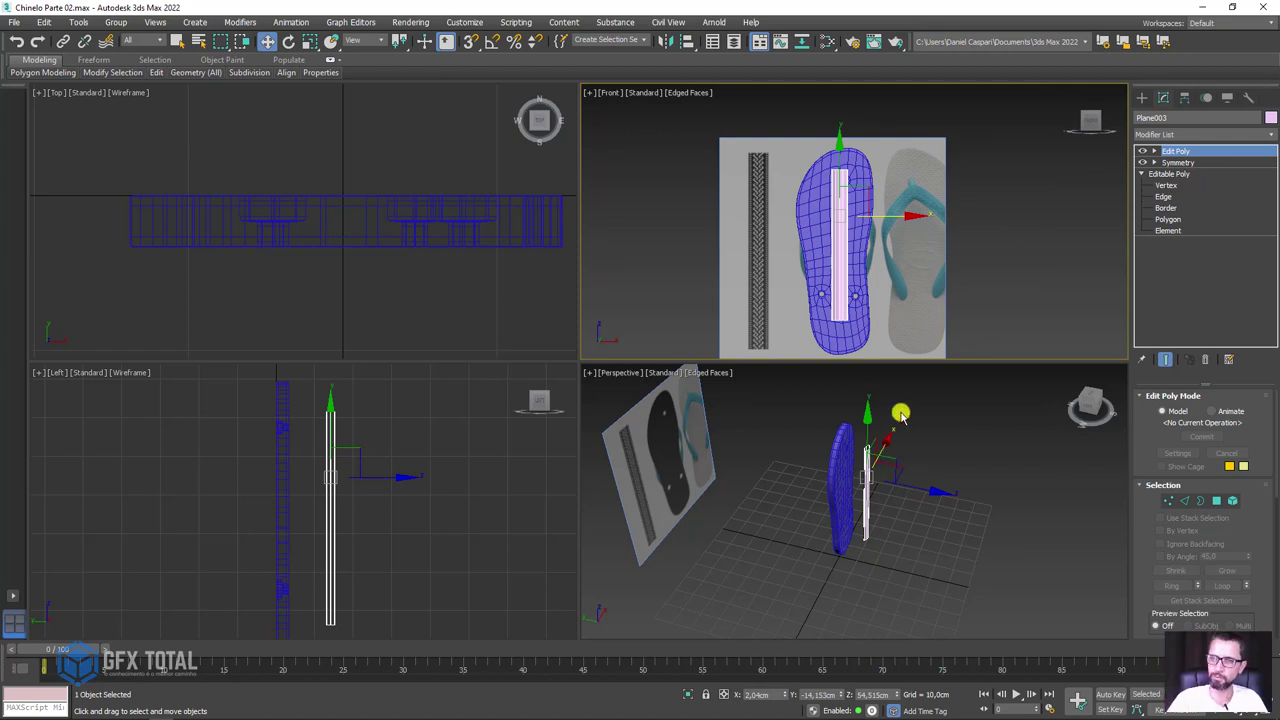
middle_click_drag(881, 292, 877, 294, "alt")
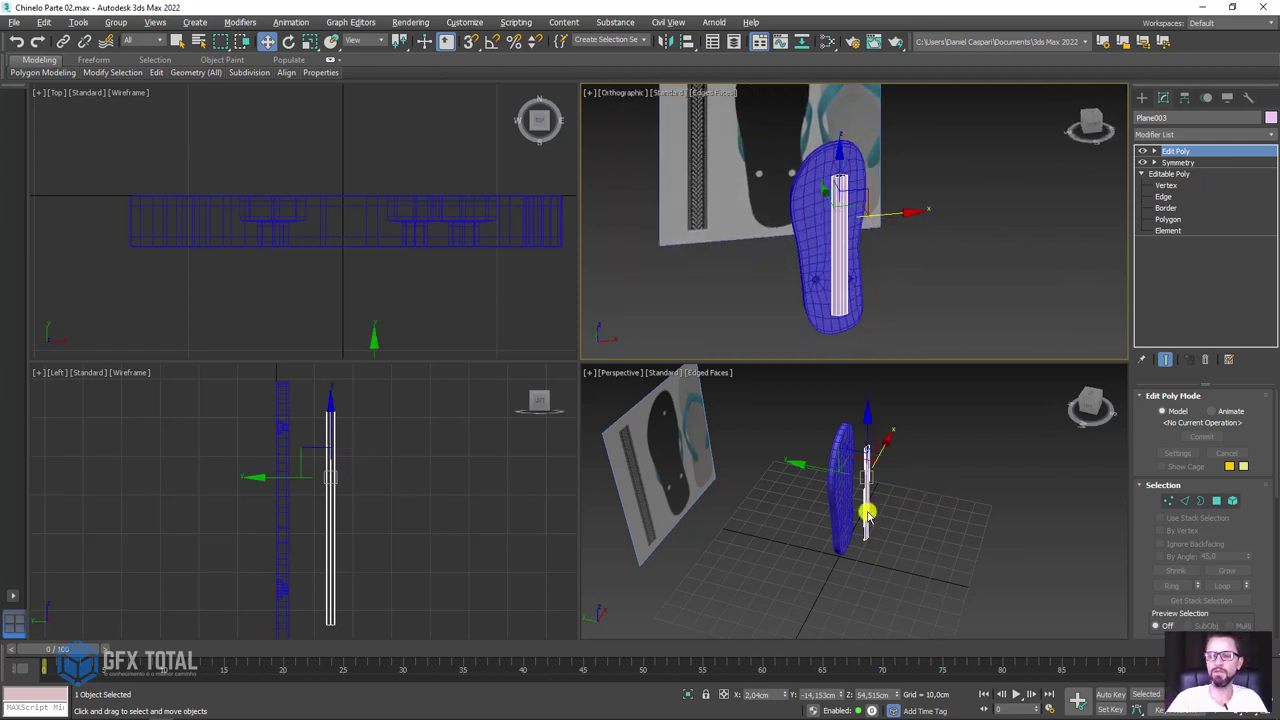
middle_click_drag(822, 560, 866, 543, "alt")
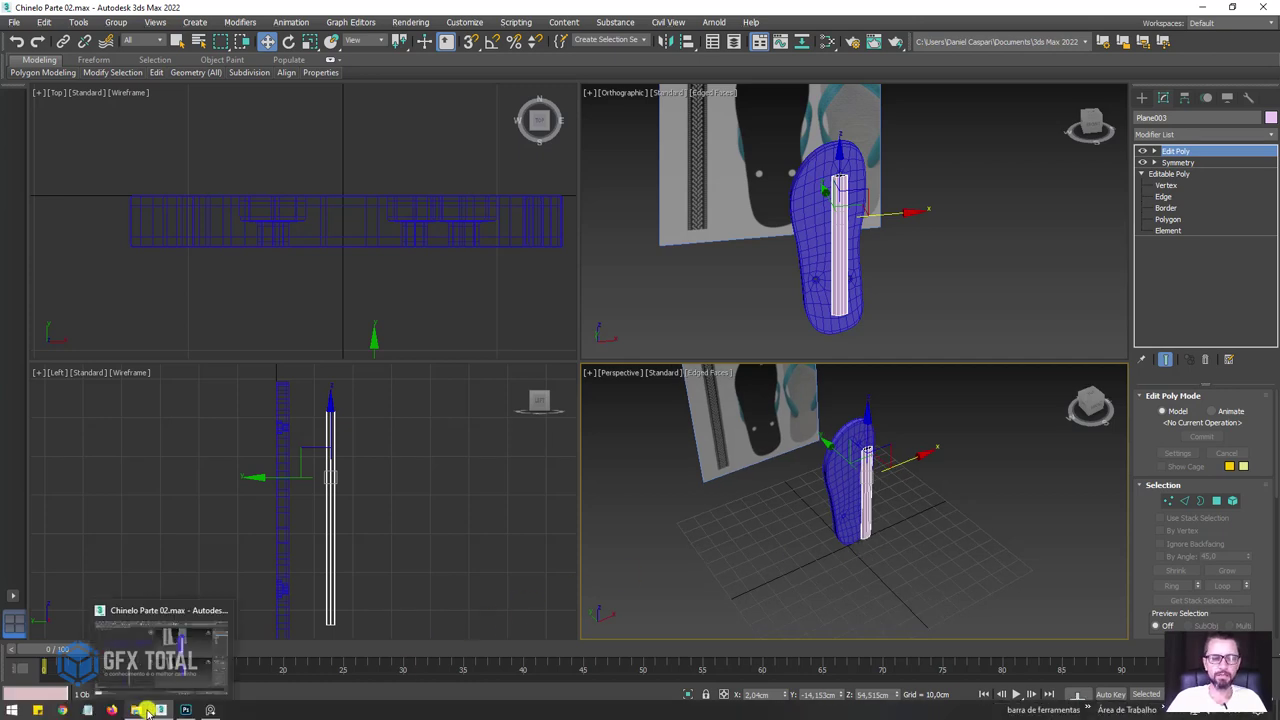
Step: Select Padrão 03.psd in the tutorial folder in File Explorer
left_click(137, 710)
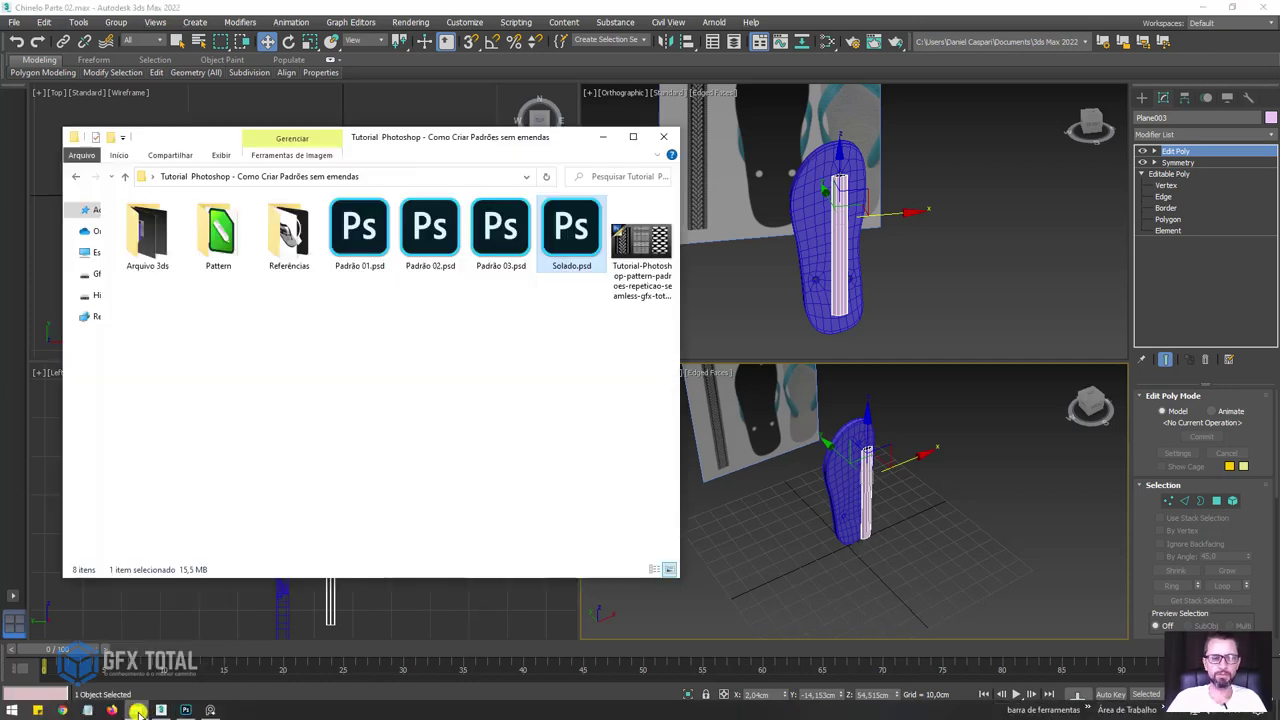
left_click(500, 238)
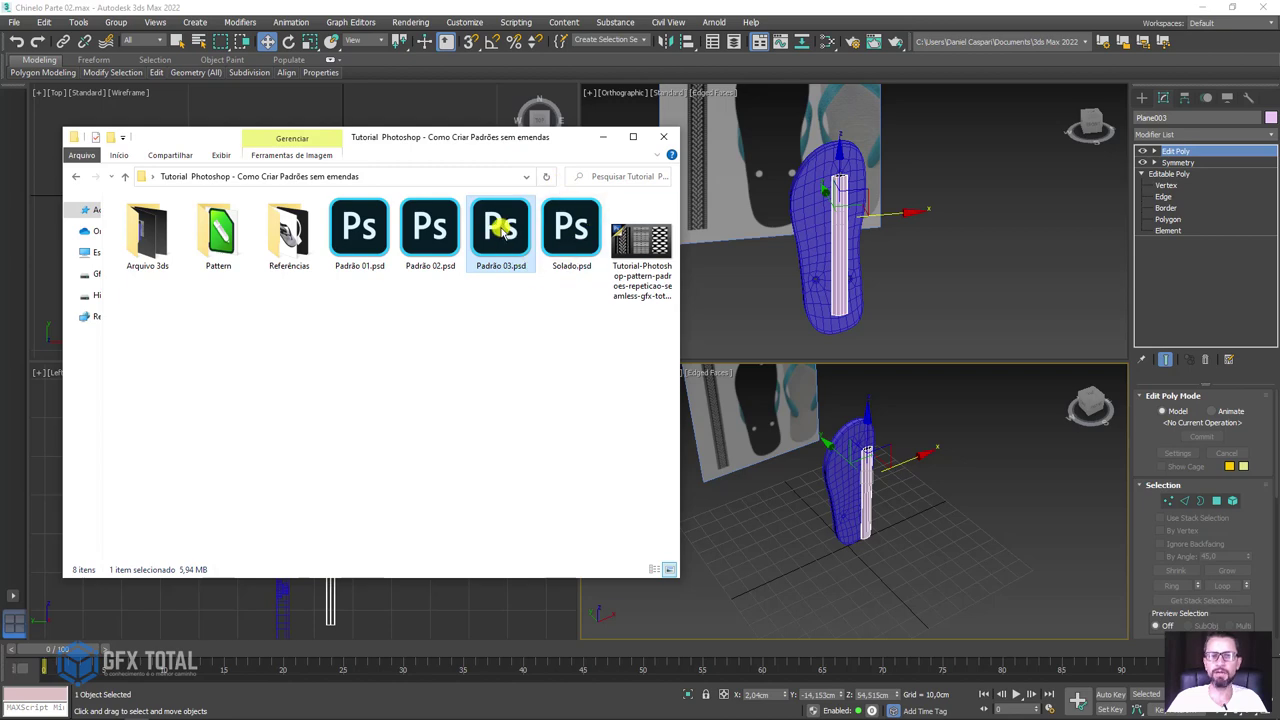
scroll(826, 435, "up", 3)
key("alt+Tab")
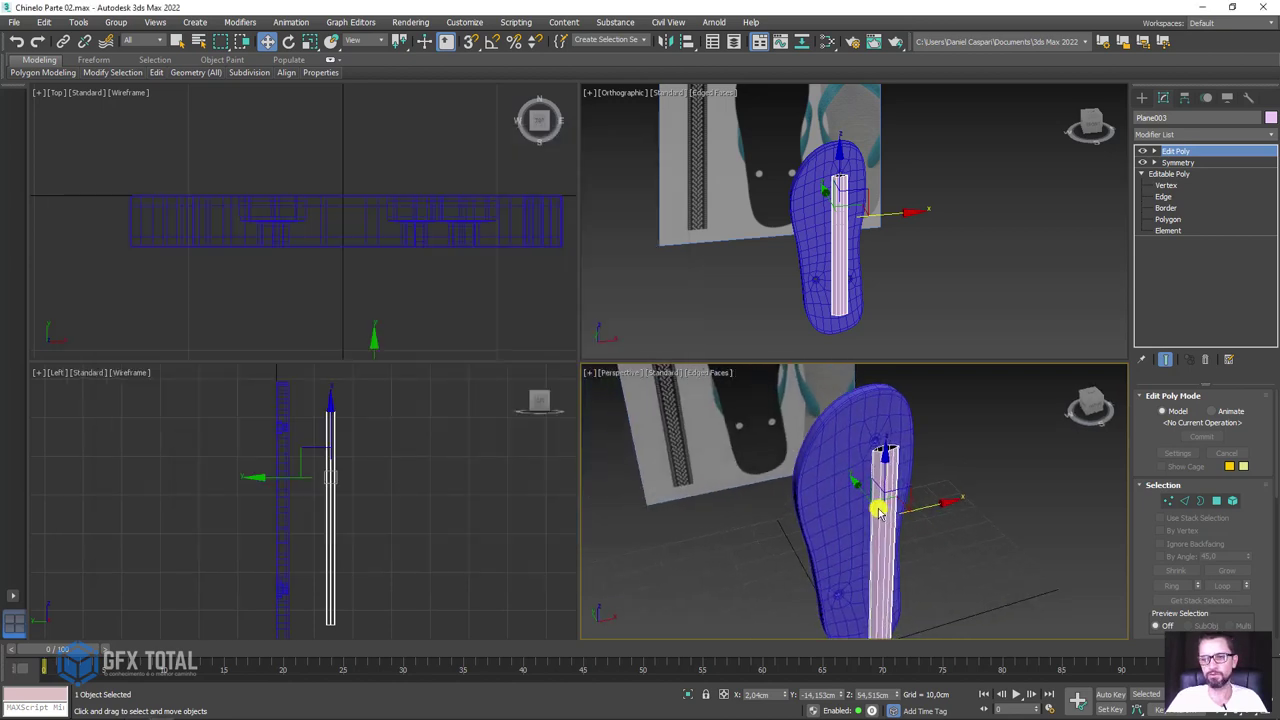
scroll(880, 506, "up", 2)
key("alt+Tab")
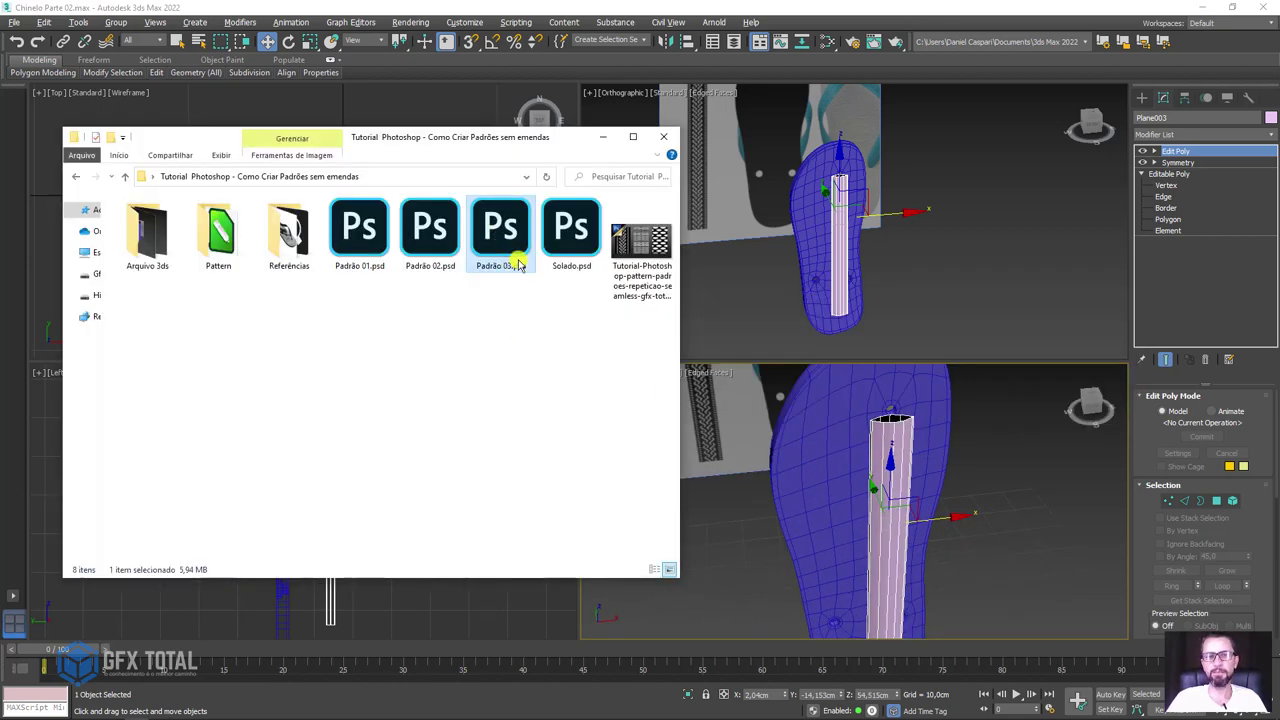
Step: Drag Padrão 03.psd onto the pink strip to apply the woven texture, then inspect it maximized
left_click_drag(512, 232, 885, 528)
middle_click_drag(943, 563, 898, 490)
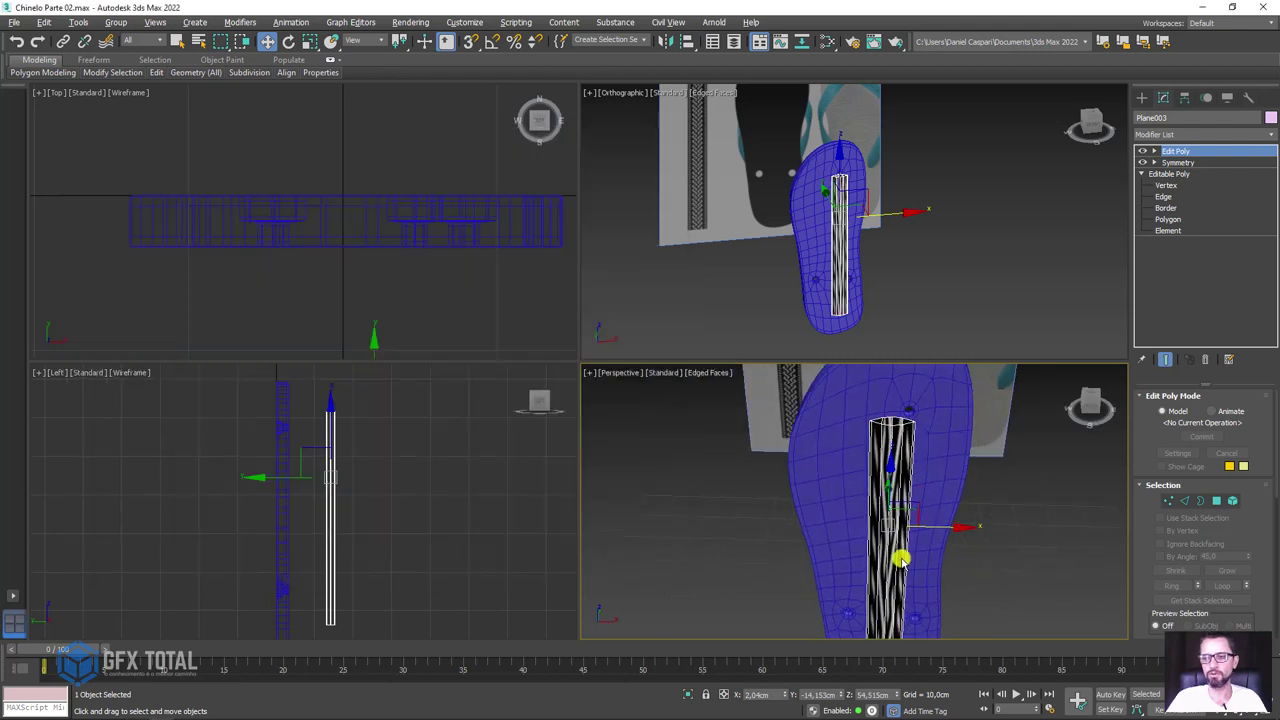
scroll(889, 449, "up", 2)
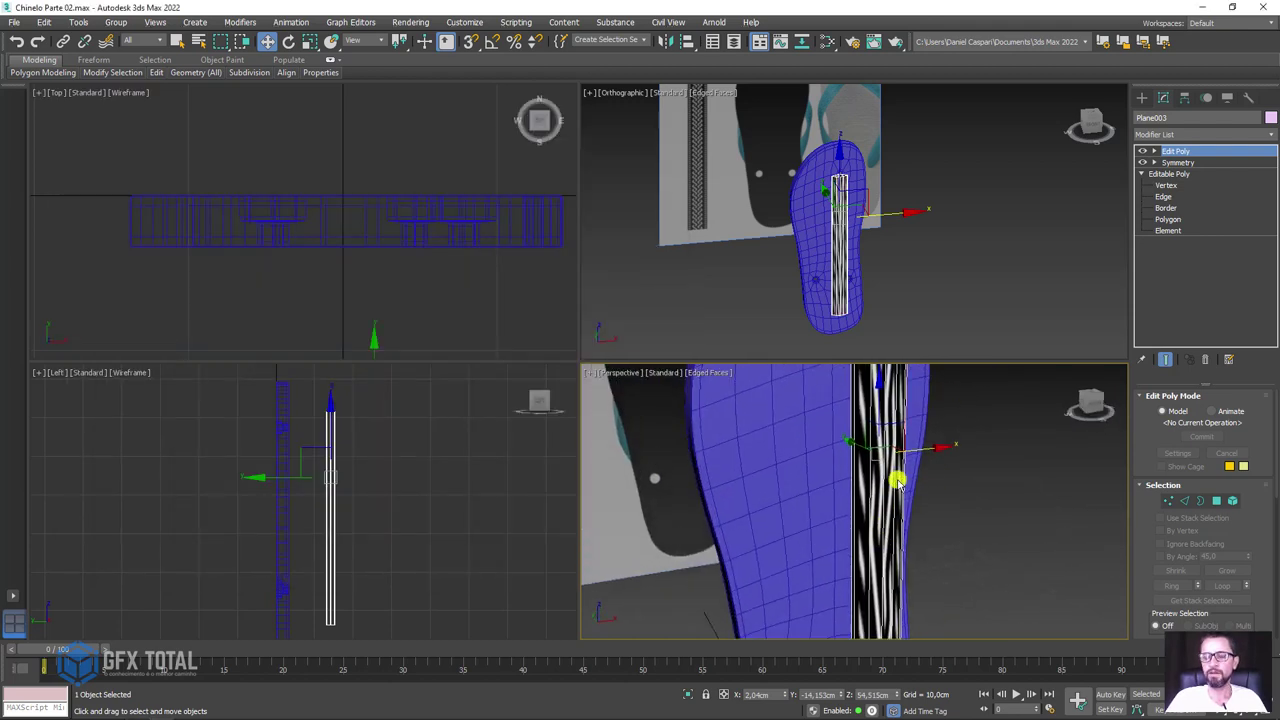
scroll(891, 414, "up", 3)
scroll(898, 432, "down", 3)
mouse_move(897, 432)
middle_mouse_down("alt")
mouse_move(913, 541)
mouse_move(910, 489)
middle_mouse_up("alt")
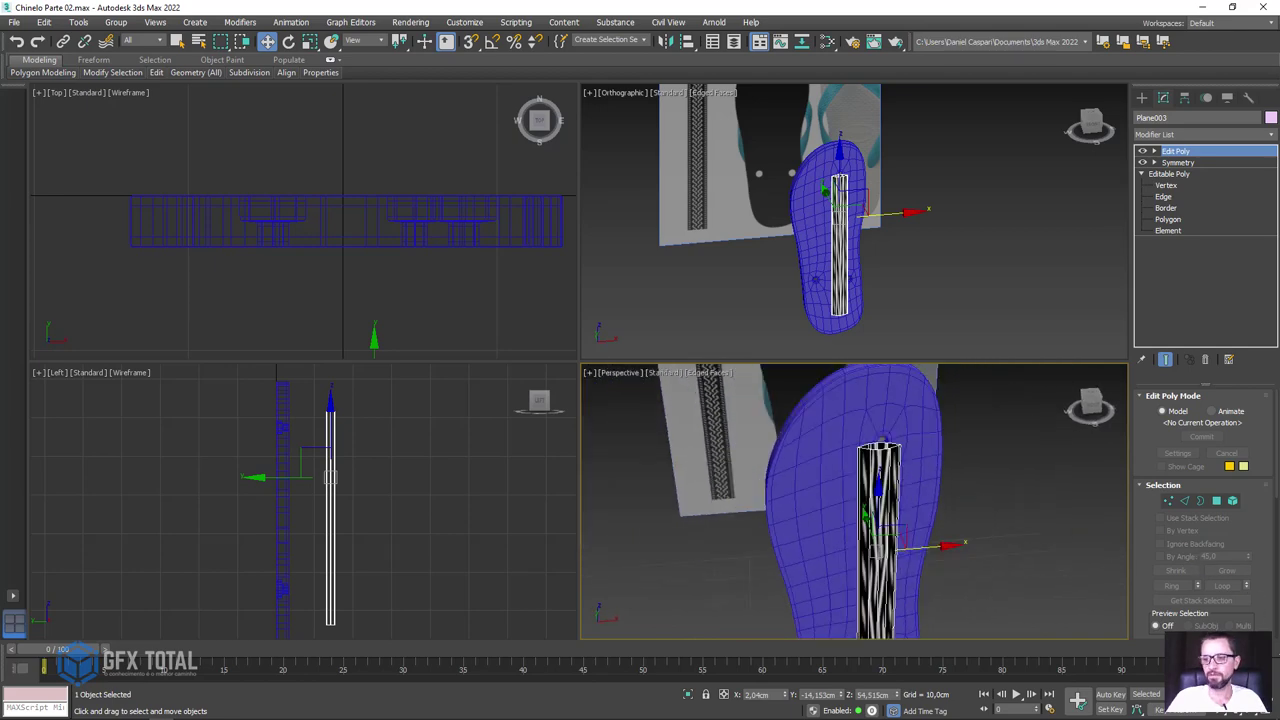
key("alt+w")
mouse_move(829, 463)
middle_mouse_down("alt")
mouse_move(763, 411)
mouse_move(778, 401)
mouse_move(723, 346)
mouse_move(756, 349)
middle_mouse_up("alt")
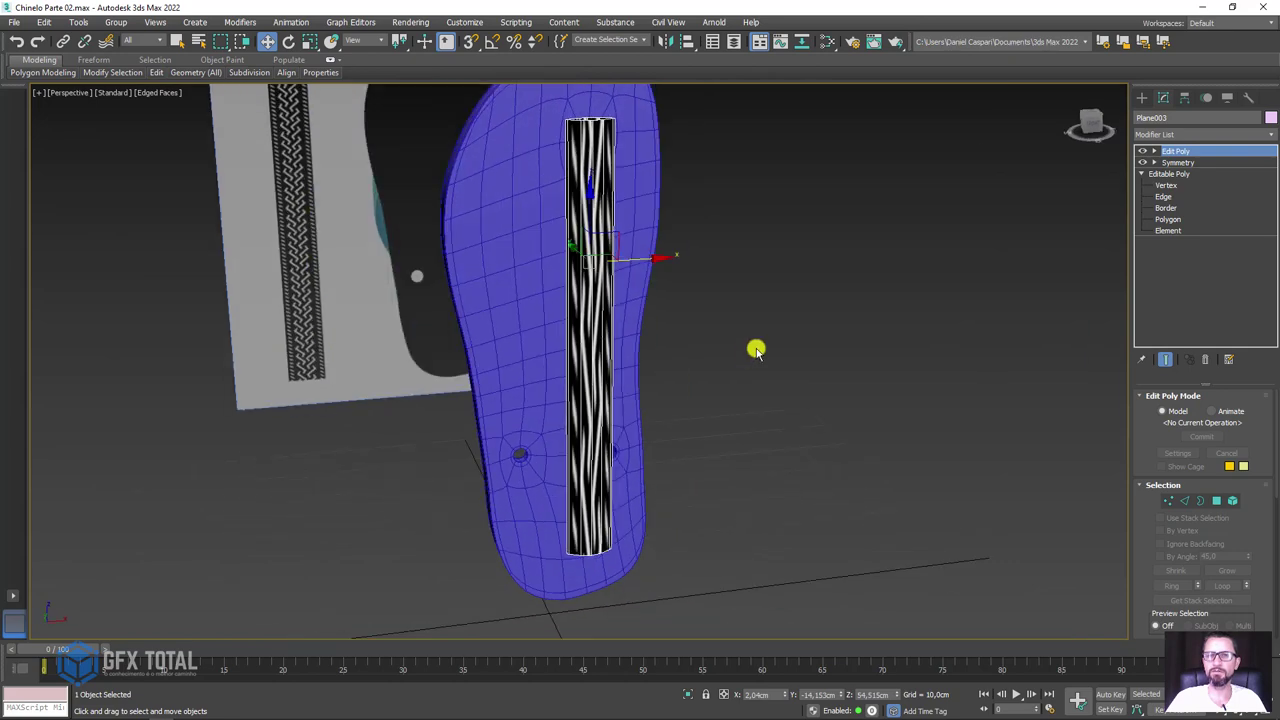
Step: Load the strap's material into the Slate Material Editor and open the Map #2 bitmap's settings
left_click(827, 41)
left_click_drag(603, 222, 1196, 92)
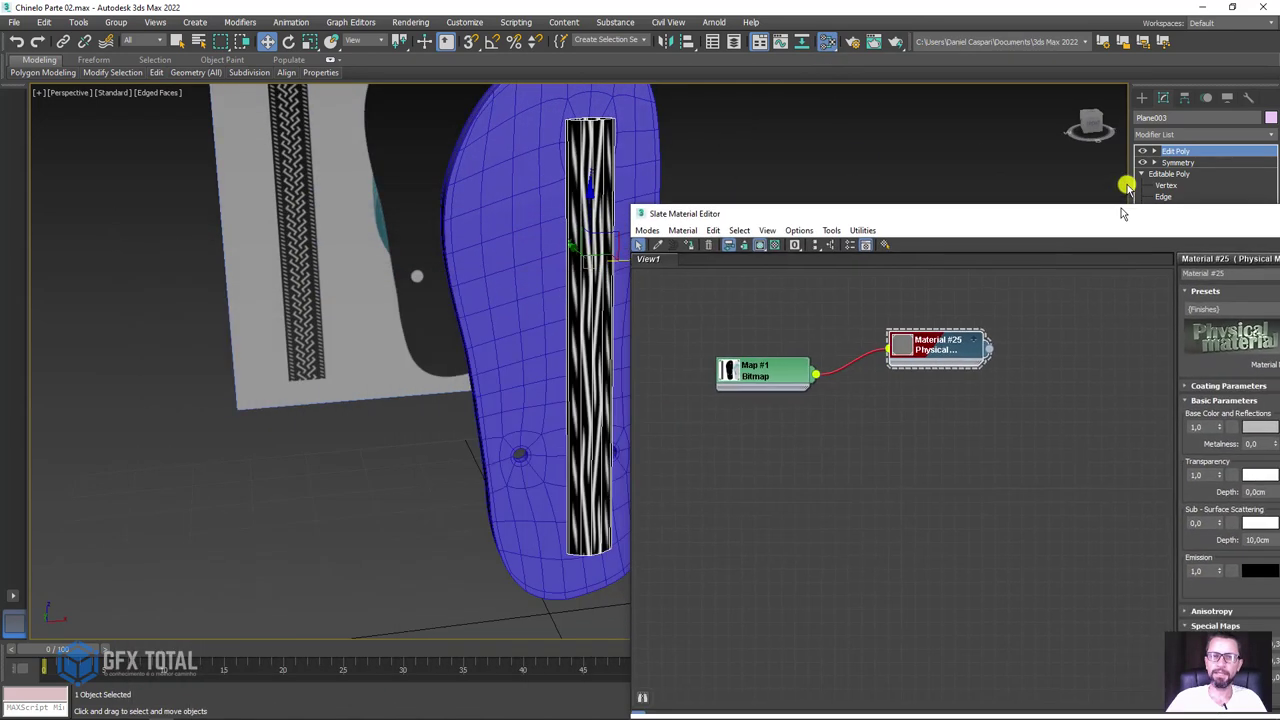
left_click(592, 220)
scroll(997, 385, "up", 2)
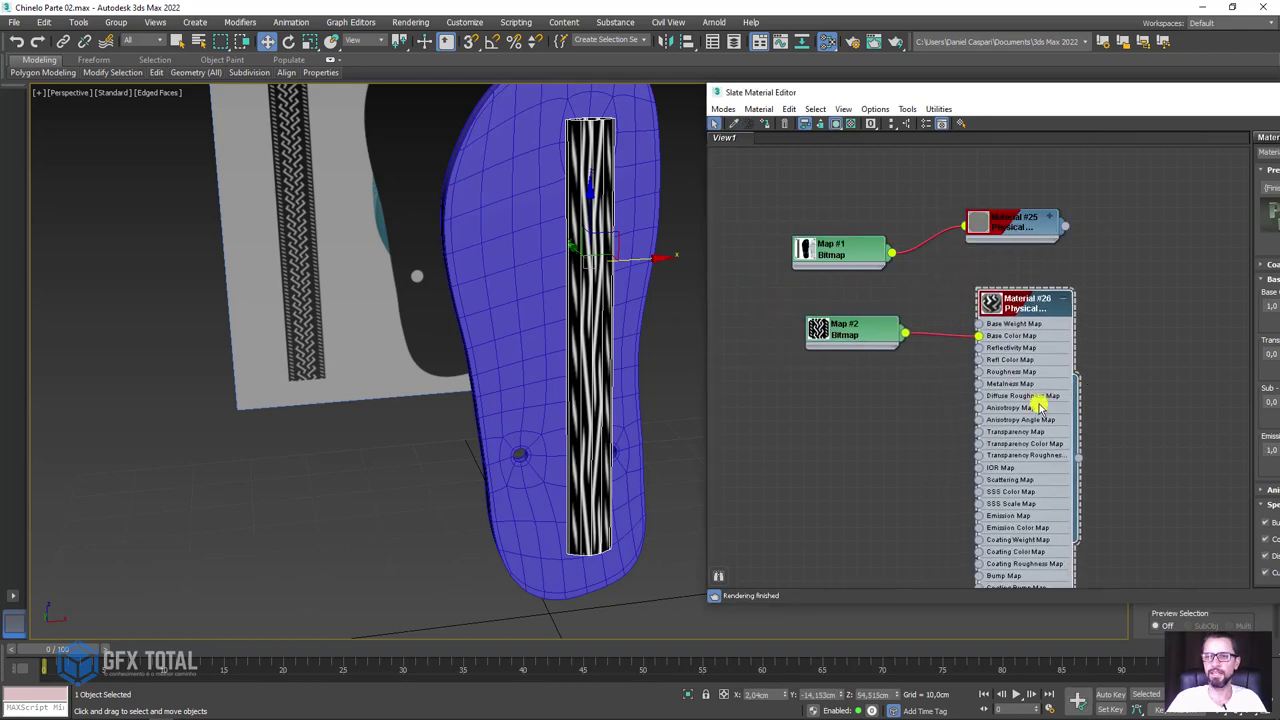
scroll(940, 340, "up", 2)
double_click(847, 335)
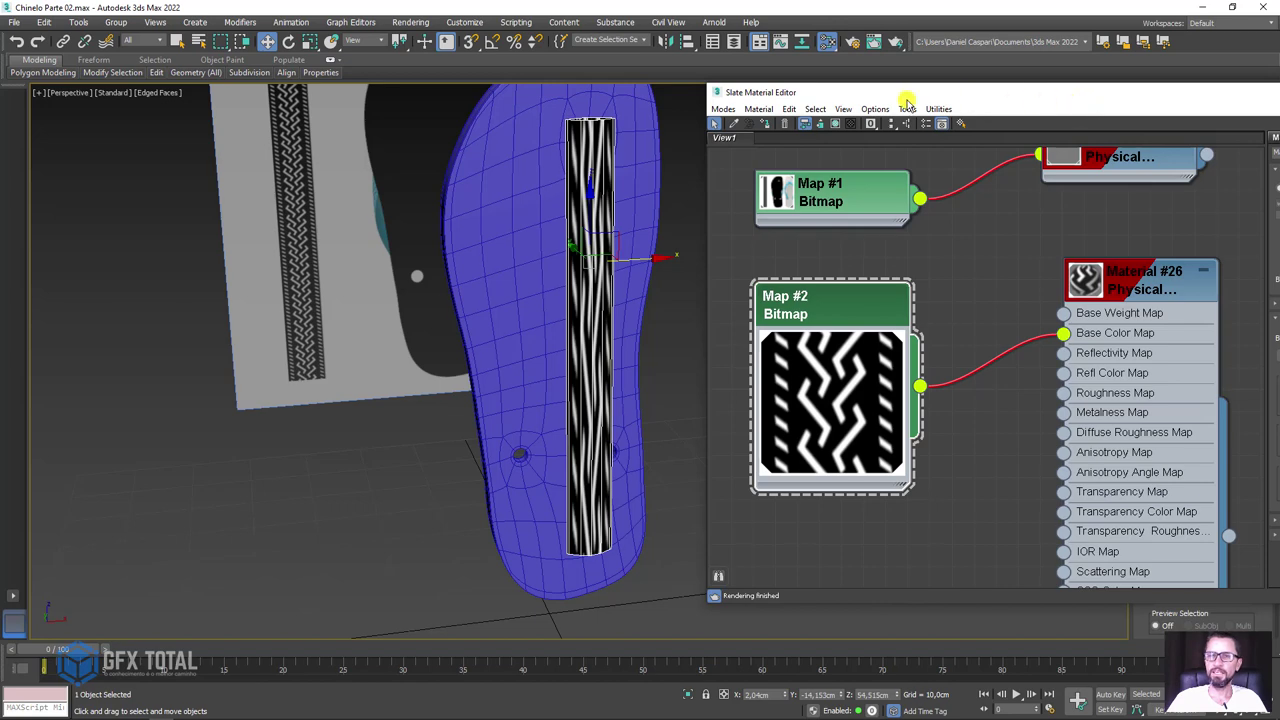
Step: Set the Padrão 03.psd bitmap's V tiling to 10, after briefly trying 5
middle_click_drag(580, 286, 502, 235, "alt")
left_click_drag(1063, 96, 829, 90)
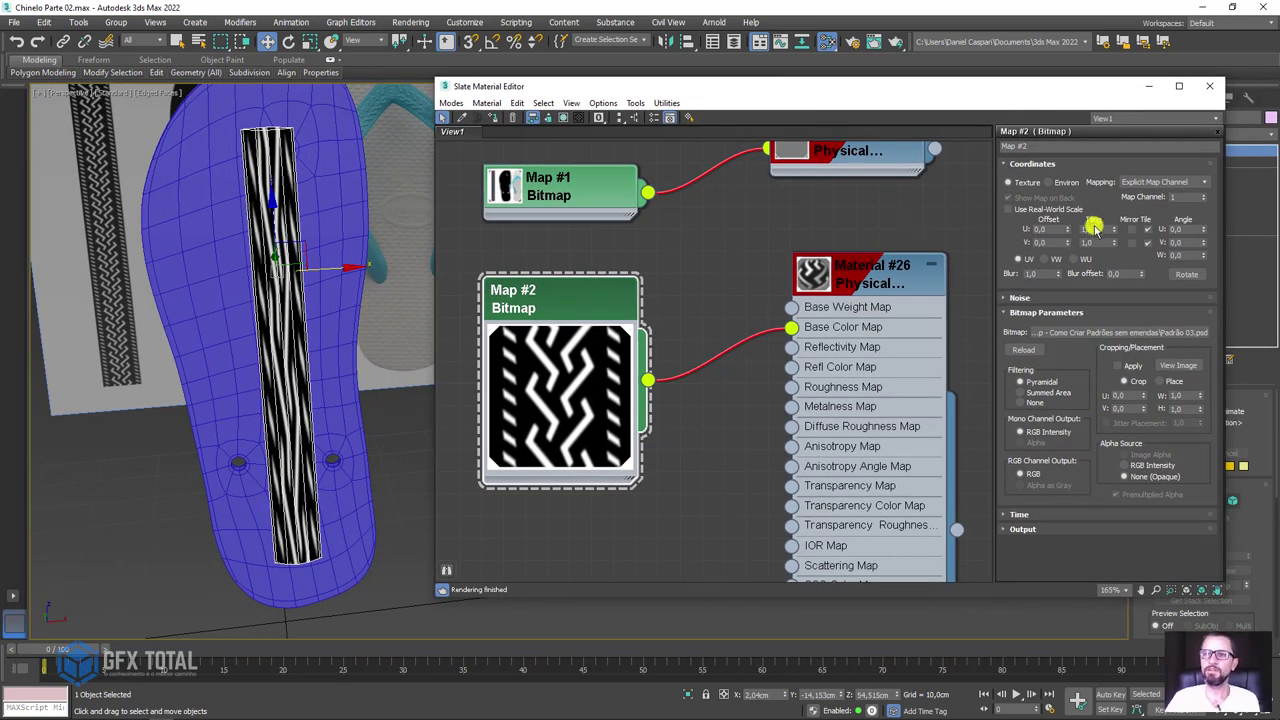
double_click(1095, 229)
double_click(1103, 242)
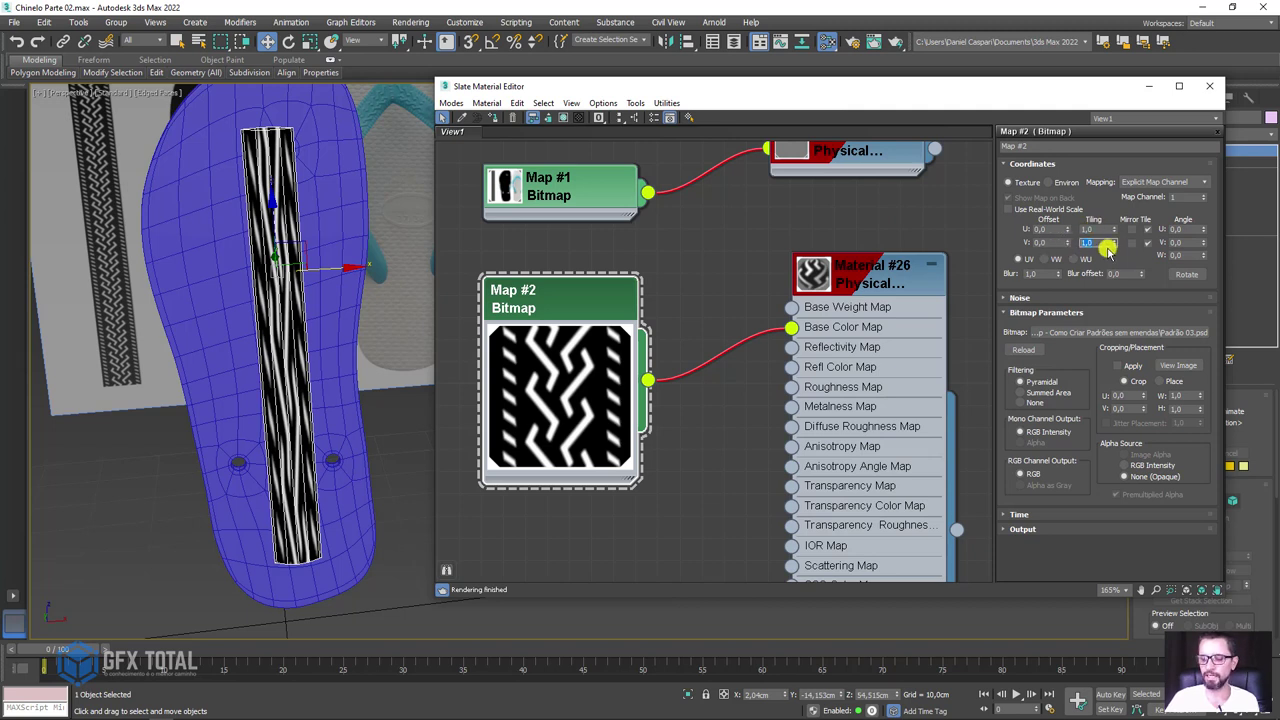
type("5")
key("Return")
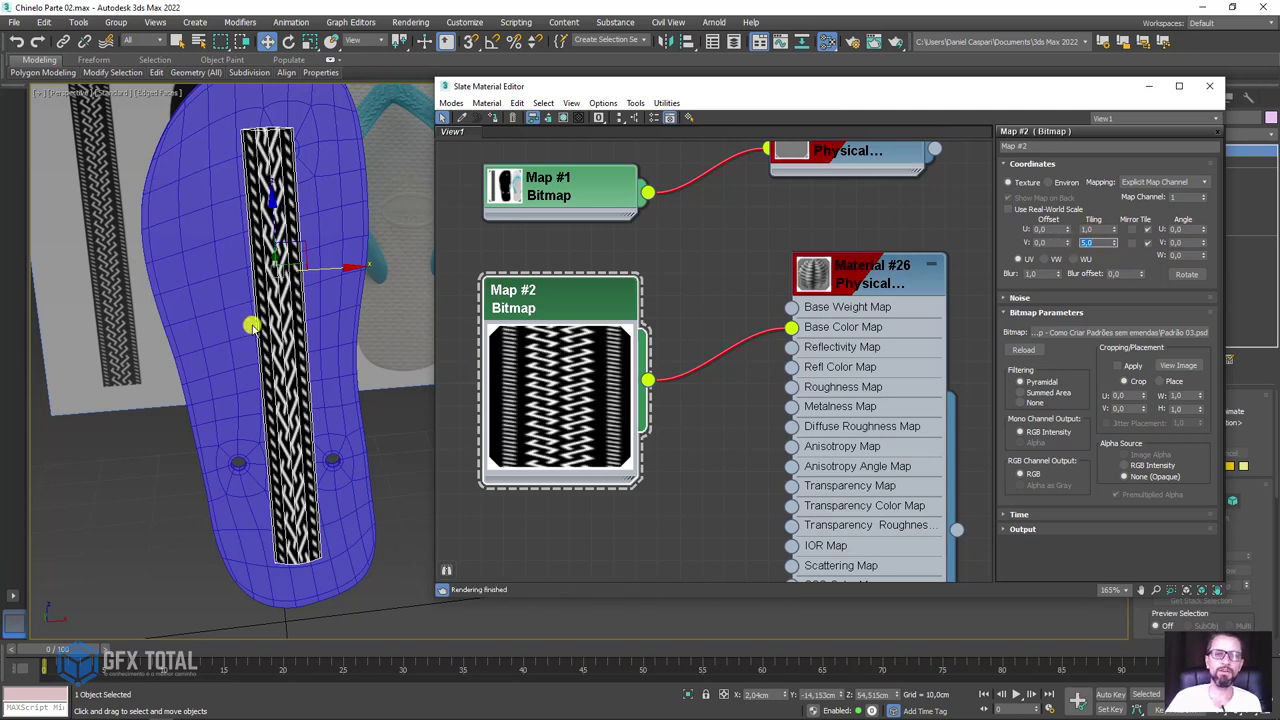
scroll(300, 350, "up", 2)
scroll(300, 291, "up", 3)
scroll(303, 294, "up", 3)
scroll(303, 305, "up", 2)
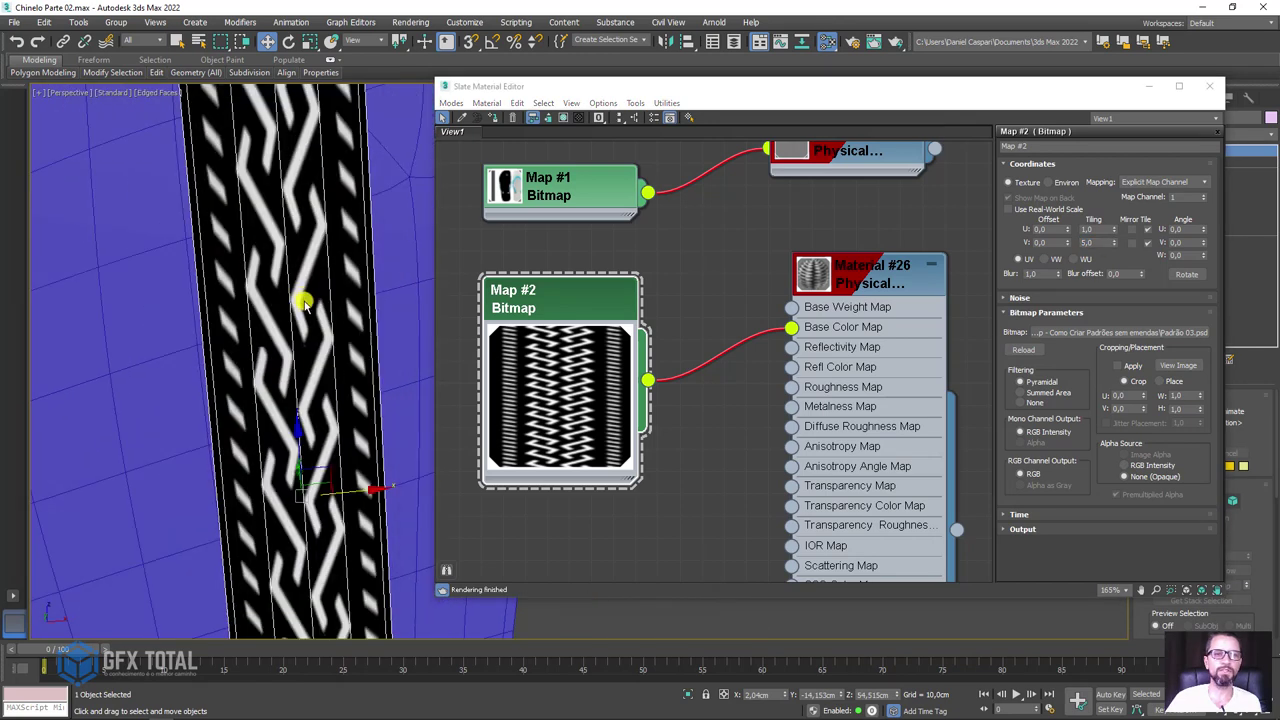
scroll(303, 305, "down", 2)
double_click(1093, 243)
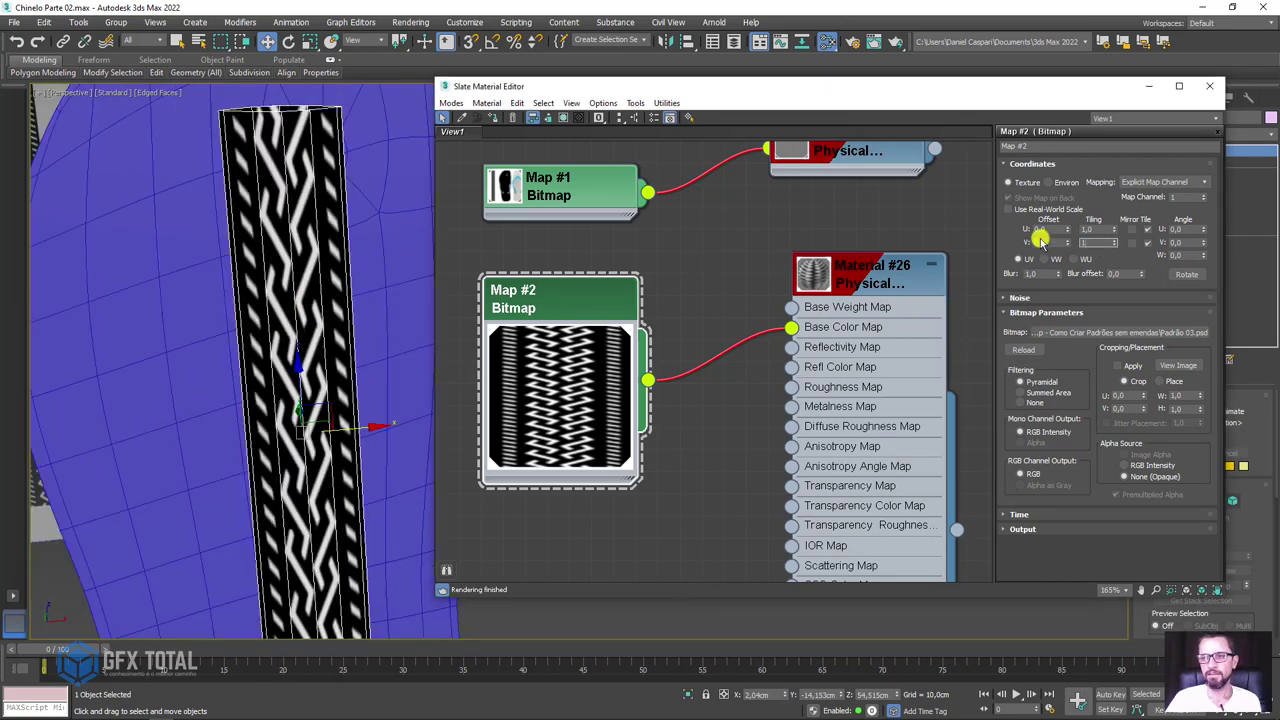
type("10")
key("Return")
scroll(300, 351, "down", 3)
scroll(280, 348, "down", 2)
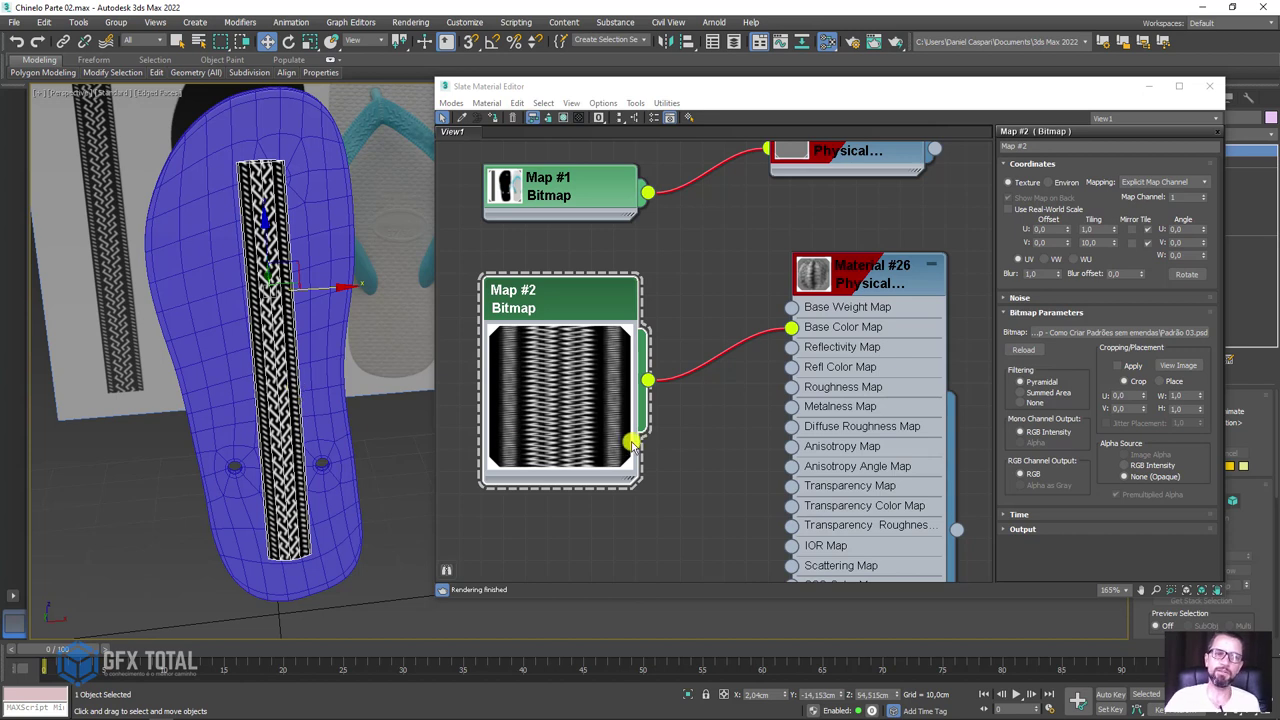
Step: Rearrange the node graph, moving the Map #2 bitmap node left of Material #26
left_click_drag(598, 312, 537, 277)
left_click_drag(864, 277, 894, 316)
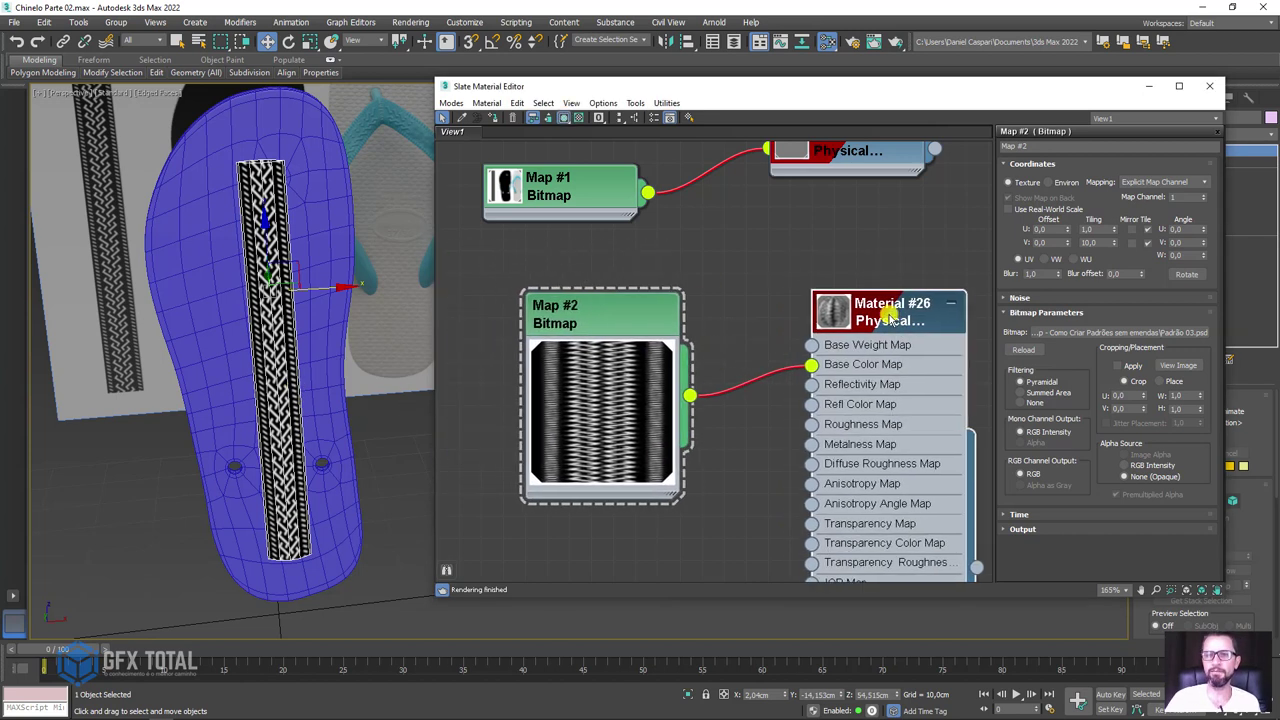
left_click_drag(622, 333, 509, 289)
scroll(632, 371, "down", 1)
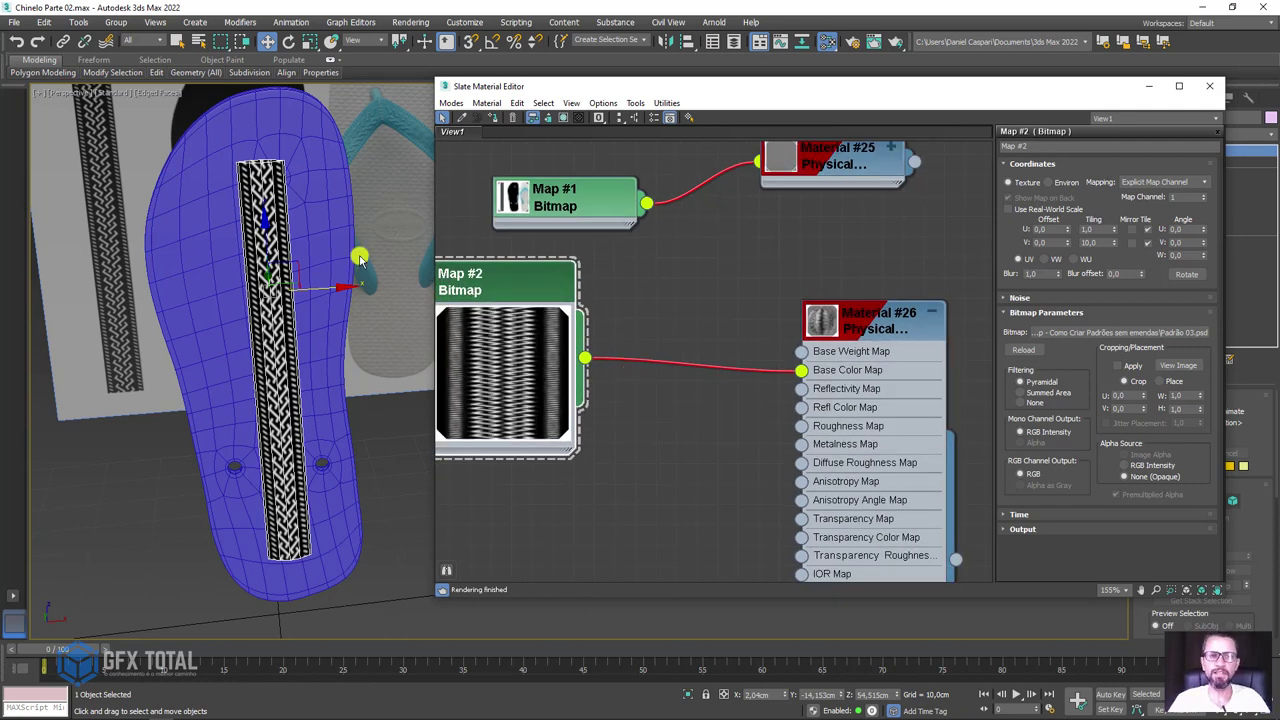
scroll(243, 171, "up", 3)
scroll(223, 163, "up", 3)
scroll(251, 183, "up", 2)
scroll(179, 265, "down", 2)
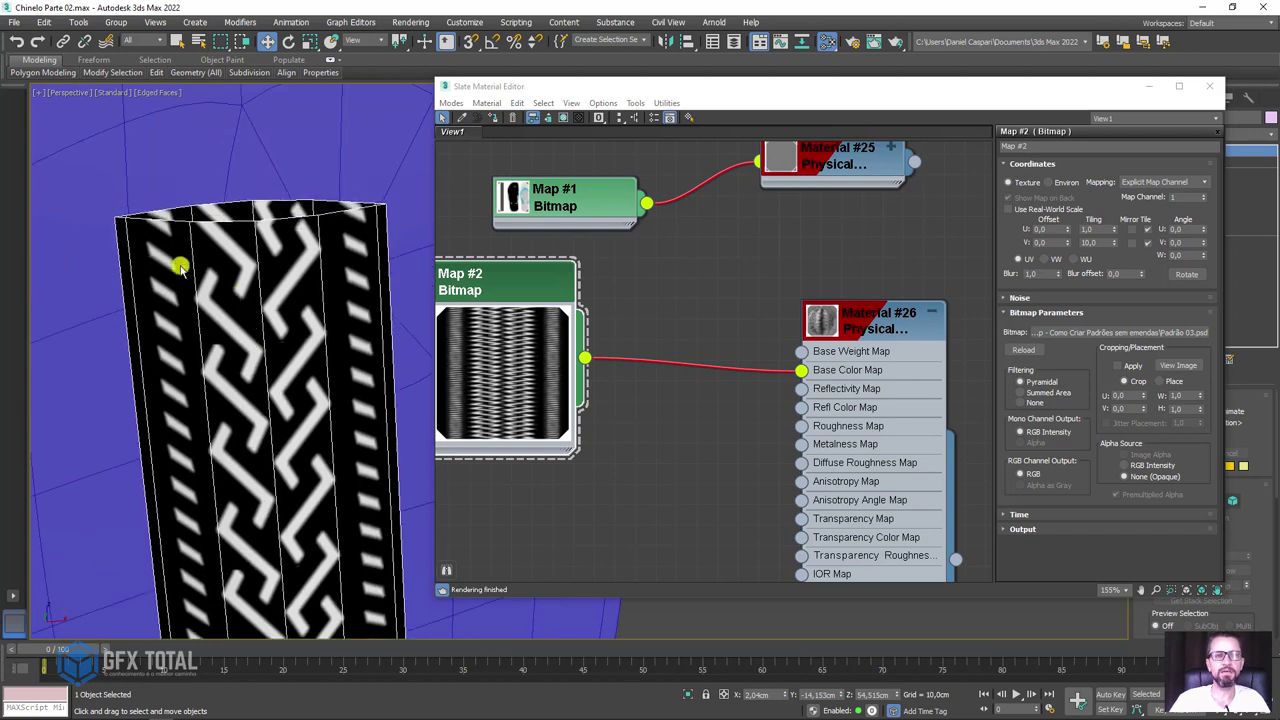
left_click(128, 228)
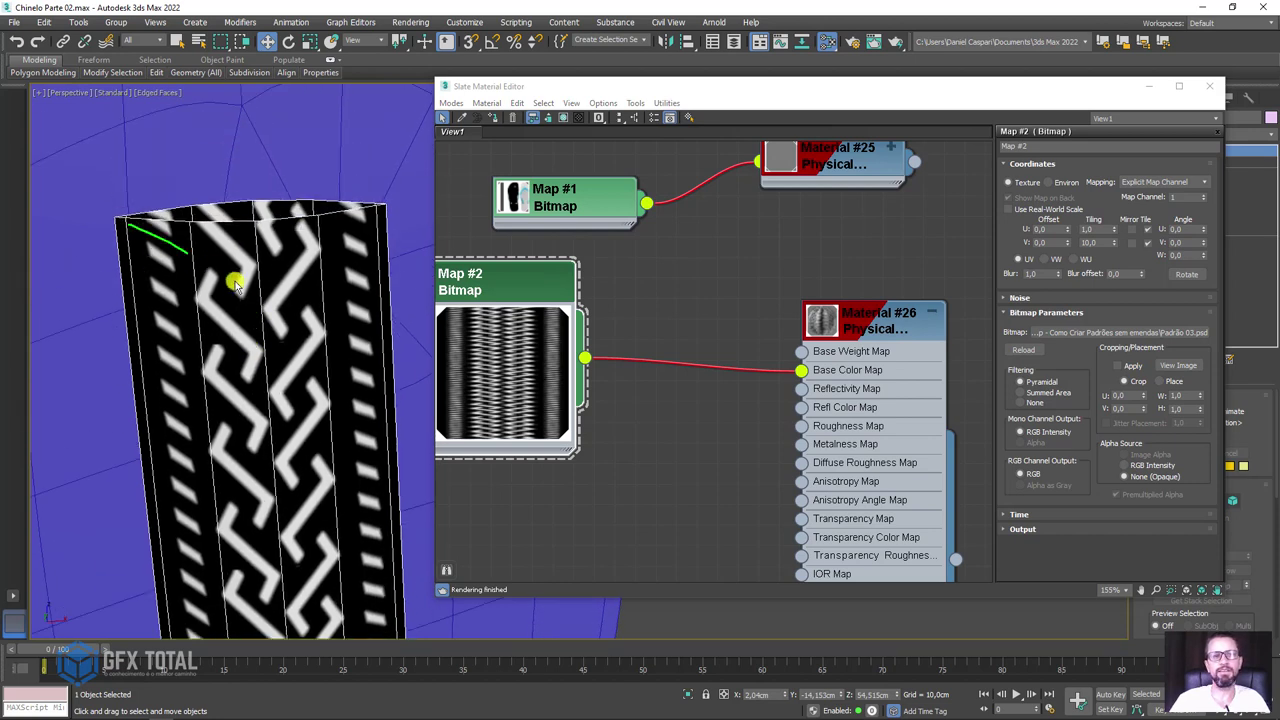
left_click(387, 359)
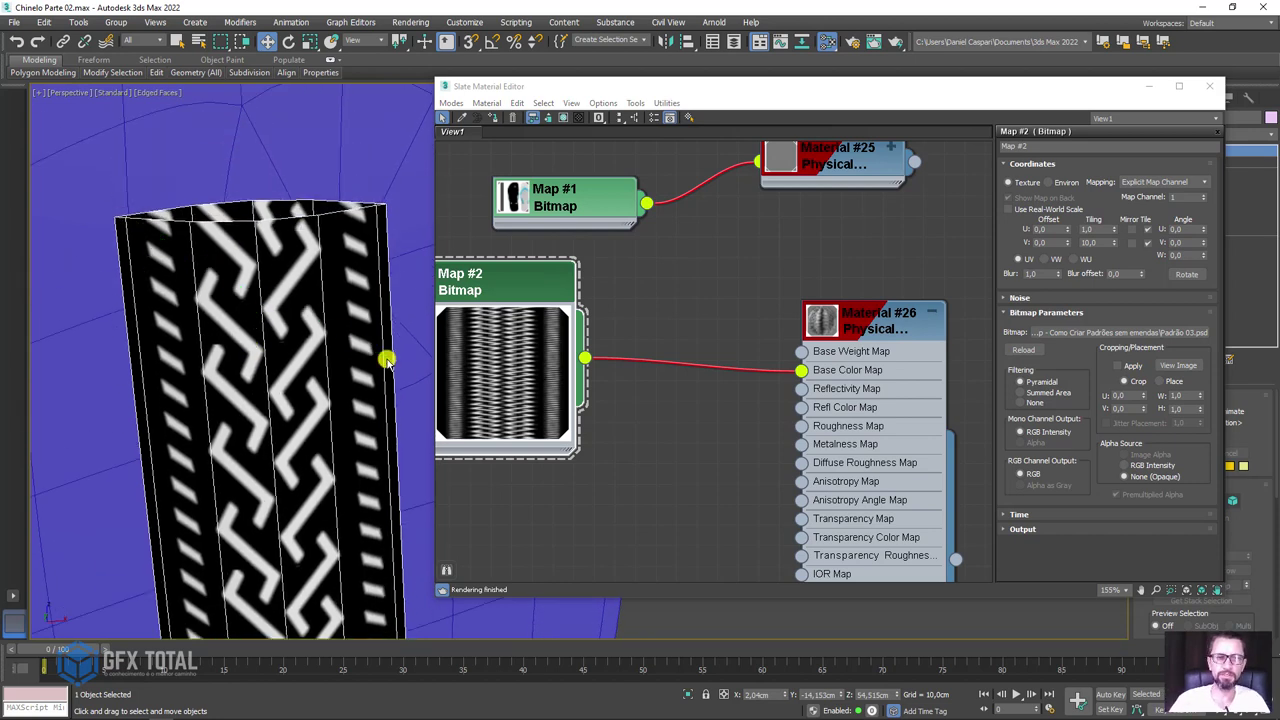
scroll(408, 333, "down", 3)
mouse_move(563, 300)
left_mouse_down()
mouse_move(583, 314)
mouse_move(574, 373)
left_mouse_up()
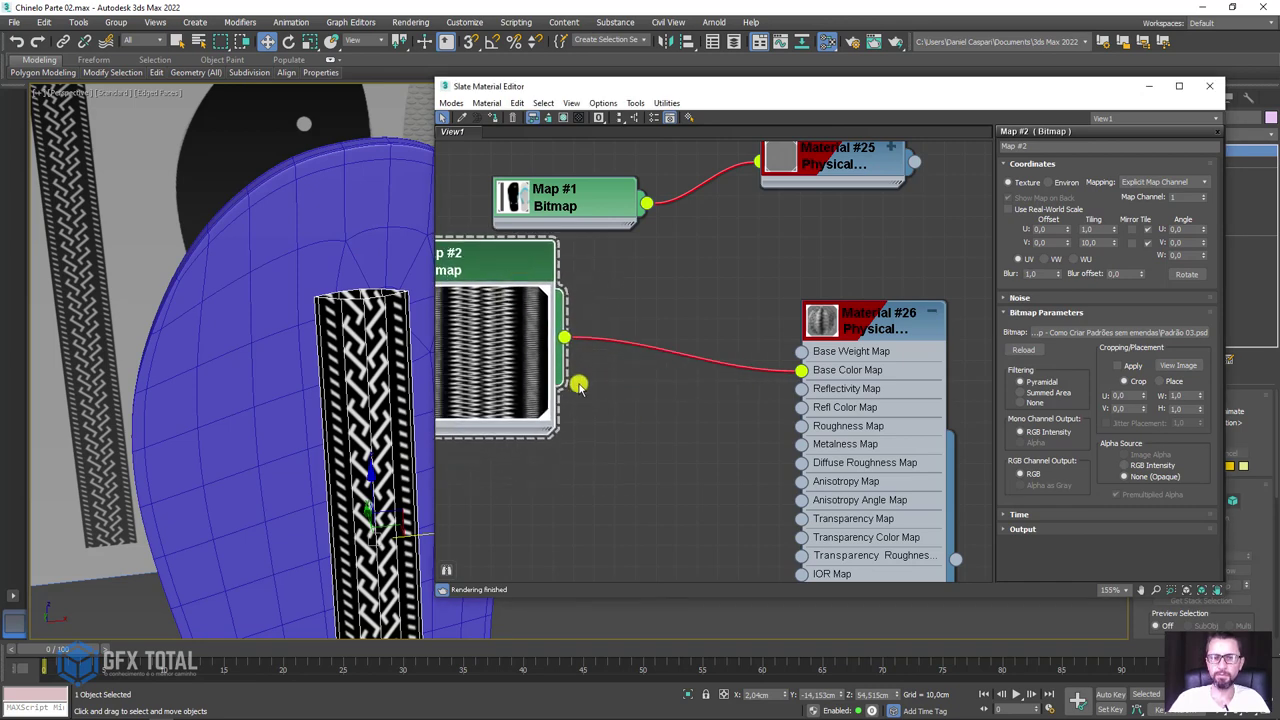
scroll(650, 390, "down", 2)
middle_click_drag(650, 390, 830, 322)
left_click_drag(690, 230, 530, 210)
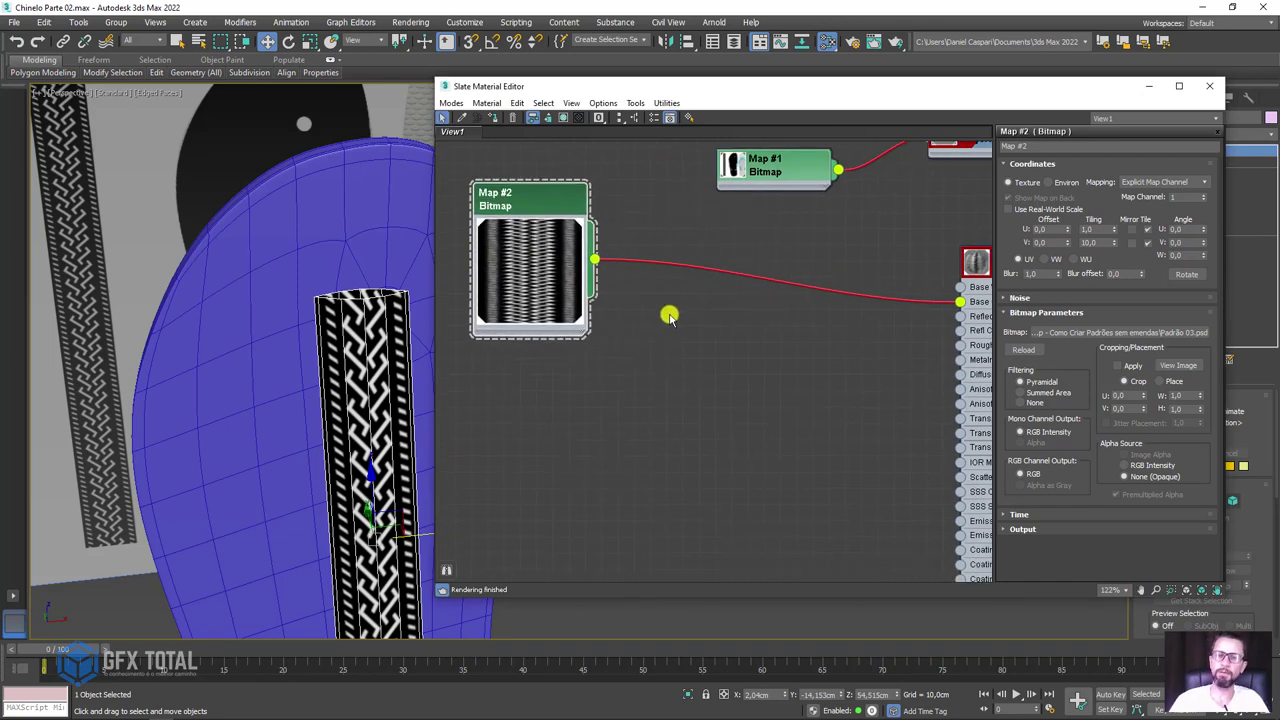
Step: Add a Composite map, wiring Map #2 into Layer 1 and its output into Base Color
right_click(669, 316)
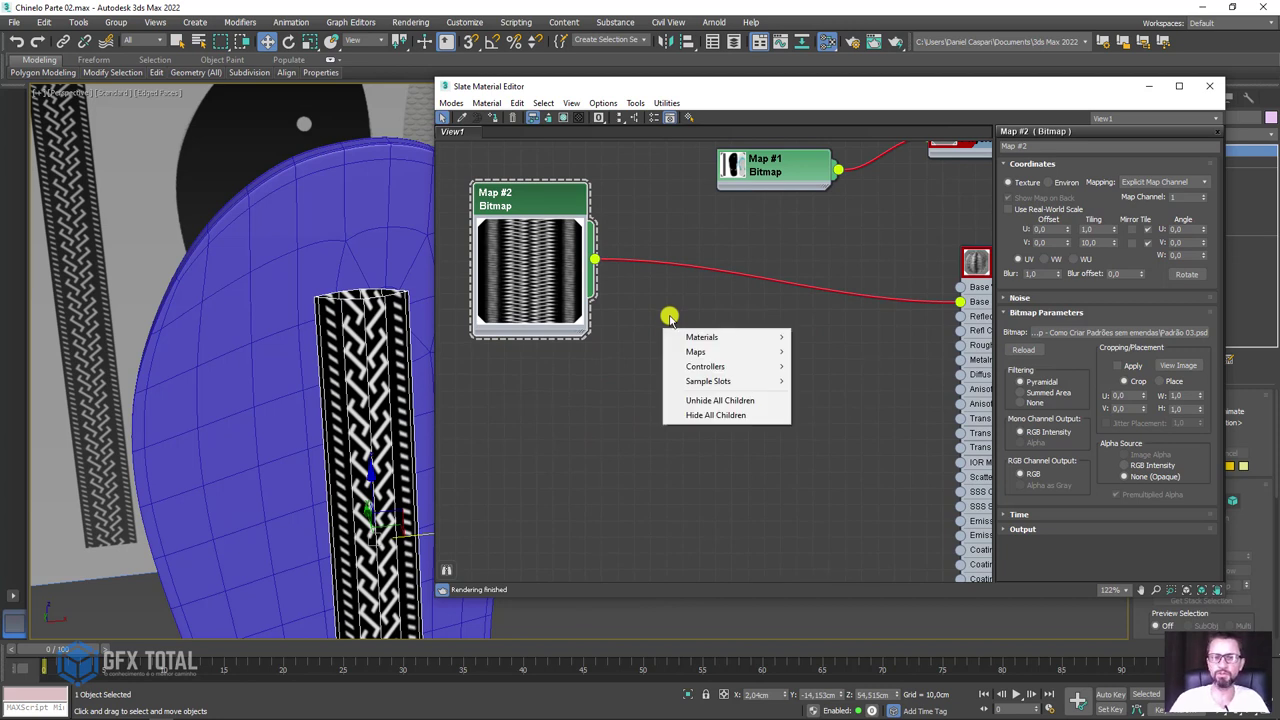
mouse_move(716, 352)
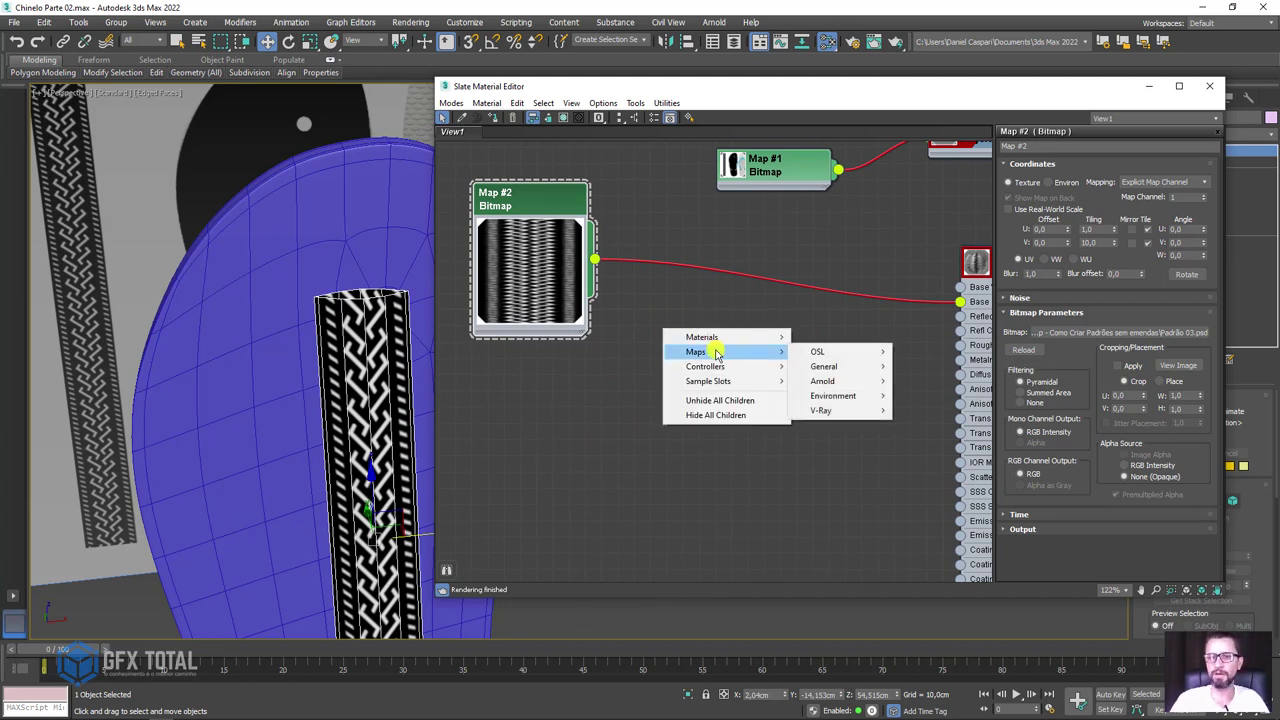
mouse_move(826, 366)
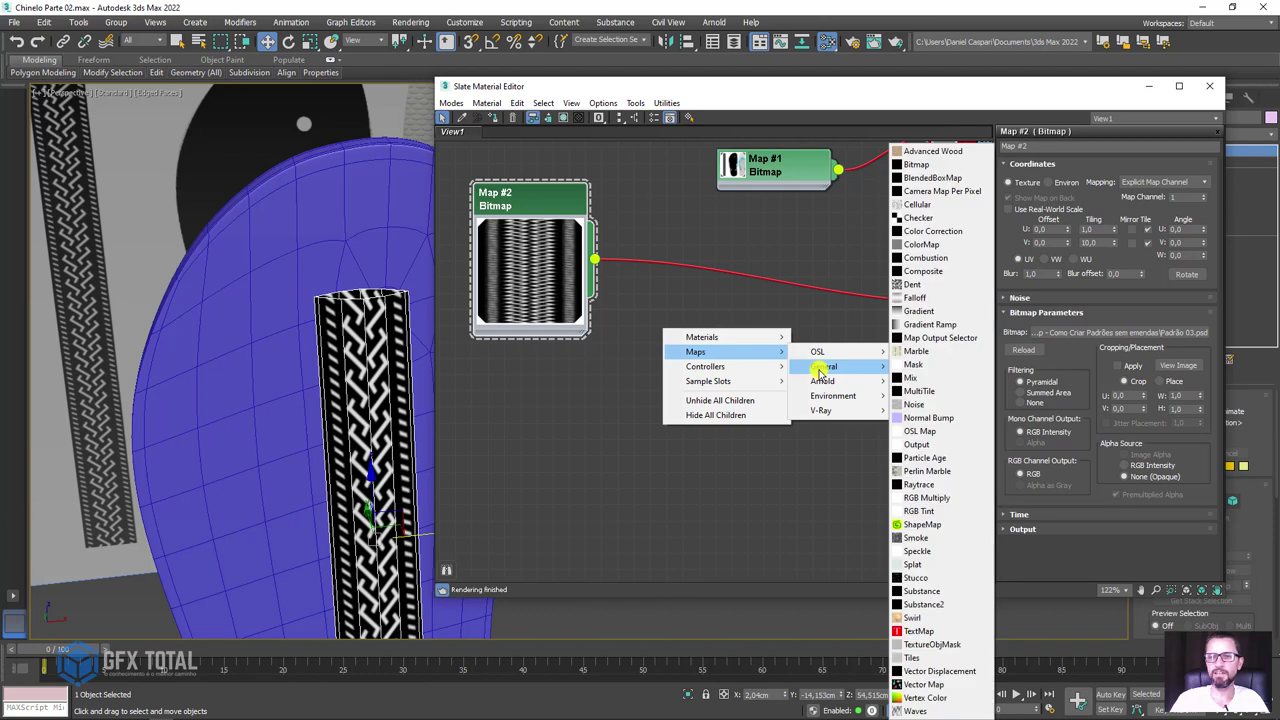
left_click(922, 272)
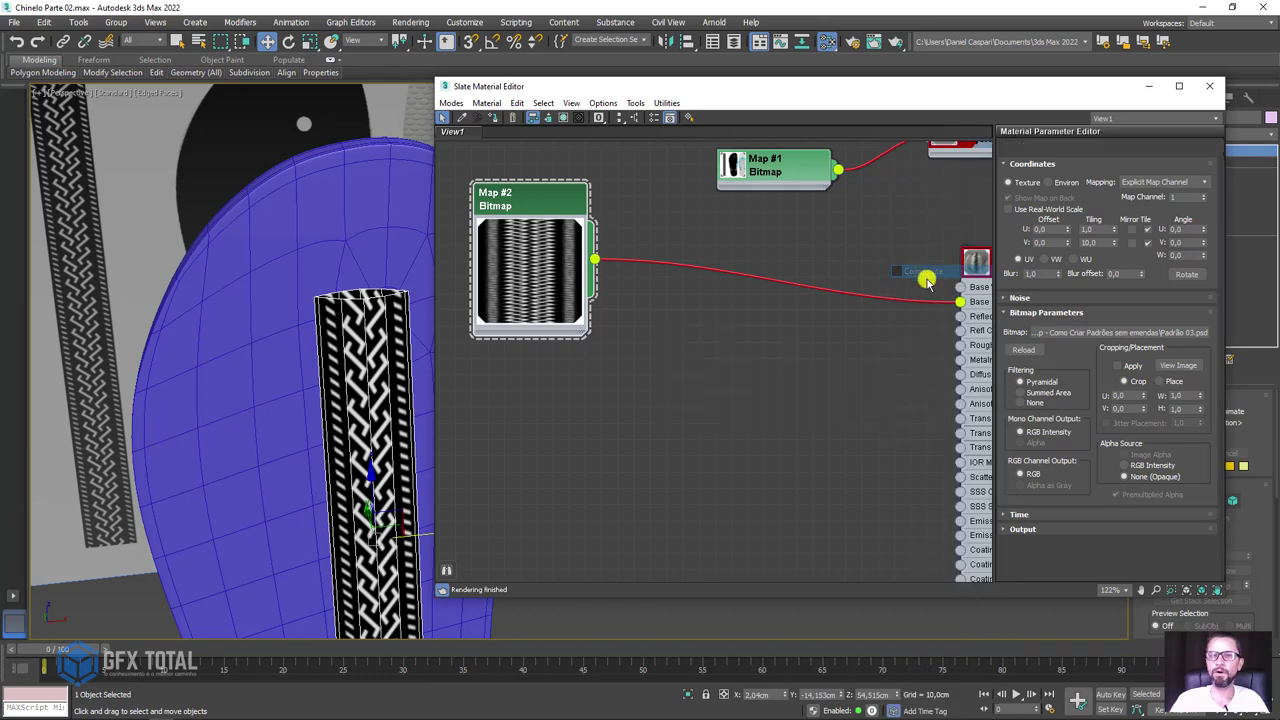
mouse_move(672, 334)
left_mouse_down()
mouse_move(729, 356)
mouse_move(752, 386)
left_mouse_up()
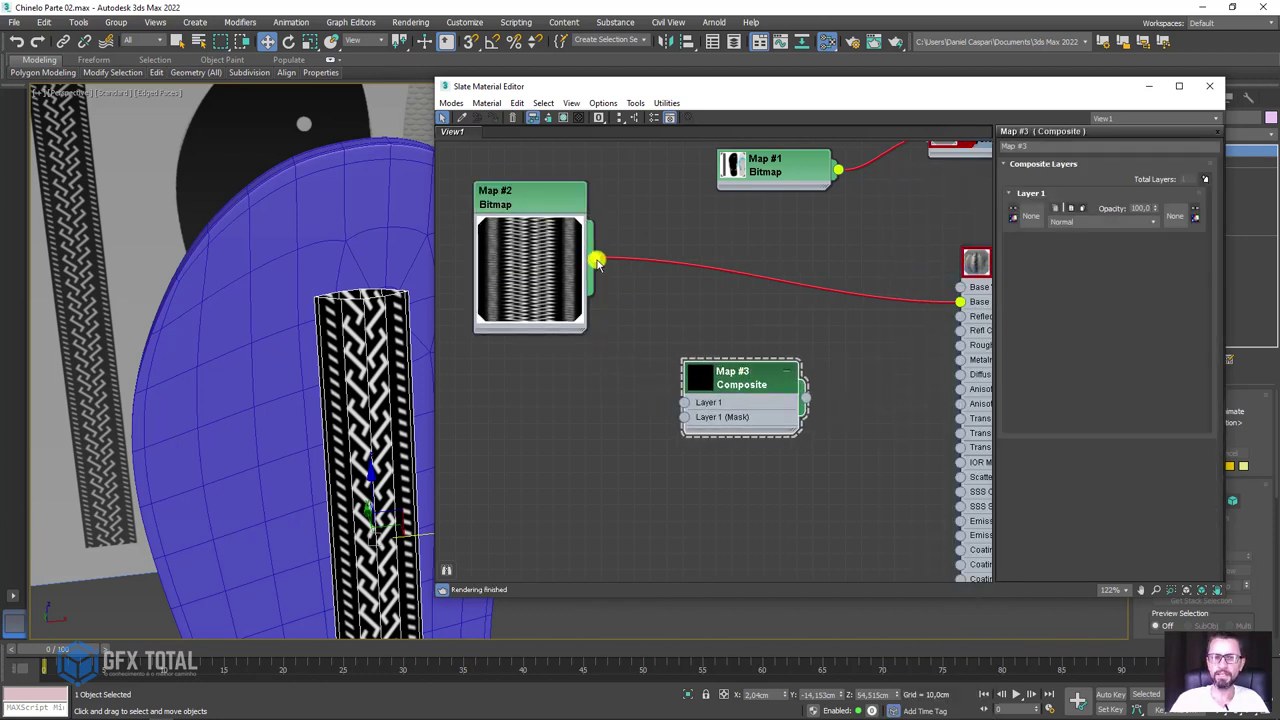
mouse_move(595, 259)
left_mouse_down()
mouse_move(683, 402)
mouse_move(702, 334)
mouse_move(676, 332)
left_mouse_up()
left_click_drag(748, 358, 960, 301)
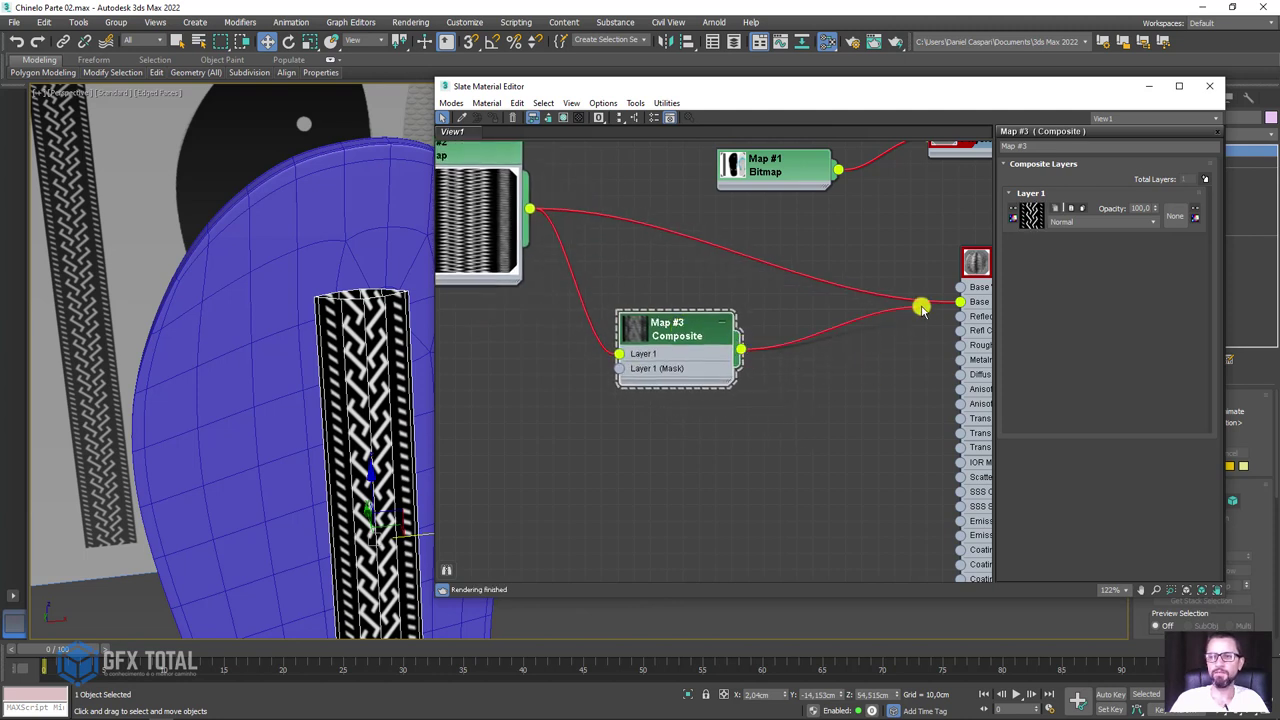
Step: Line up the Composite node with the Map #2 bitmap node in the graph
left_click_drag(688, 334, 752, 314)
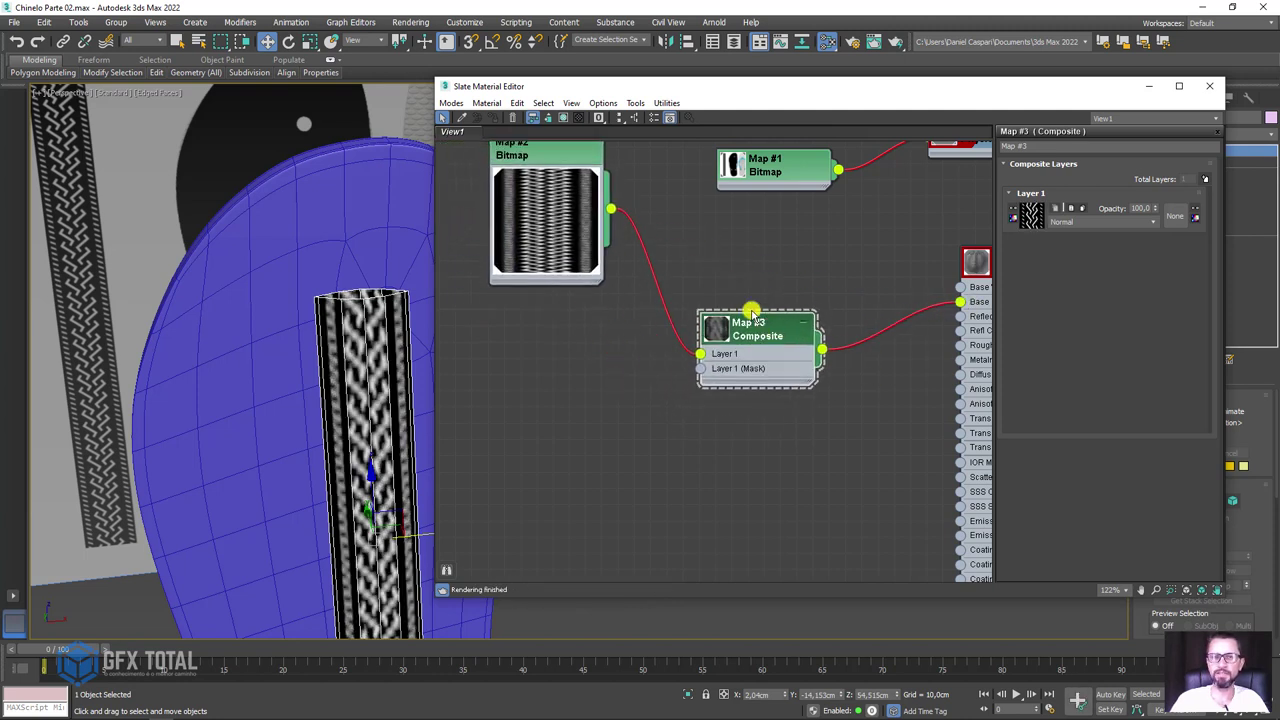
mouse_move(549, 151)
left_mouse_down()
mouse_move(574, 303)
mouse_move(591, 286)
left_mouse_up()
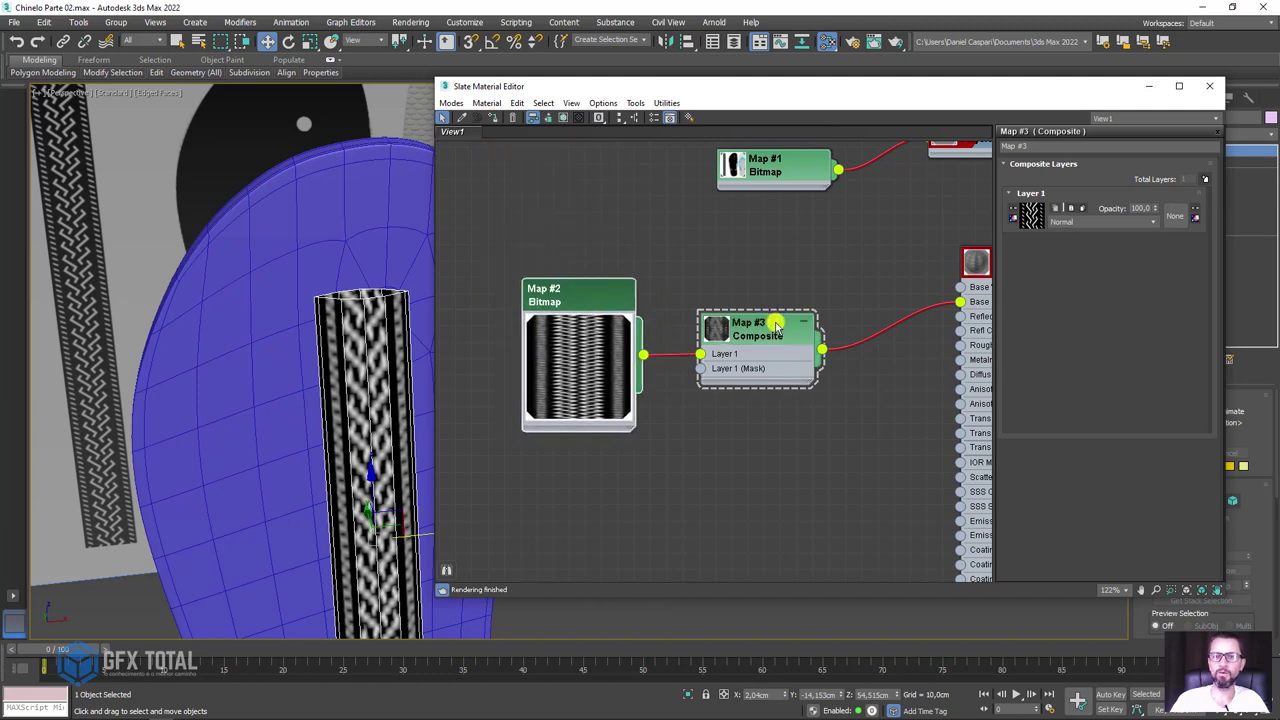
left_click_drag(768, 320, 740, 295)
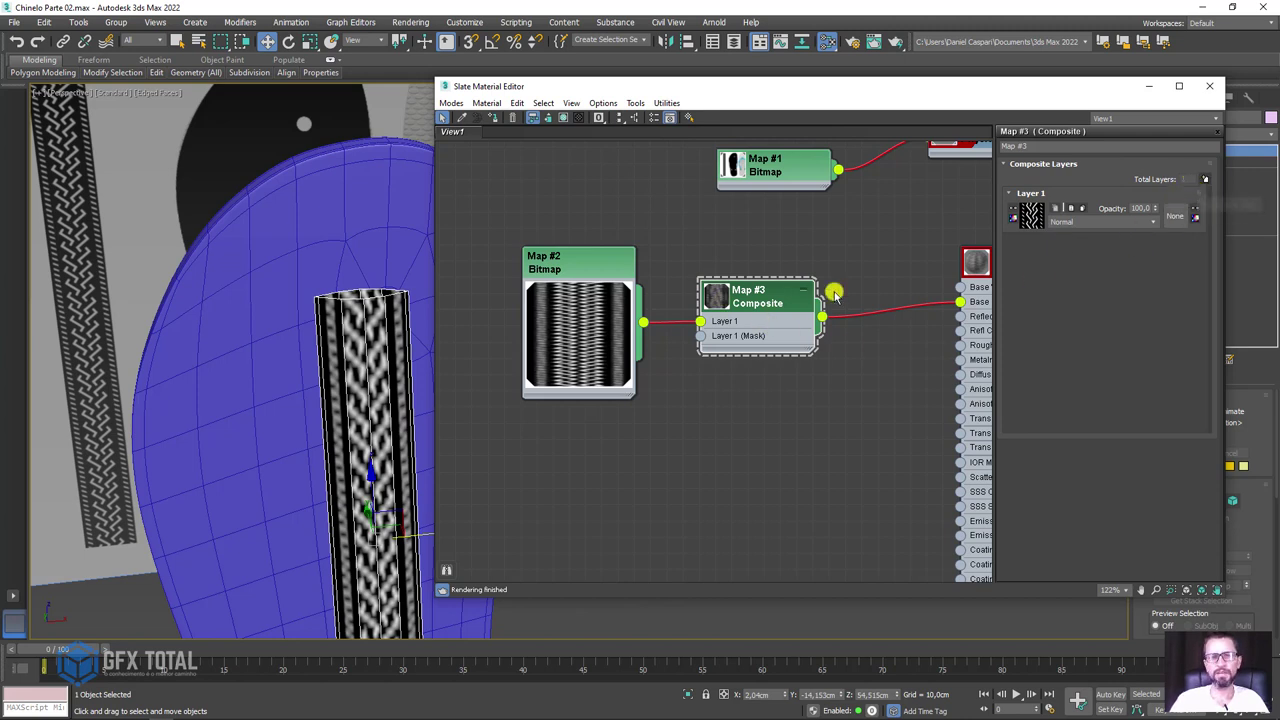
left_click_drag(578, 266, 562, 249)
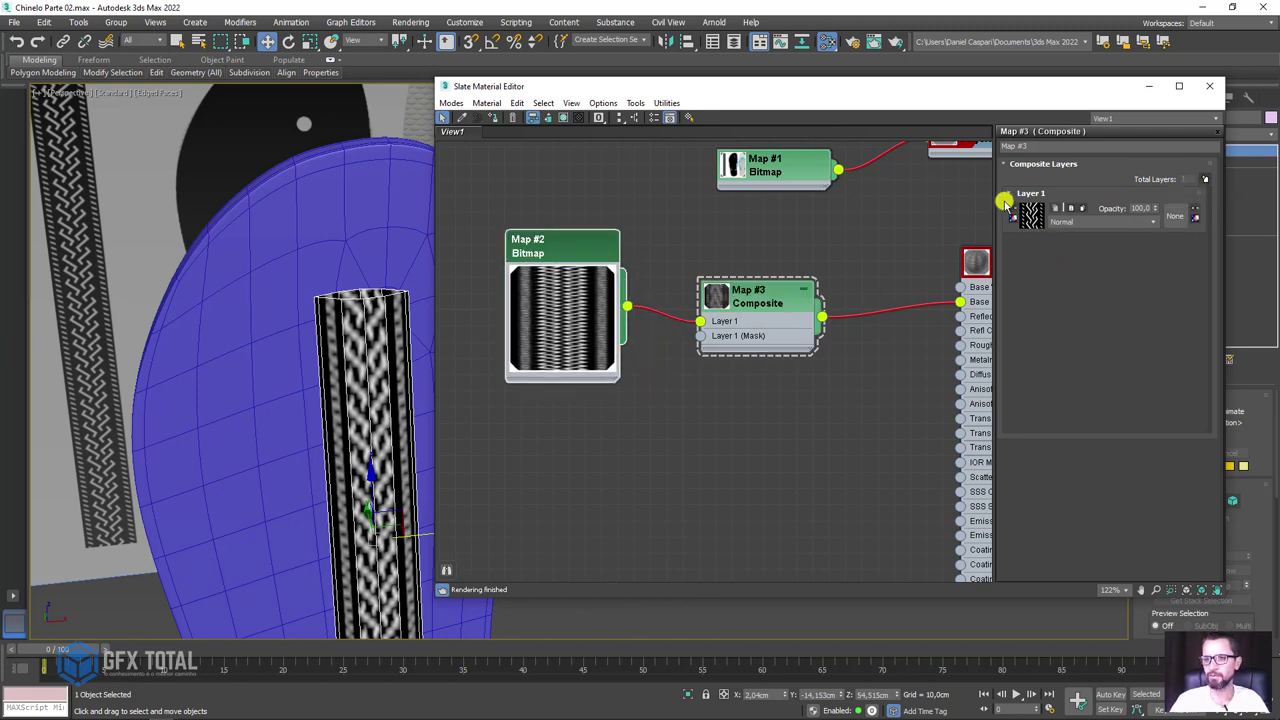
Step: Open the Layer 1 mask map browser, then close it without choosing a map
left_click(1178, 218)
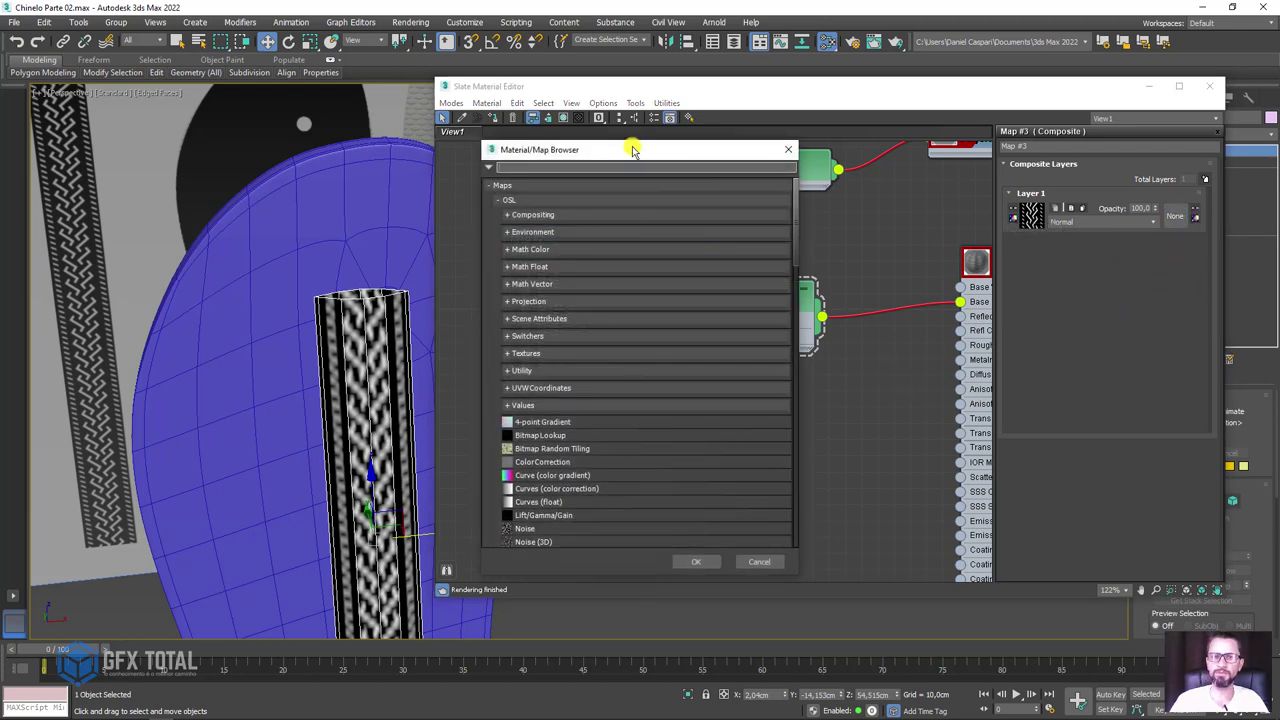
left_click_drag(634, 149, 640, 120)
left_click(795, 113)
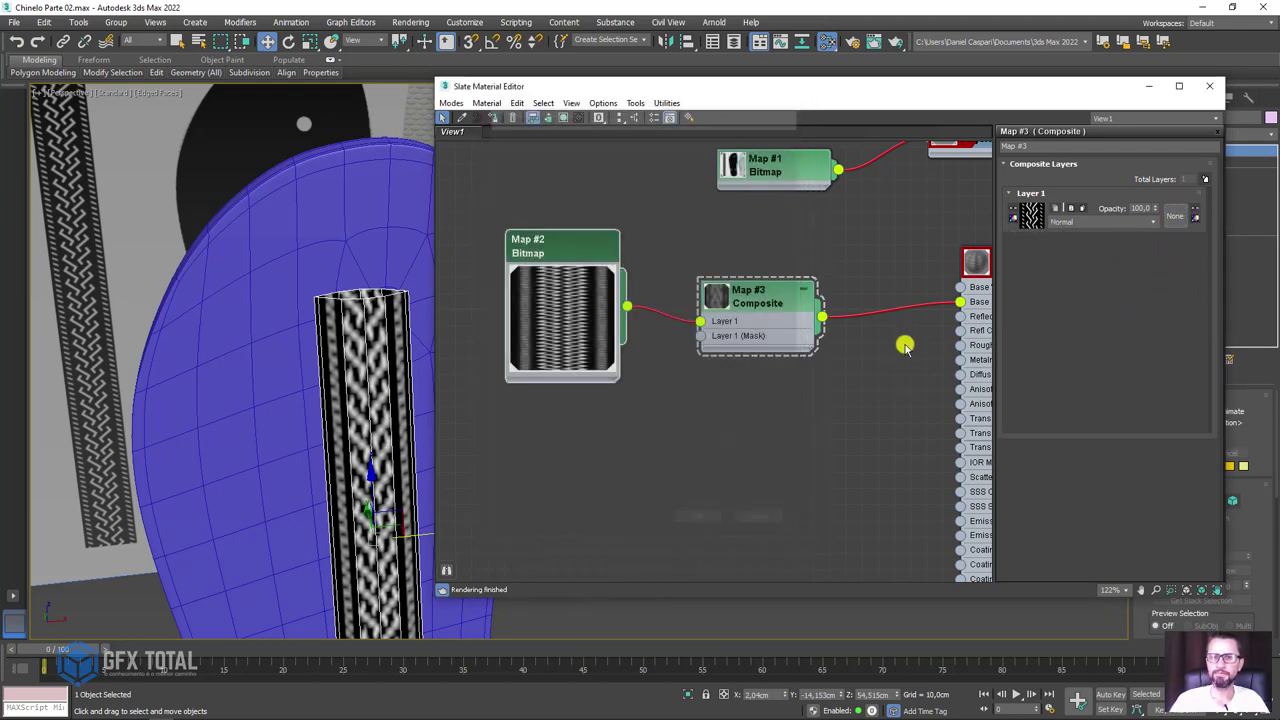
middle_click_drag(674, 412, 677, 357)
scroll(668, 345, "down", 1)
Step: Create a Gradient Ramp map and wire it into the Composite's Layer 1 mask
right_click(552, 356)
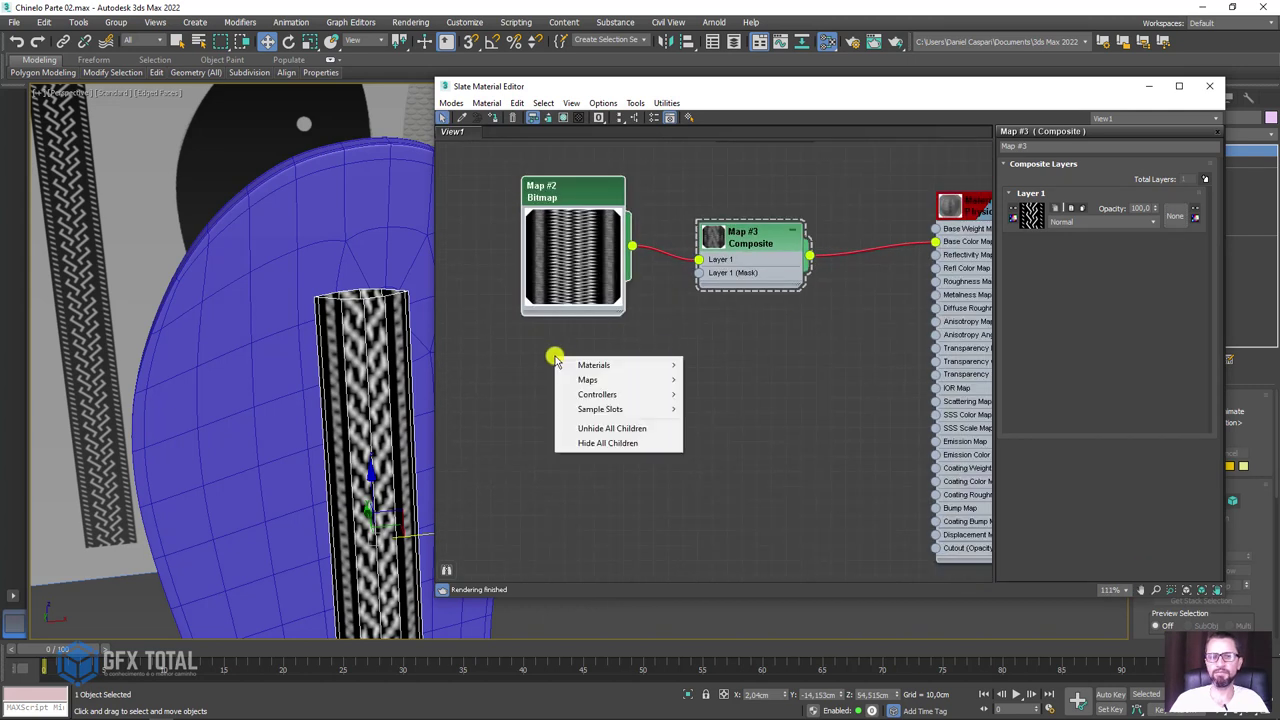
mouse_move(588, 380)
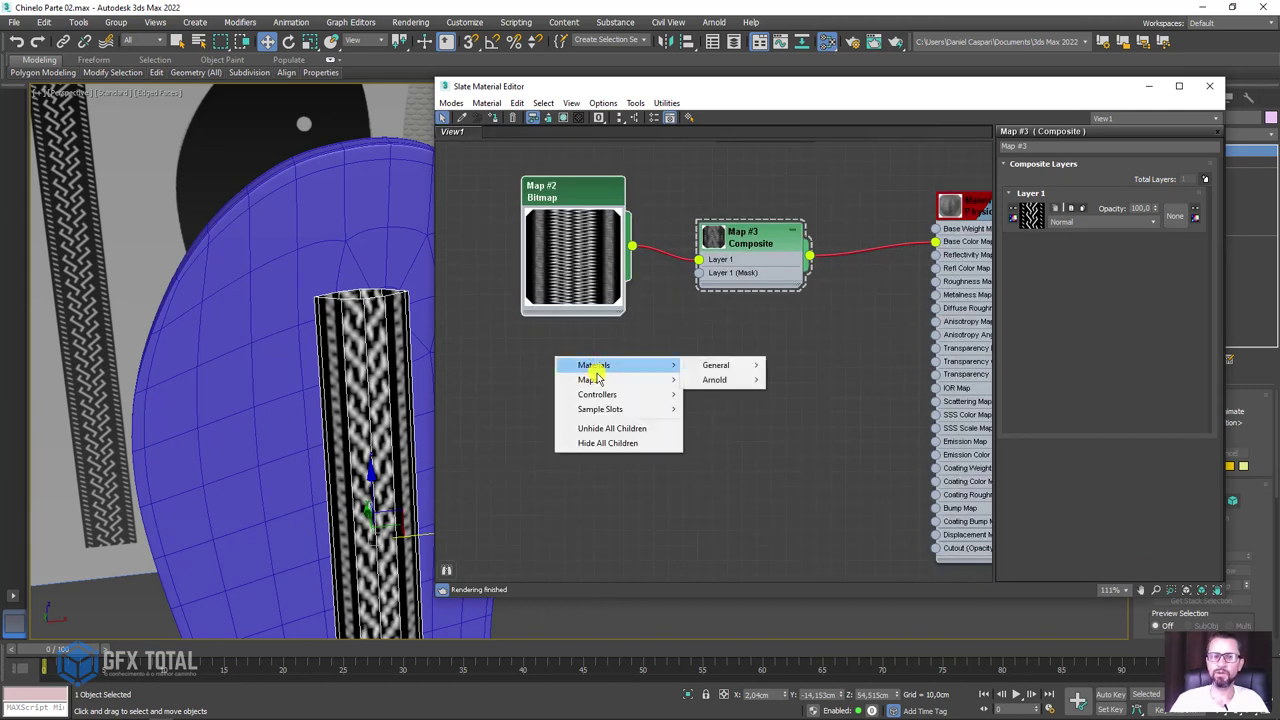
mouse_move(716, 394)
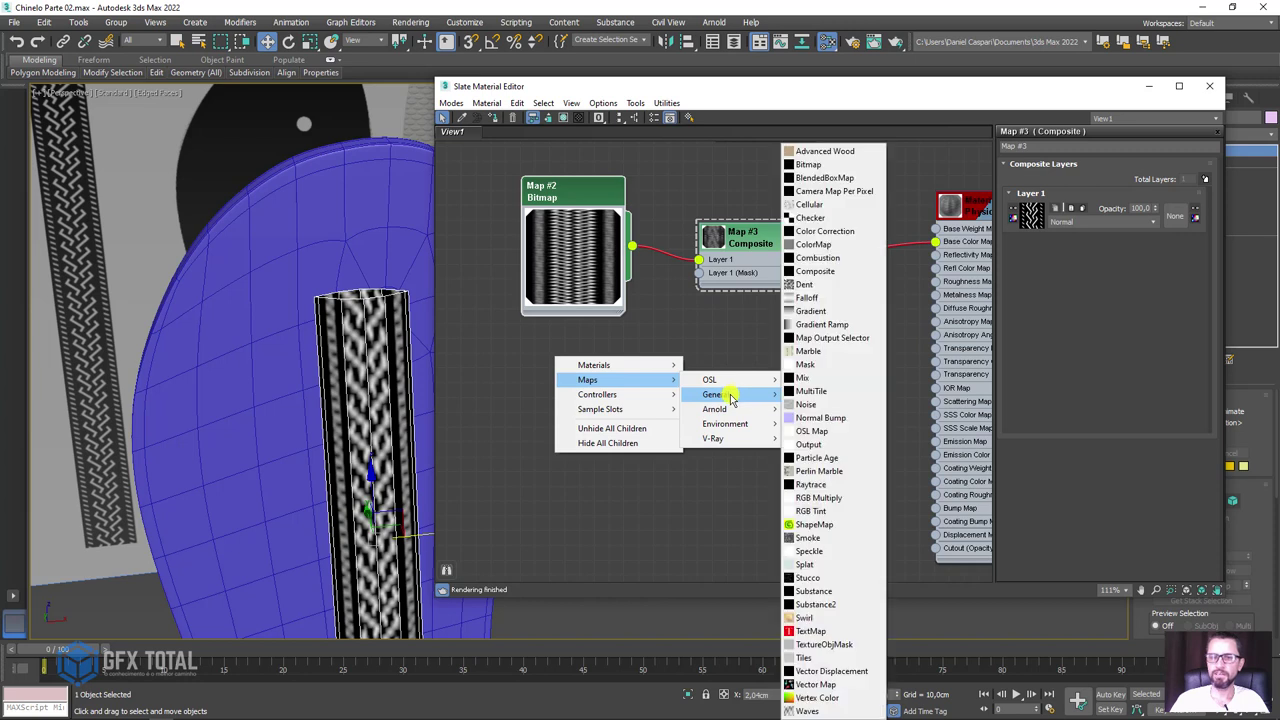
left_click(822, 326)
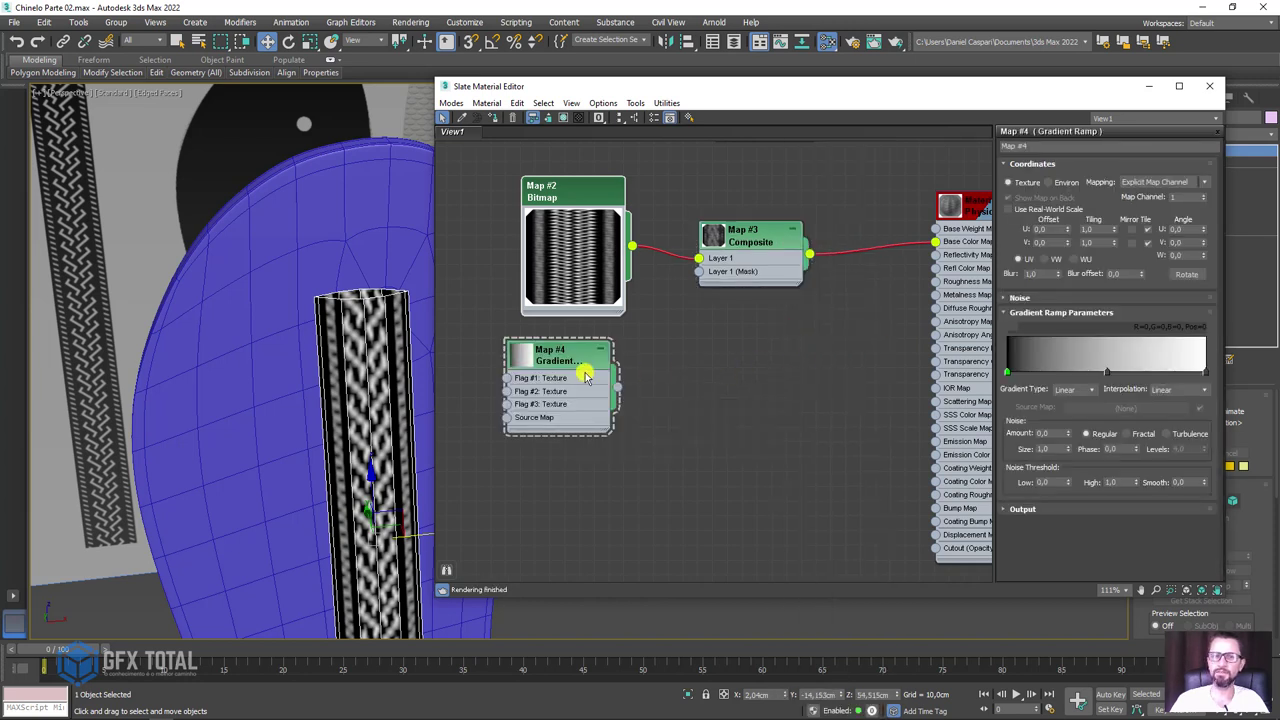
mouse_move(565, 359)
left_mouse_down()
mouse_move(595, 406)
mouse_move(698, 276)
left_mouse_up()
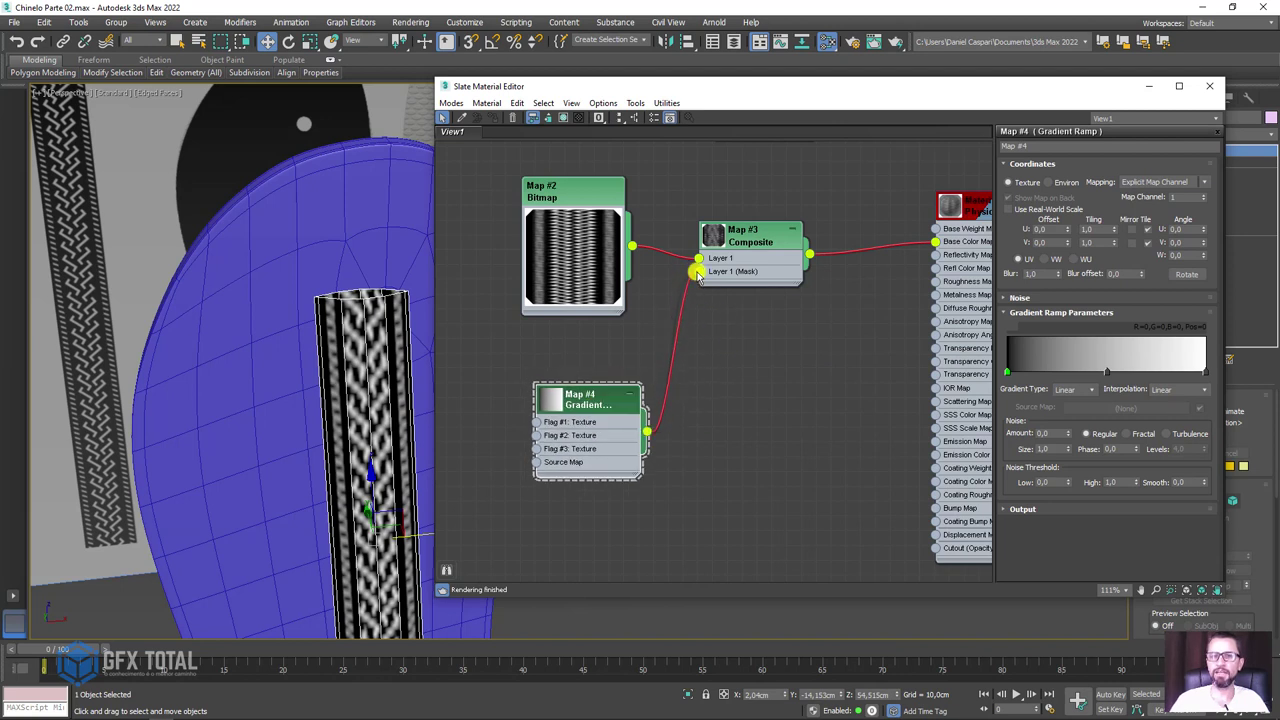
left_click_drag(698, 276, 696, 272)
Step: Turn off Edged Faces with F4 and nudge the Gradient Ramp node up slightly
scroll(718, 241, "up", 3)
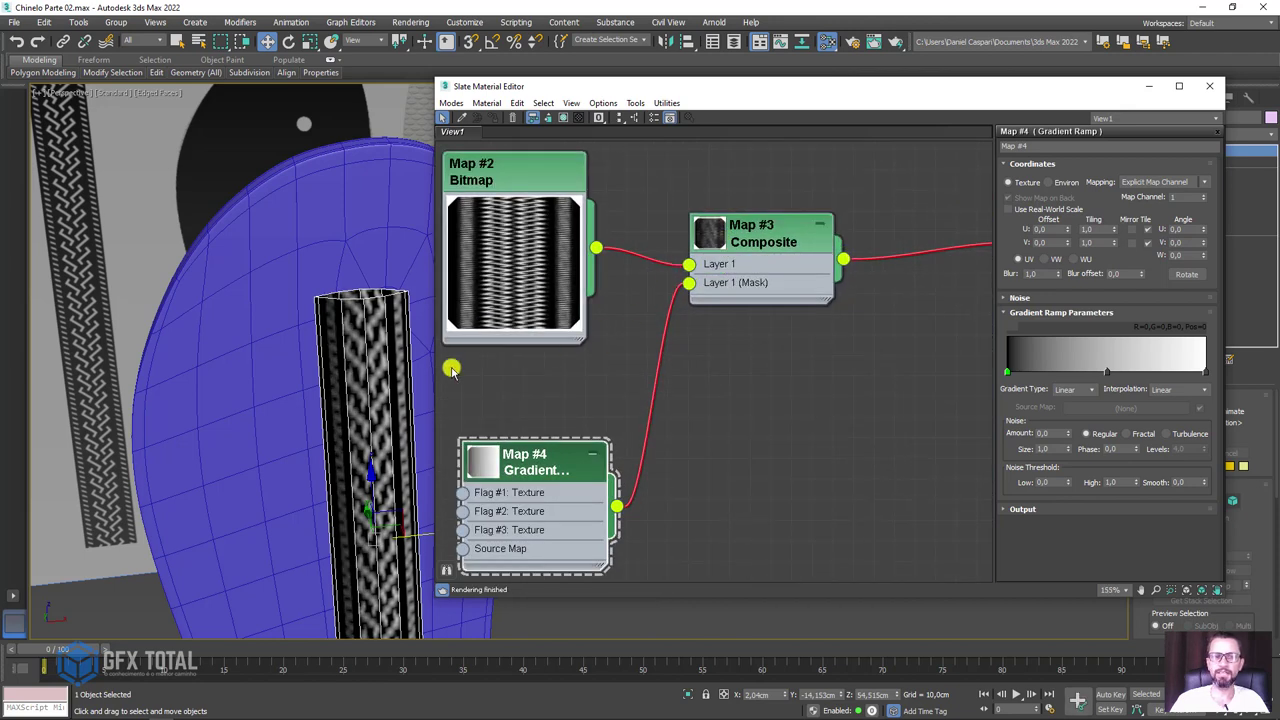
scroll(452, 370, "down", 2)
scroll(360, 391, "up", 2)
scroll(300, 320, "up", 1)
scroll(250, 272, "up", 2)
scroll(260, 285, "down", 2)
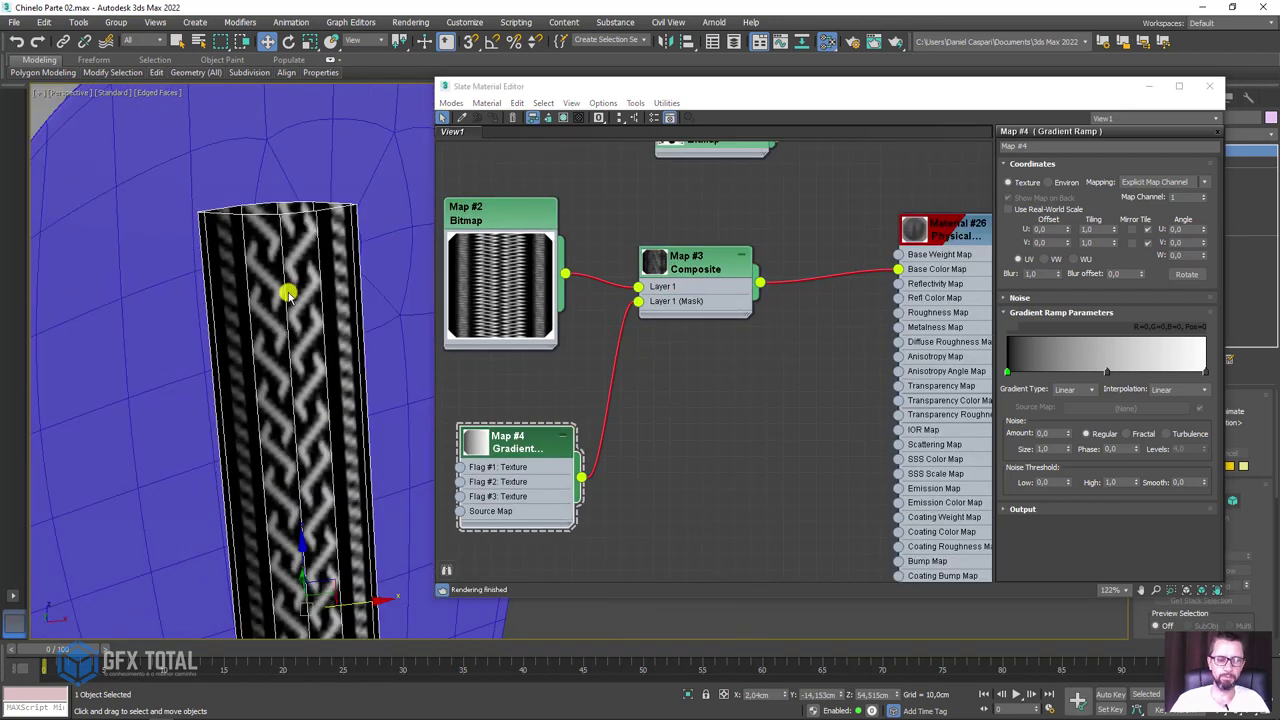
scroll(251, 317, "up", 2)
key("F4")
scroll(206, 323, "up", 2)
scroll(229, 331, "up", 2)
scroll(258, 395, "up", 1)
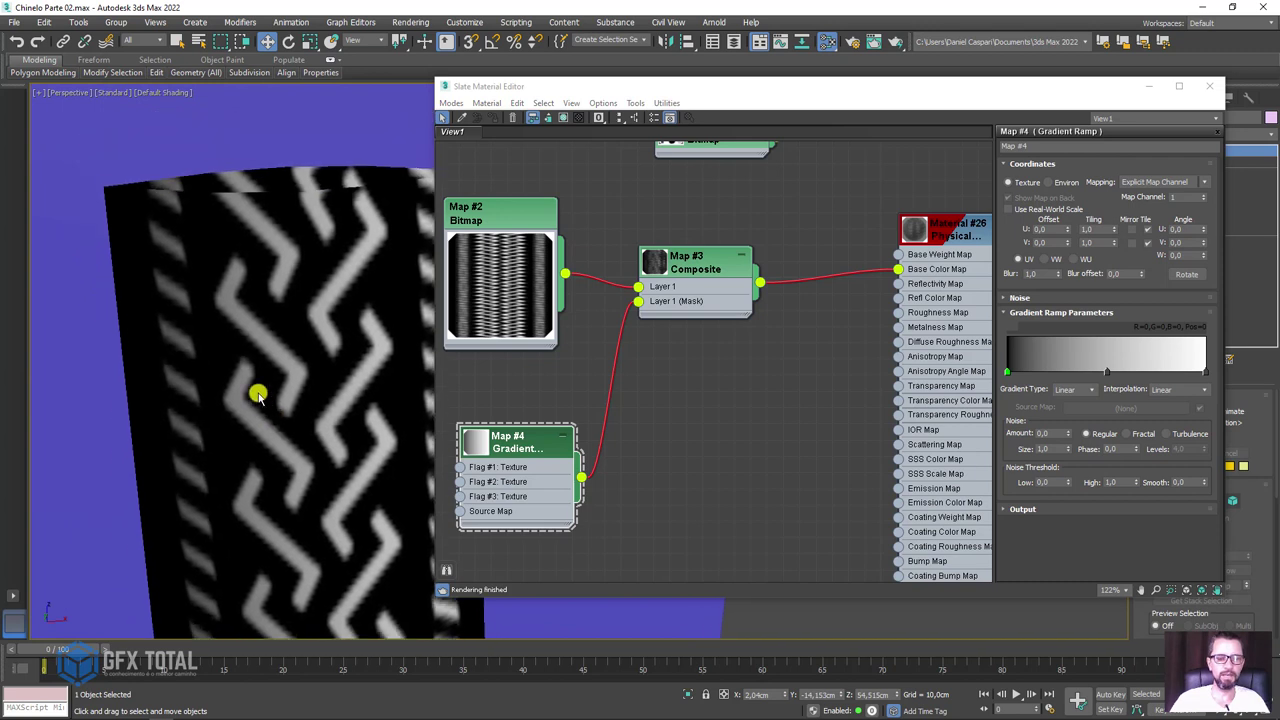
scroll(186, 295, "down", 3)
scroll(168, 282, "up", 2)
scroll(185, 283, "up", 1)
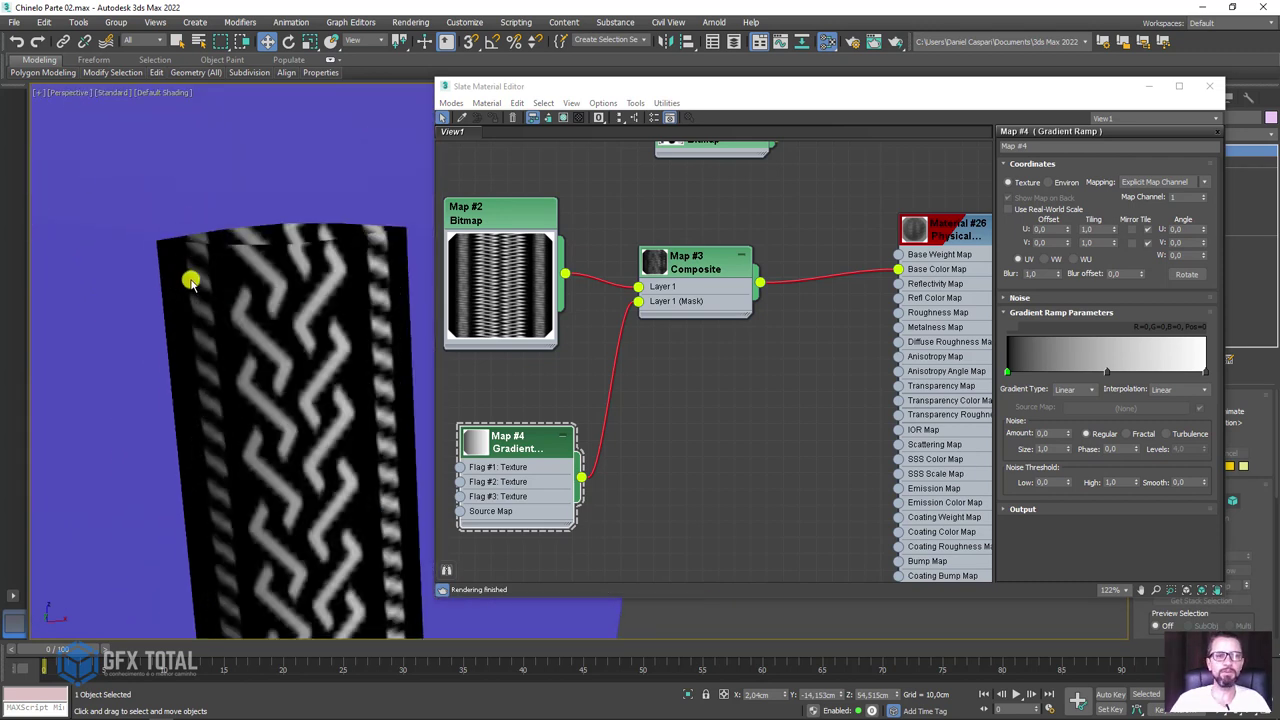
left_click_drag(505, 440, 505, 407)
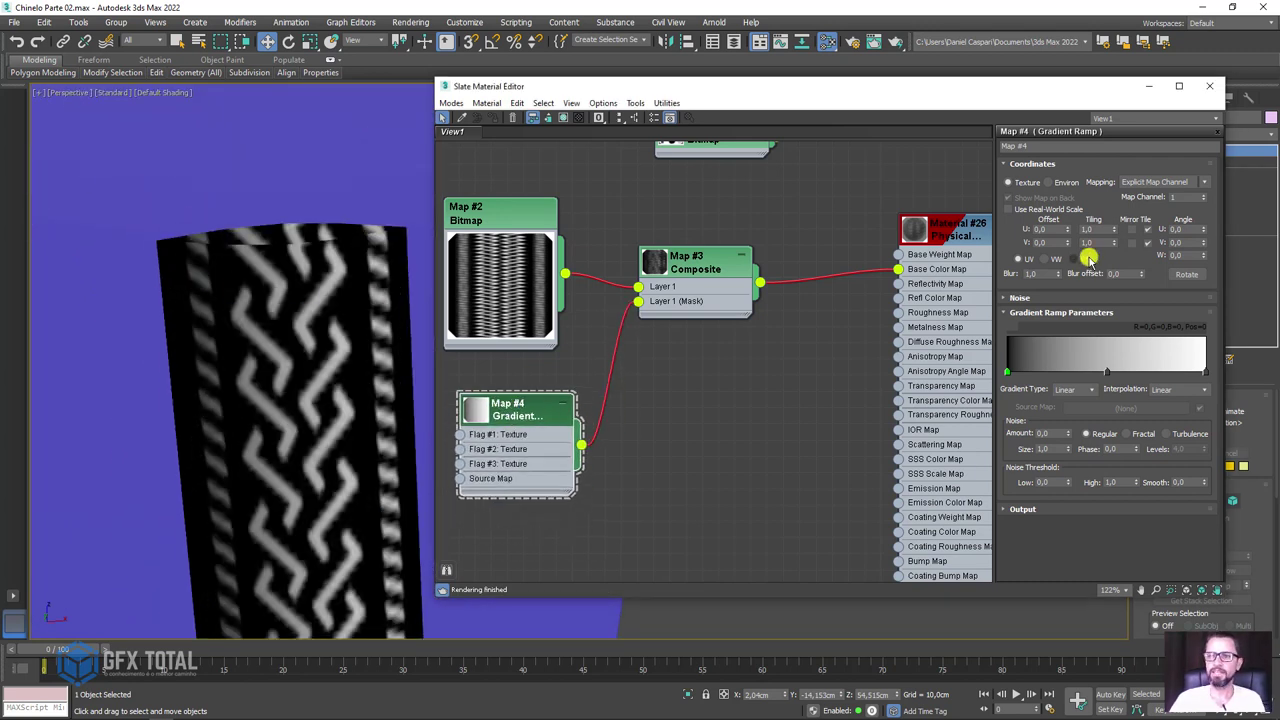
Step: Set the Gradient Ramp's angles with U at 0 and W at 90, then orbit the strap
left_click(1180, 255)
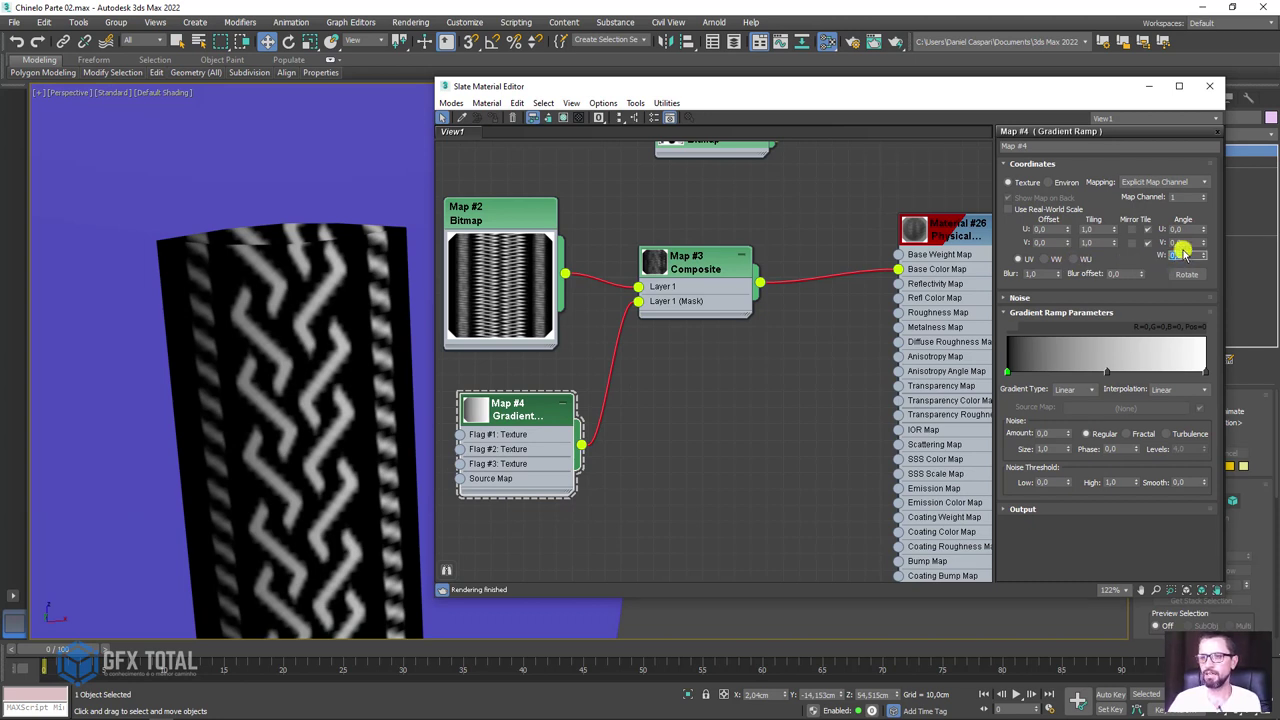
left_click(1184, 242)
type("90")
key("Return")
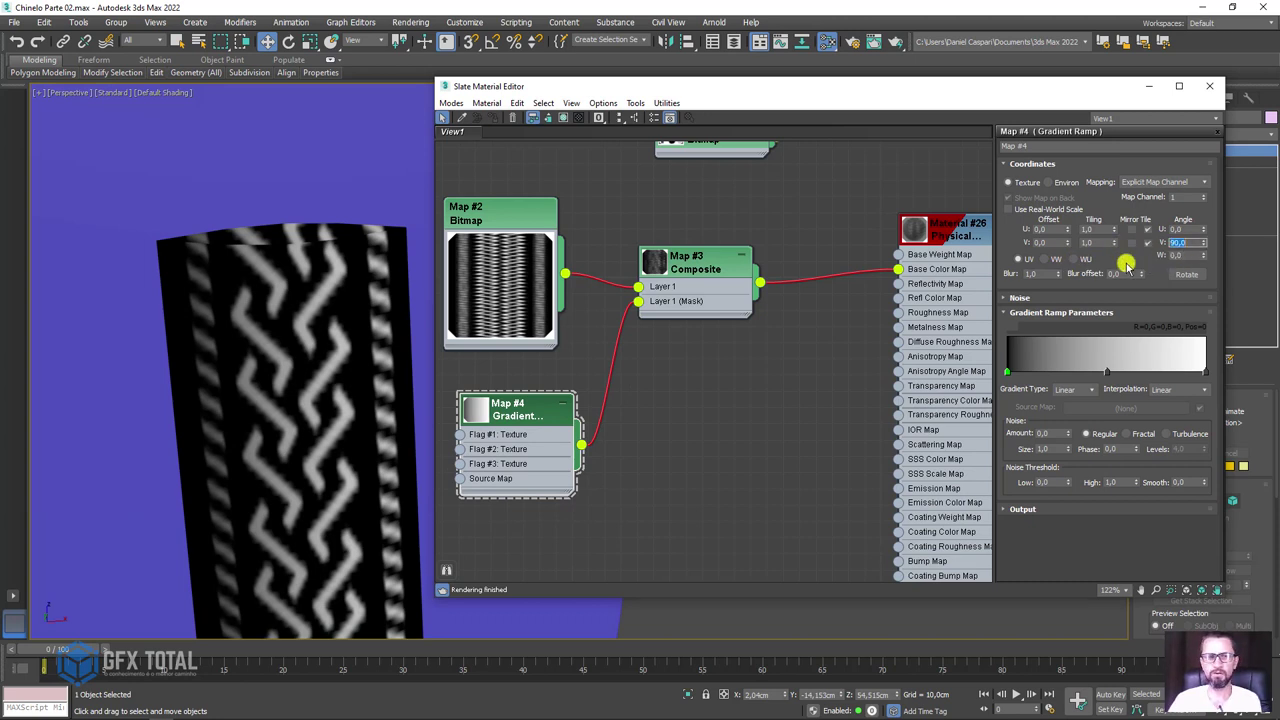
scroll(334, 357, "down", 3)
scroll(300, 380, "down", 2)
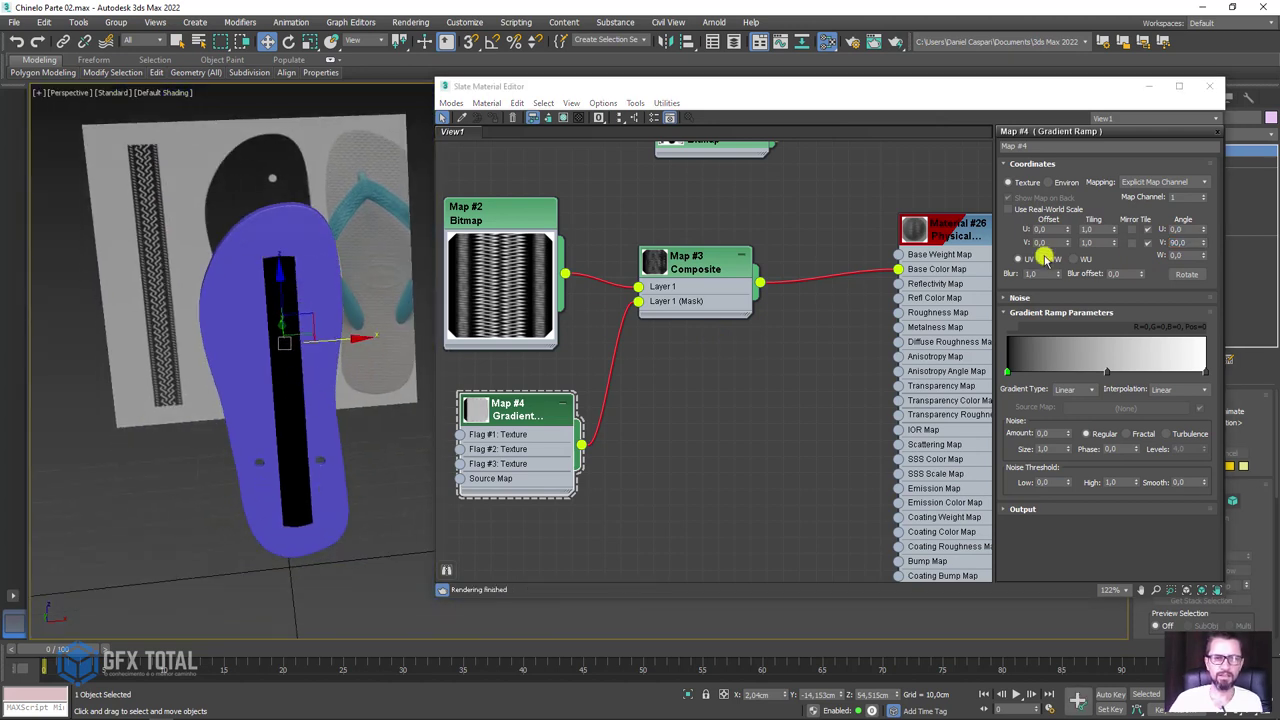
left_click(1180, 229)
type("90")
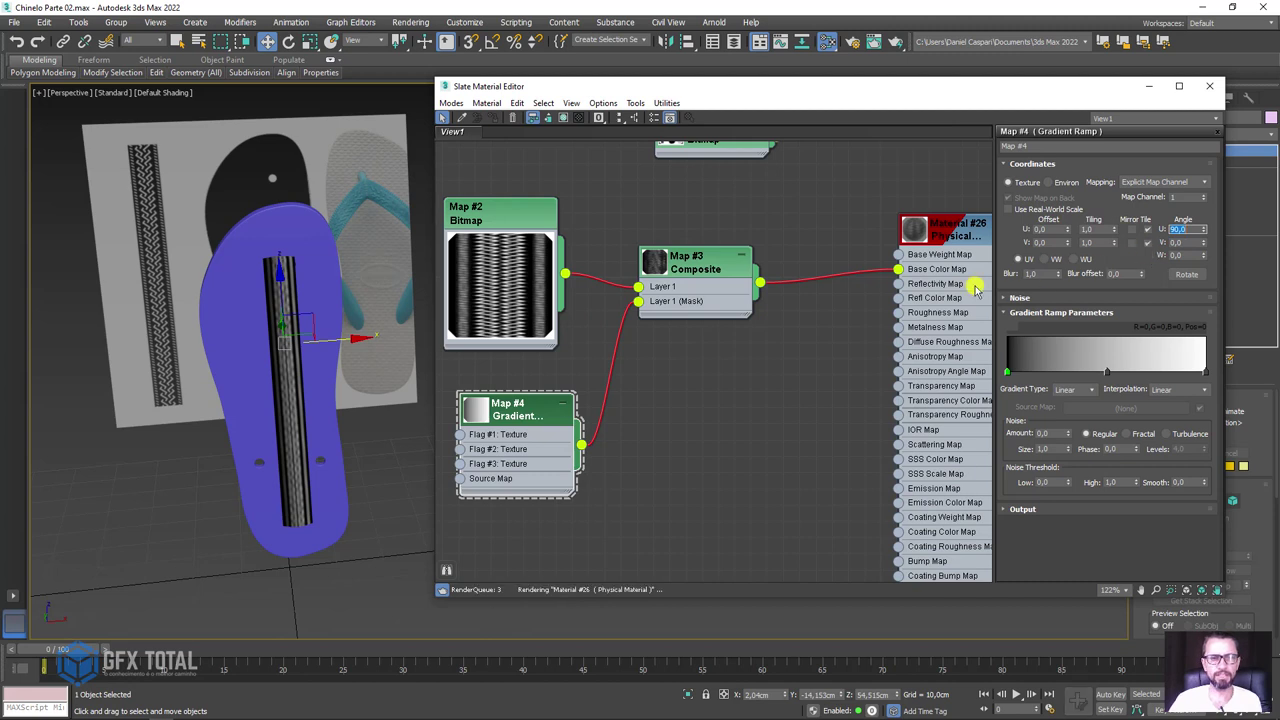
left_click(1185, 230)
type("0")
left_click(1180, 256)
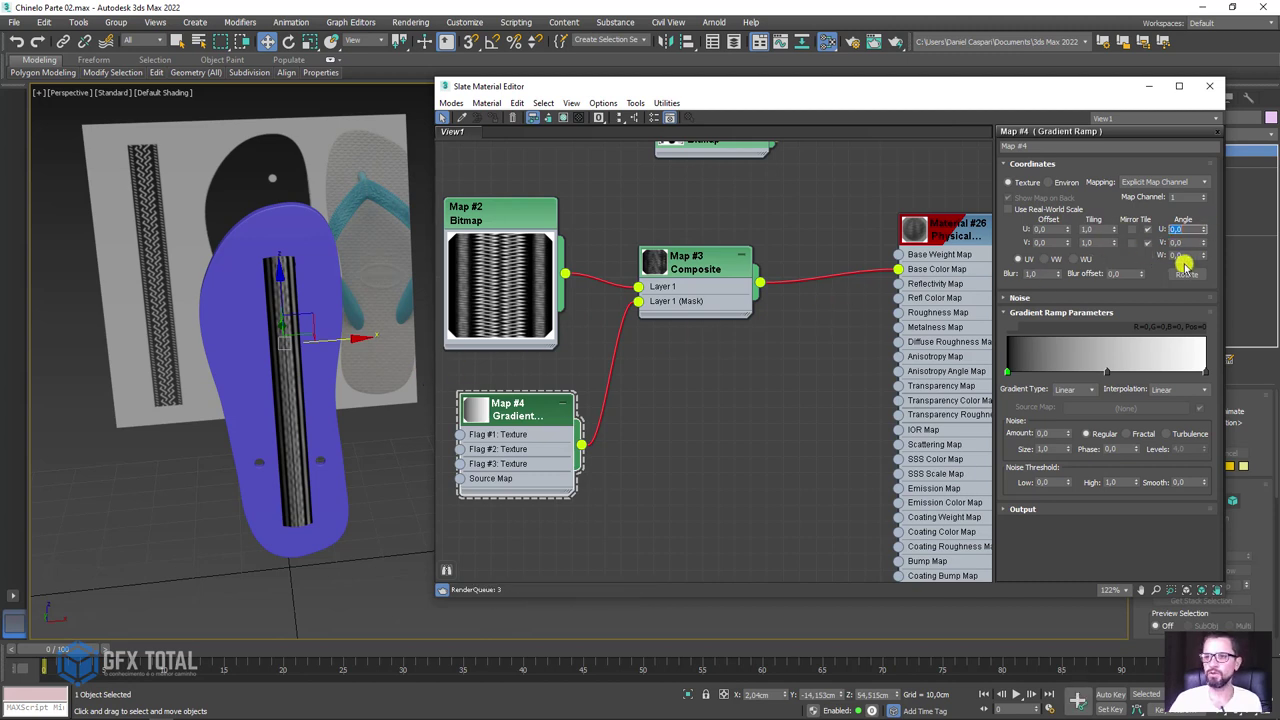
type("90")
key("Return")
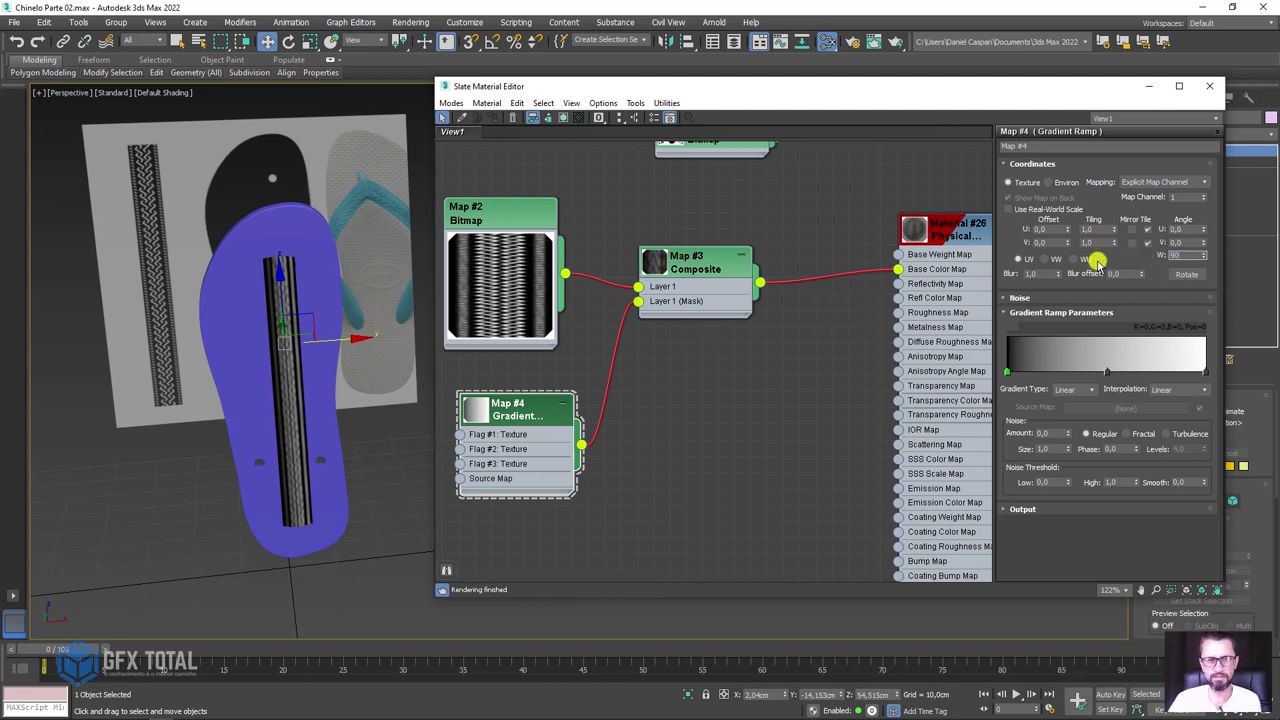
scroll(290, 390, "up", 3)
scroll(320, 350, "up", 2)
mouse_move(341, 336)
middle_mouse_down("alt")
mouse_move(280, 380)
mouse_move(294, 409)
mouse_move(314, 360)
middle_mouse_up("alt")
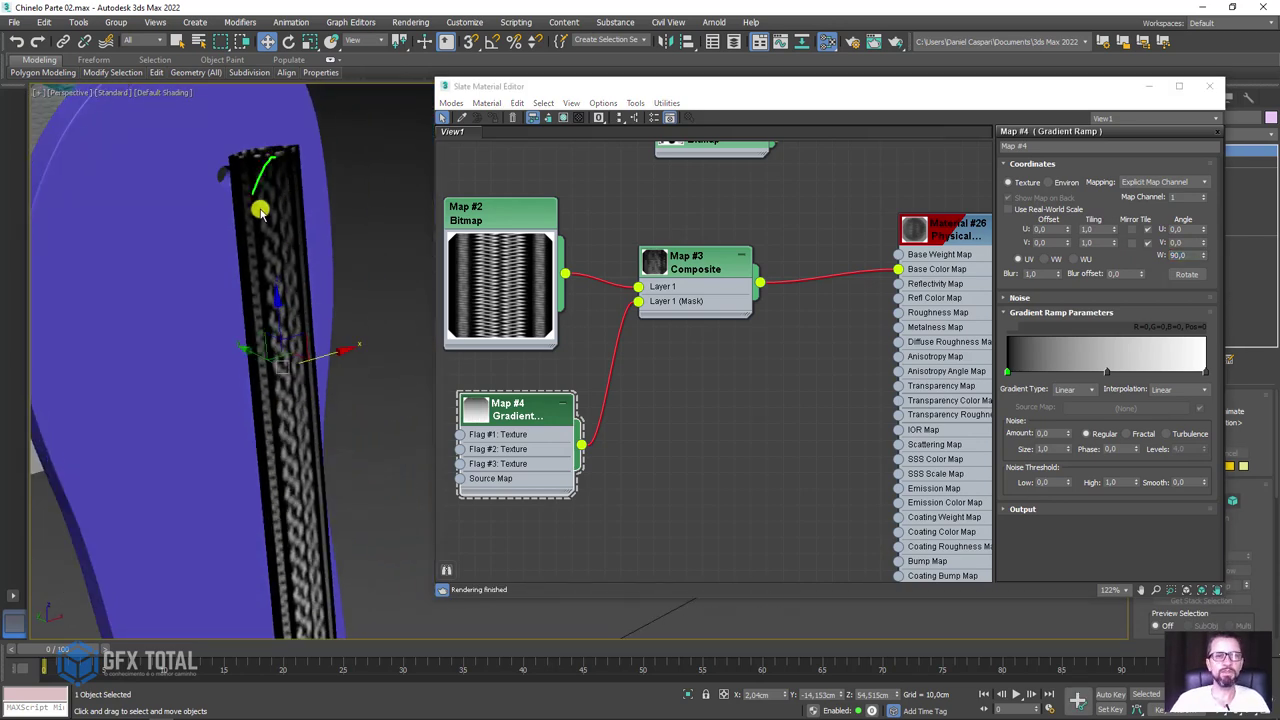
Step: Make the gradient's middle flag pure white and slide it toward the left end
left_click(1107, 374)
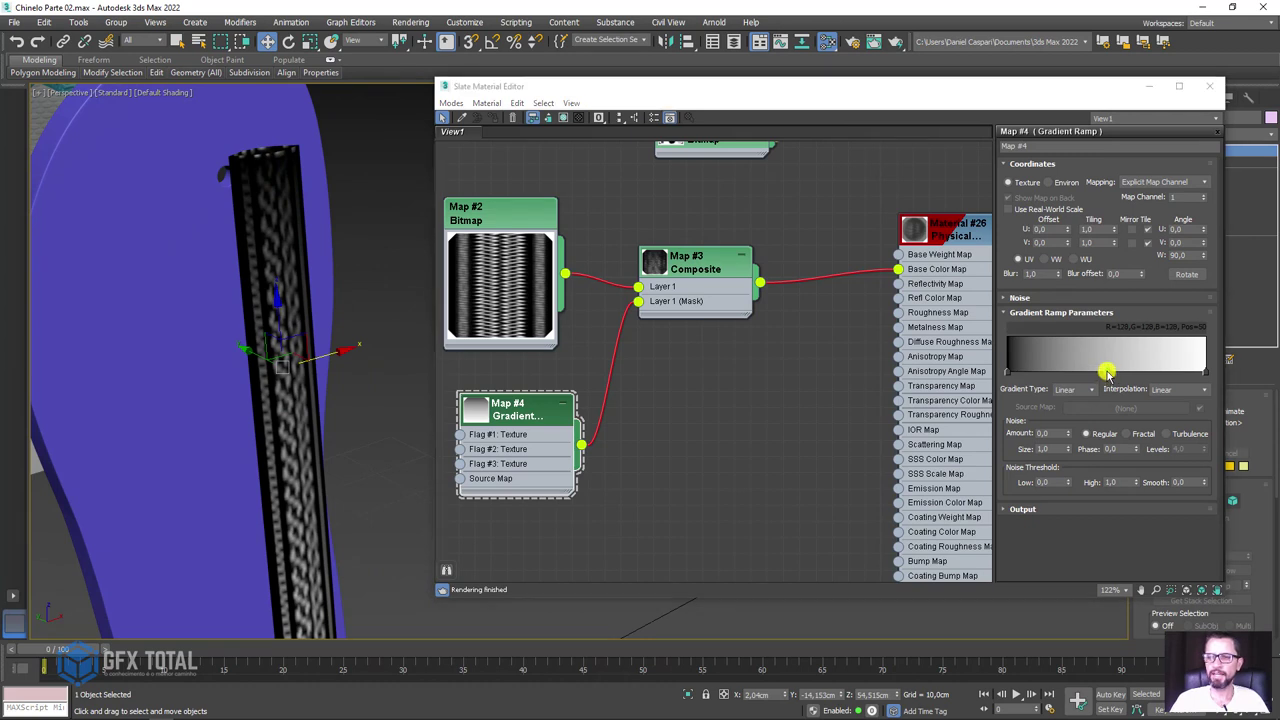
double_click(1107, 374)
left_click_drag(458, 153, 569, 157)
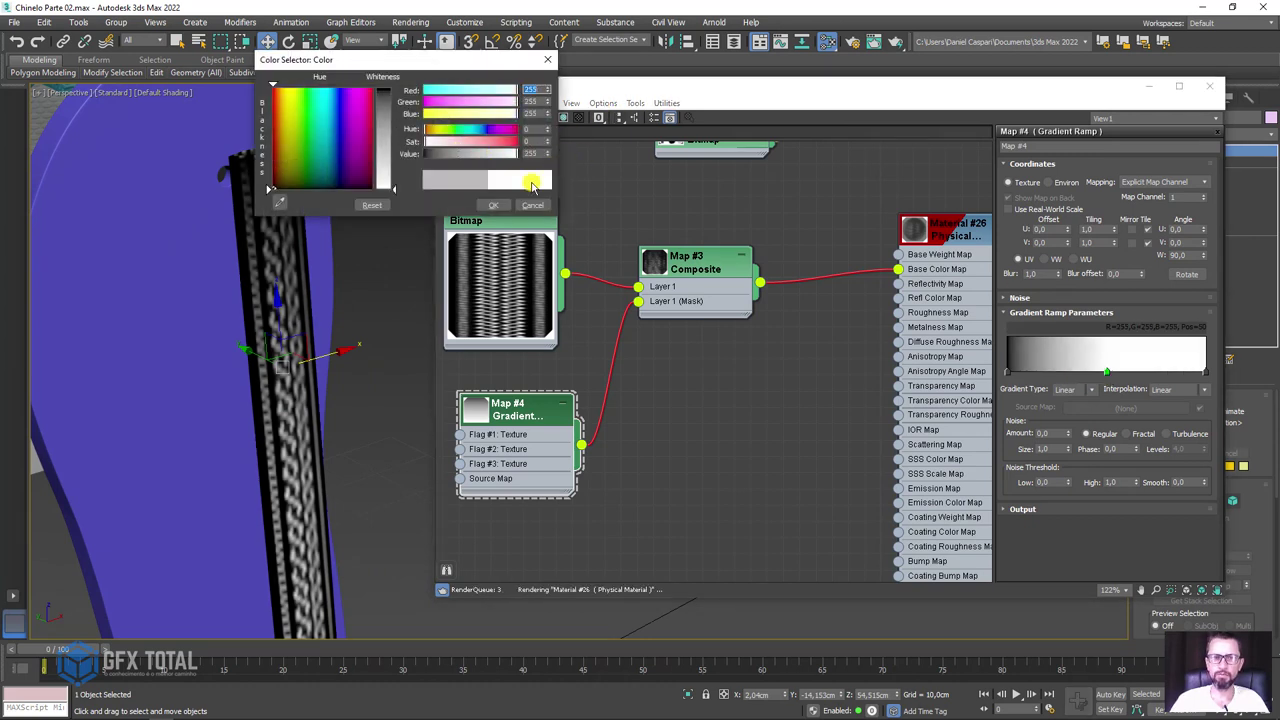
left_click(493, 205)
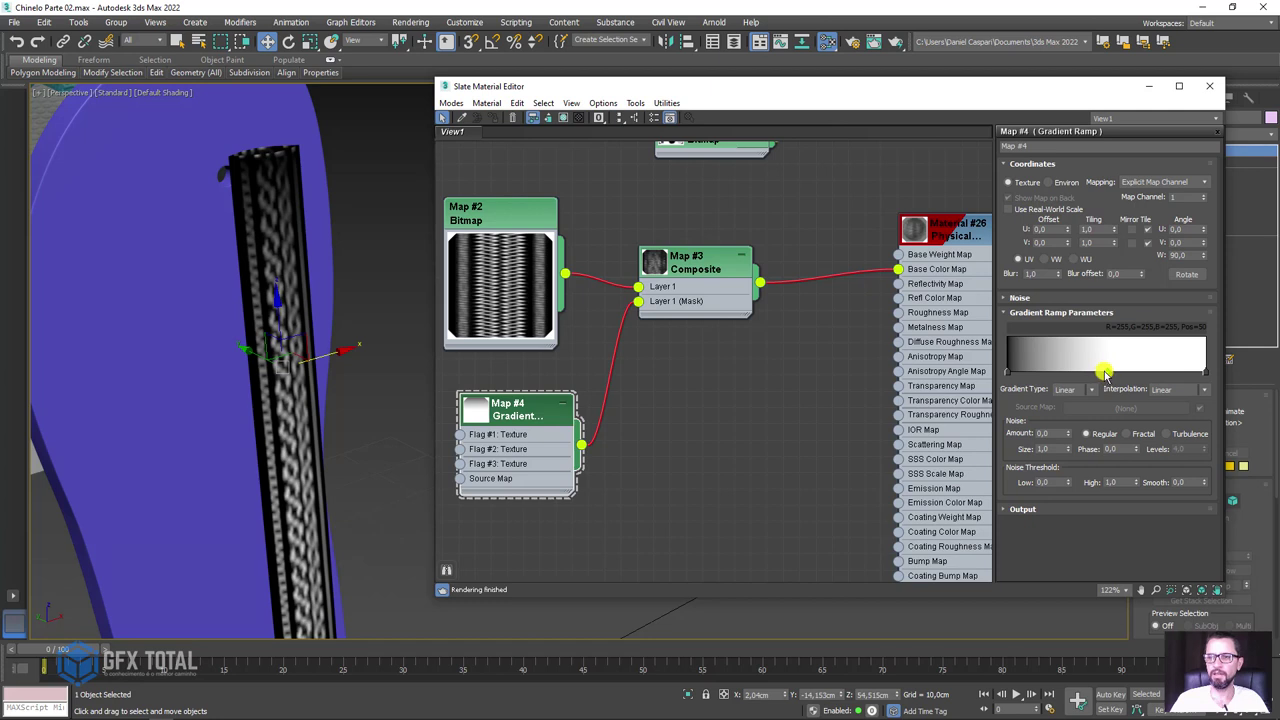
left_click_drag(1063, 372, 1032, 372)
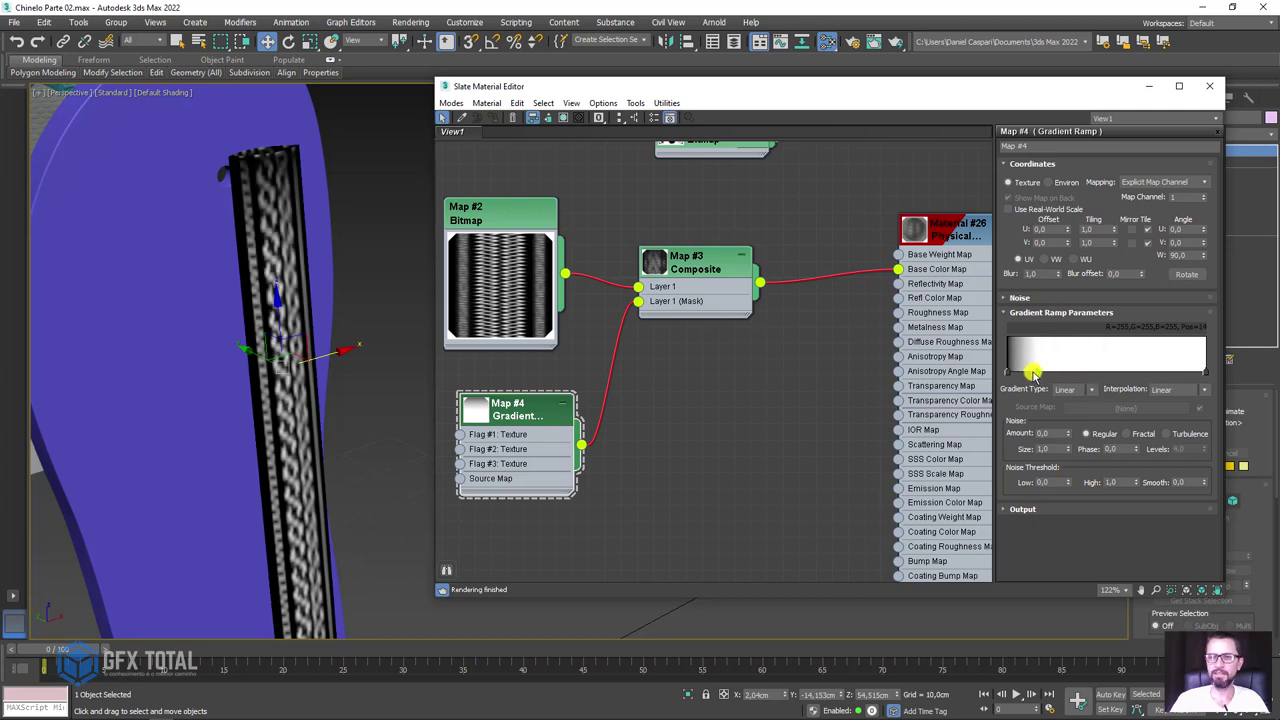
scroll(337, 271, "up", 5)
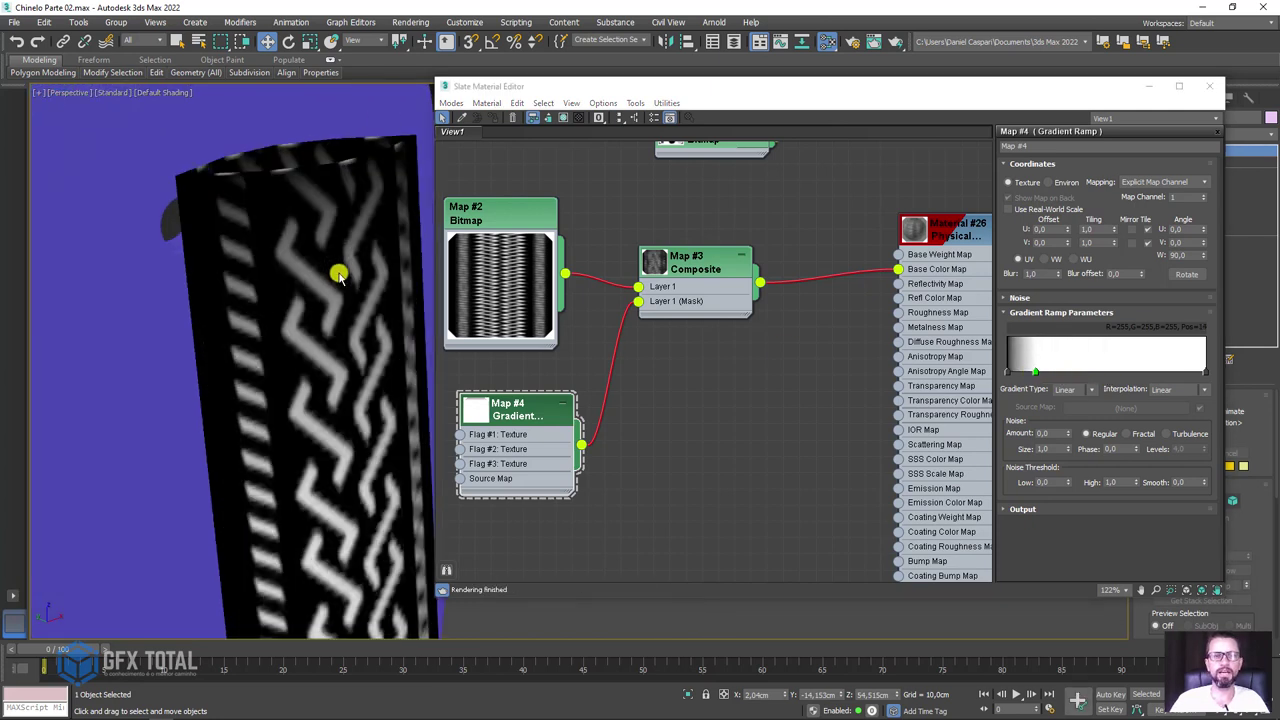
Step: Add a black flag near the left end of the gradient and slide it leftward
right_click(1007, 372)
left_click(1037, 406)
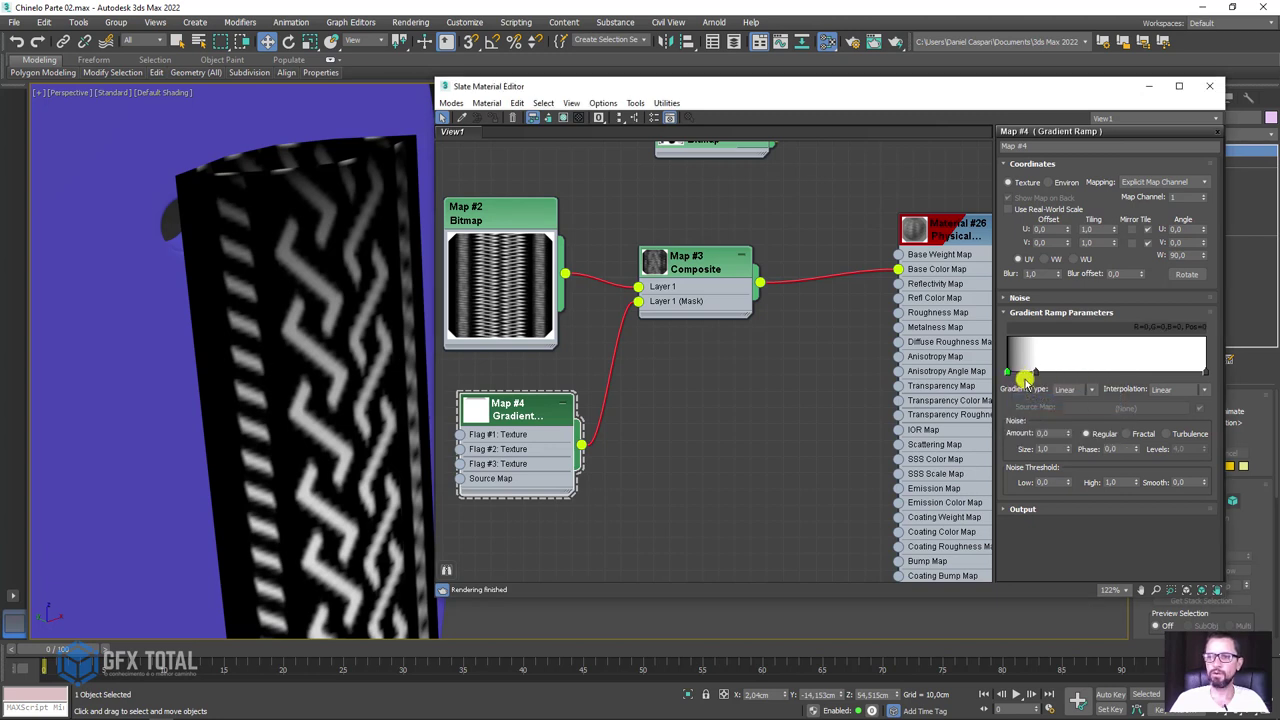
right_click(1022, 372)
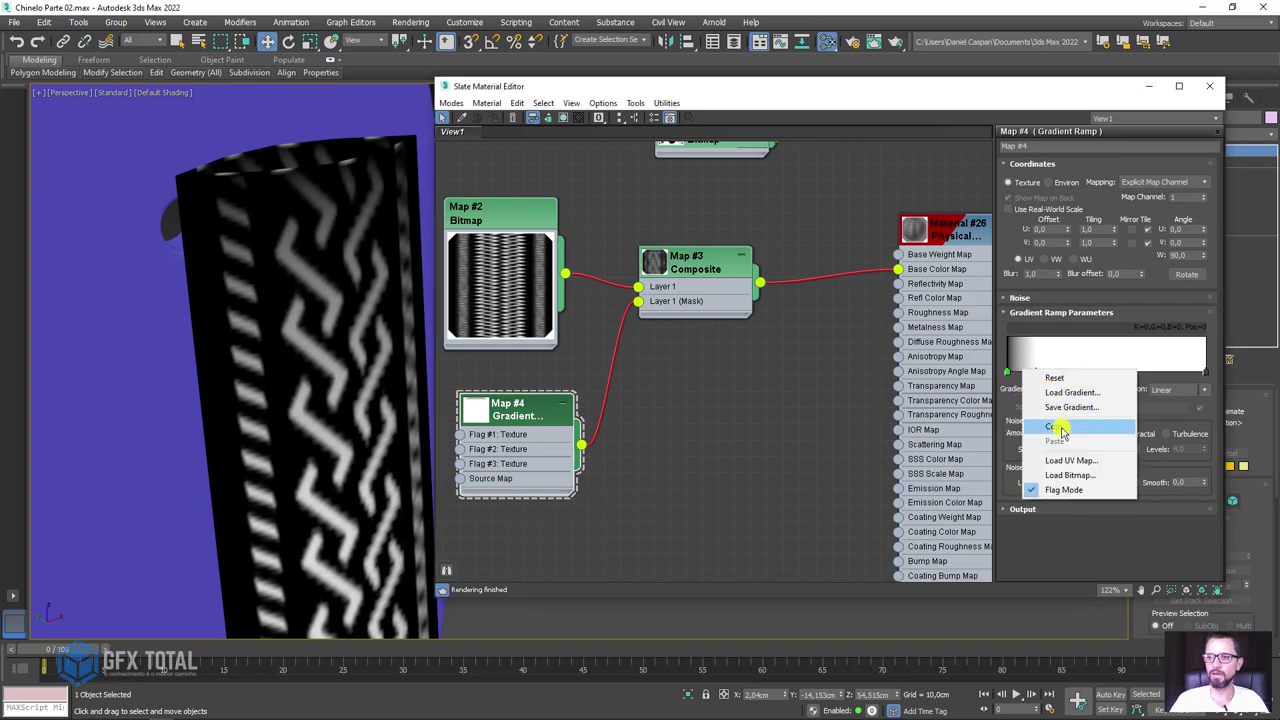
left_click(1014, 383)
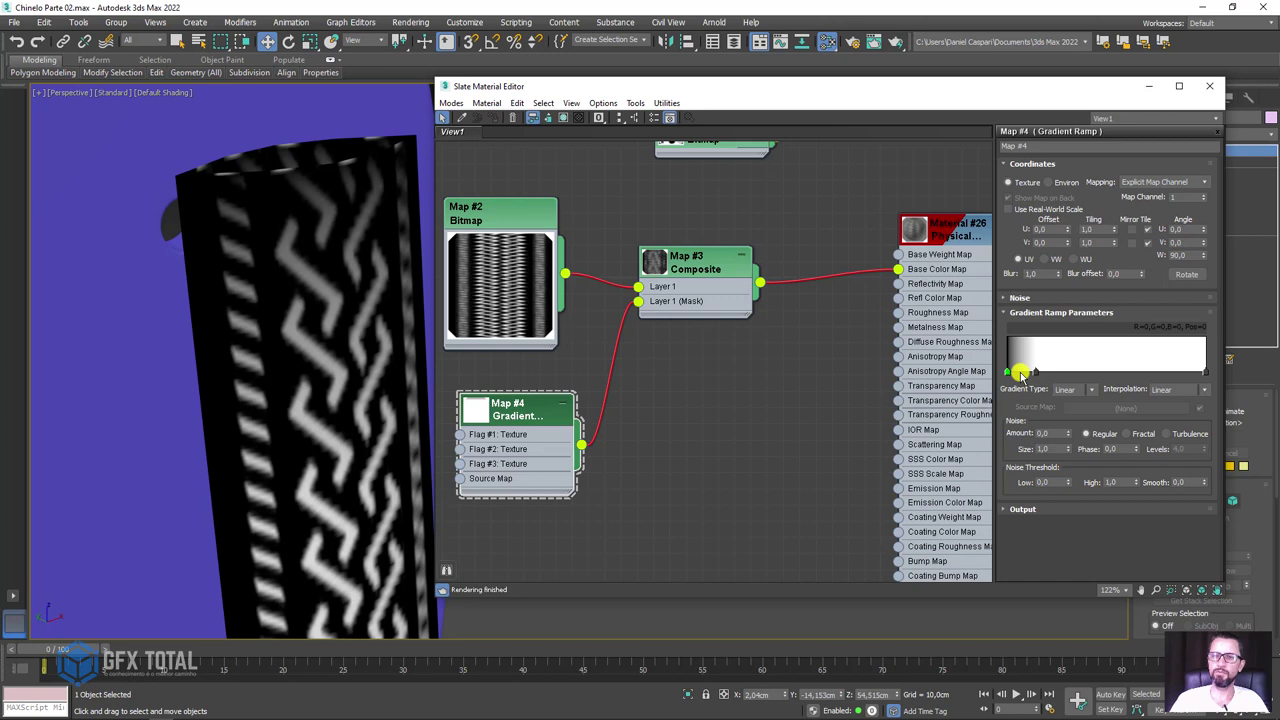
left_click(1020, 372)
right_click(1020, 372)
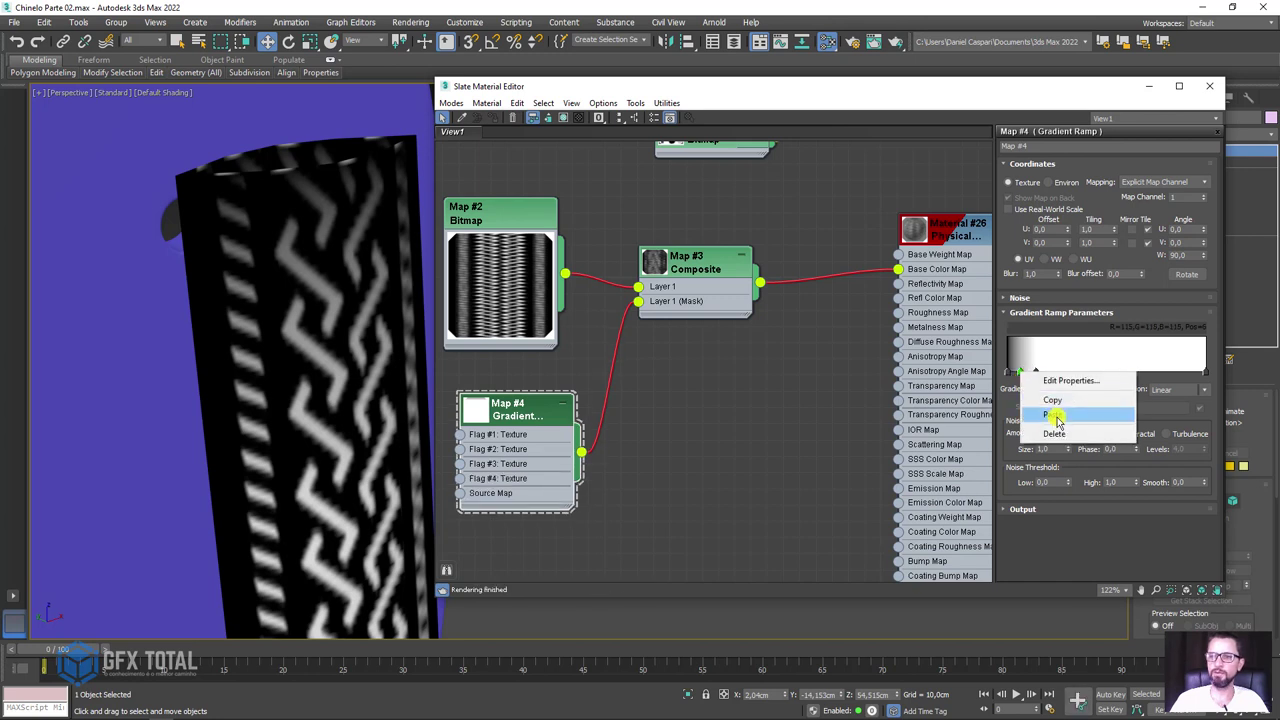
left_click(1053, 418)
mouse_move(300, 346)
middle_mouse_down("alt")
mouse_move(277, 335)
mouse_move(280, 265)
middle_mouse_up("alt")
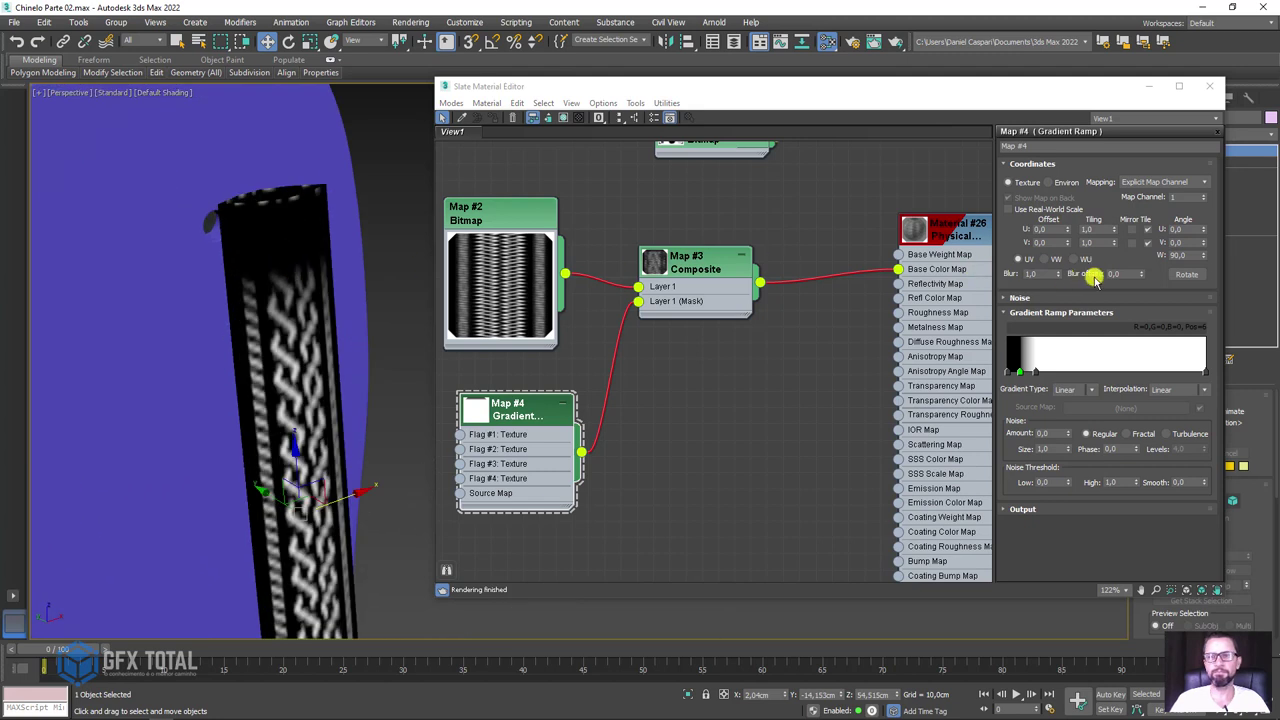
left_click_drag(1008, 373, 983, 373)
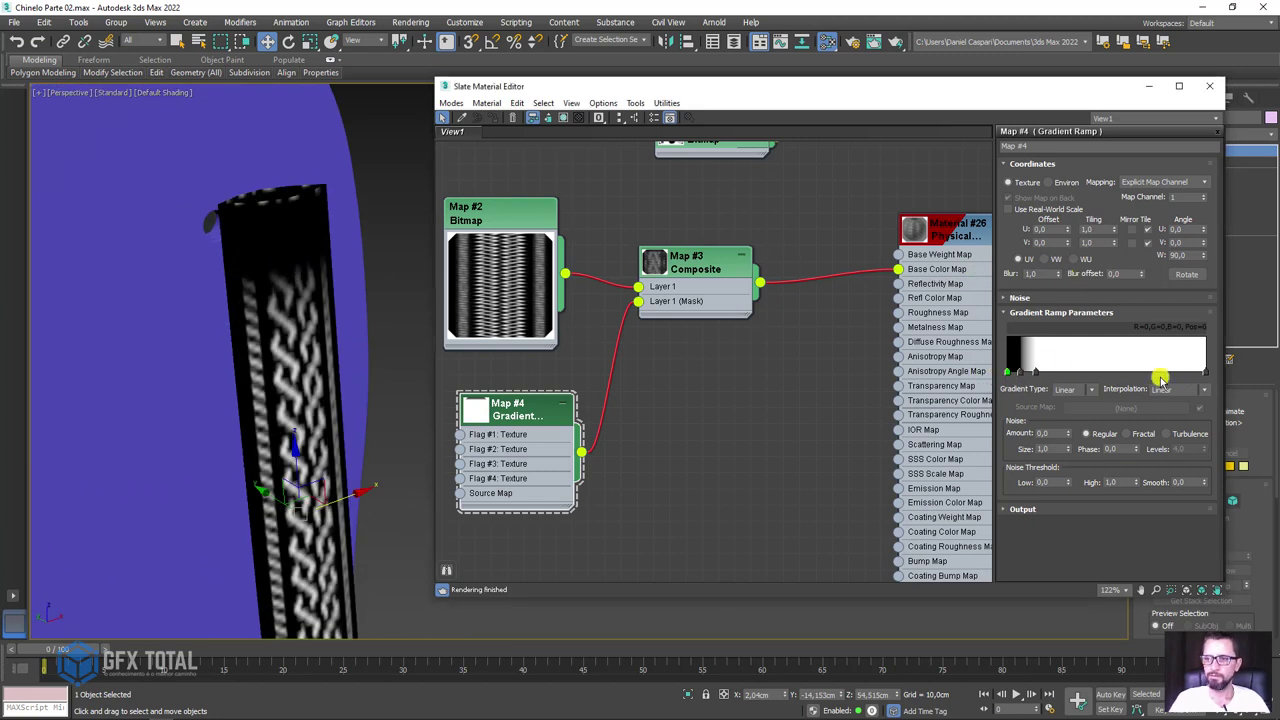
scroll(220, 206, "up", 3)
scroll(360, 200, "up", 2)
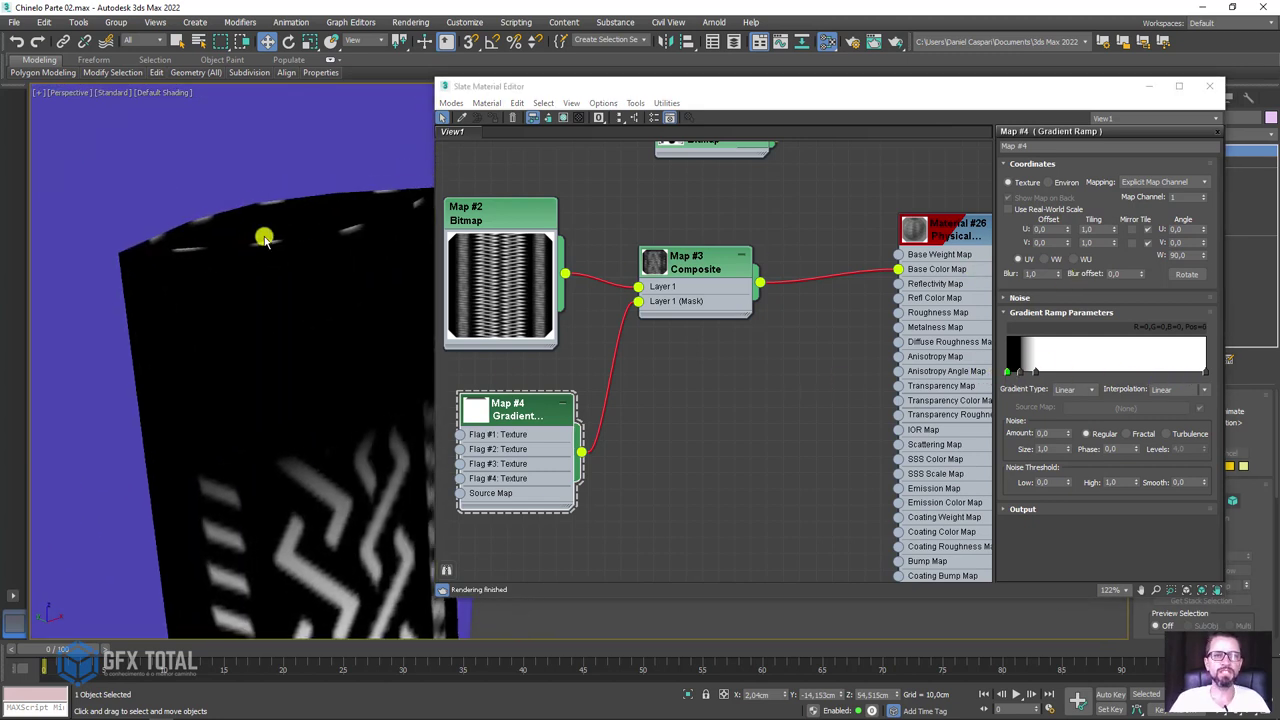
scroll(263, 237, "down", 1)
scroll(280, 240, "down", 2)
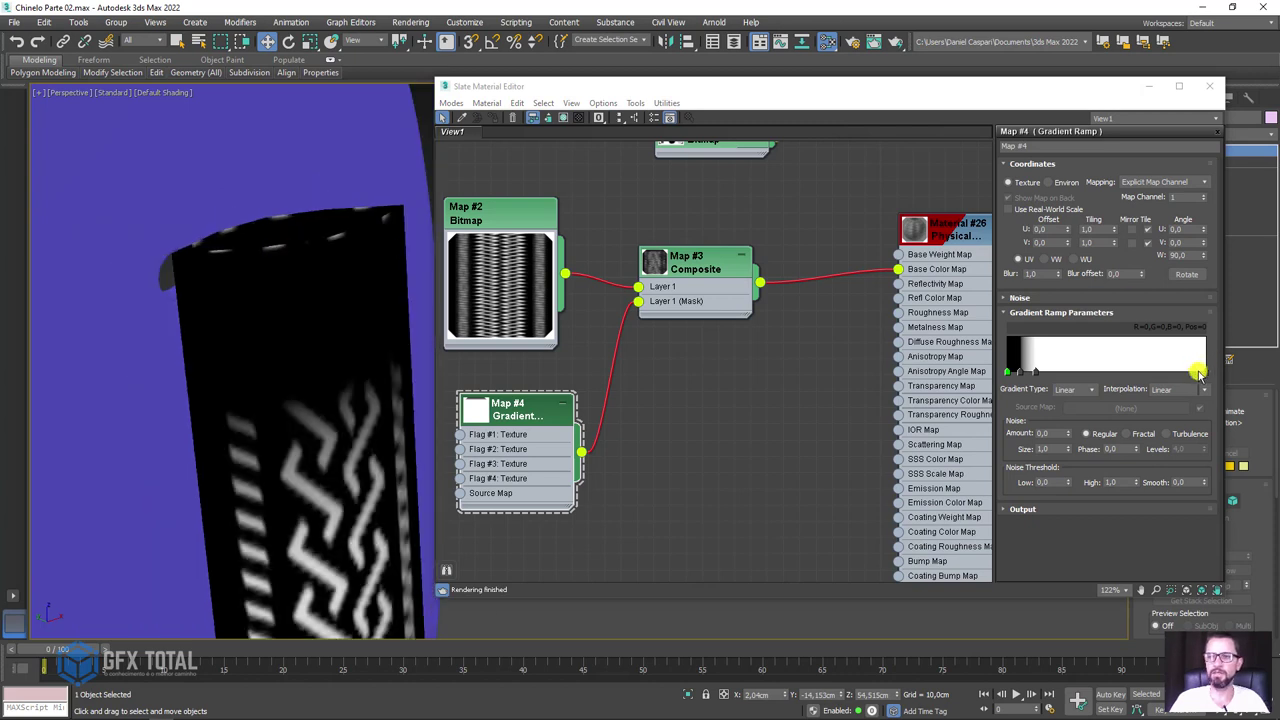
Step: Add a new flag at the gradient's right end and paste black onto it
left_click(1200, 372)
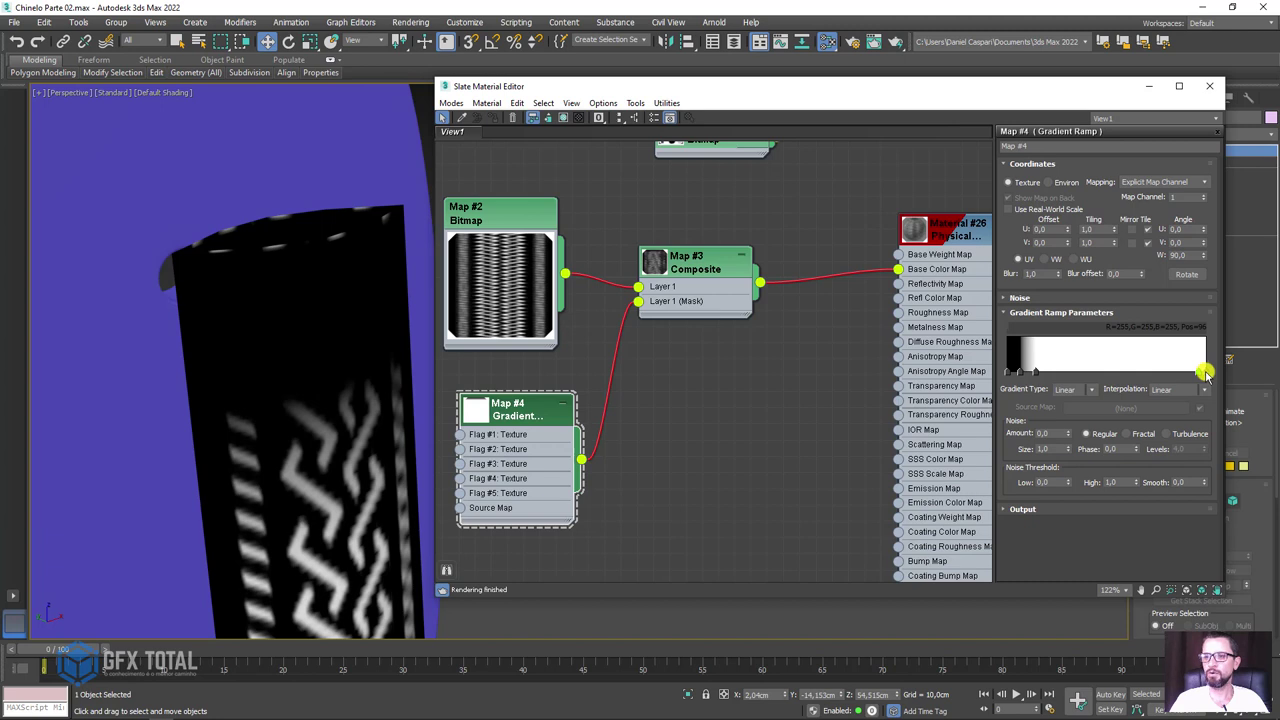
right_click(1205, 372)
left_click(1195, 418)
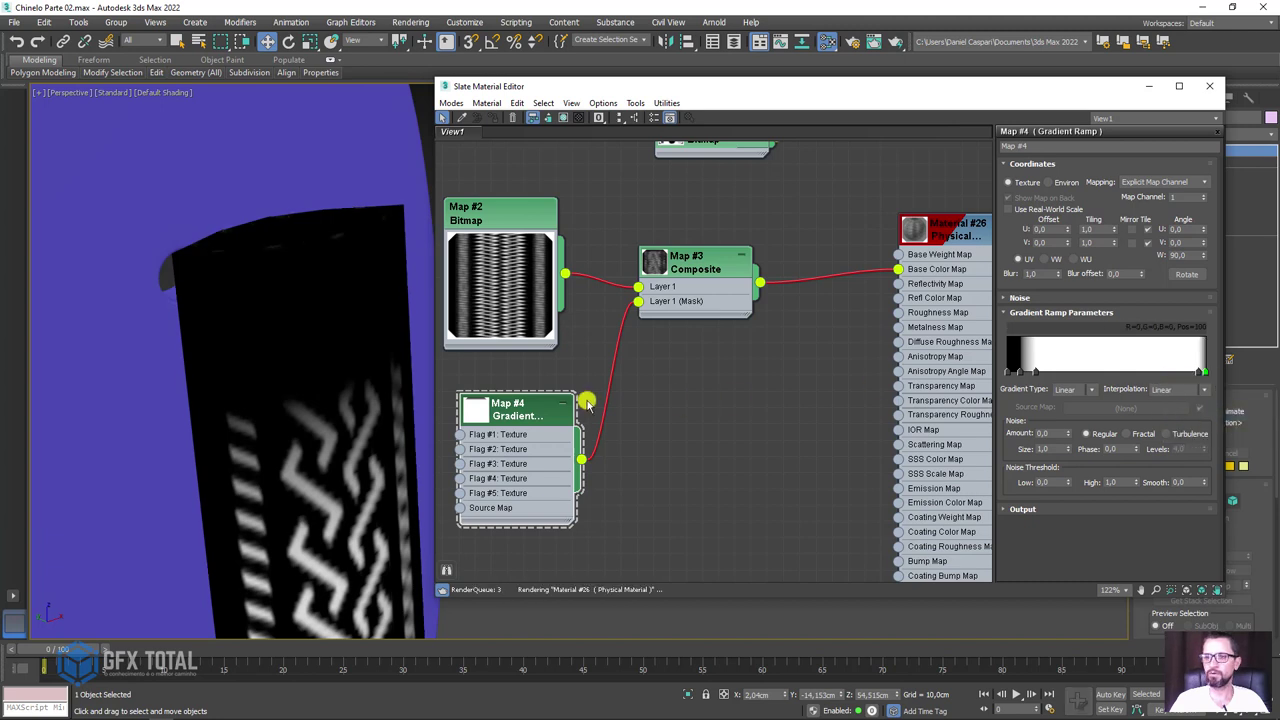
mouse_move(309, 217)
middle_mouse_down("alt")
mouse_move(277, 229)
mouse_move(297, 314)
middle_mouse_up("alt")
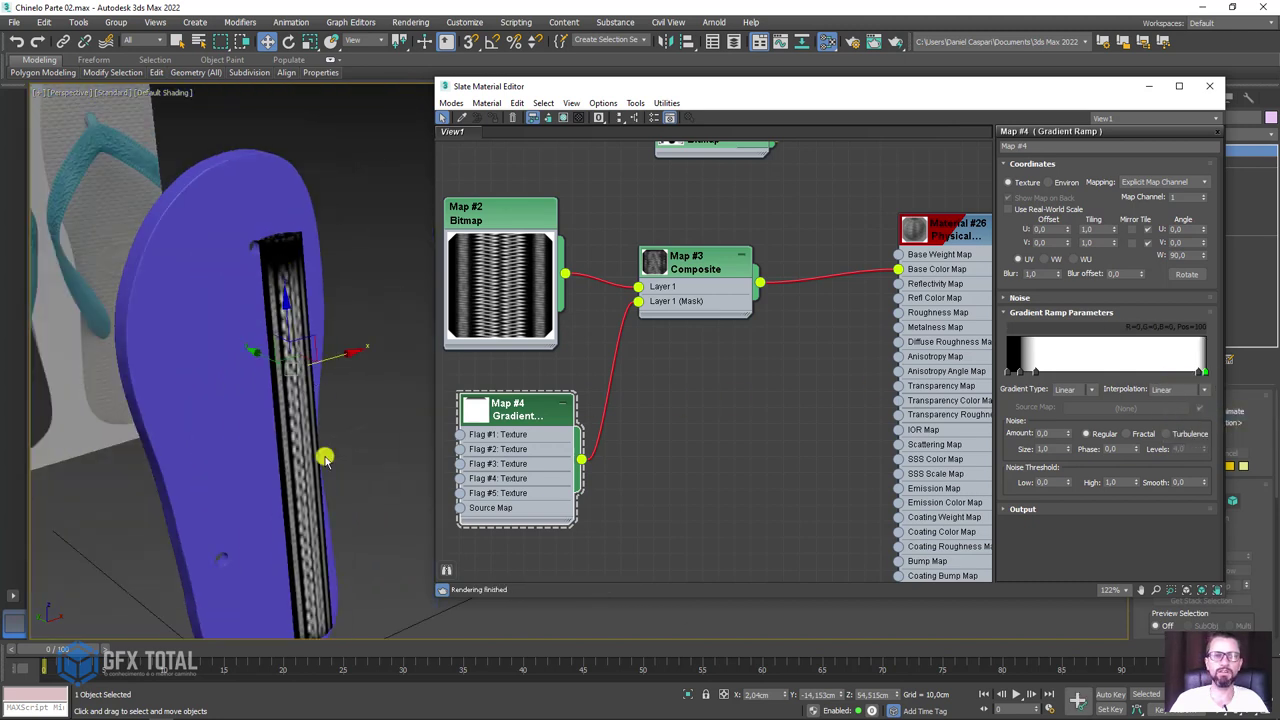
scroll(310, 440, "up", 2)
scroll(300, 429, "up", 2)
scroll(303, 477, "up", 2)
scroll(283, 457, "up", 2)
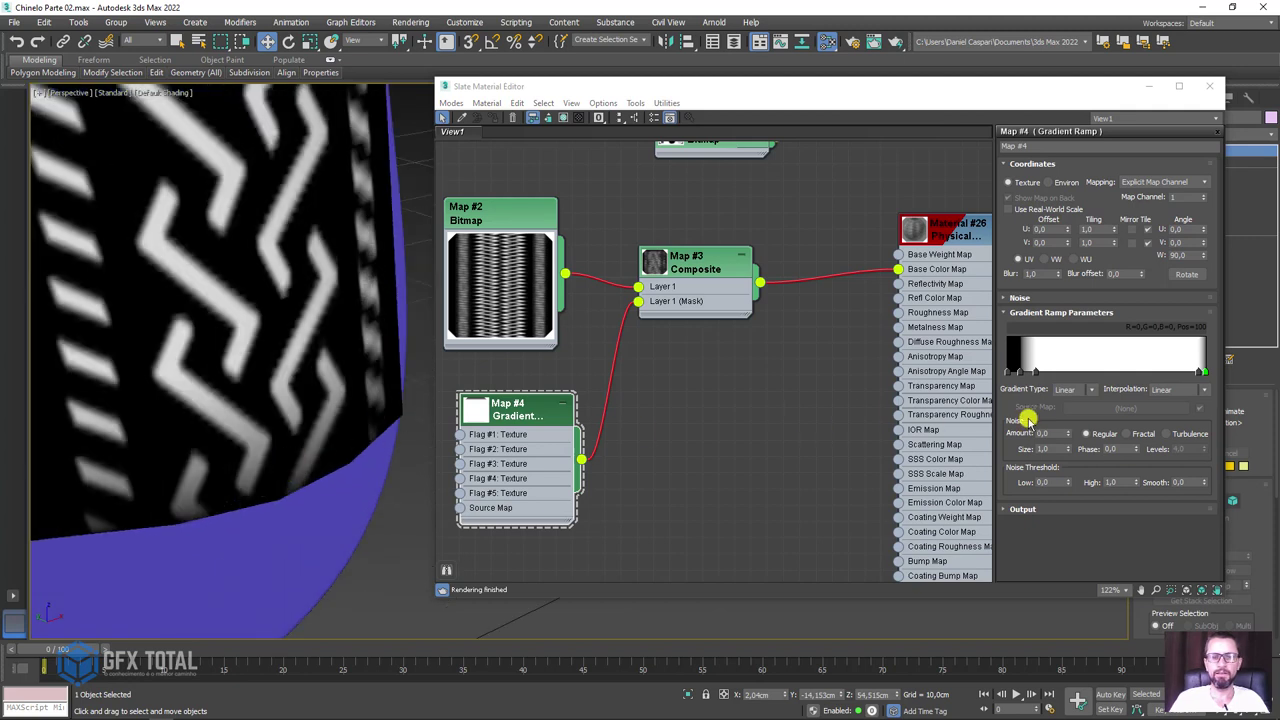
Step: Paste black onto the flag near the right end and place a white flag around position 11
left_click(1189, 375)
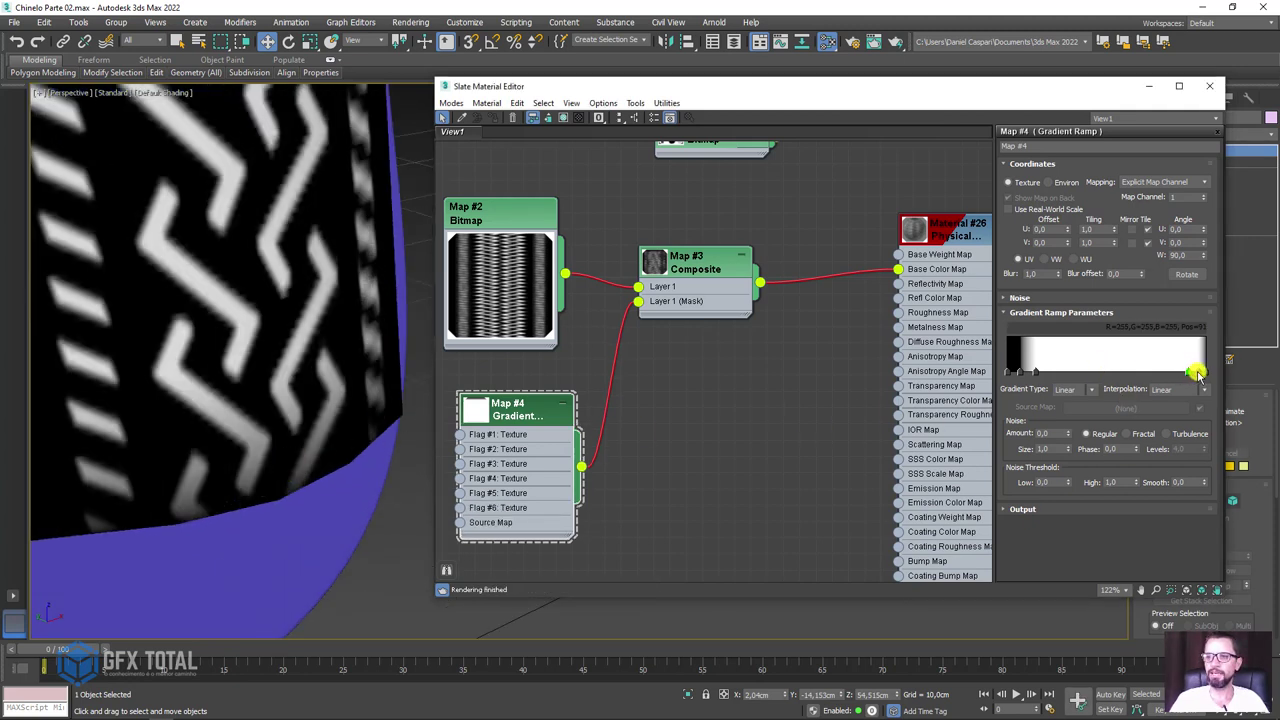
right_click(1190, 372)
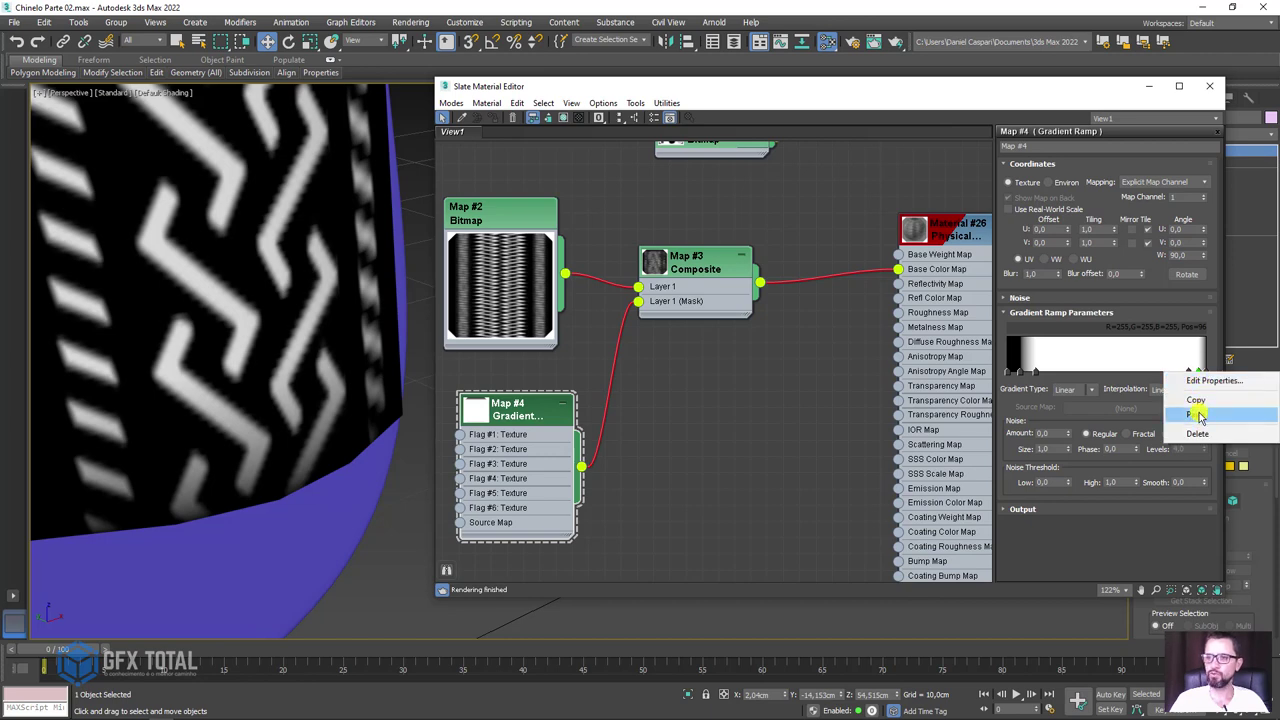
left_click(1199, 416)
mouse_move(329, 434)
middle_mouse_down("alt")
mouse_move(286, 371)
mouse_move(297, 335)
mouse_move(309, 520)
middle_mouse_up("alt")
scroll(329, 406, "down", 5)
key("z")
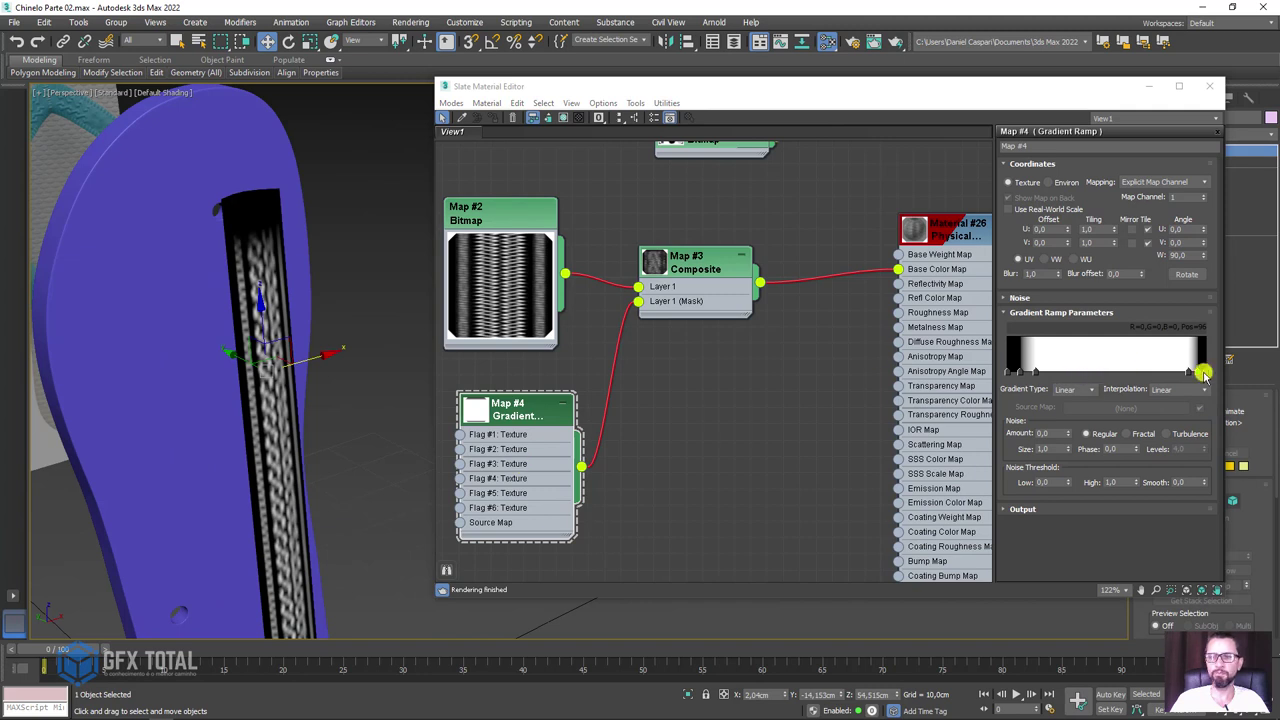
left_click(1201, 371)
left_click_drag(1034, 372, 1016, 372)
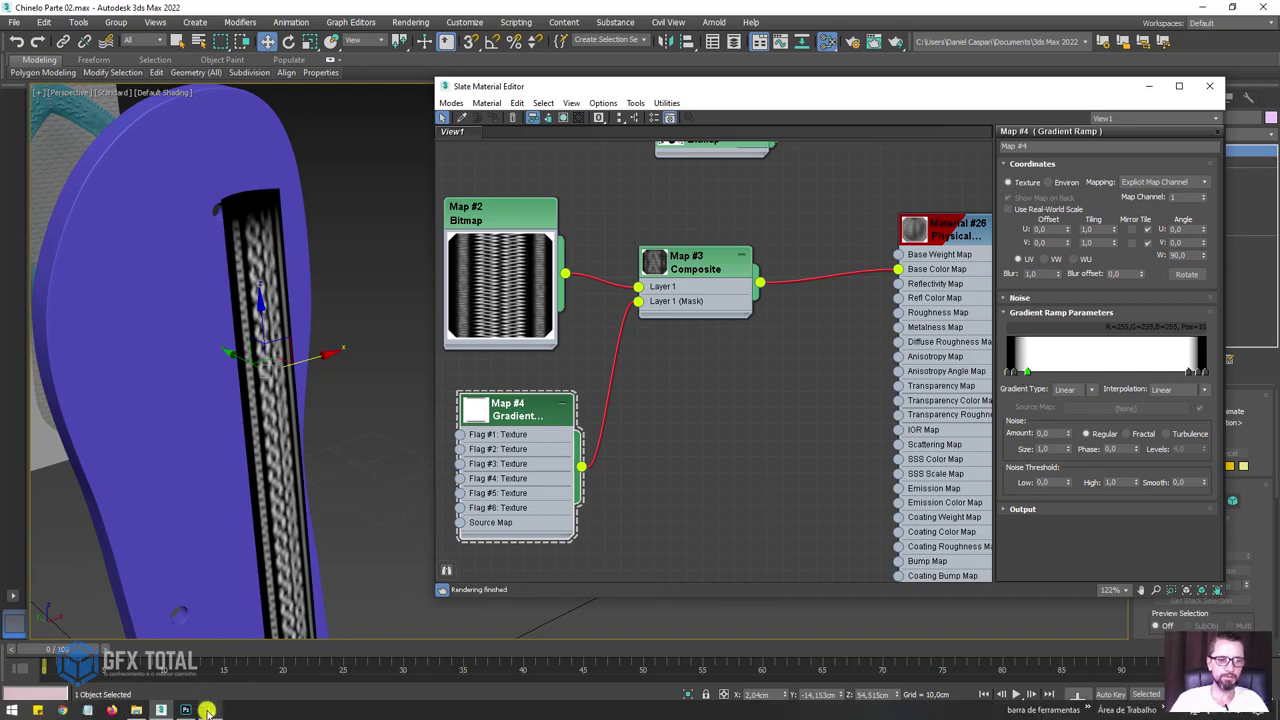
Step: In PureRef, zoom into the reference photos and mark where the strap enters the sole
left_click(207, 711)
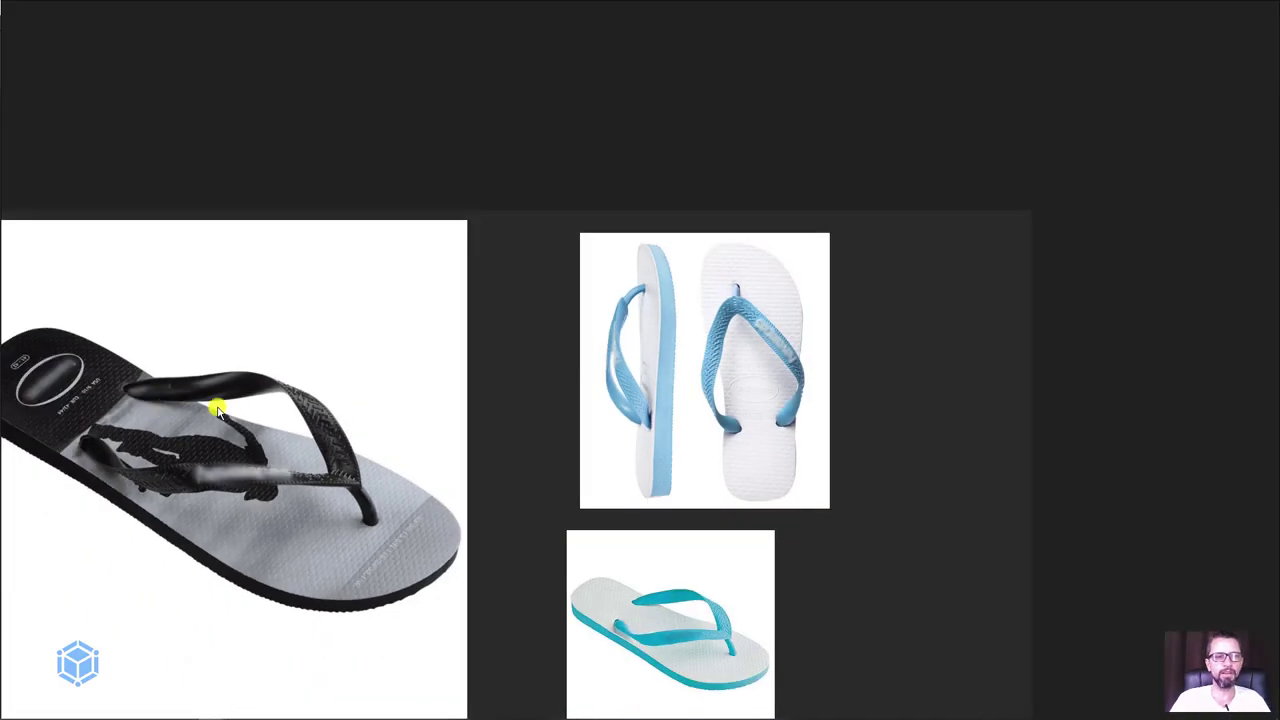
scroll(737, 423, "up", 1)
scroll(800, 430, "up", 2)
scroll(545, 400, "up", 3)
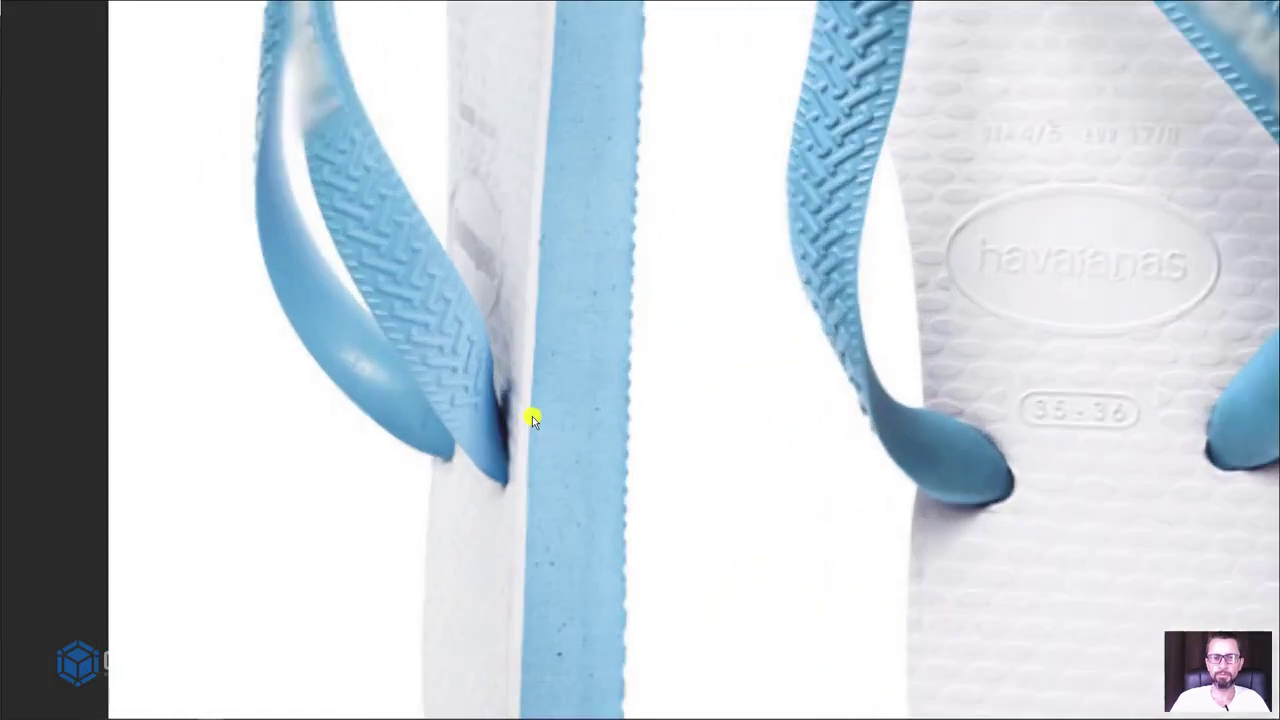
scroll(533, 420, "up", 2)
mouse_move(460, 386)
left_mouse_down()
mouse_move(487, 416)
mouse_move(455, 395)
left_mouse_up()
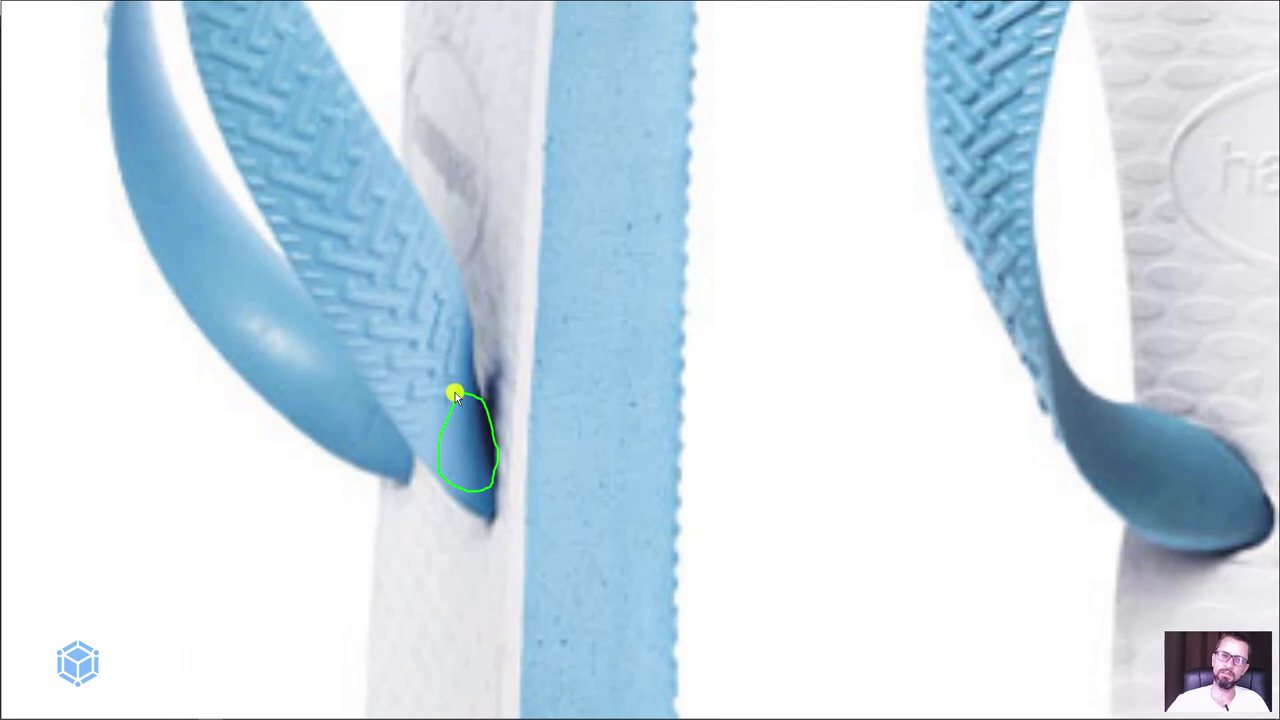
left_click_drag(443, 335, 436, 396)
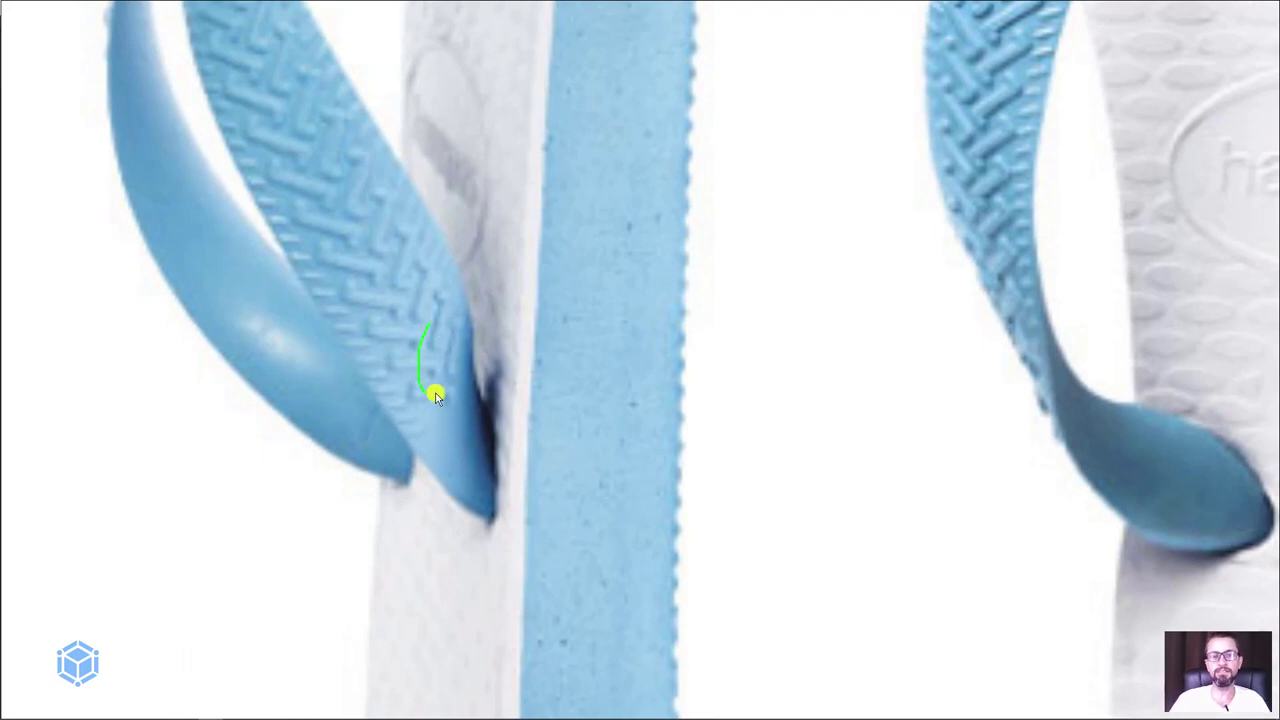
Step: Trace the strap down from the toe post and circle its tip
scroll(440, 200, "down", 5)
scroll(670, 275, "up", 1)
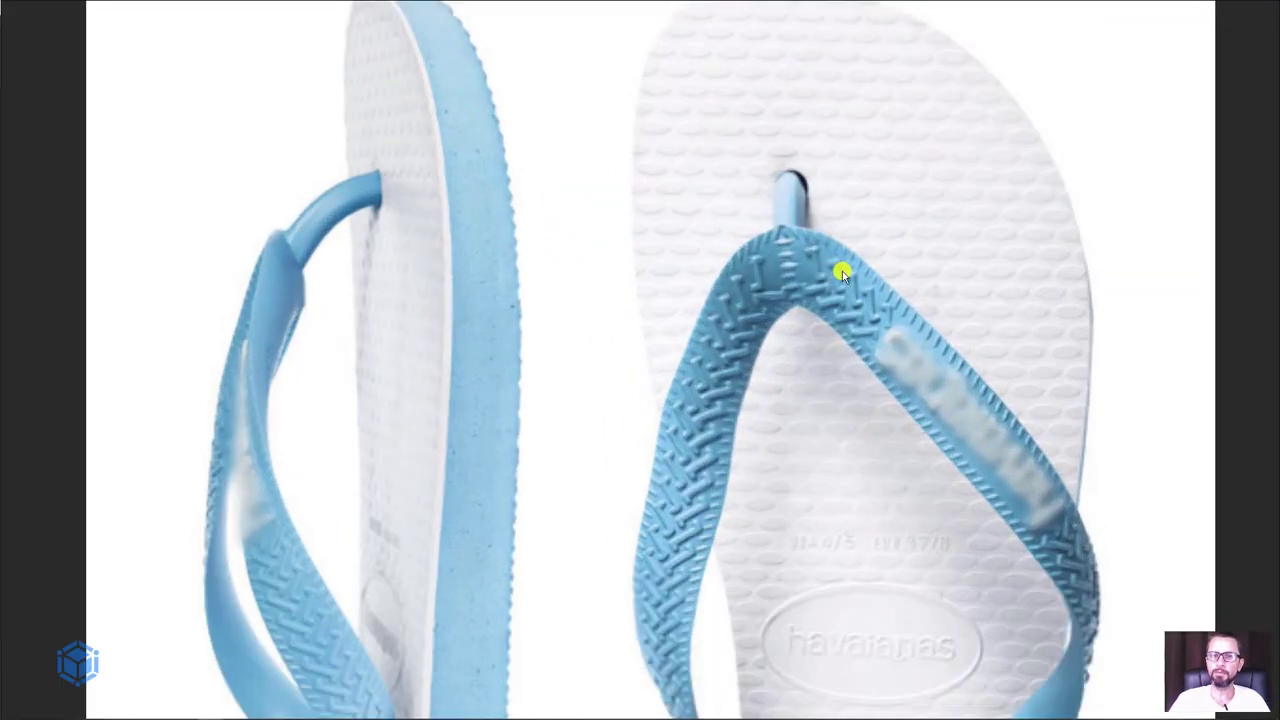
scroll(846, 274, "up", 1)
left_click_drag(786, 212, 786, 336)
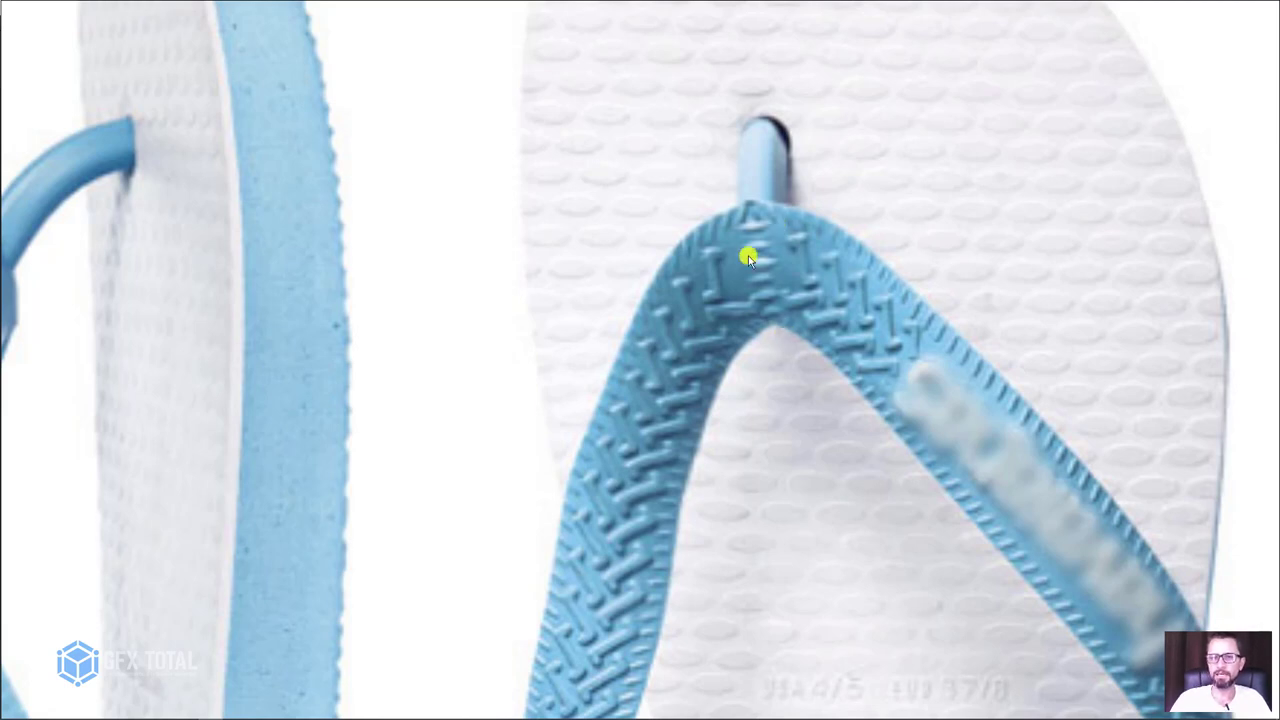
mouse_move(736, 265)
left_mouse_down()
mouse_move(766, 257)
mouse_move(726, 245)
left_mouse_up()
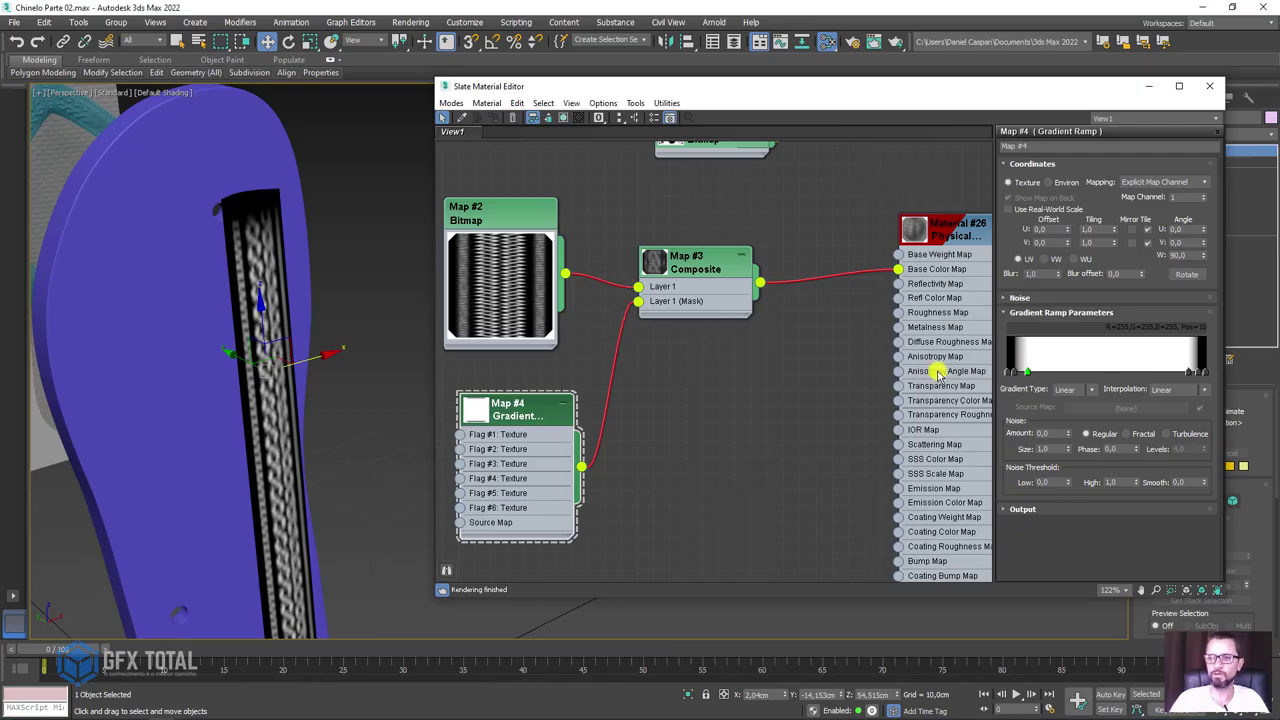
Step: Slide the Map #4 gradient ramp's left flag so the ramp turns almost entirely white
middle_click_drag(938, 372, 645, 363)
scroll(800, 365, "up", 1)
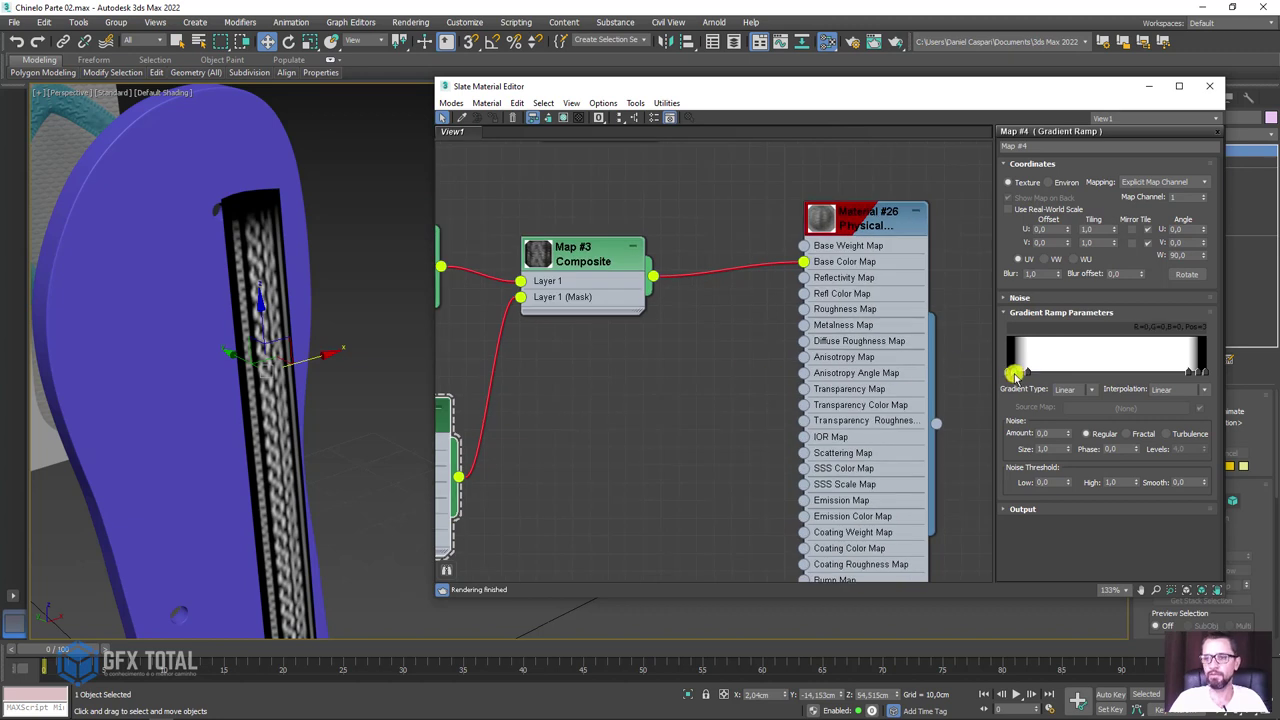
left_click(1011, 373)
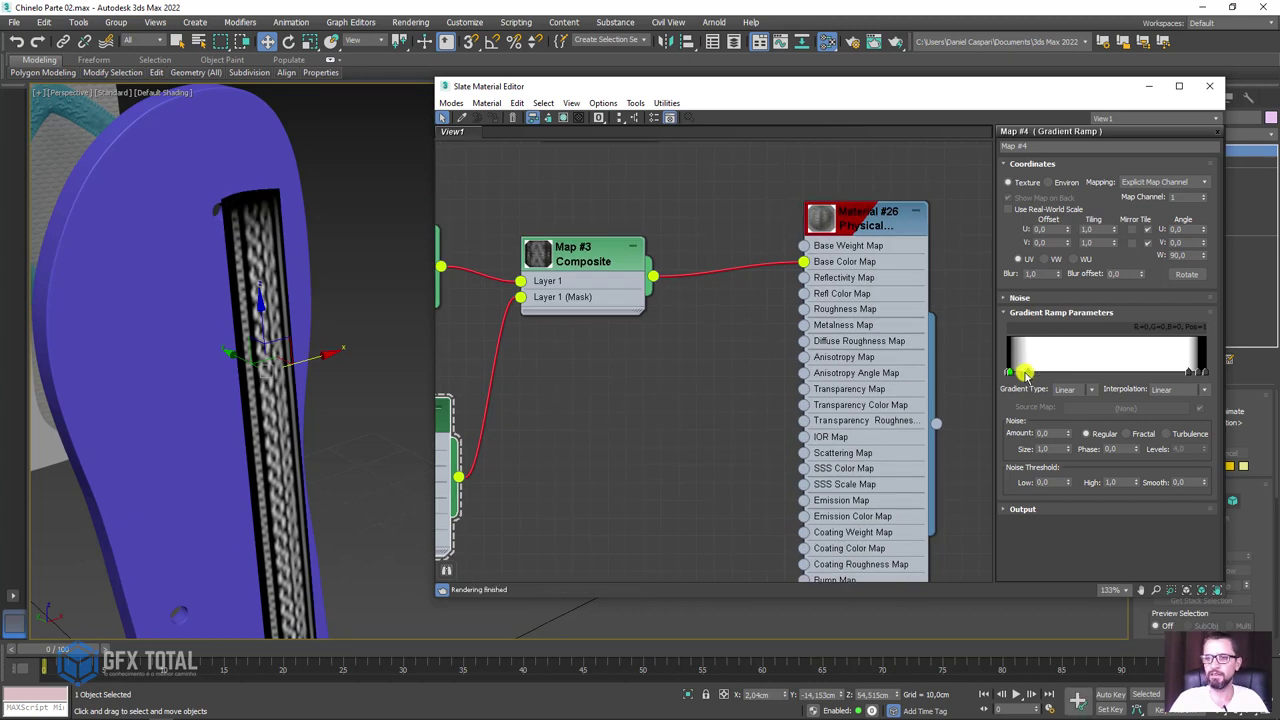
left_click_drag(1025, 373, 1014, 370)
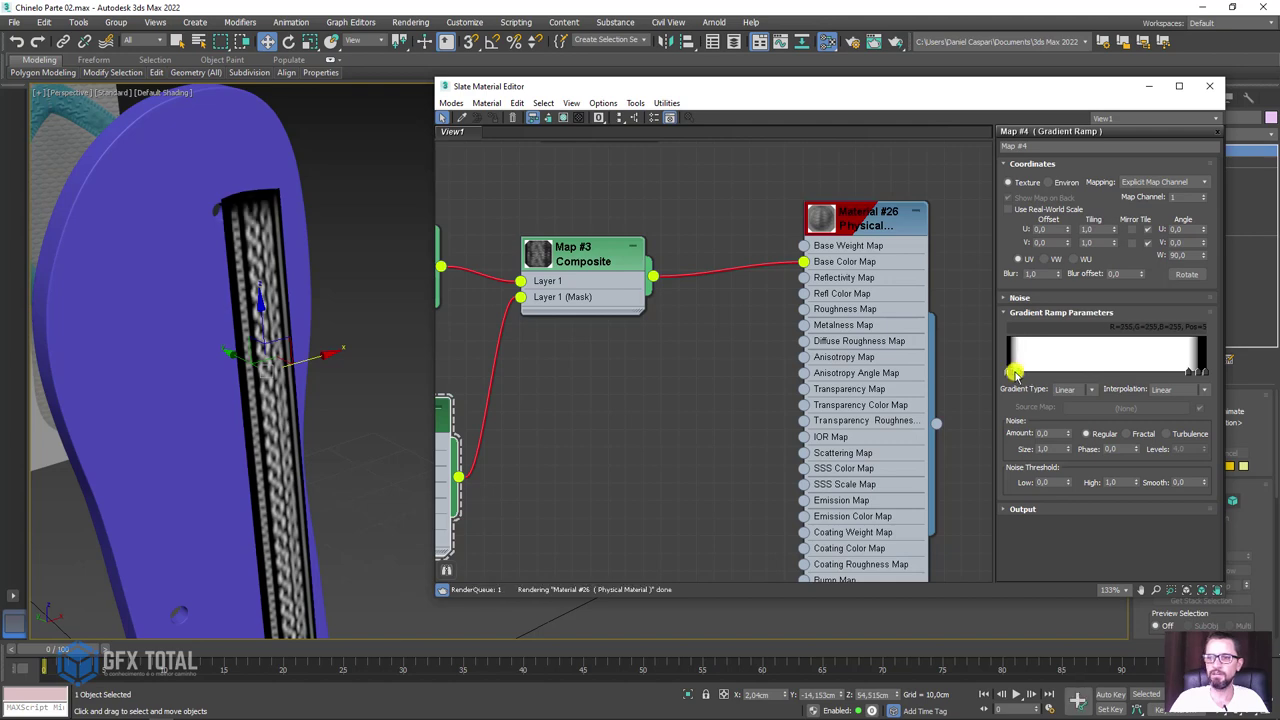
middle_click_drag(441, 289, 678, 320)
scroll(726, 316, "down", 2)
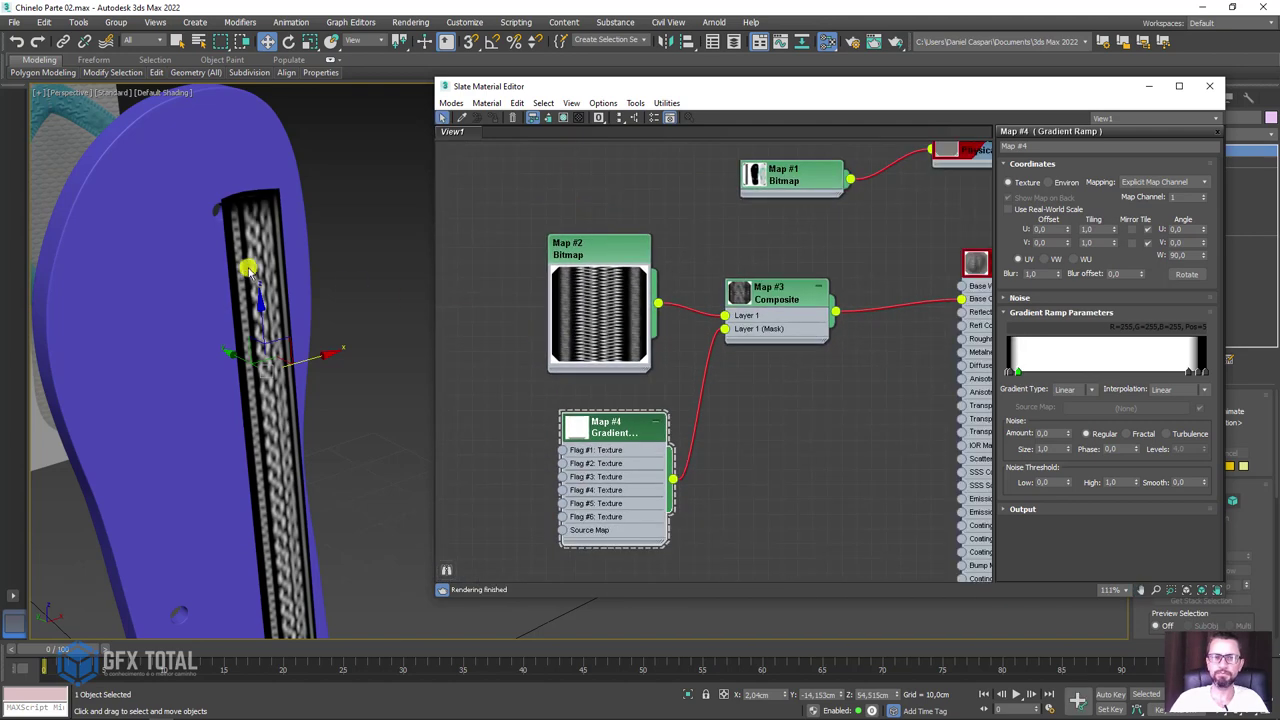
scroll(249, 230, "up", 3)
scroll(215, 178, "up", 2)
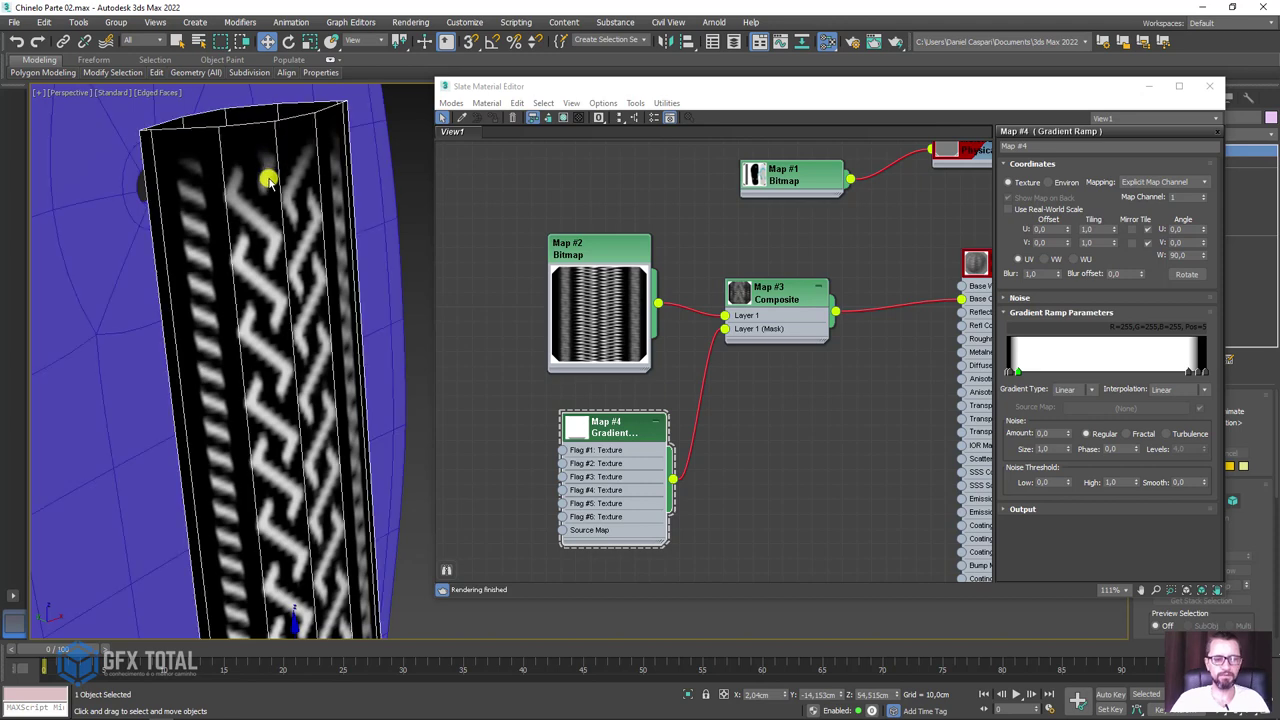
Step: Minimize the material editor and orbit around the sole strip to inspect the braided texture
left_click(1151, 89)
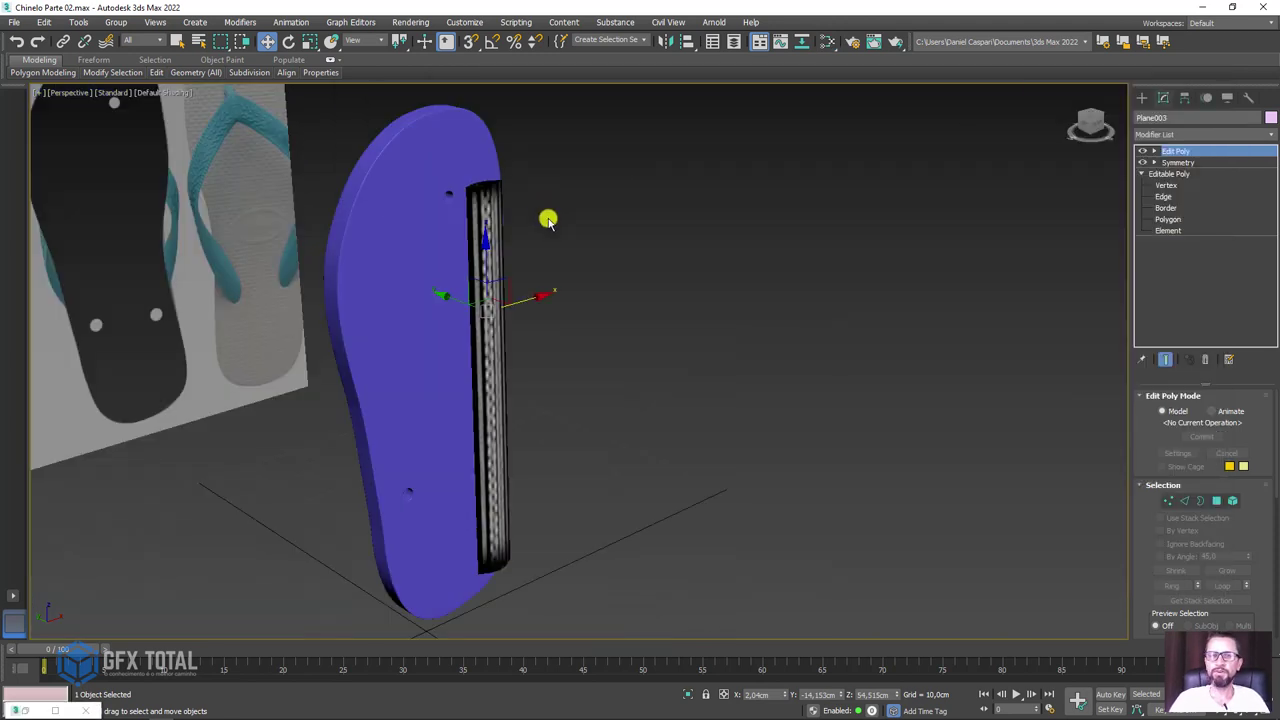
middle_click_drag(546, 217, 589, 309, "alt")
scroll(574, 311, "up", 3)
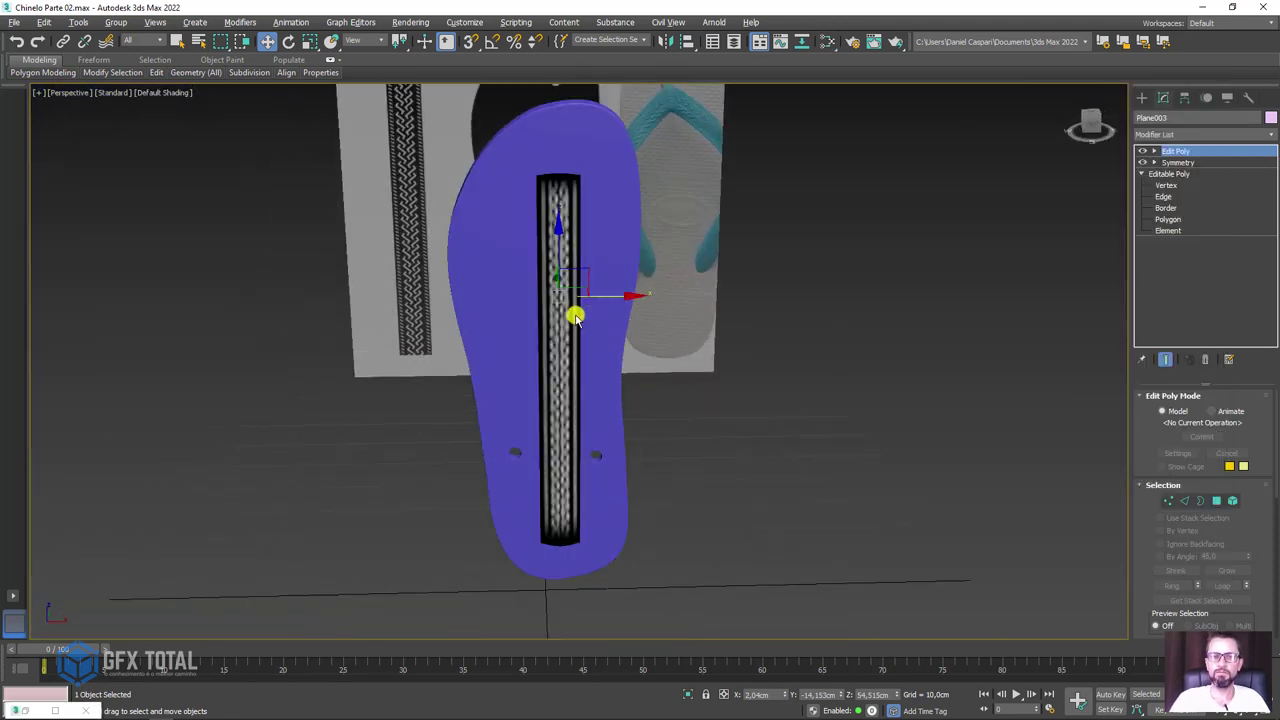
left_click(1154, 151)
middle_click_drag(648, 354, 597, 323, "alt")
scroll(538, 265, "up", 3)
scroll(555, 275, "down", 1)
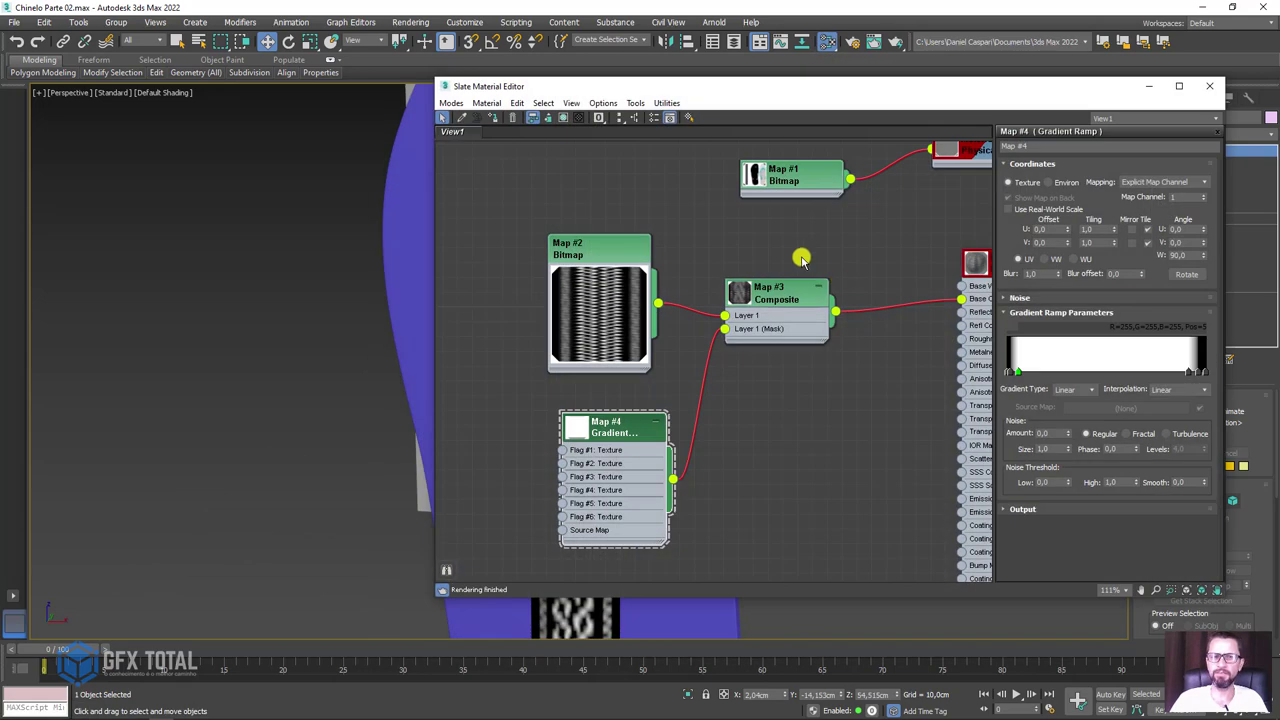
left_click(828, 41)
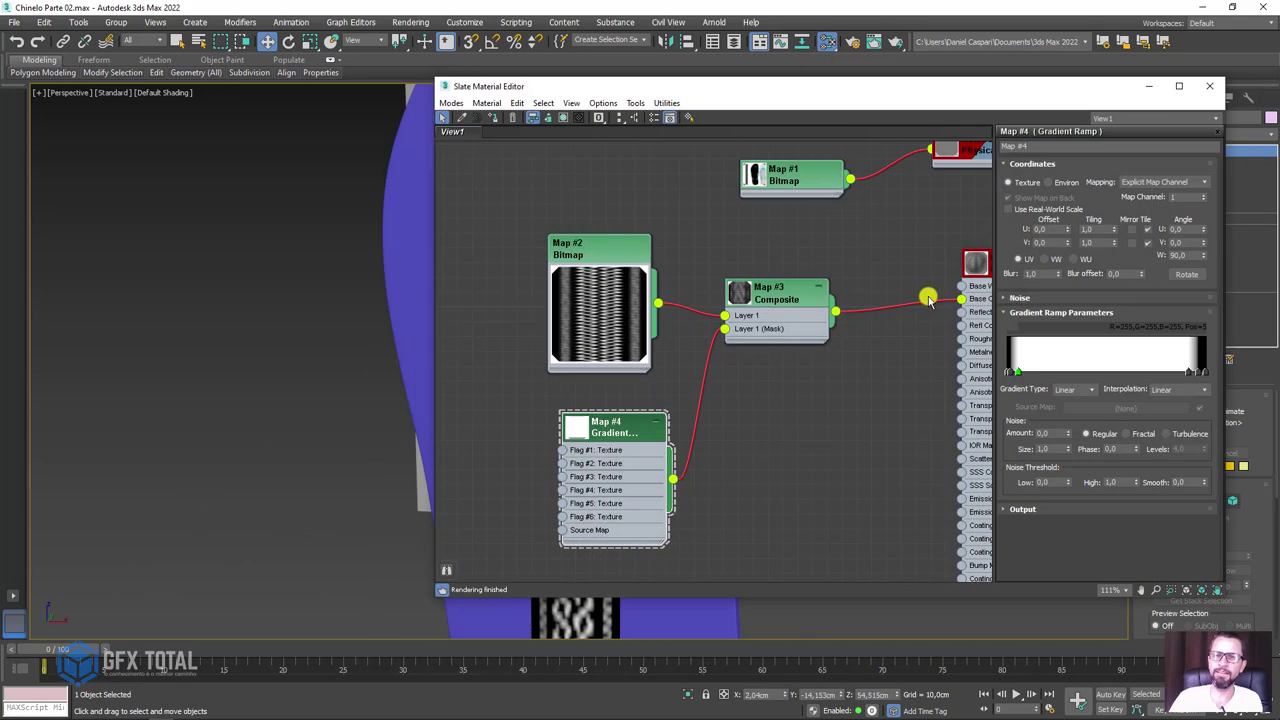
Step: Set the Map #2 bitmap's Tiling V value to 12
double_click(607, 254)
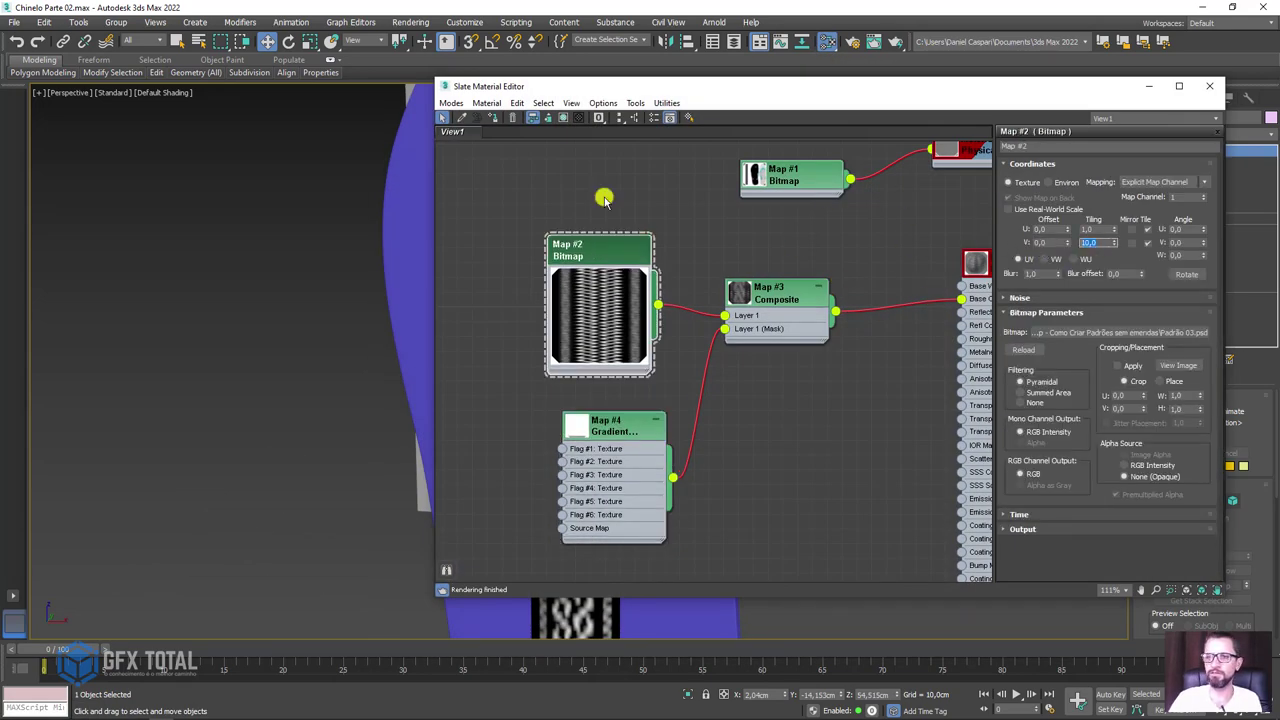
middle_click_drag(346, 210, 89, 277)
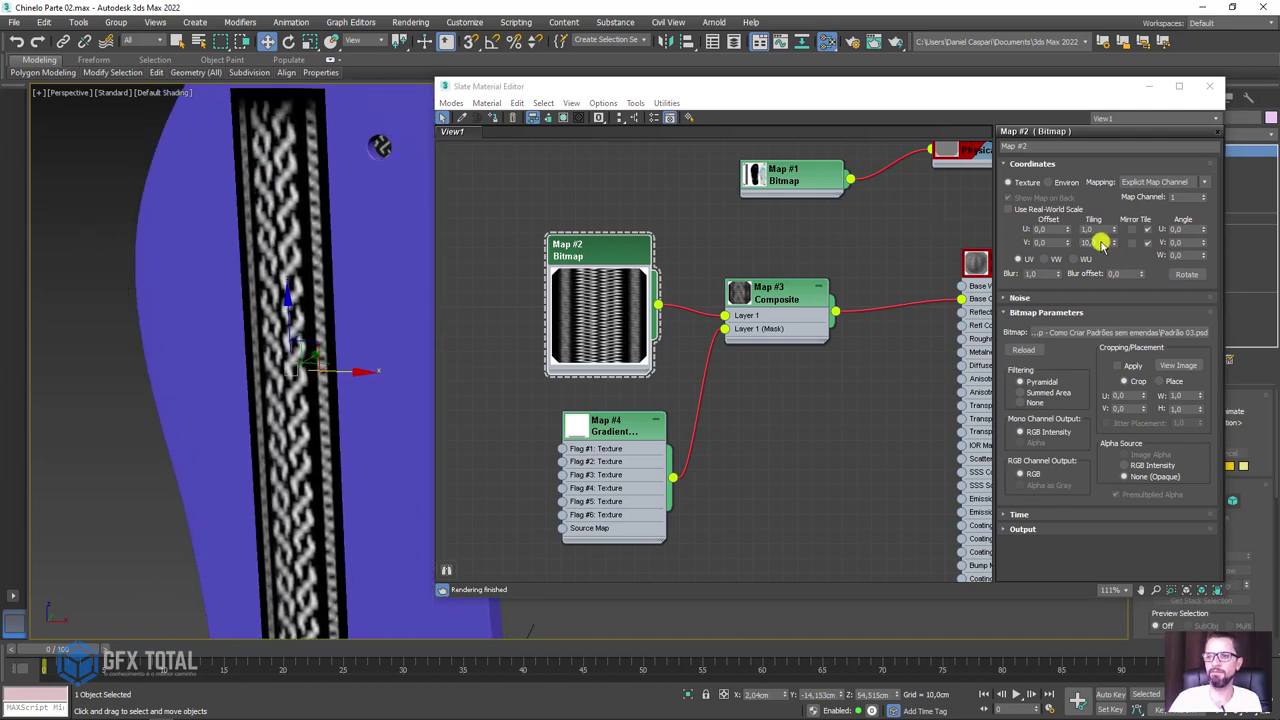
type("12")
key("Return")
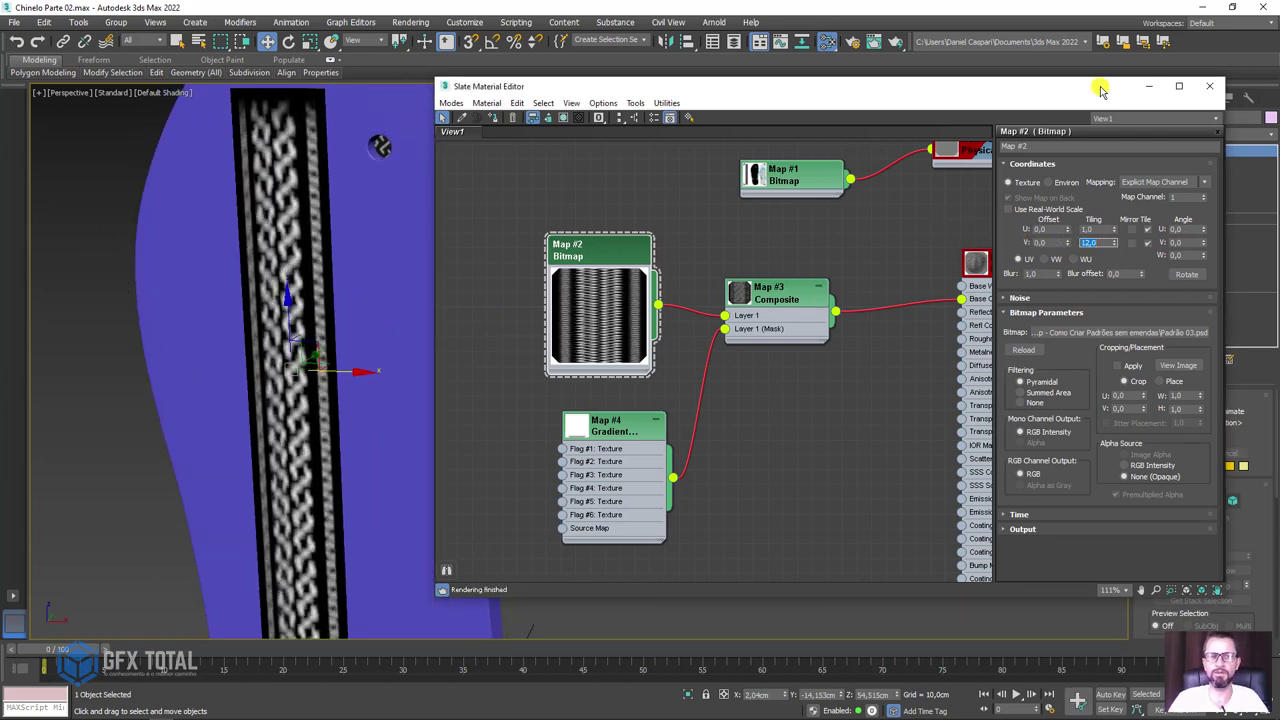
scroll(269, 229, "up", 2)
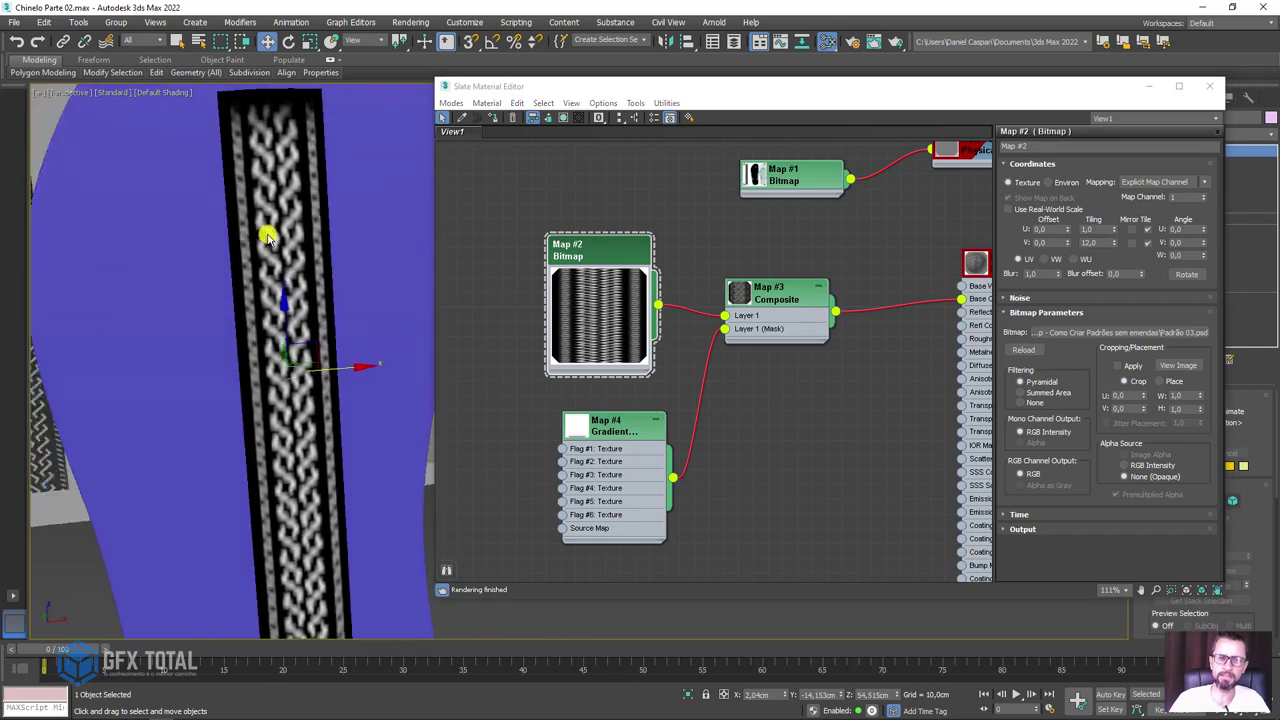
scroll(331, 374, "up", 2)
scroll(340, 295, "up", 2)
scroll(340, 295, "up", 3)
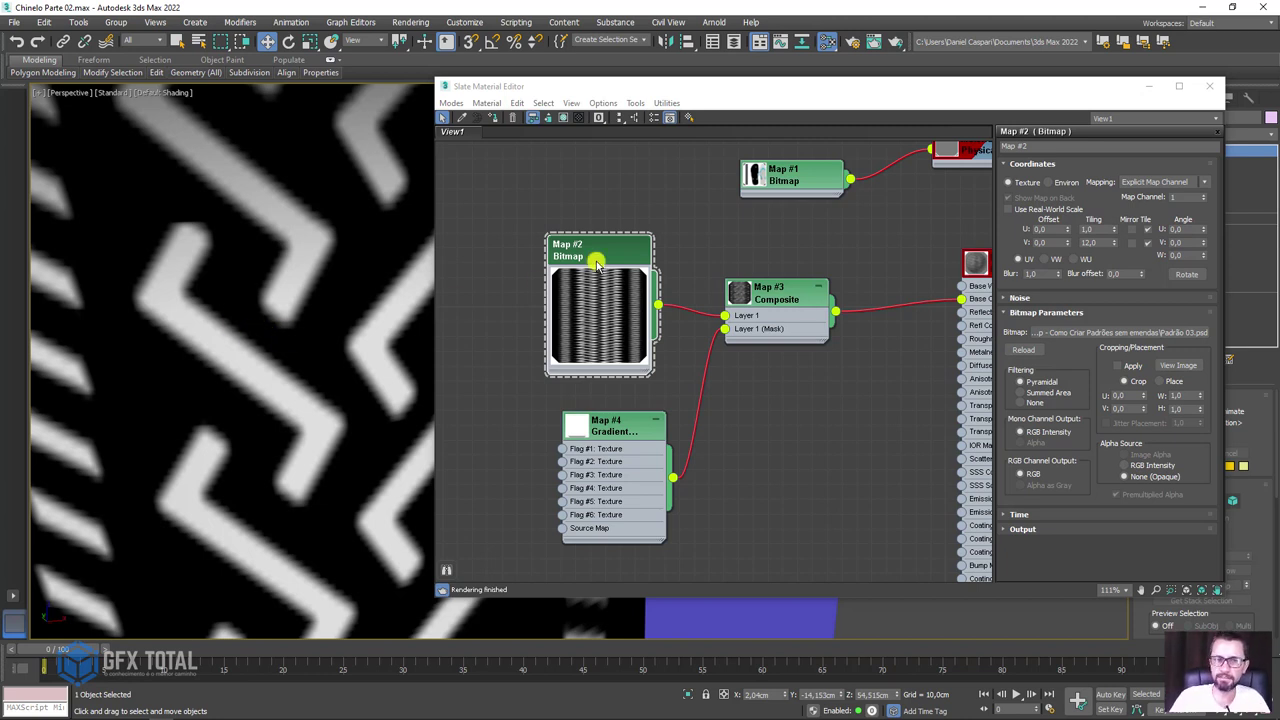
Step: Preview the Padrão 03.psd bitmap image, then close the preview
left_click_drag(596, 261, 581, 231)
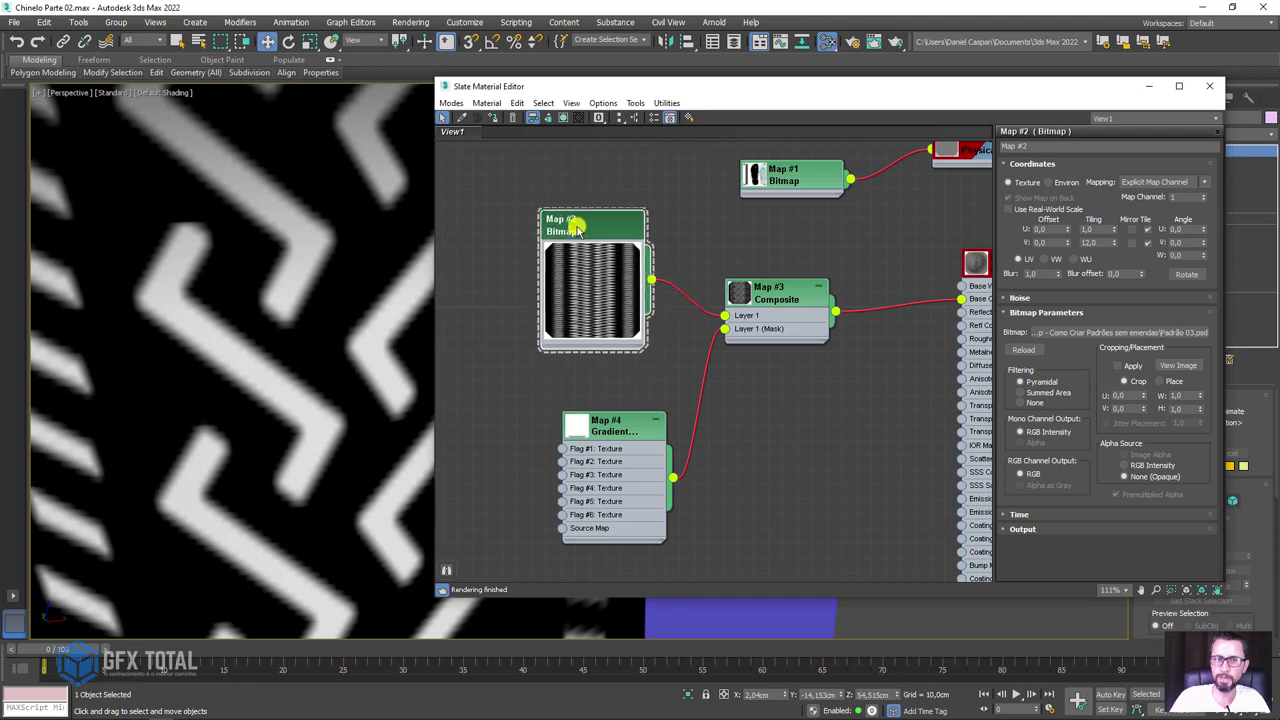
left_click(1186, 365)
scroll(533, 360, "down", 4)
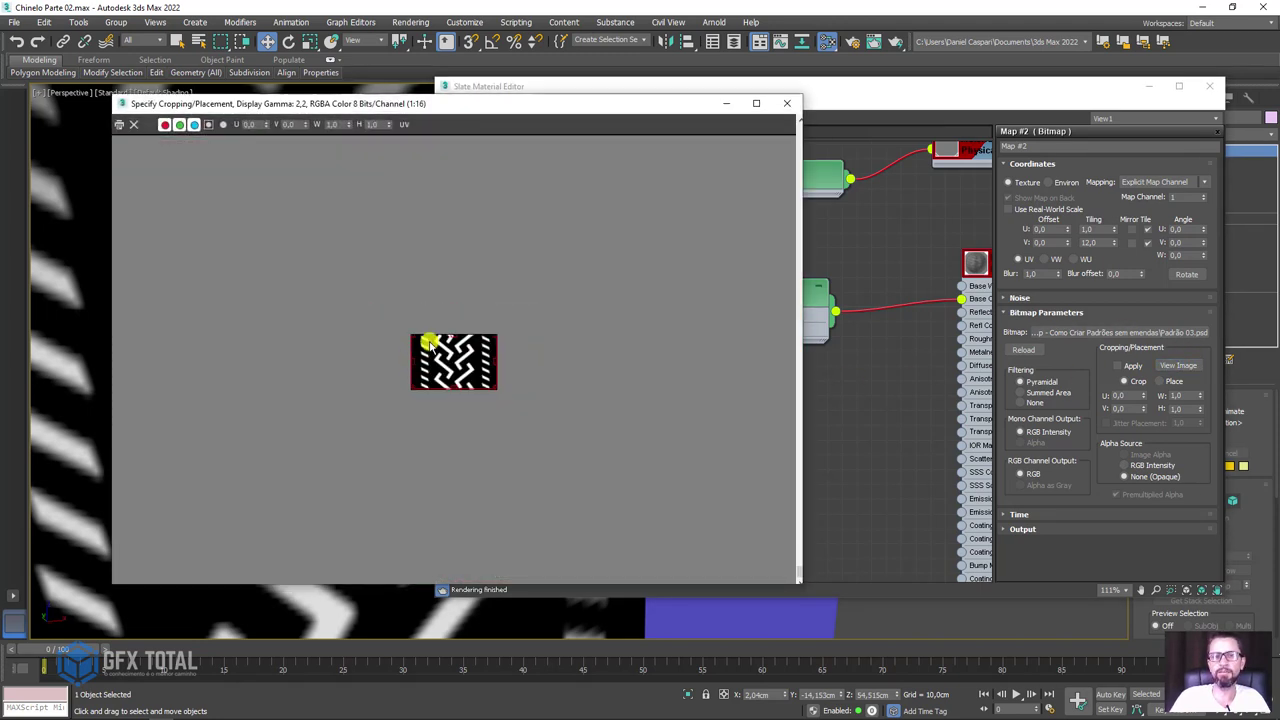
scroll(478, 338, "up", 2)
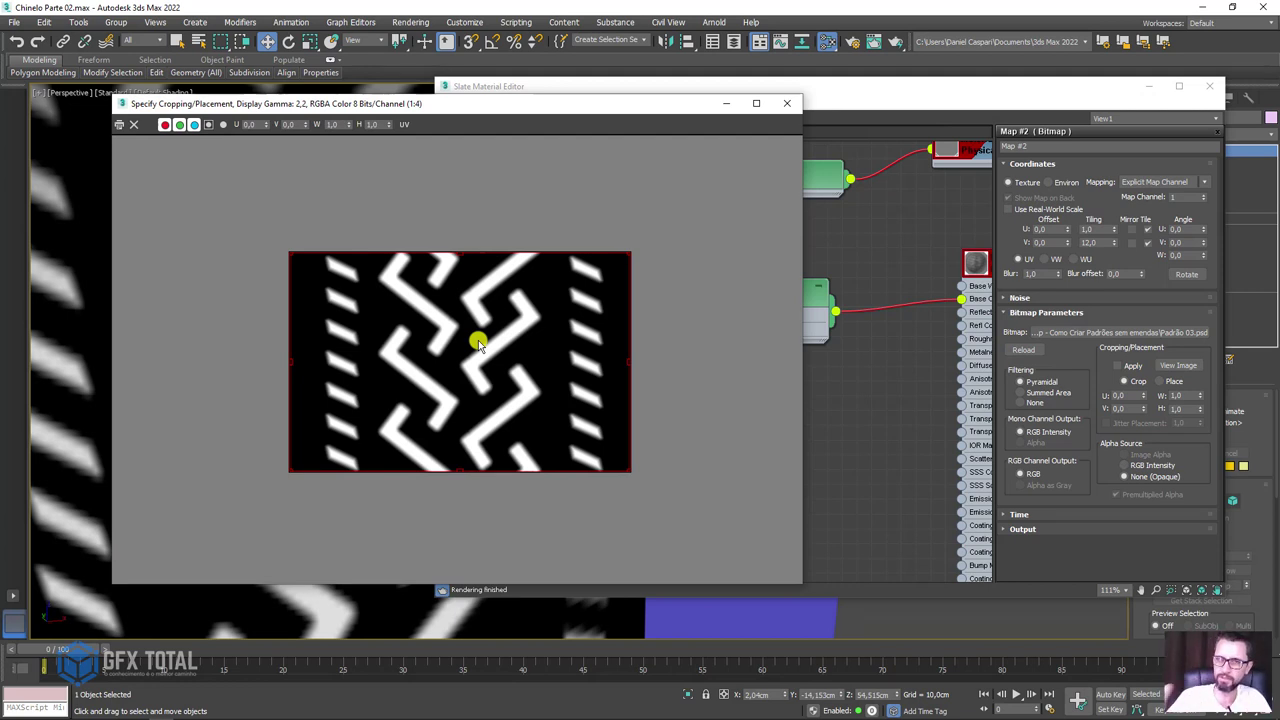
left_click(787, 103)
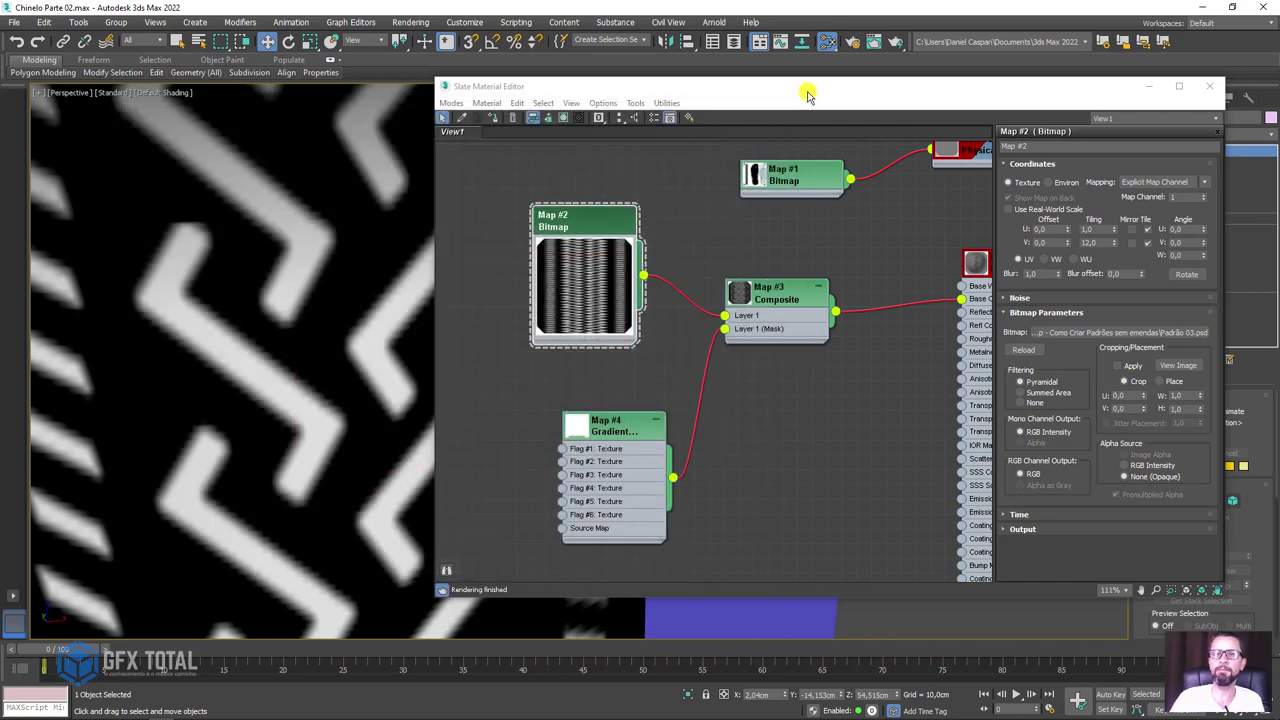
left_click_drag(808, 90, 582, 302)
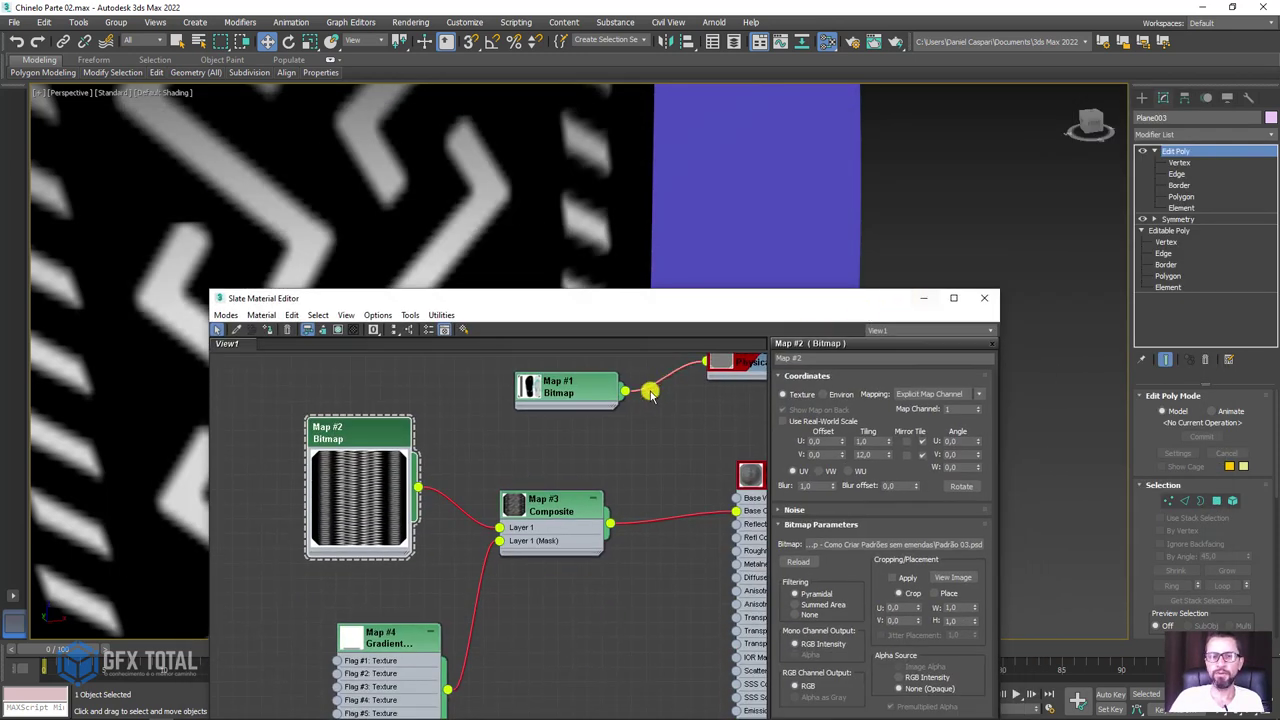
Step: Disconnect the Composite map from Base Color and delete Physical Material #26
middle_click_drag(708, 477, 582, 342)
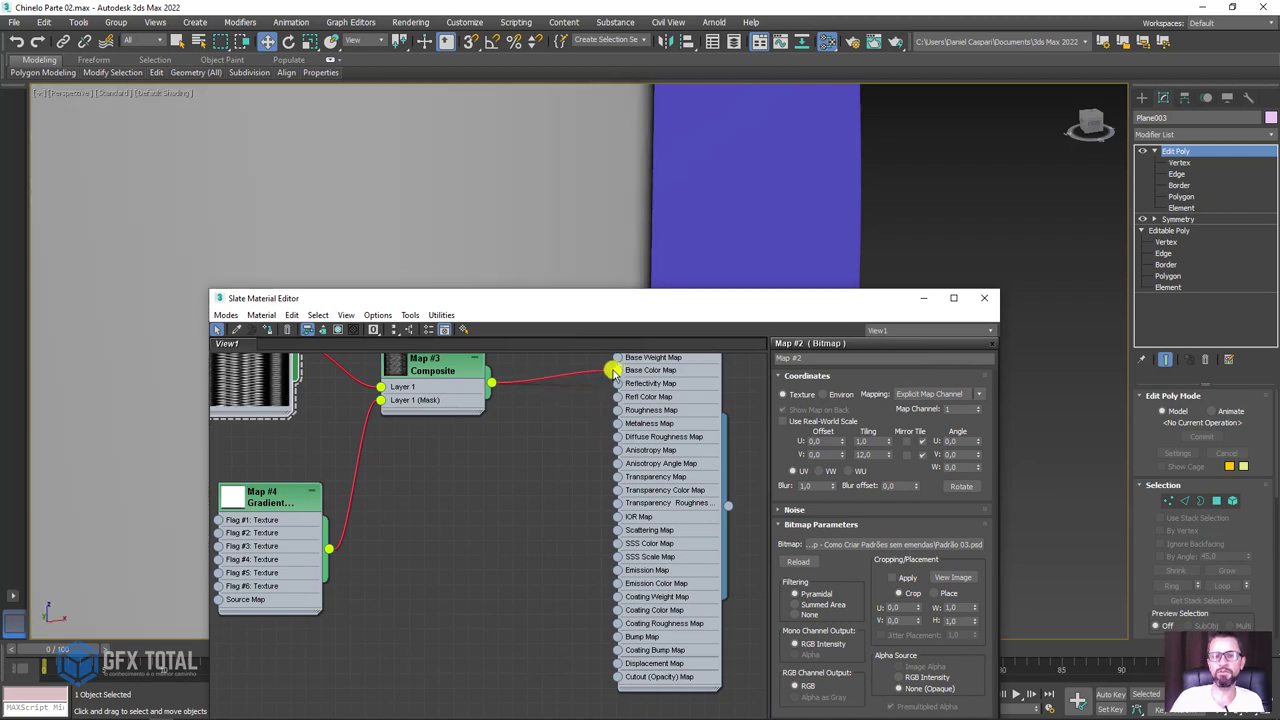
middle_click_drag(610, 370, 607, 386)
mouse_move(607, 386)
left_mouse_down()
mouse_move(566, 508)
mouse_move(563, 430)
left_mouse_up()
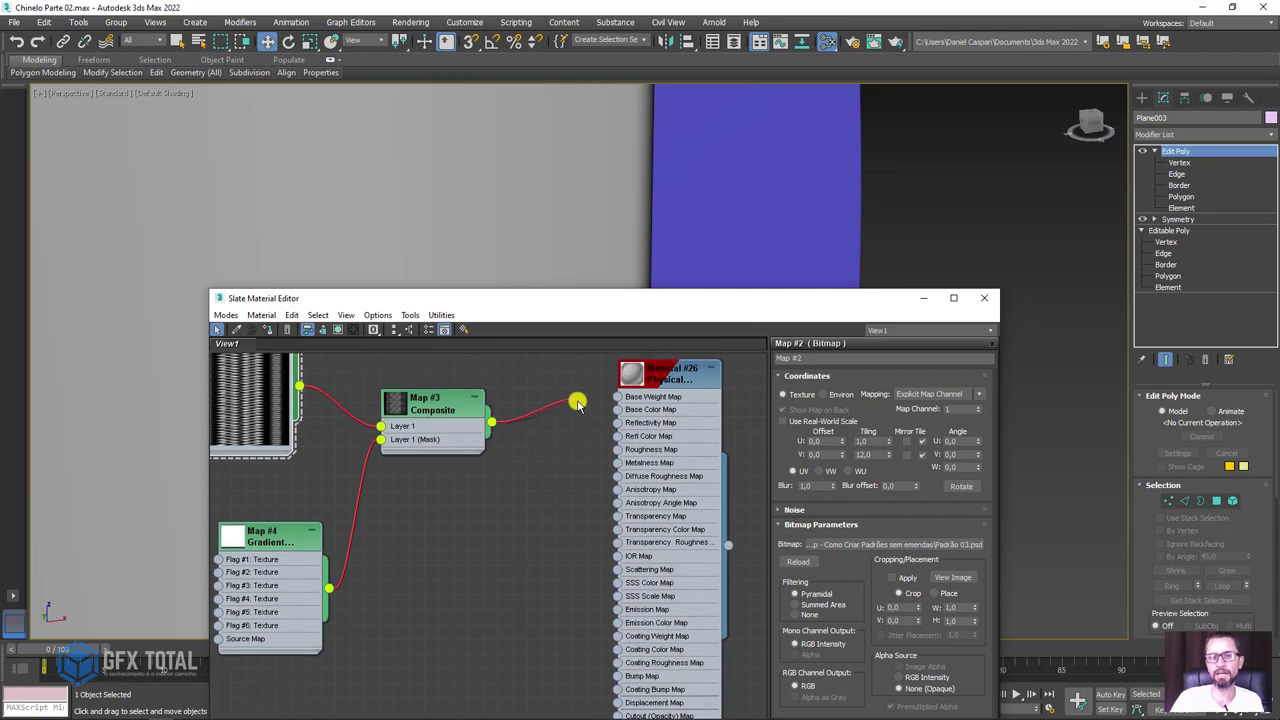
left_click_drag(624, 398, 688, 425)
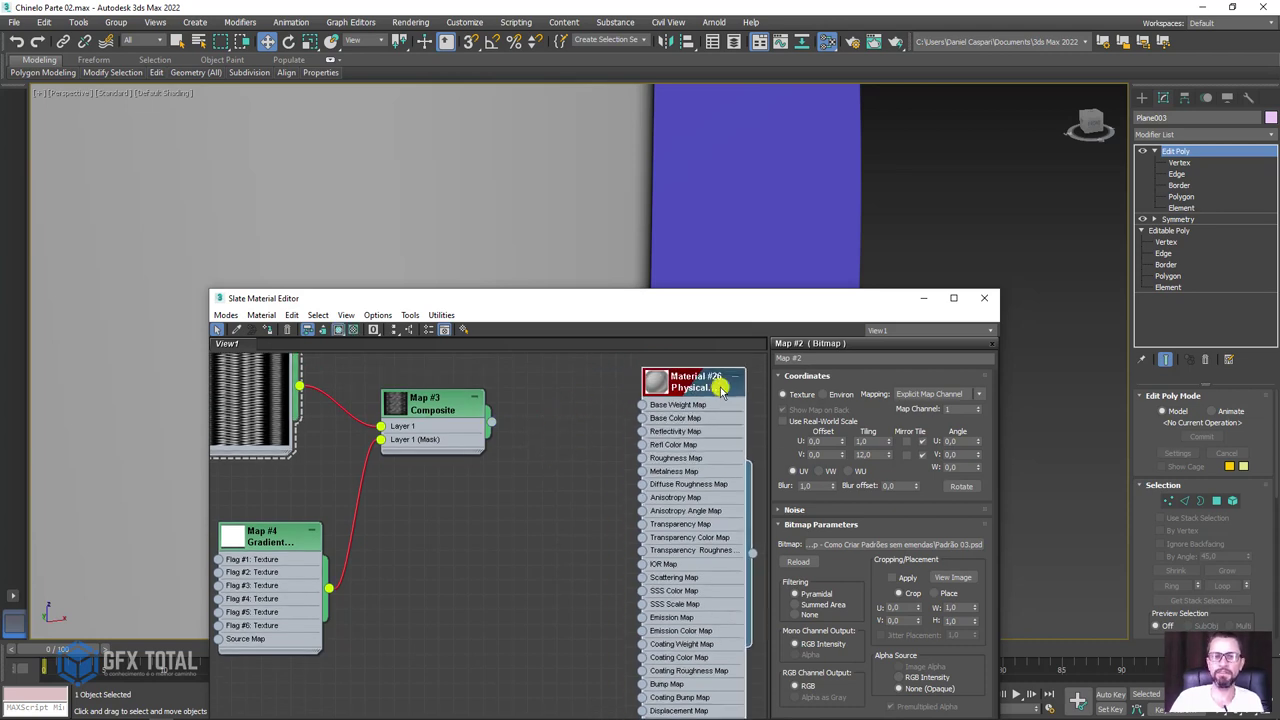
key("Delete")
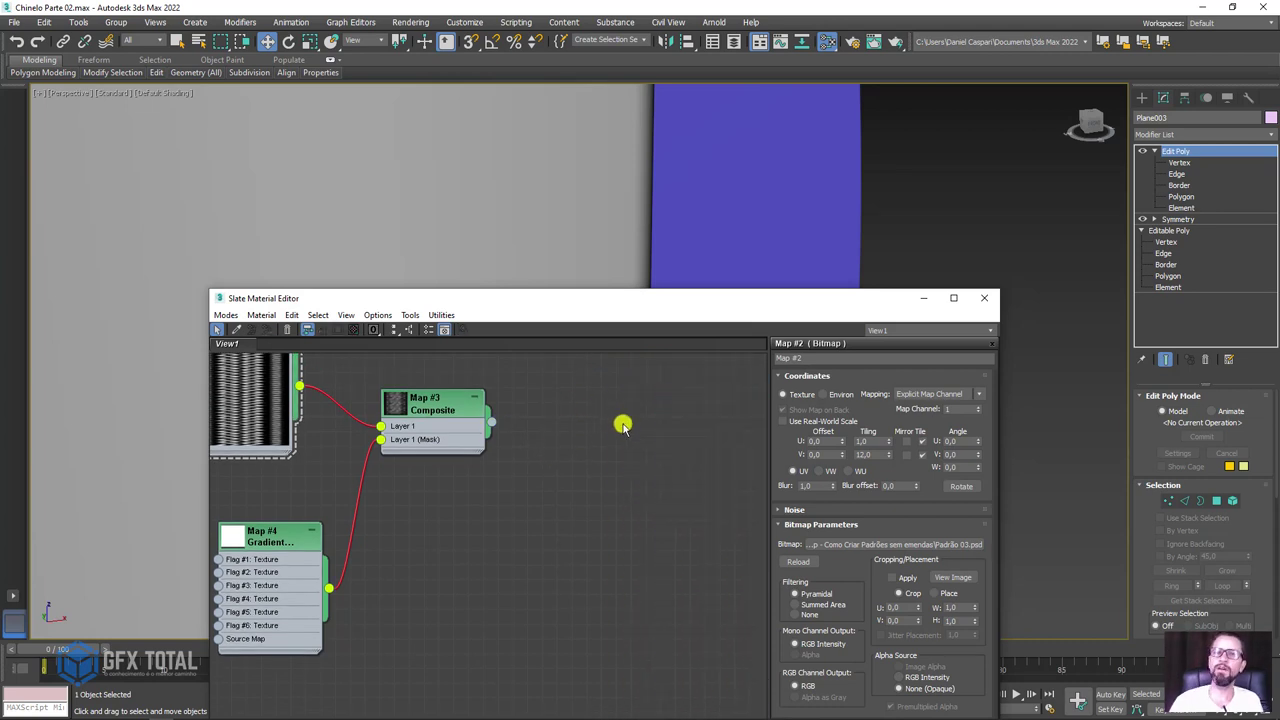
right_click(532, 382)
mouse_move(571, 389)
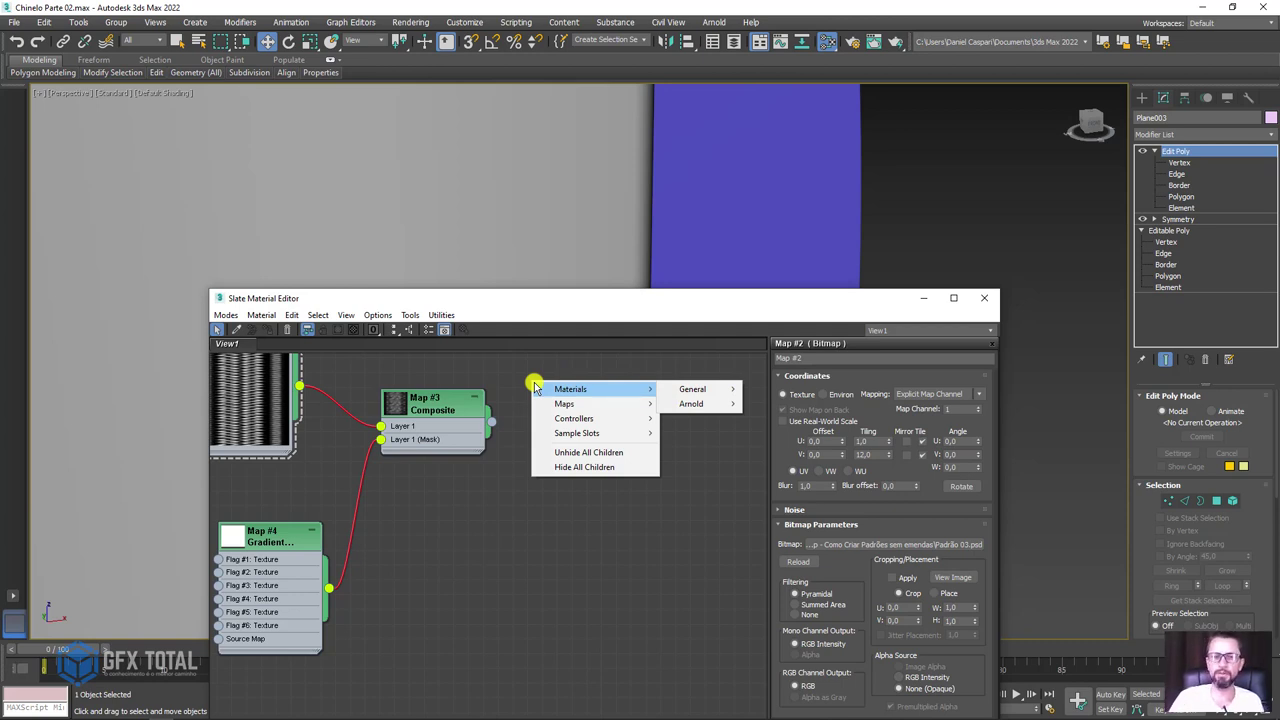
left_click(748, 328)
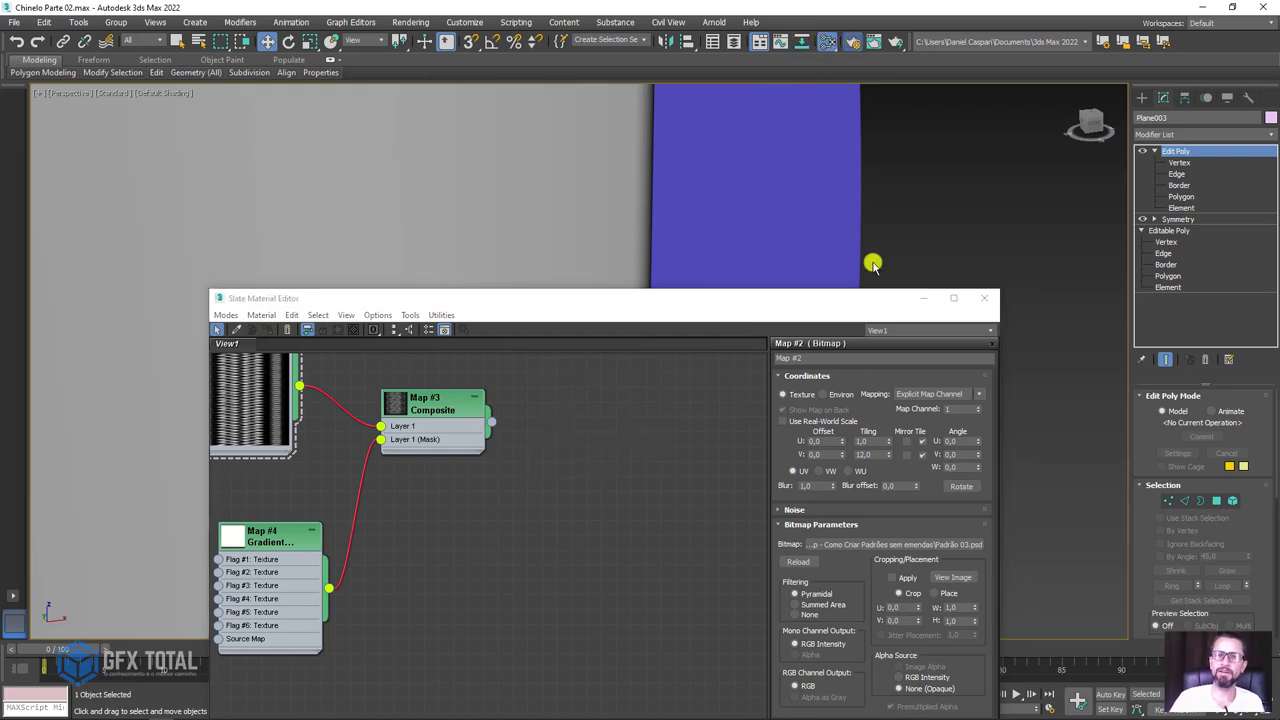
Step: Switch the production renderer to V-Ray 5
left_click(495, 160)
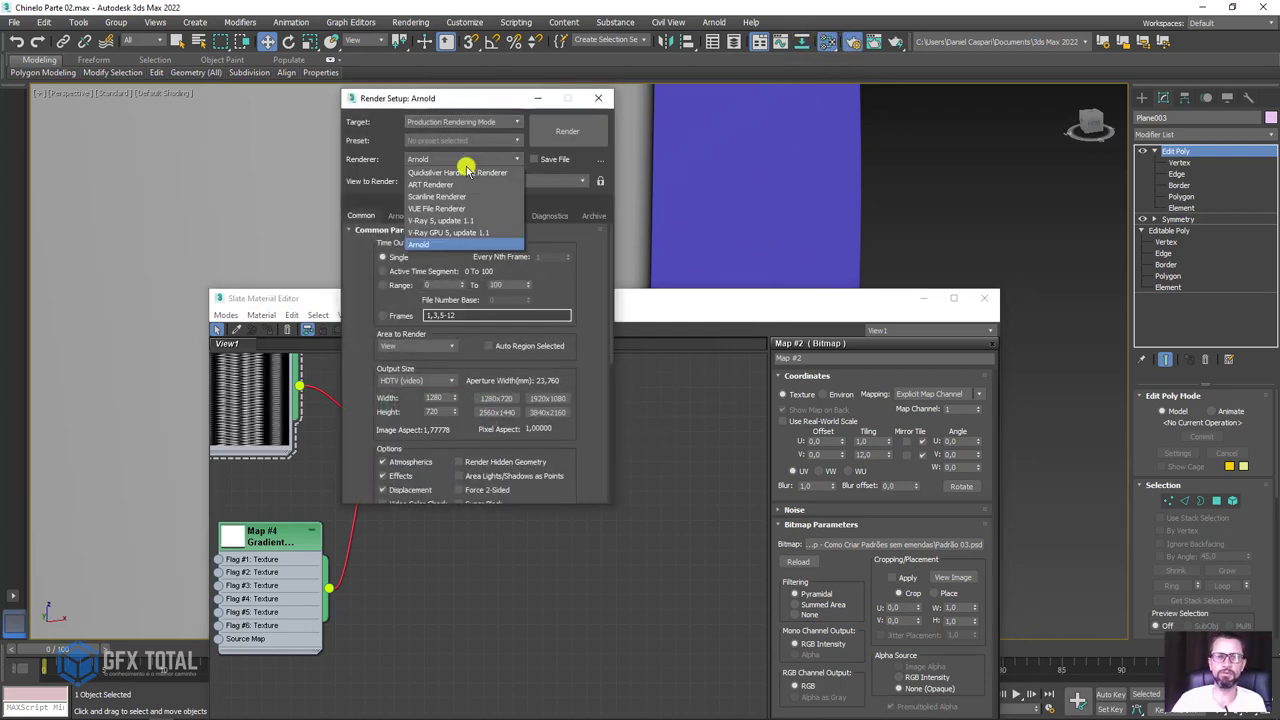
left_click(448, 222)
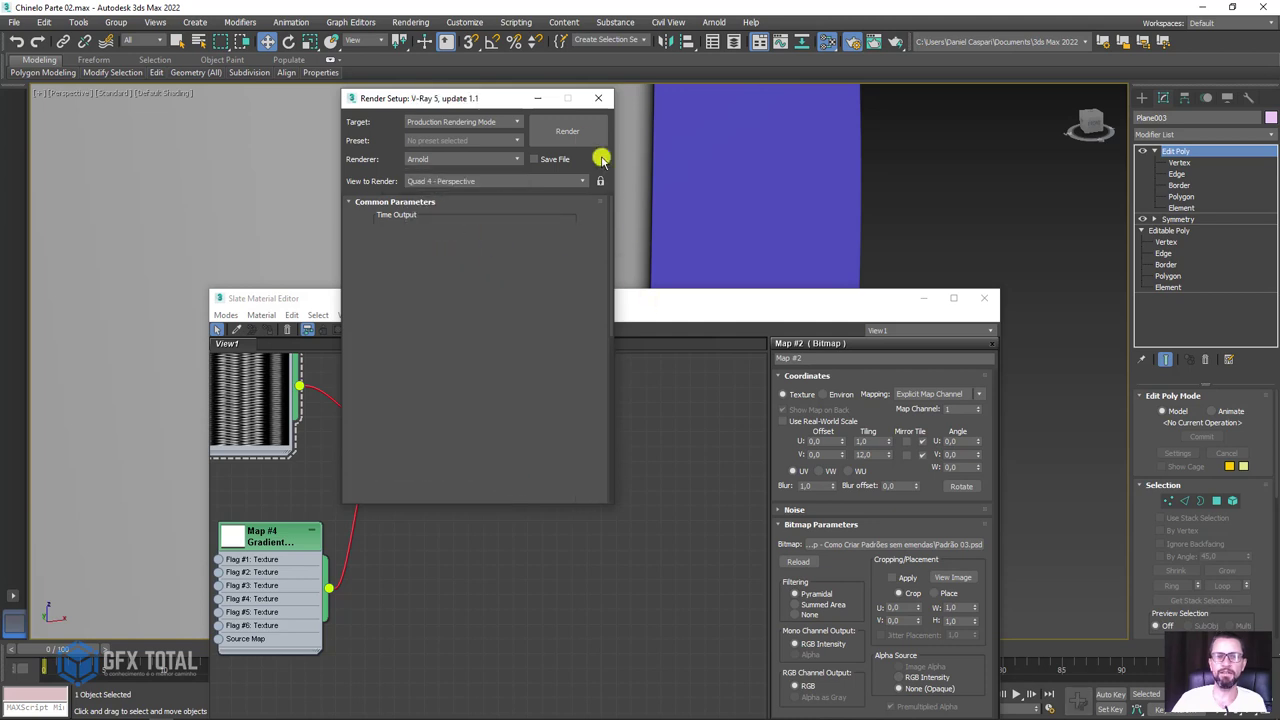
left_click(597, 99)
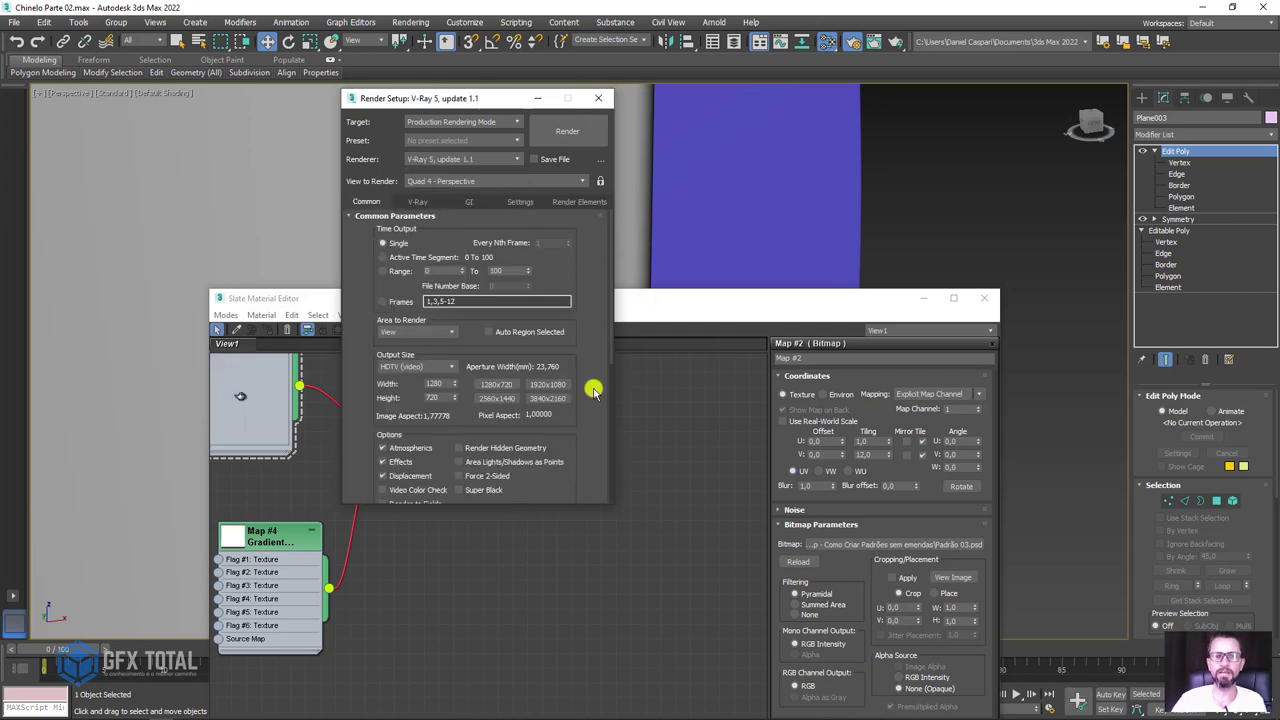
Step: Add a new VRayMtl, Material #27, with Composite Map #3 in its Bump slot
right_click(533, 403)
mouse_move(590, 409)
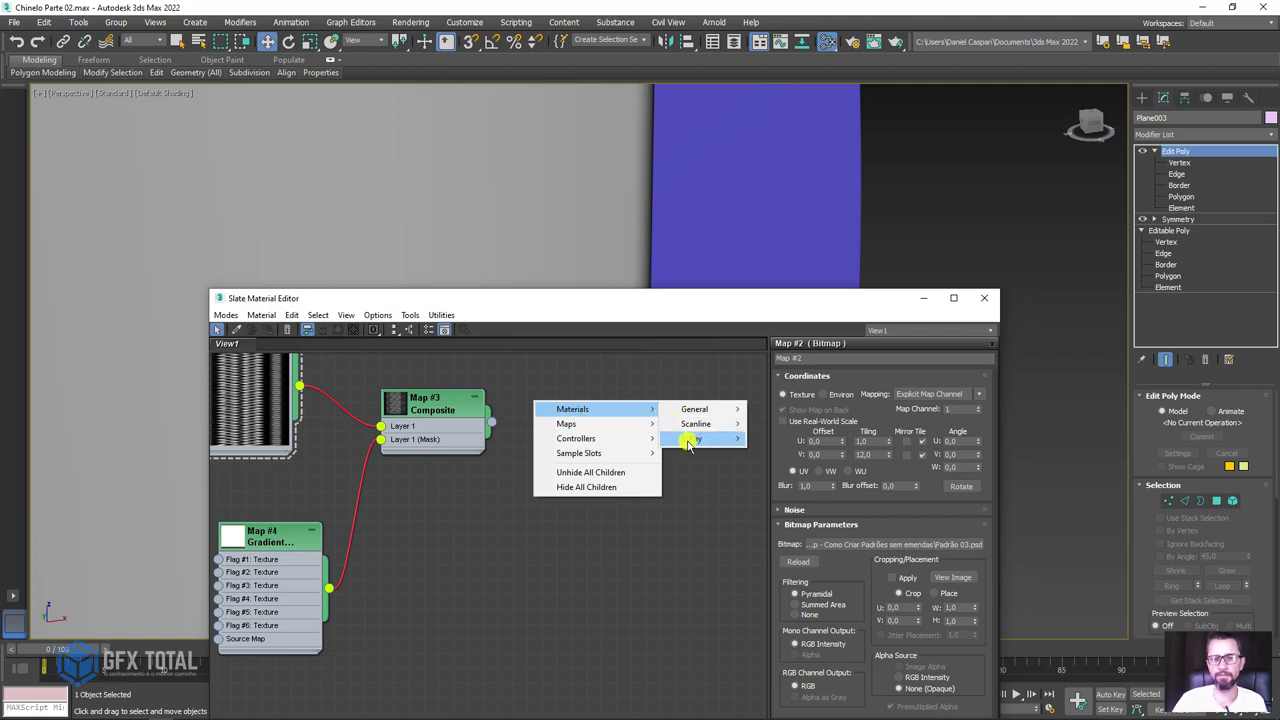
mouse_move(700, 439)
left_click(772, 282)
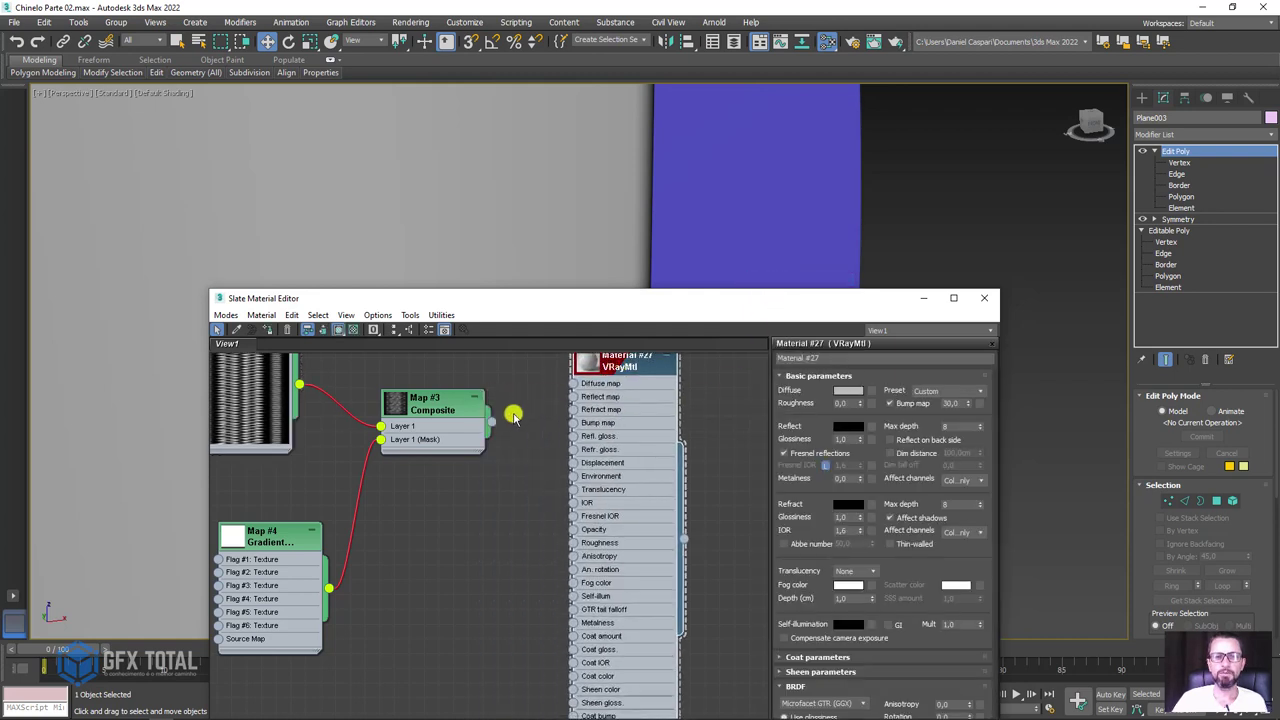
scroll(514, 414, "down", 1)
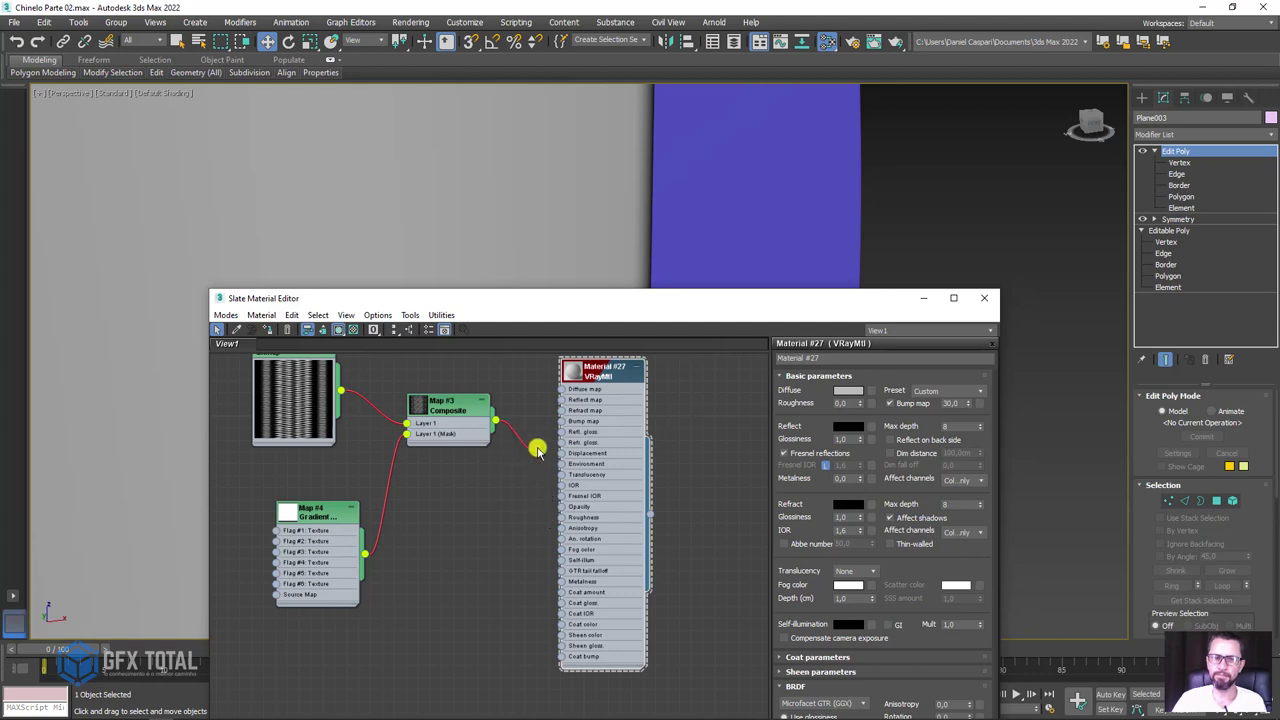
left_click_drag(522, 471, 563, 423)
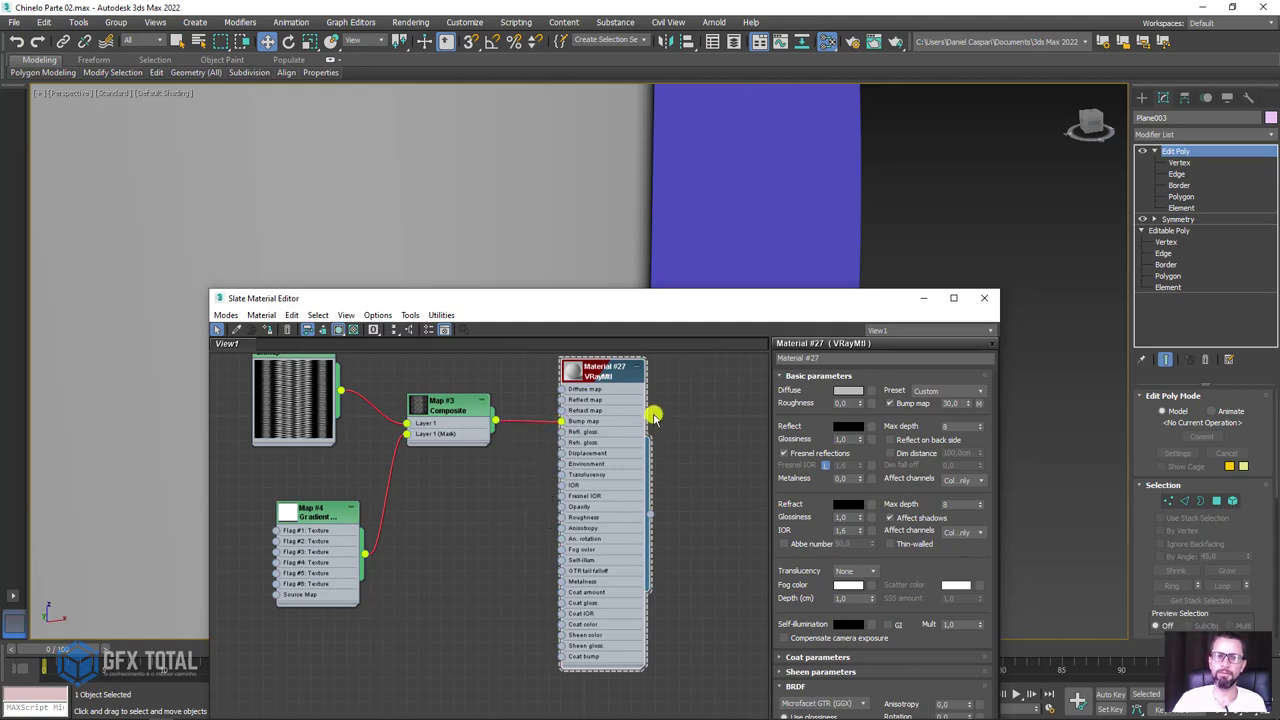
Step: Select the strap piece Plane003 and turn on Edged Faces display
left_click(535, 214)
scroll(535, 214, "down", 2)
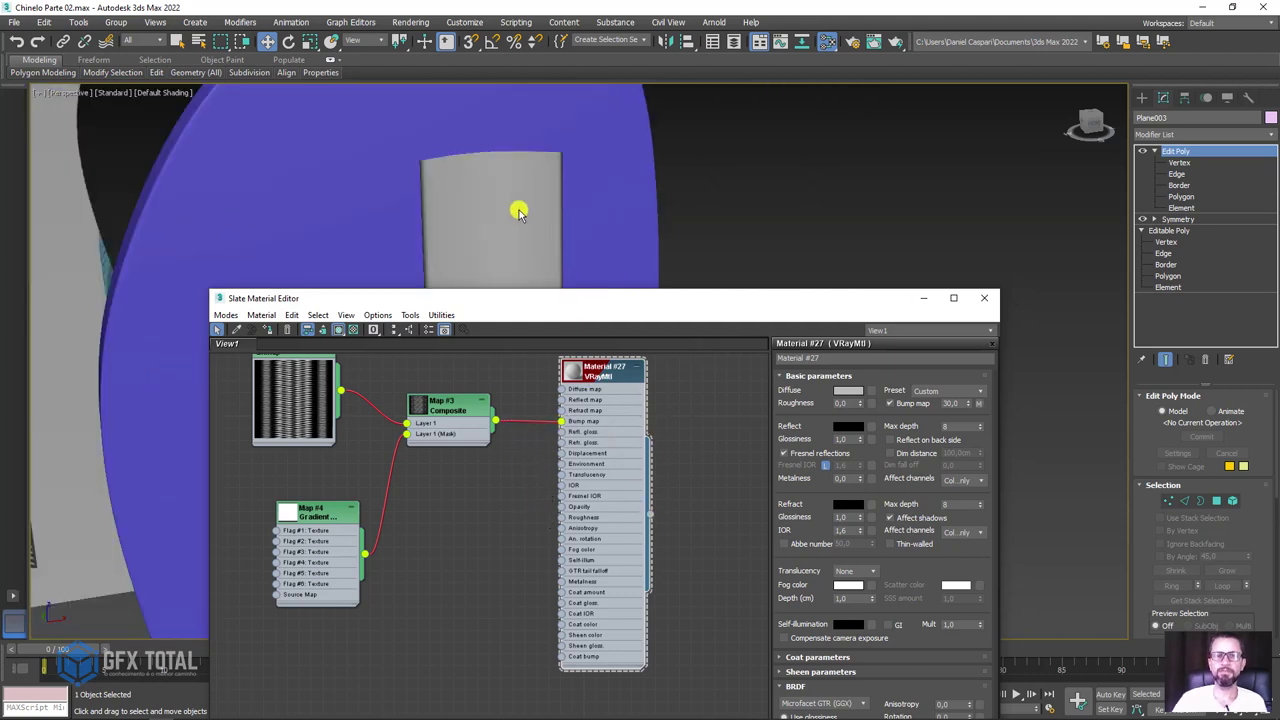
scroll(518, 210, "down", 3)
key("F4")
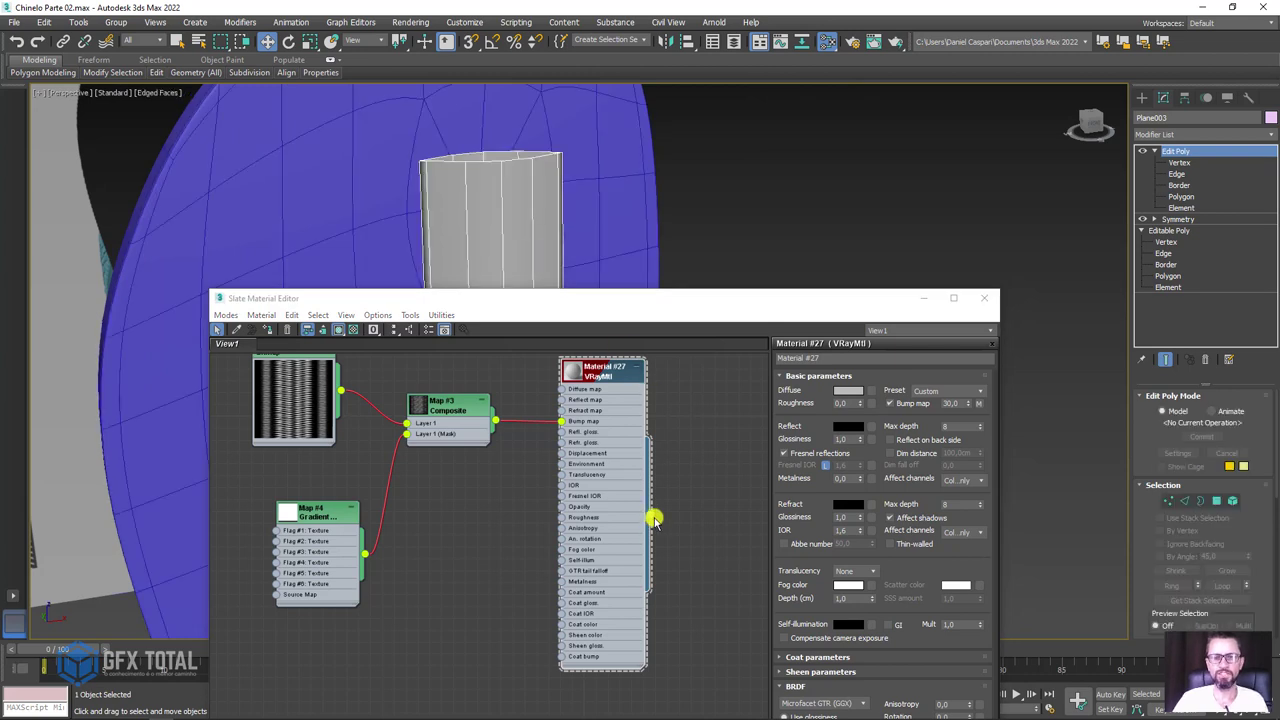
left_click(651, 514)
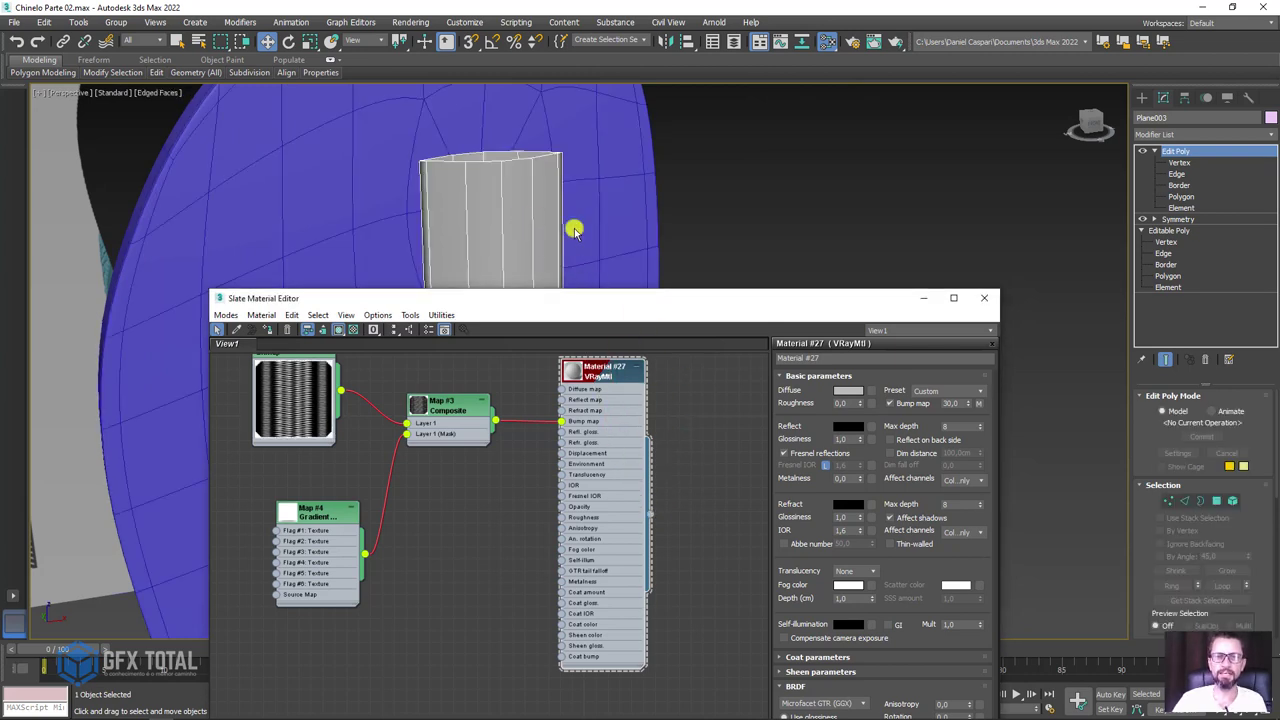
Step: Draw a VRayLight plane light below the flip-flop
left_click(920, 300)
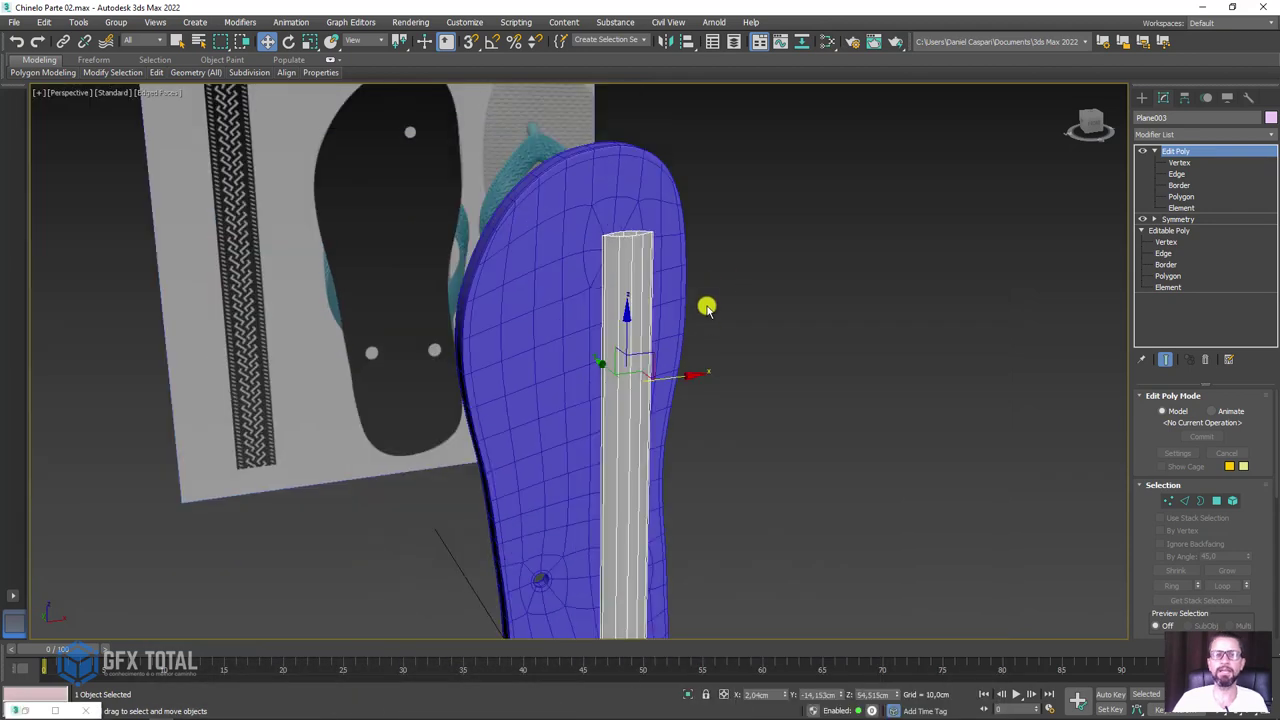
scroll(703, 330, "down", 5)
left_click(1143, 103)
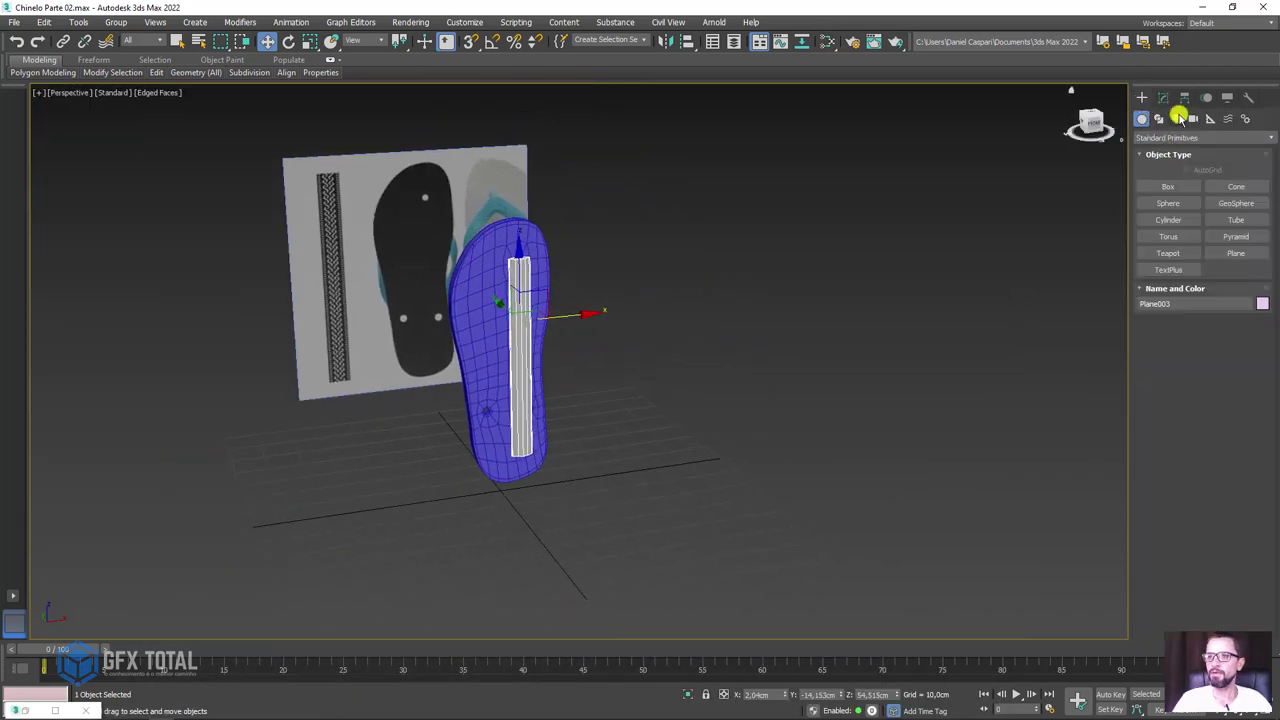
left_click(1176, 118)
left_click(1171, 137)
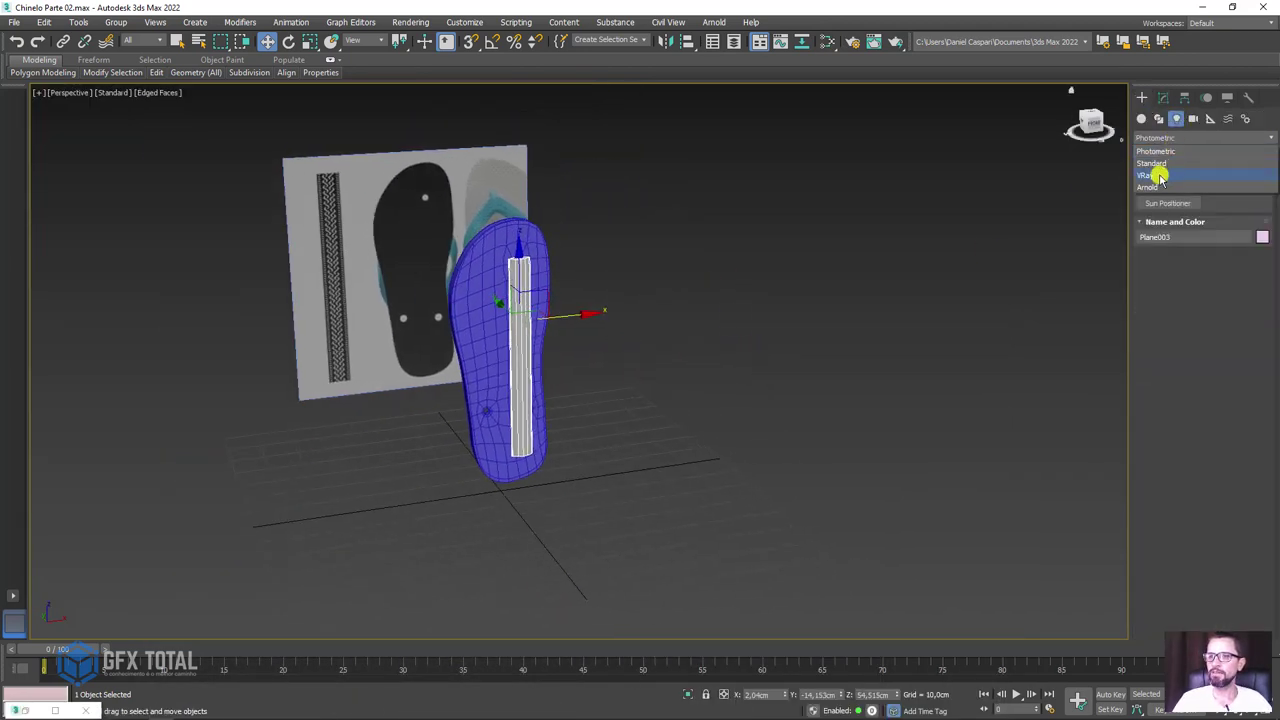
left_click(1158, 176)
left_click(1168, 186)
left_click_drag(529, 517, 846, 614)
right_click(729, 537)
Step: Rotate and move the plane light so it aims at the flip-flop sole
key("e")
mouse_move(689, 531)
left_mouse_down()
mouse_move(720, 574)
mouse_move(734, 640)
mouse_move(697, 591)
mouse_move(817, 331)
mouse_move(857, 380)
left_mouse_up()
key("w")
mouse_move(857, 380)
middle_mouse_down("alt")
mouse_move(800, 366)
mouse_move(672, 407)
mouse_move(829, 443)
middle_mouse_up("alt")
key("e")
mouse_move(831, 449)
left_mouse_down()
mouse_move(857, 449)
mouse_move(875, 360)
mouse_move(789, 360)
left_mouse_up()
scroll(529, 306, "up", 5)
scroll(538, 292, "up", 2)
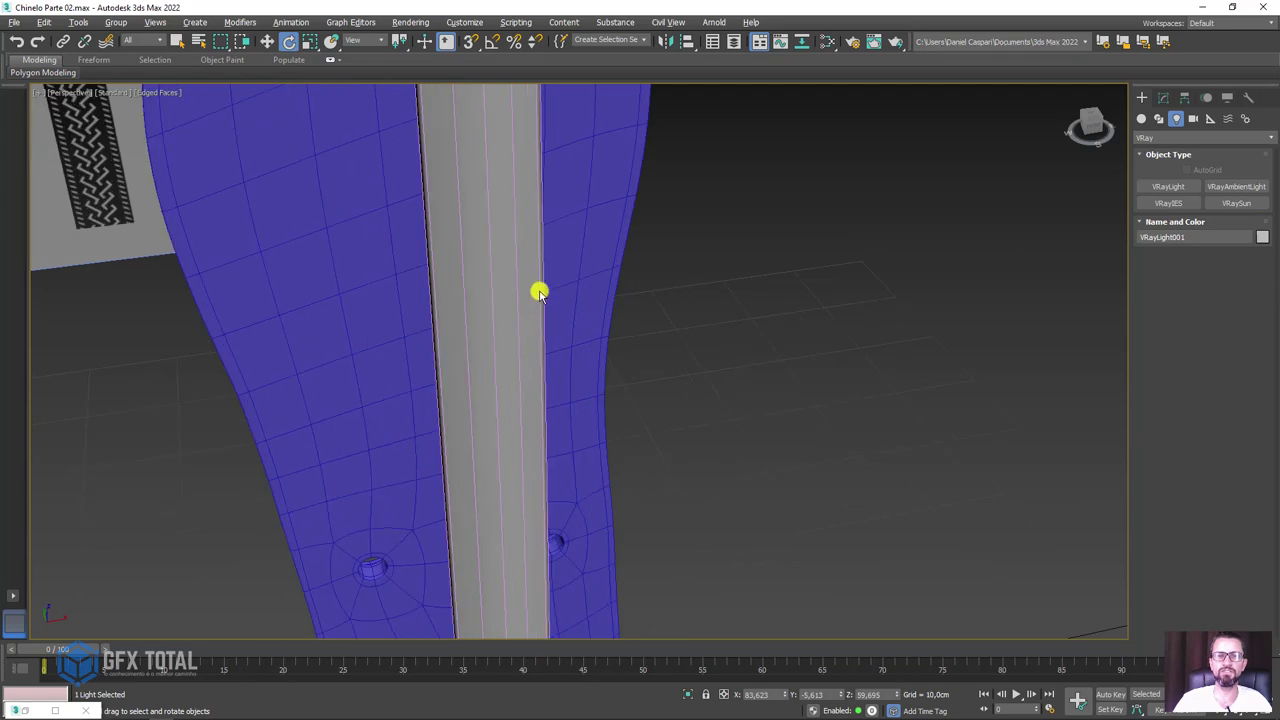
mouse_move(538, 292)
middle_mouse_down("alt")
mouse_move(654, 391)
mouse_move(597, 149)
middle_mouse_up("alt")
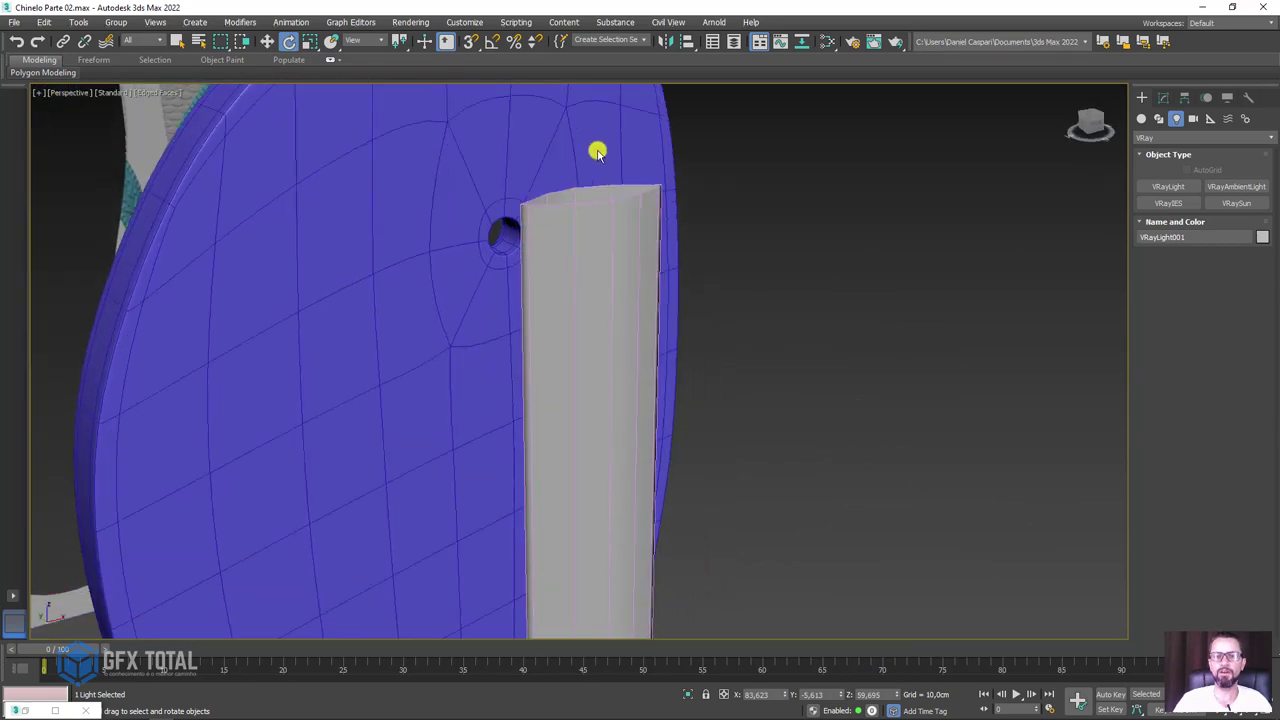
Step: Render the strap close-up in V-Ray and stop once the zigzag bump is visible
left_click(893, 42)
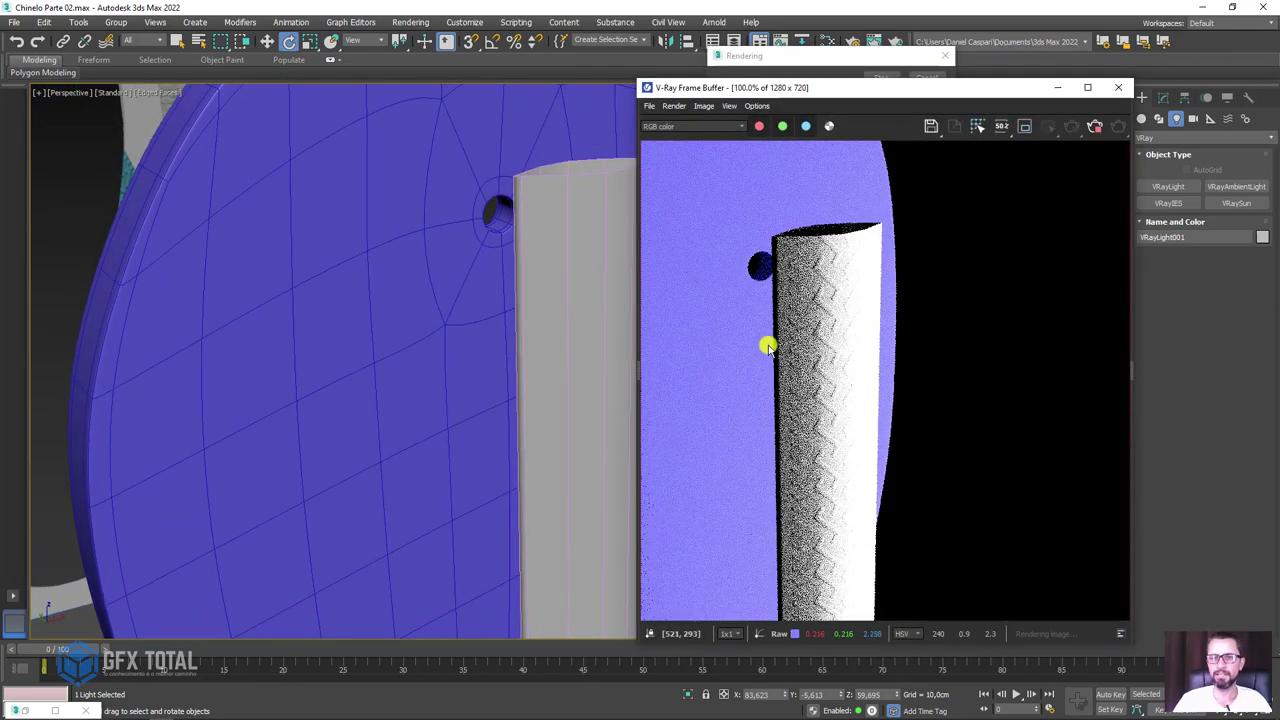
scroll(837, 277, "up", 2)
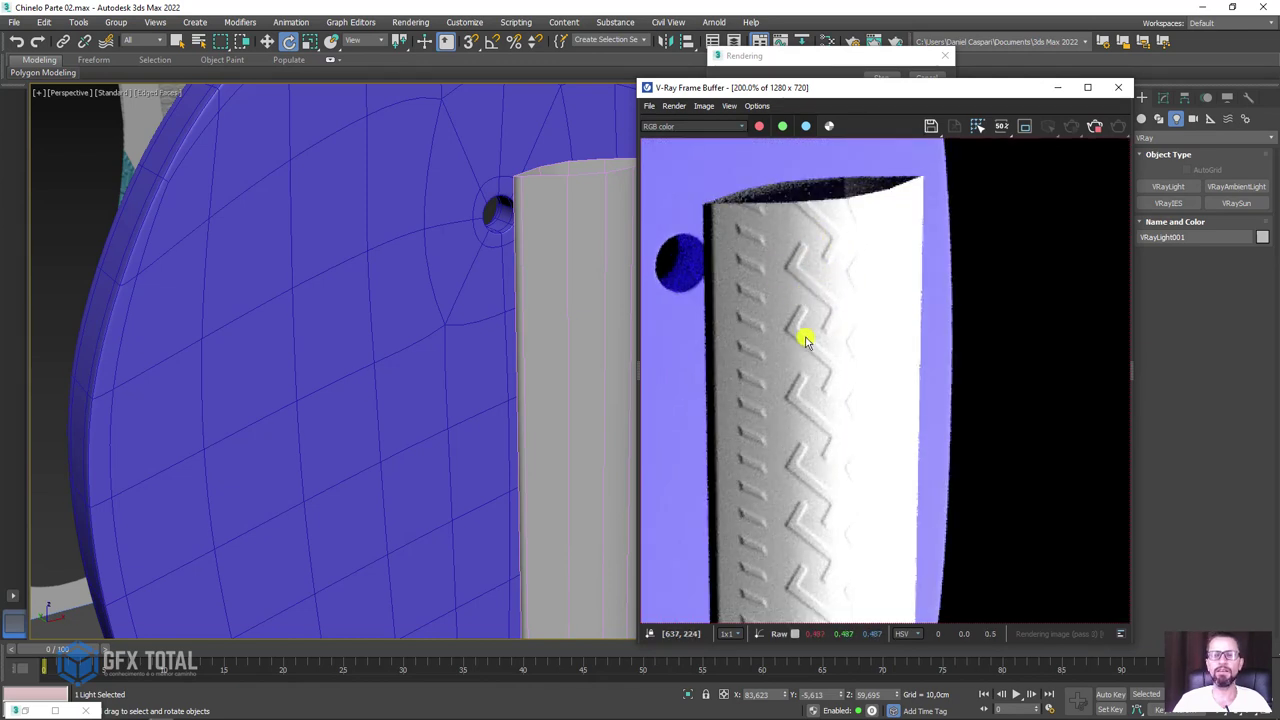
left_click_drag(950, 88, 384, 72)
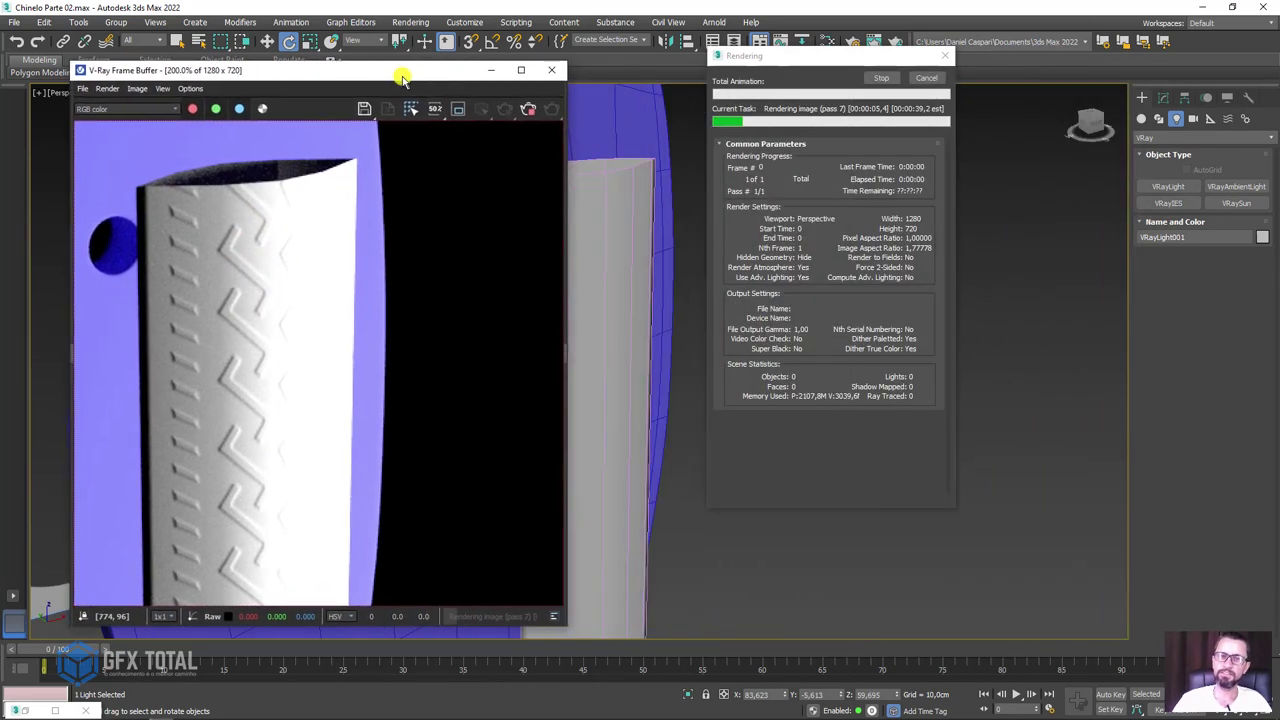
left_click(874, 79)
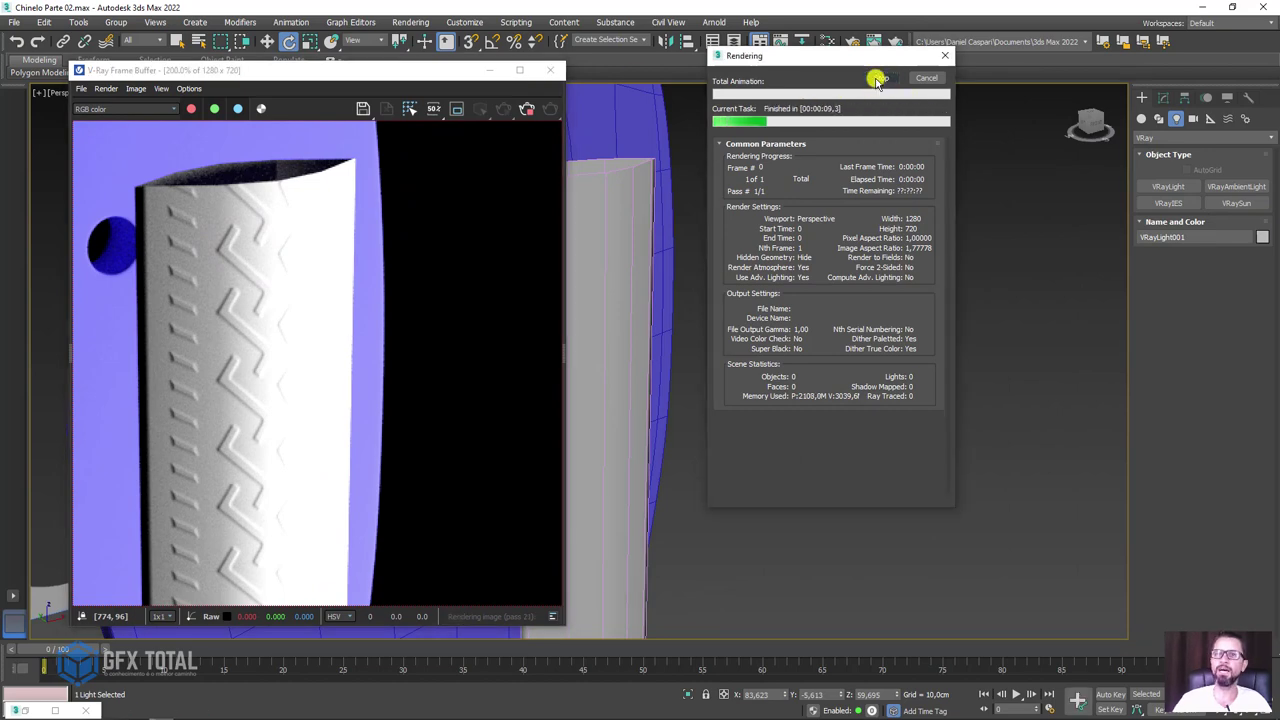
Step: Set Material #27's Bump amount to 100 and start a new render
left_click(827, 41)
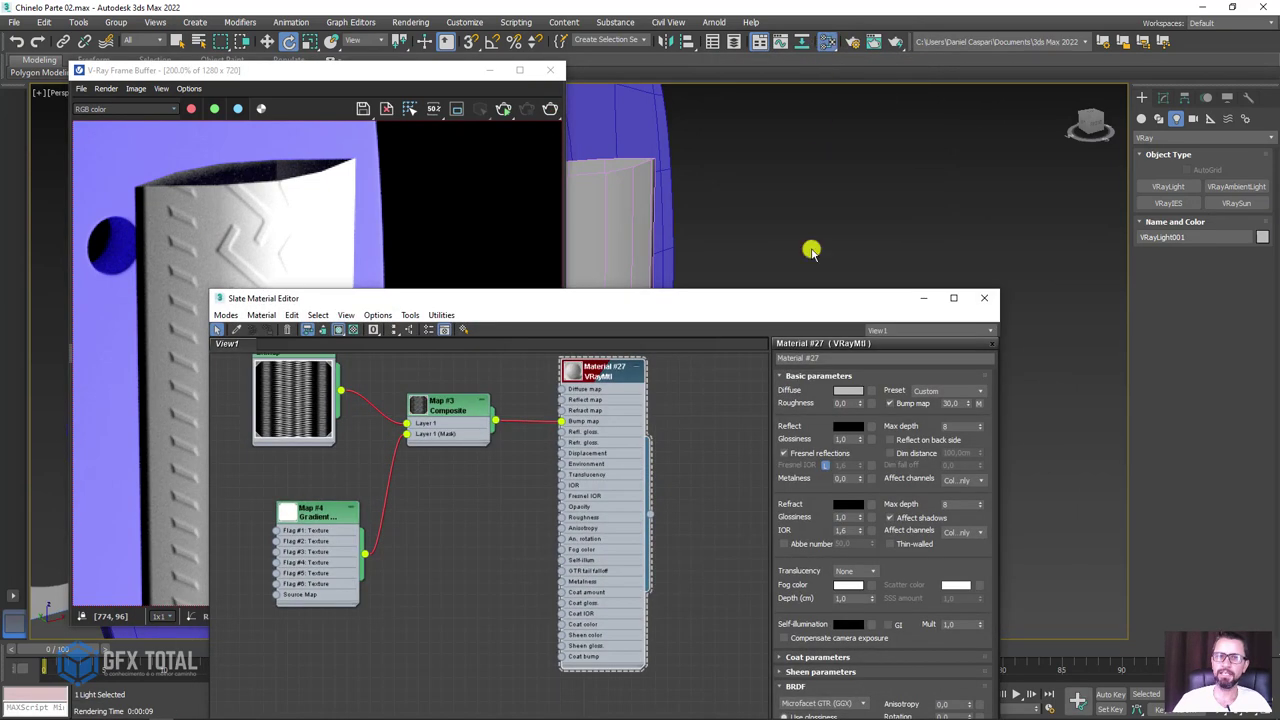
left_click_drag(703, 309, 897, 193)
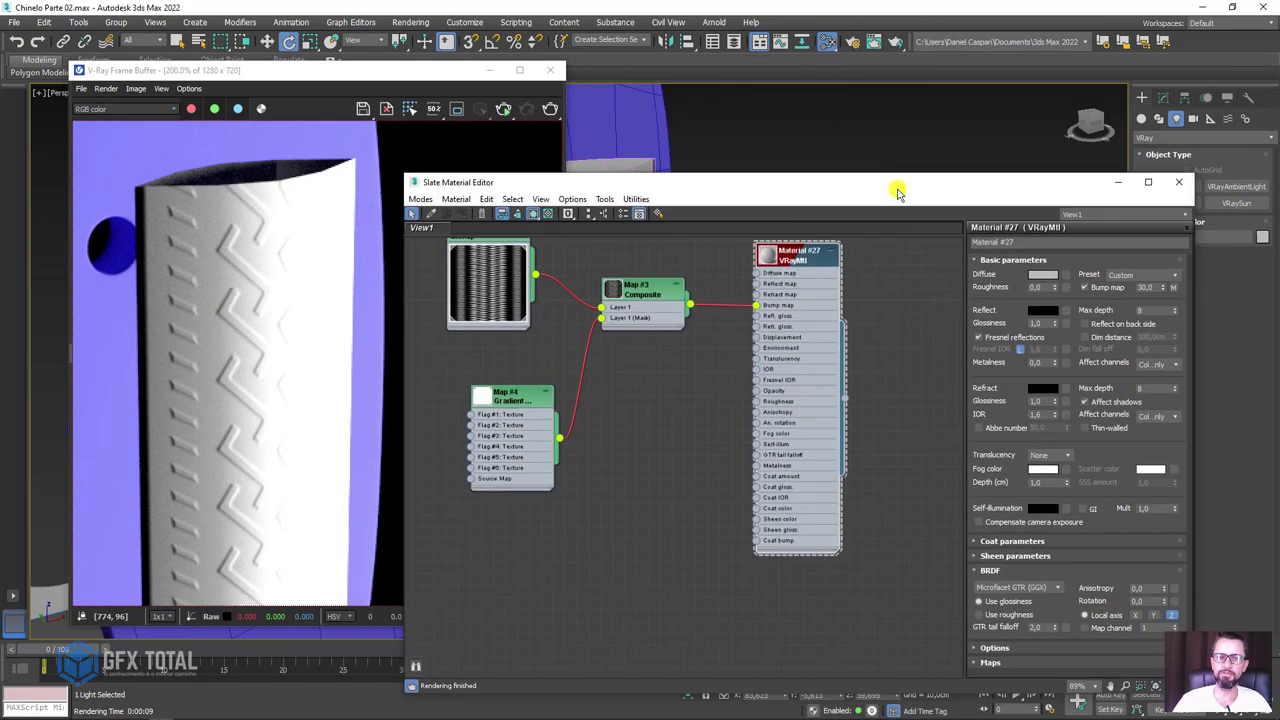
left_click(1000, 662)
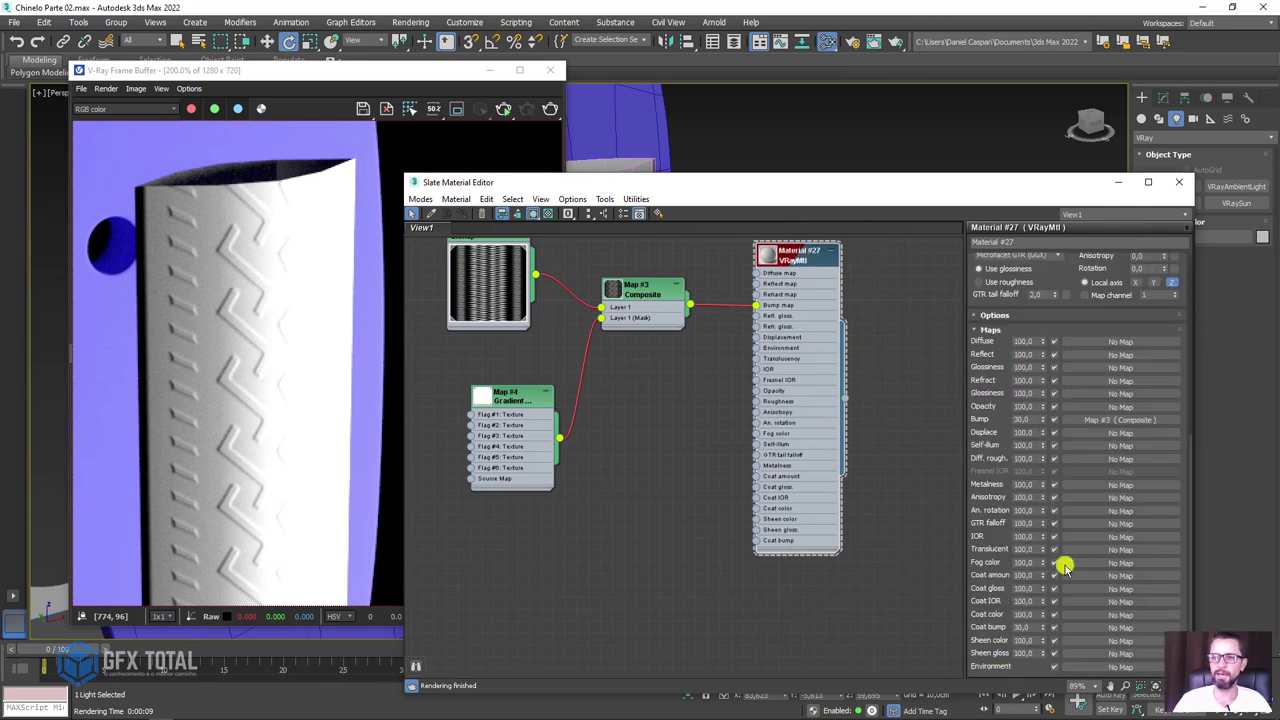
double_click(1030, 420)
type("0")
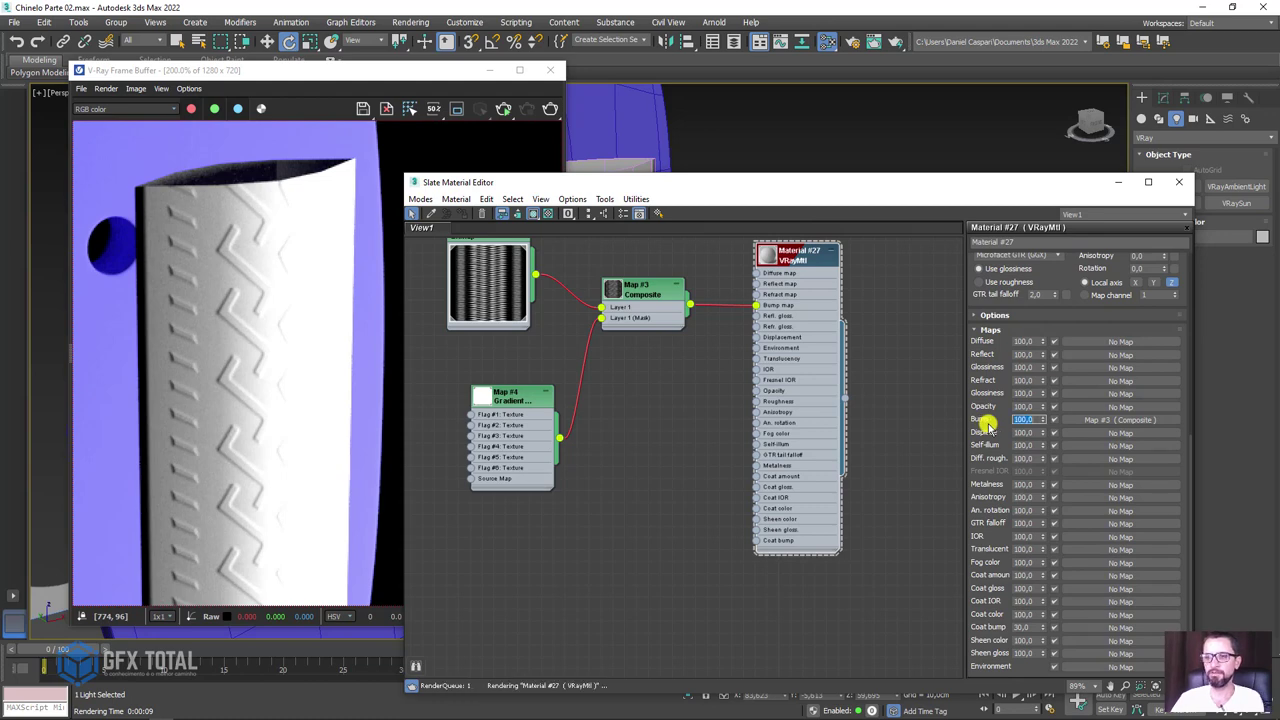
left_click(895, 41)
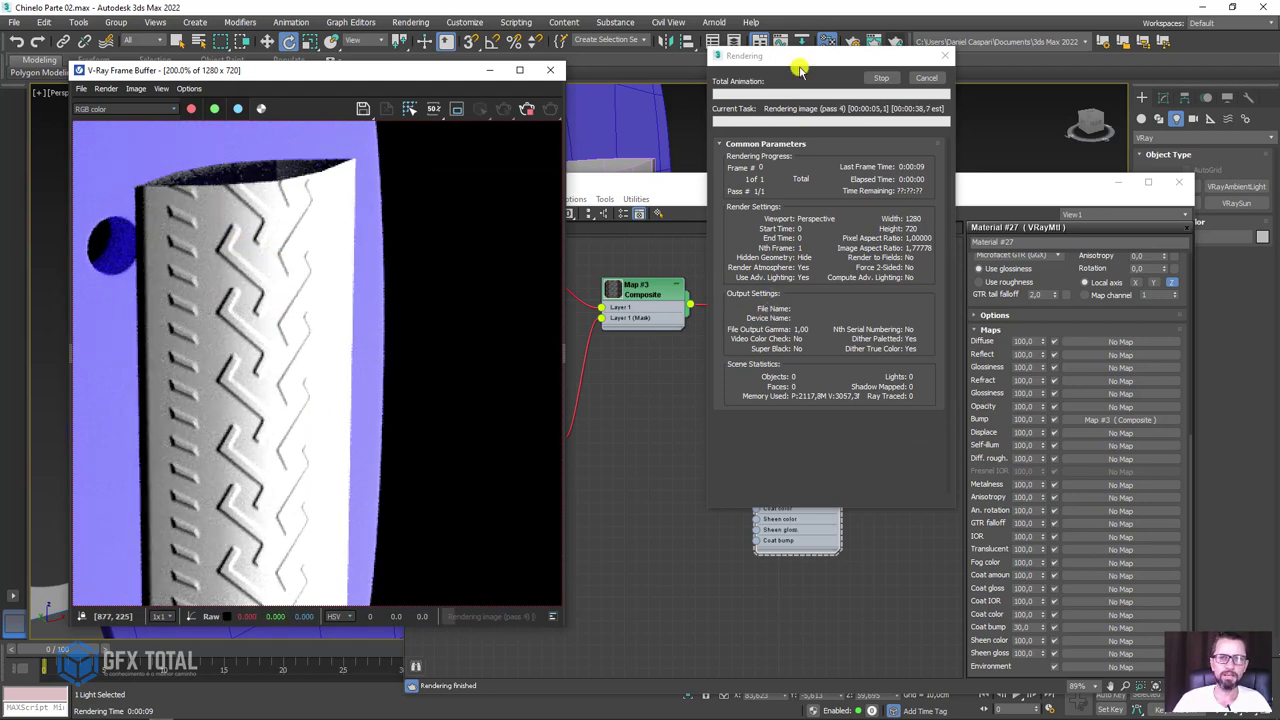
left_click_drag(800, 68, 808, 262)
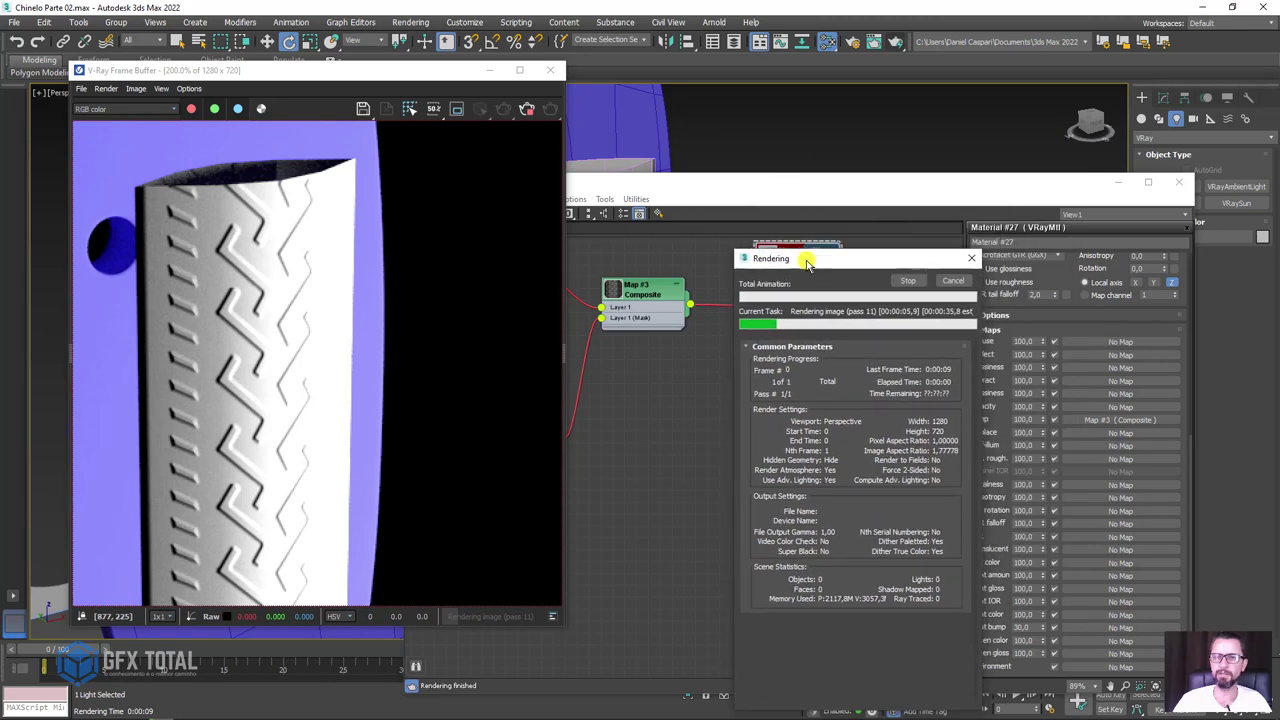
Step: Drag a Map #4 gradient ramp flag so the left end turns black
middle_click_drag(640, 425, 764, 421)
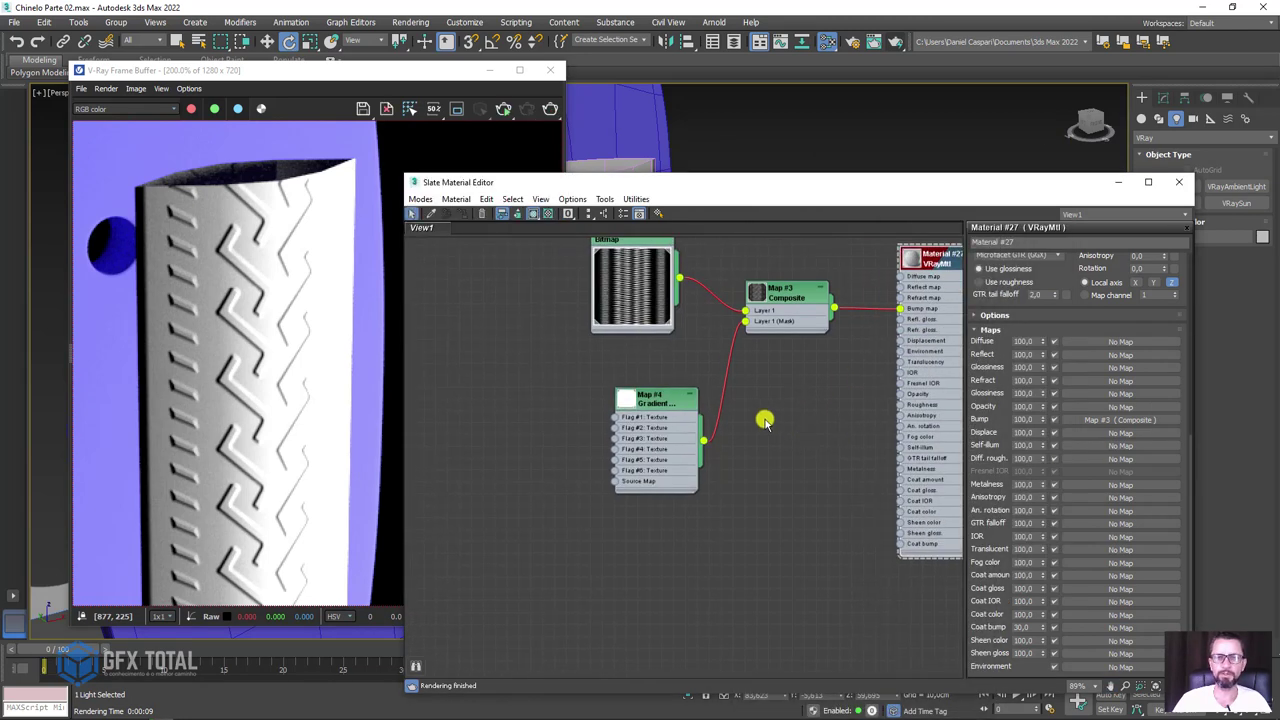
middle_click_drag(655, 338, 686, 523)
scroll(686, 523, "up", 3)
left_click_drag(690, 548, 648, 503)
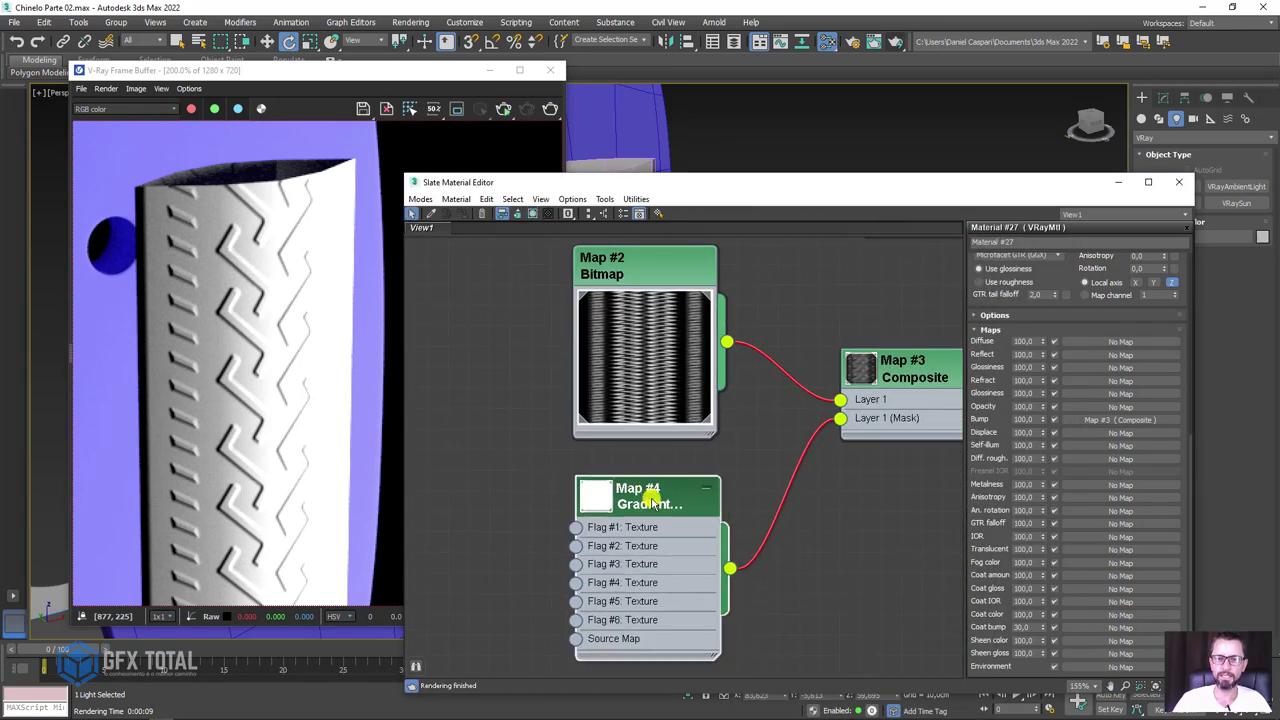
double_click(648, 503)
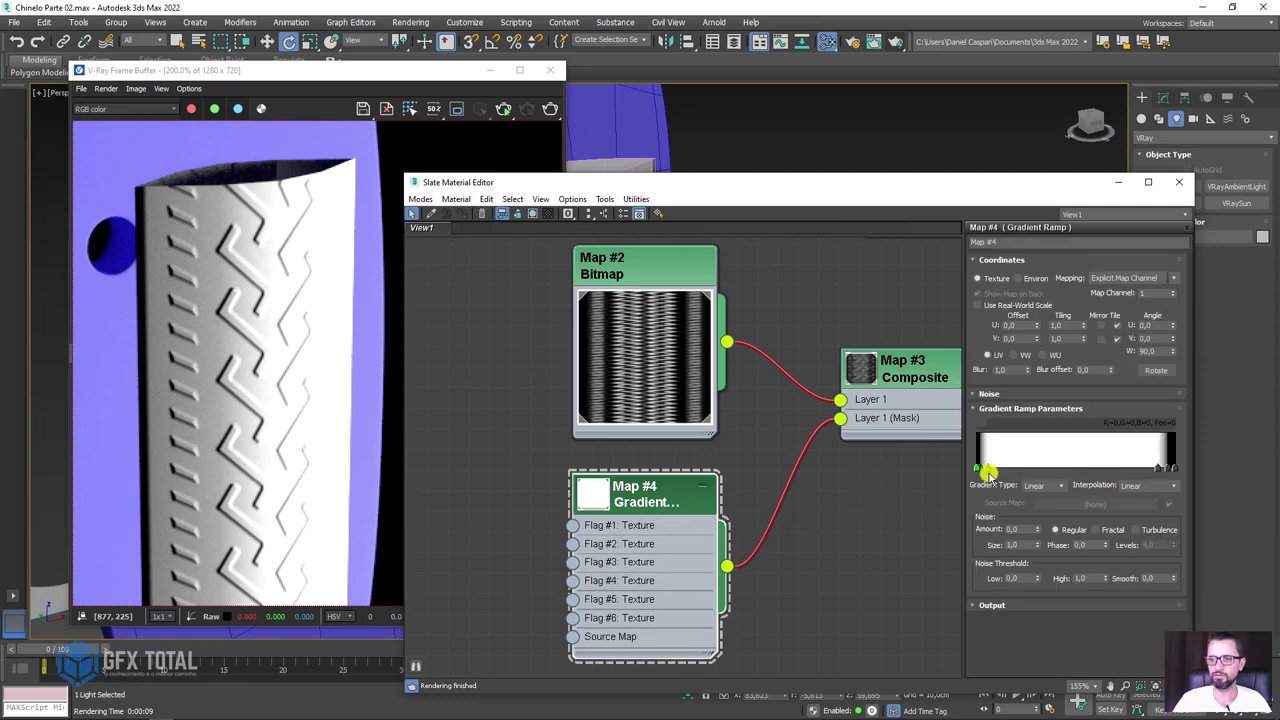
left_click_drag(992, 470, 994, 470)
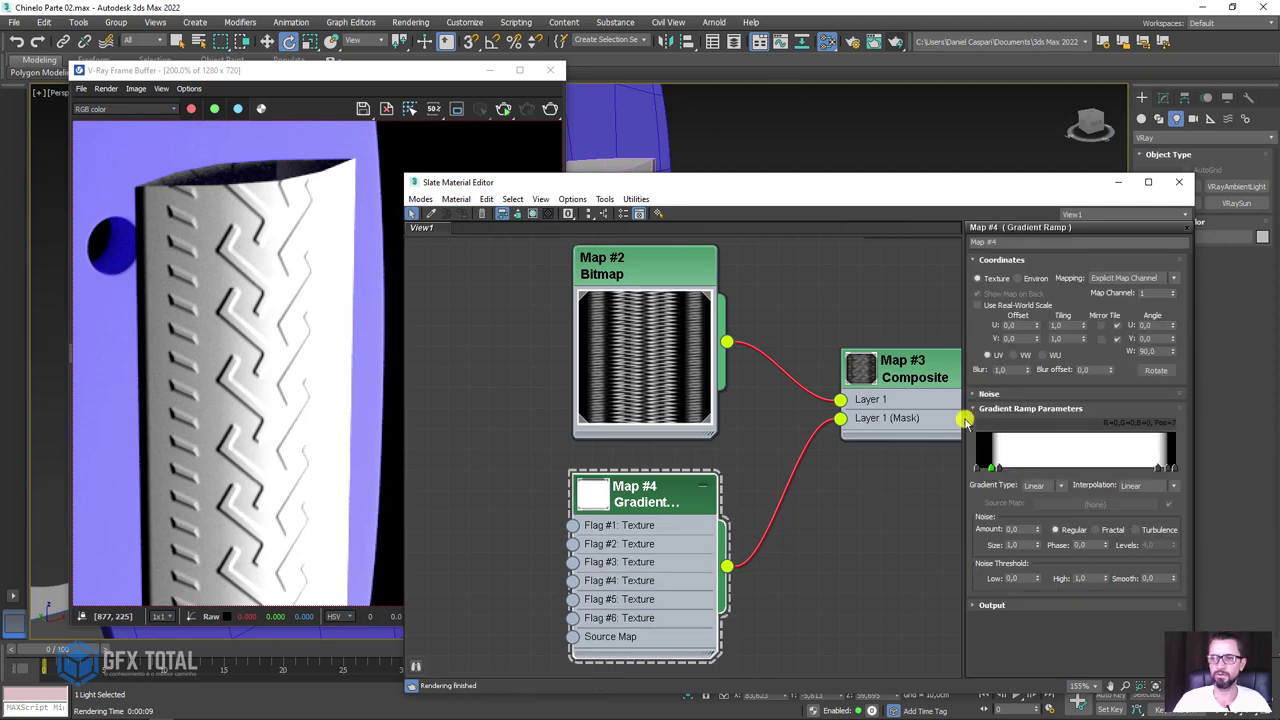
Step: Re-render the strap to compare the bump, then stop the render
left_click(894, 42)
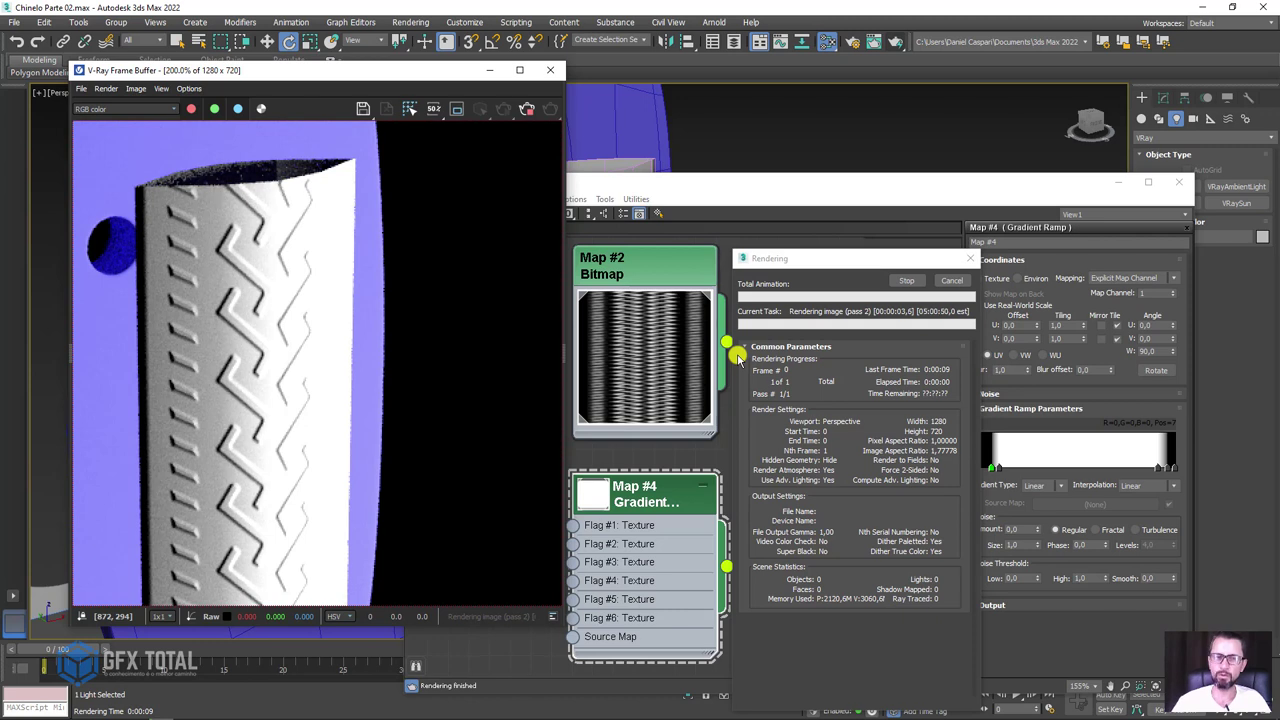
left_click(907, 283)
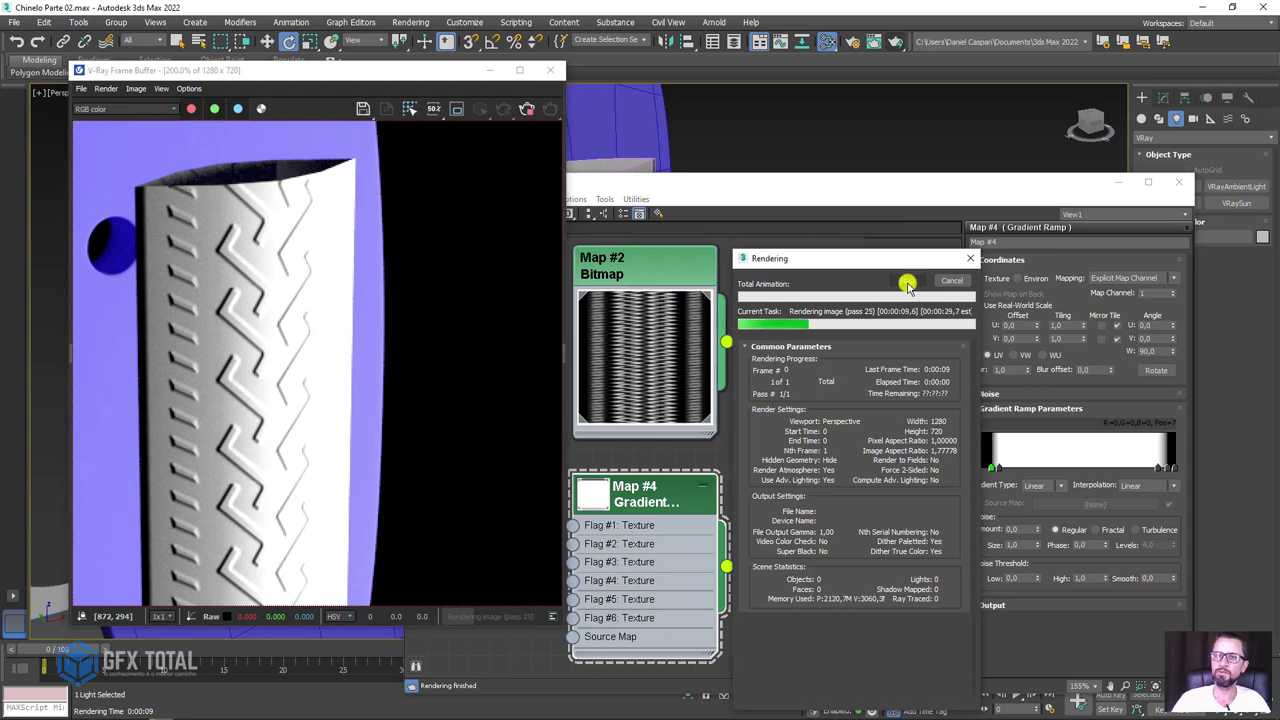
left_click(907, 283)
scroll(927, 368, "down", 3)
Step: Wire Map #2's bitmap straight into Bump and delete the Composite and Gradient Ramp nodes
scroll(883, 443, "down", 2)
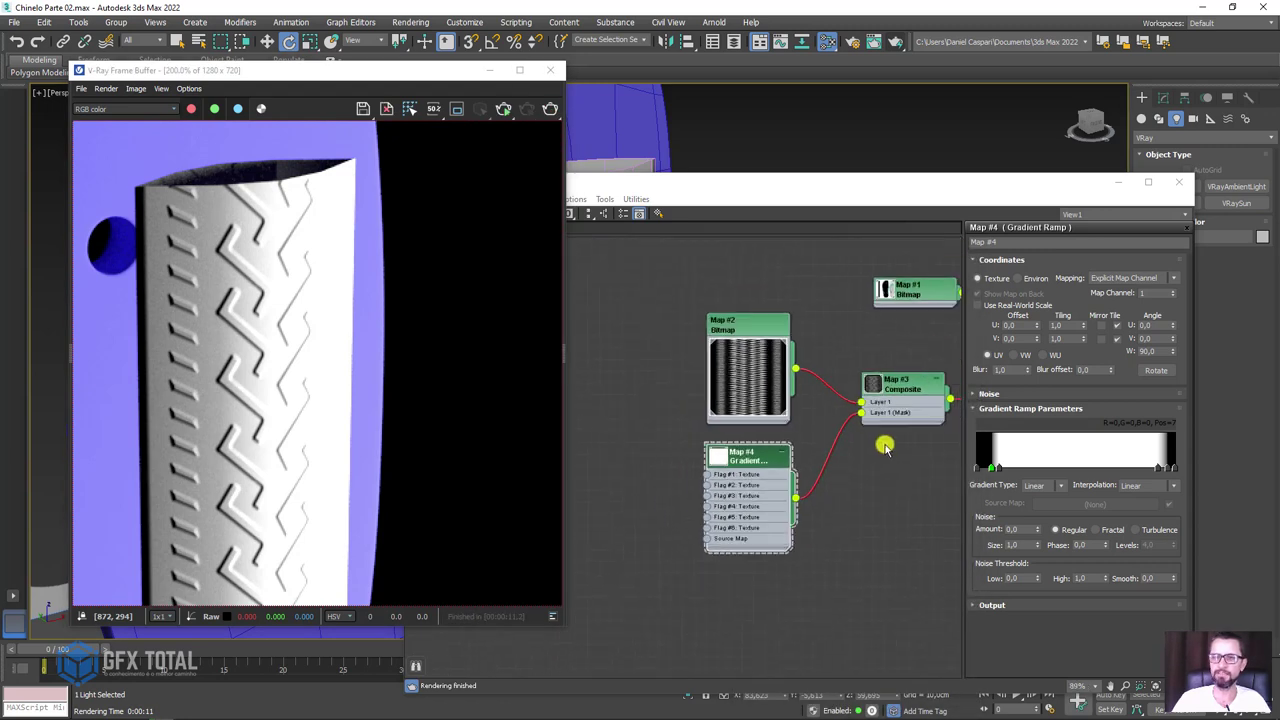
left_click(700, 455)
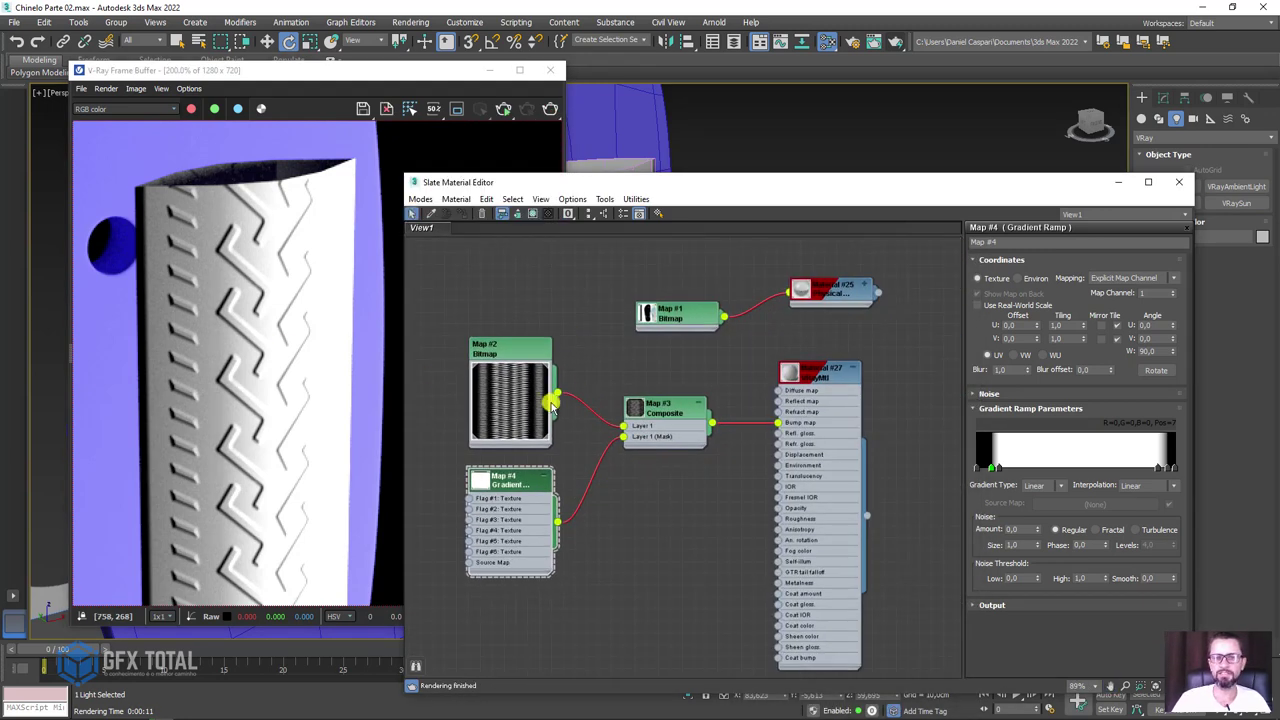
left_click_drag(640, 340, 771, 422)
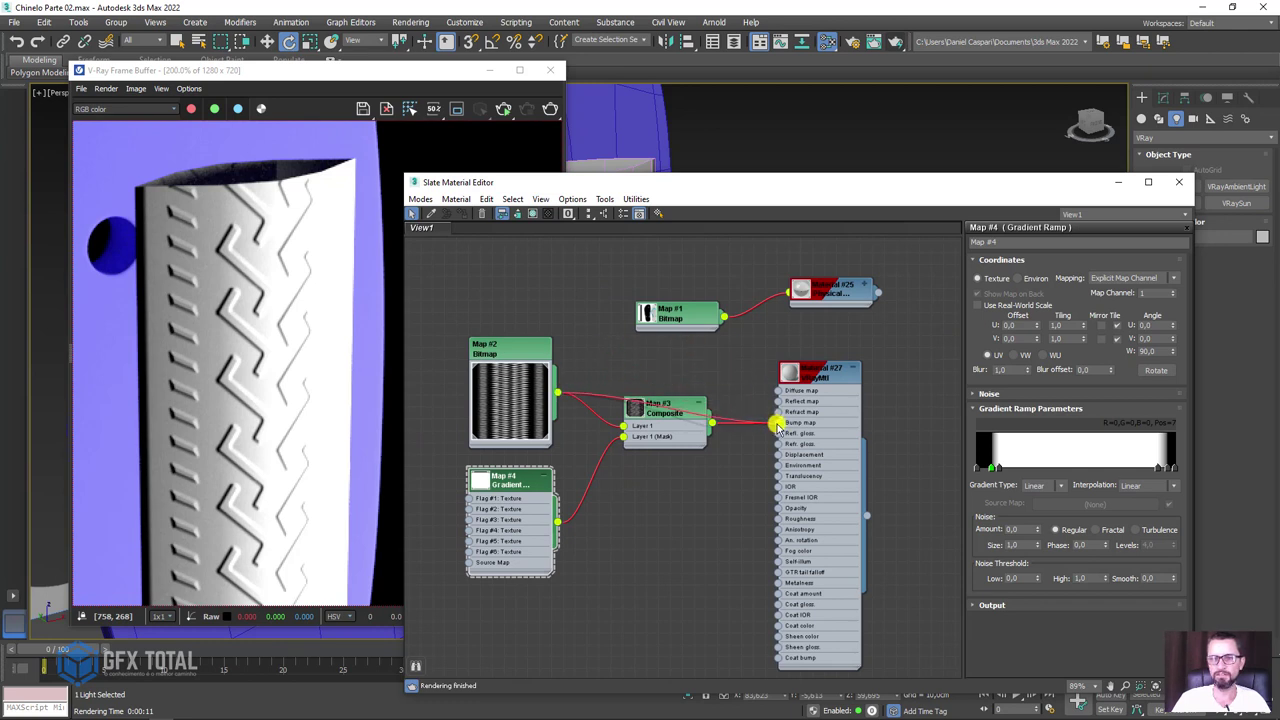
mouse_move(645, 429)
left_mouse_down()
mouse_move(641, 470)
mouse_move(703, 487)
left_mouse_up()
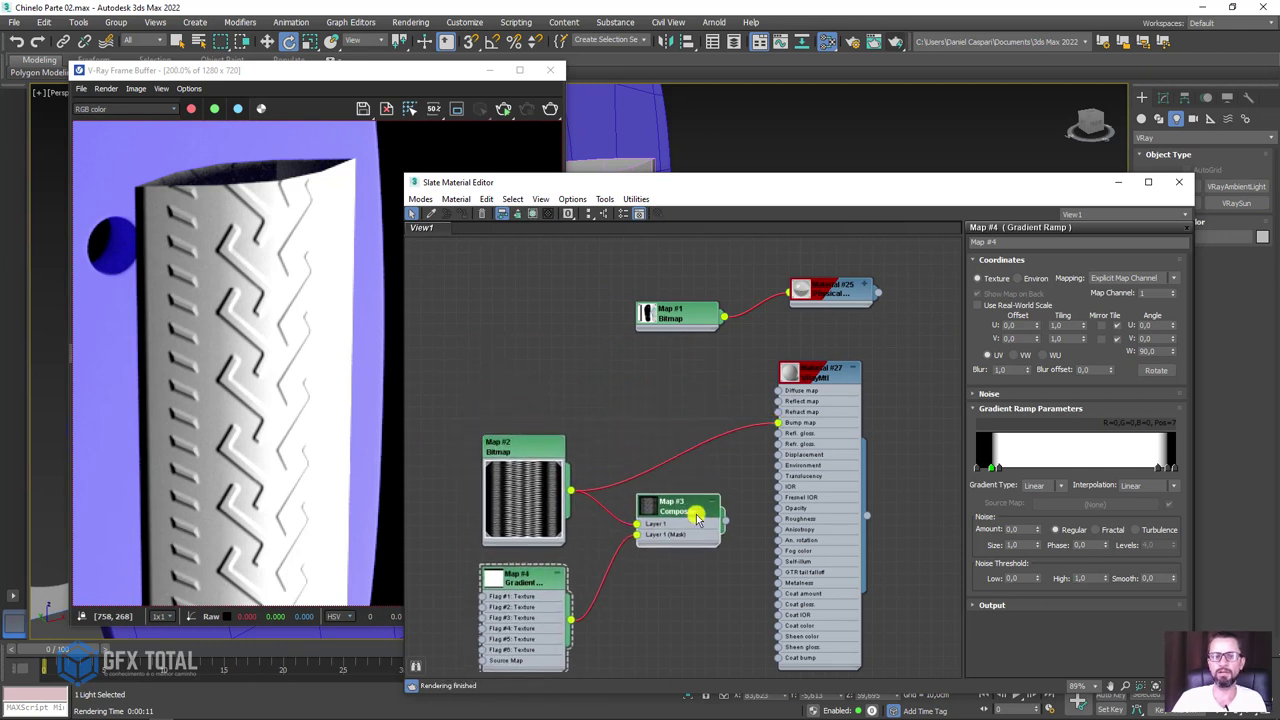
left_click(688, 510)
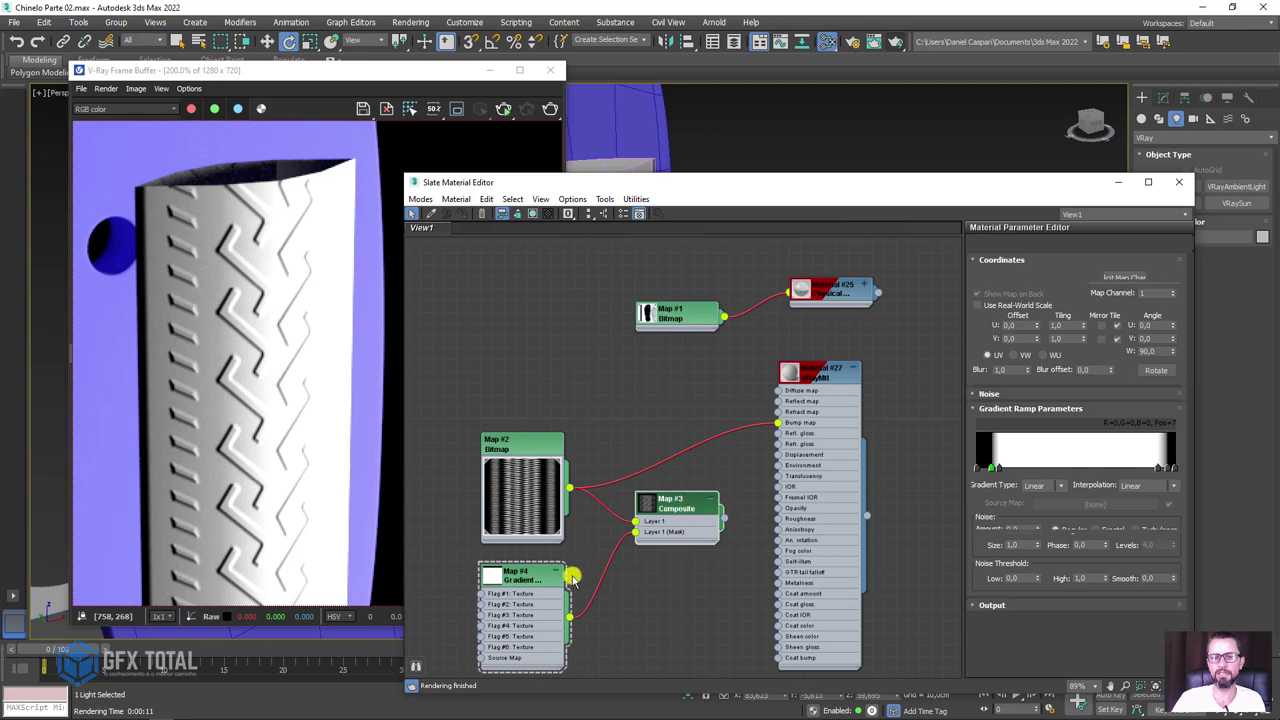
key("Delete")
left_click(560, 590)
key("Delete")
left_click_drag(545, 468, 639, 384)
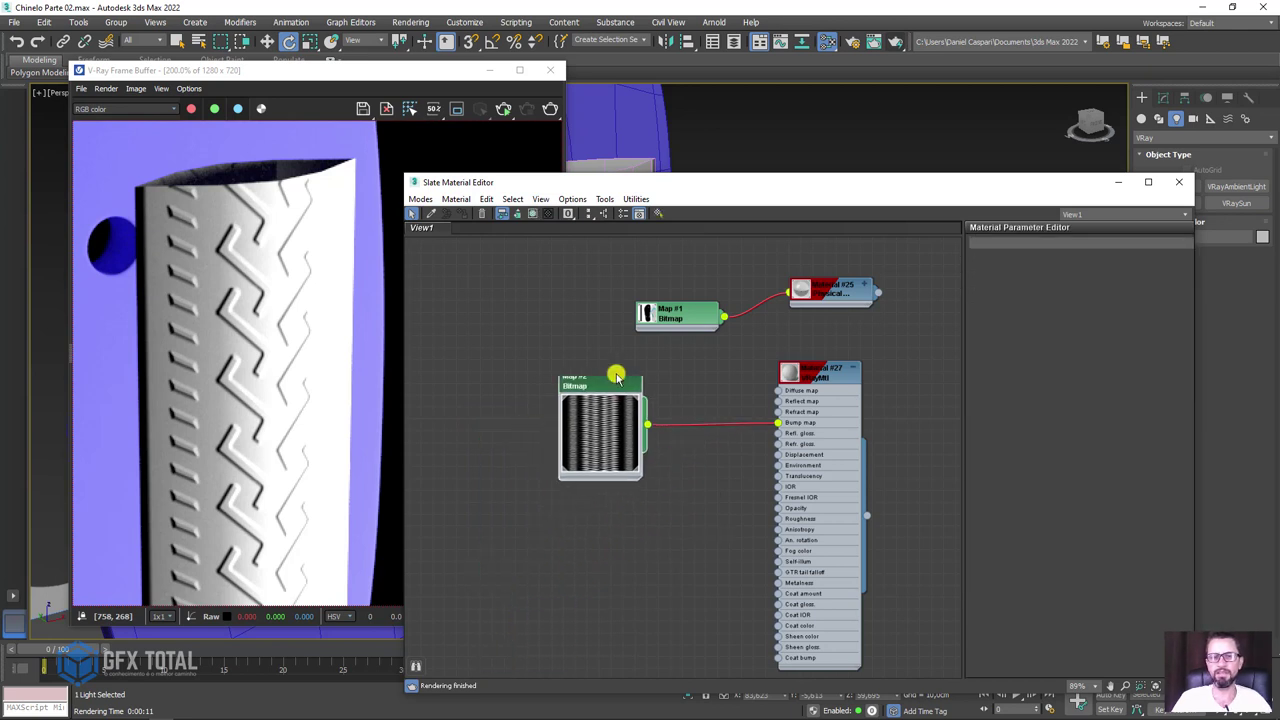
left_click(1119, 183)
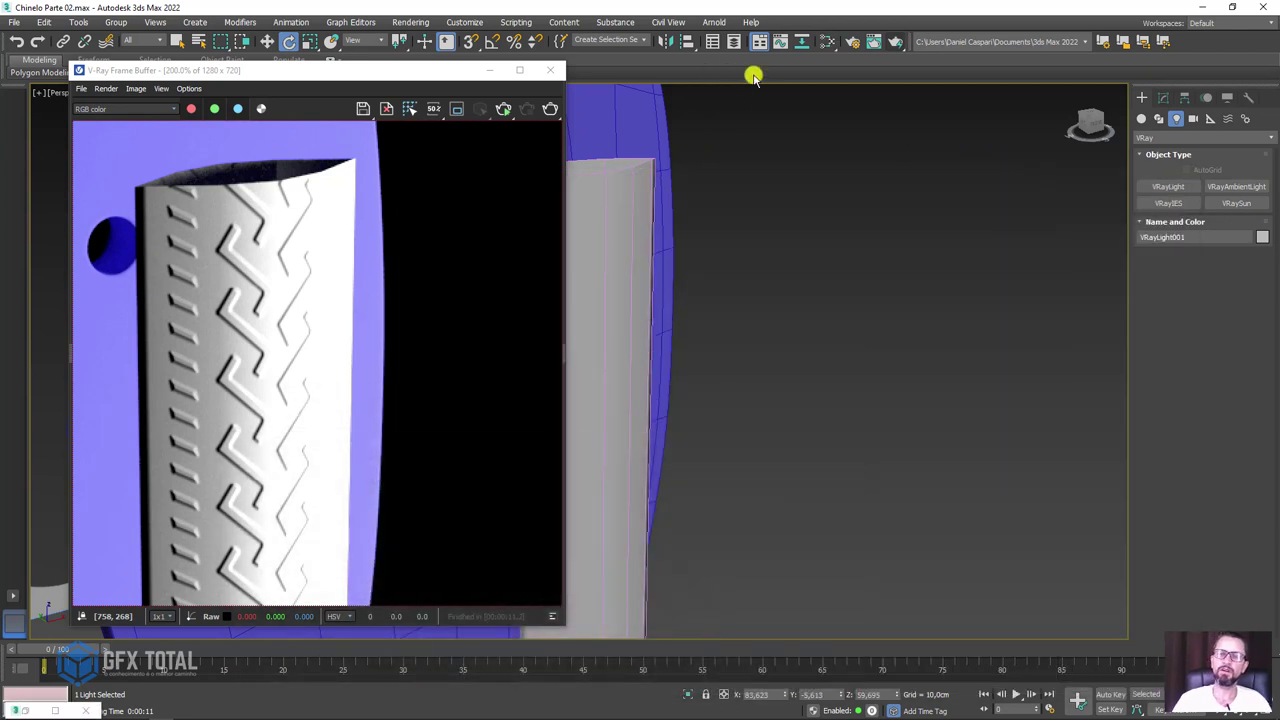
Step: Close the render window and select all edges of the Plane003 strap in Edit Poly
left_click(550, 70)
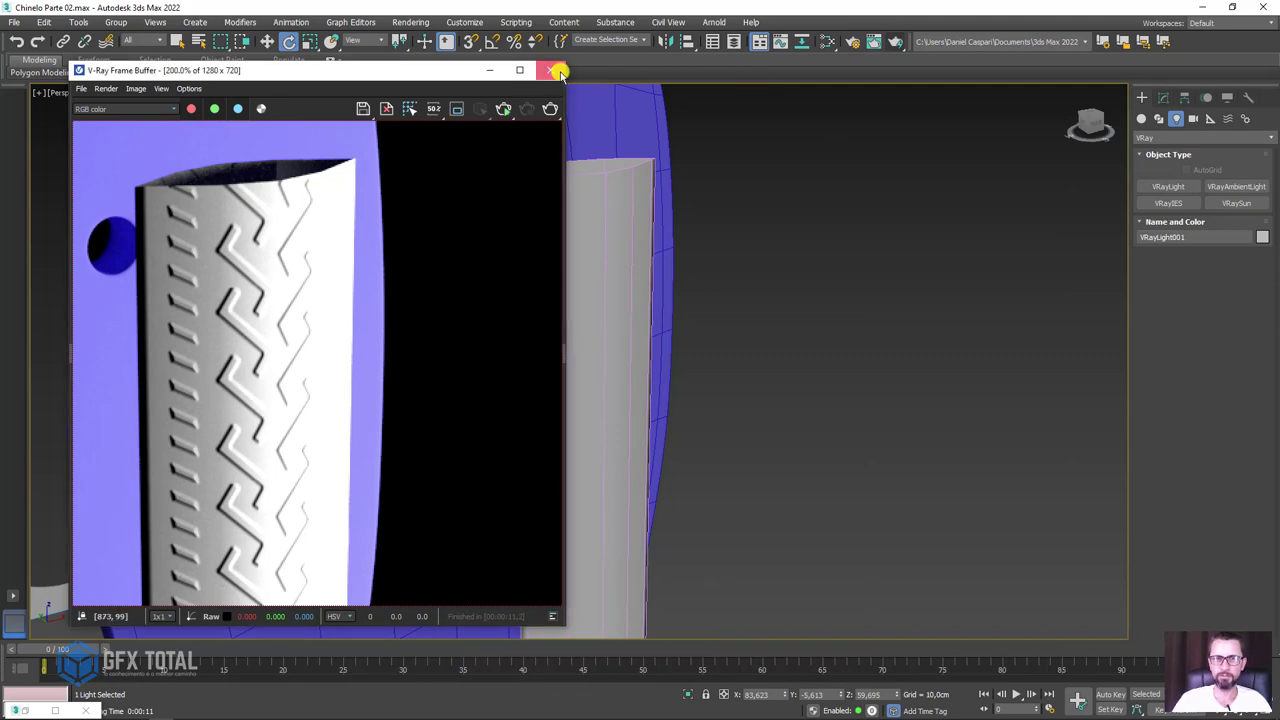
scroll(660, 310, "down", 5)
left_click(655, 337)
scroll(660, 366, "up", 5)
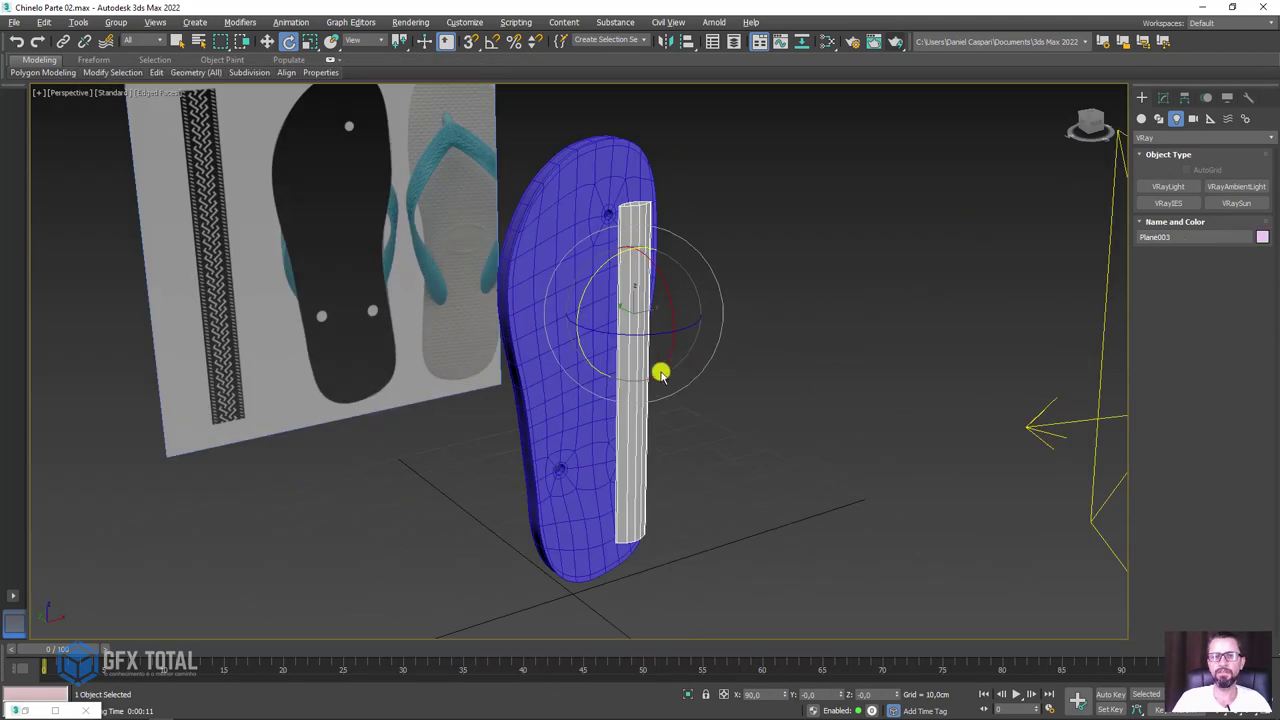
middle_click_drag(660, 371, 651, 357, "alt")
left_click(1162, 97)
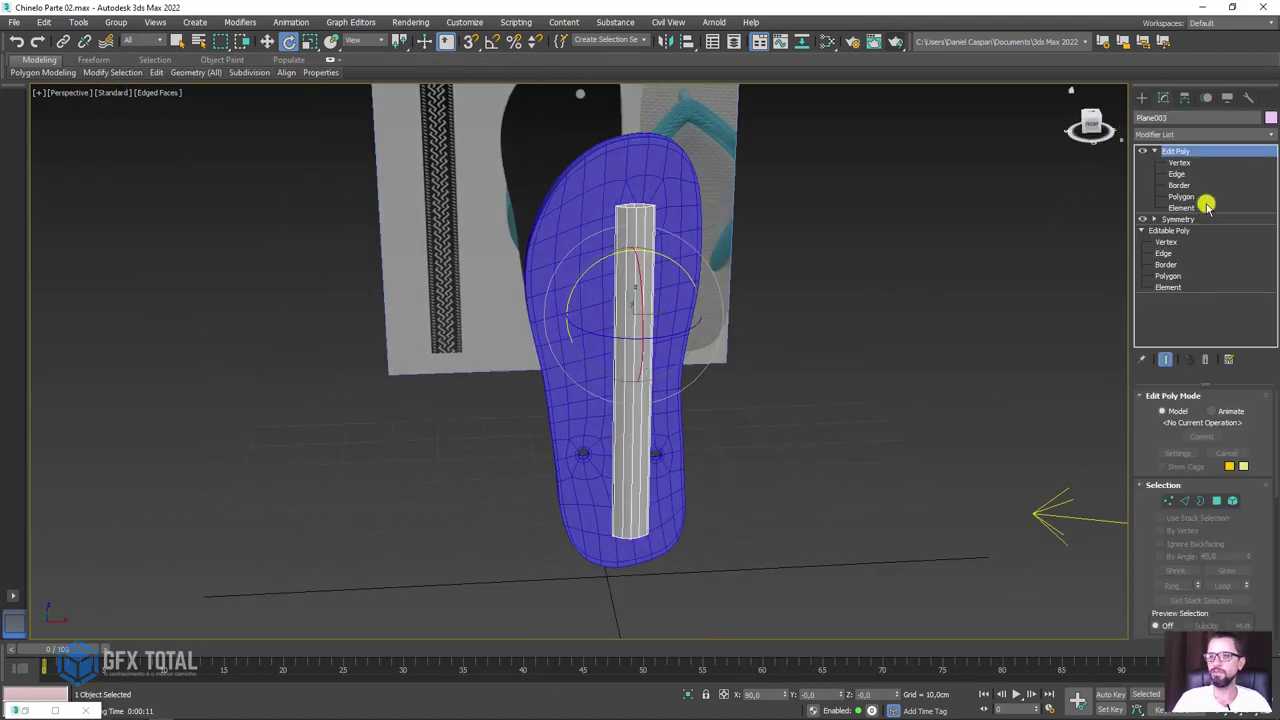
left_click(1178, 174)
key("ctrl+a")
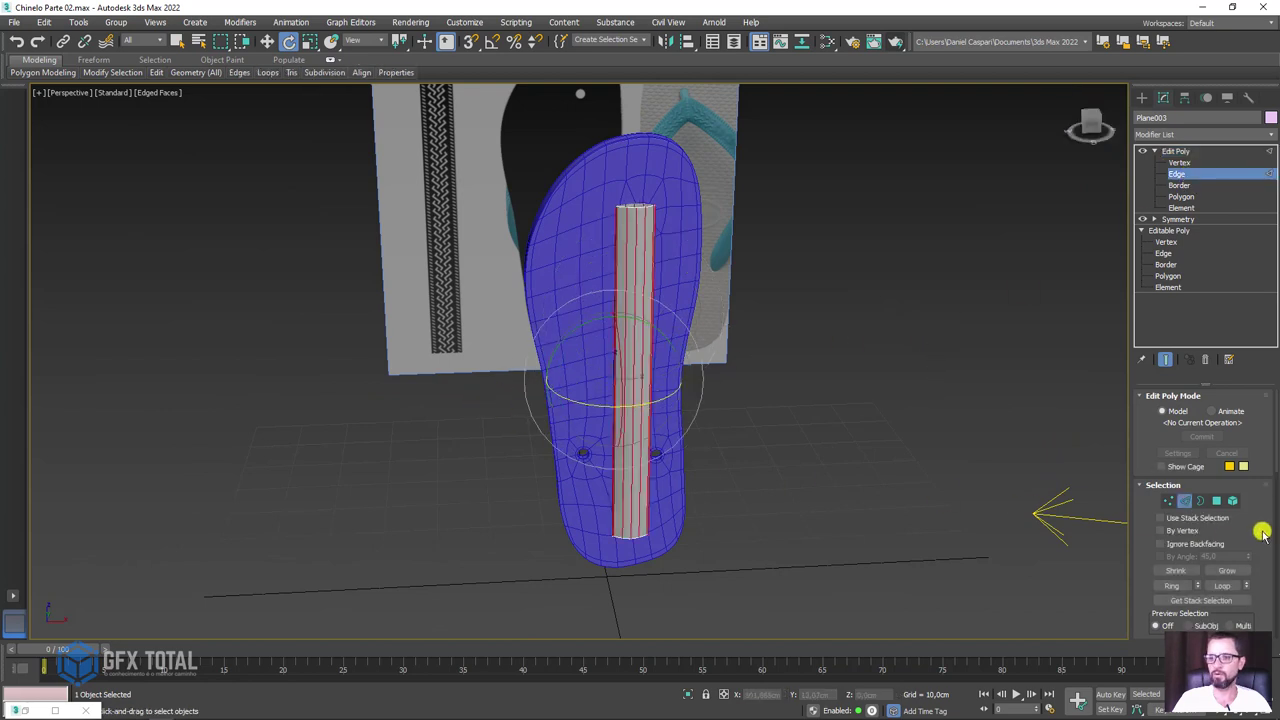
left_click_drag(1262, 533, 1251, 374)
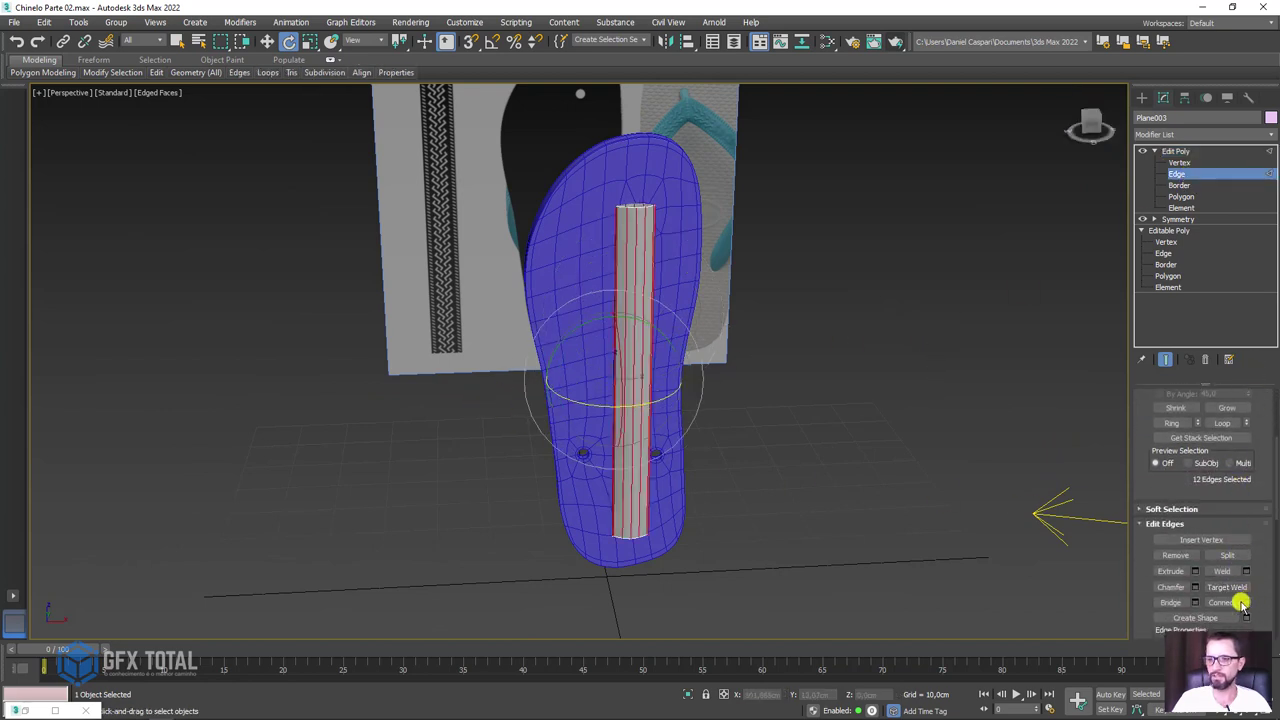
Step: Connect the selected edges with 21 segments, then return to the object level
left_click(1245, 602)
left_click_drag(558, 224, 571, 176)
scroll(640, 230, "up", 3)
scroll(571, 240, "up", 3)
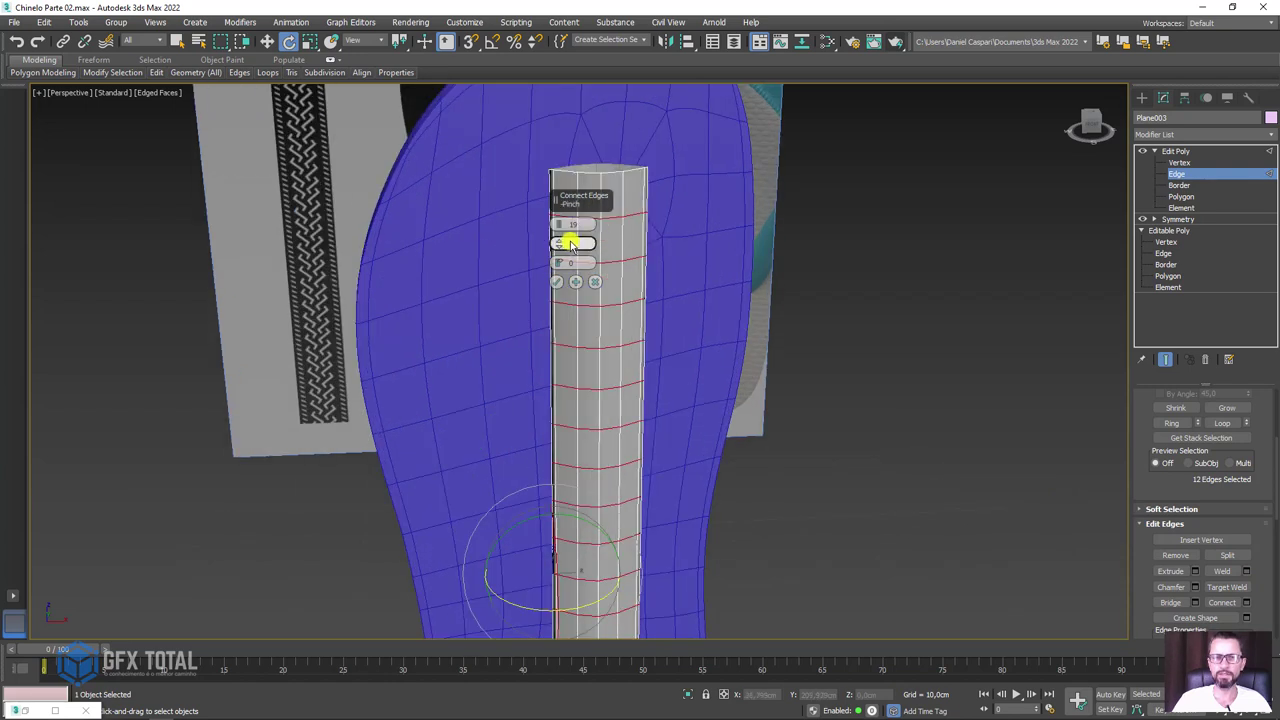
mouse_move(568, 226)
left_mouse_down()
mouse_move(557, 214)
mouse_move(567, 219)
left_mouse_up()
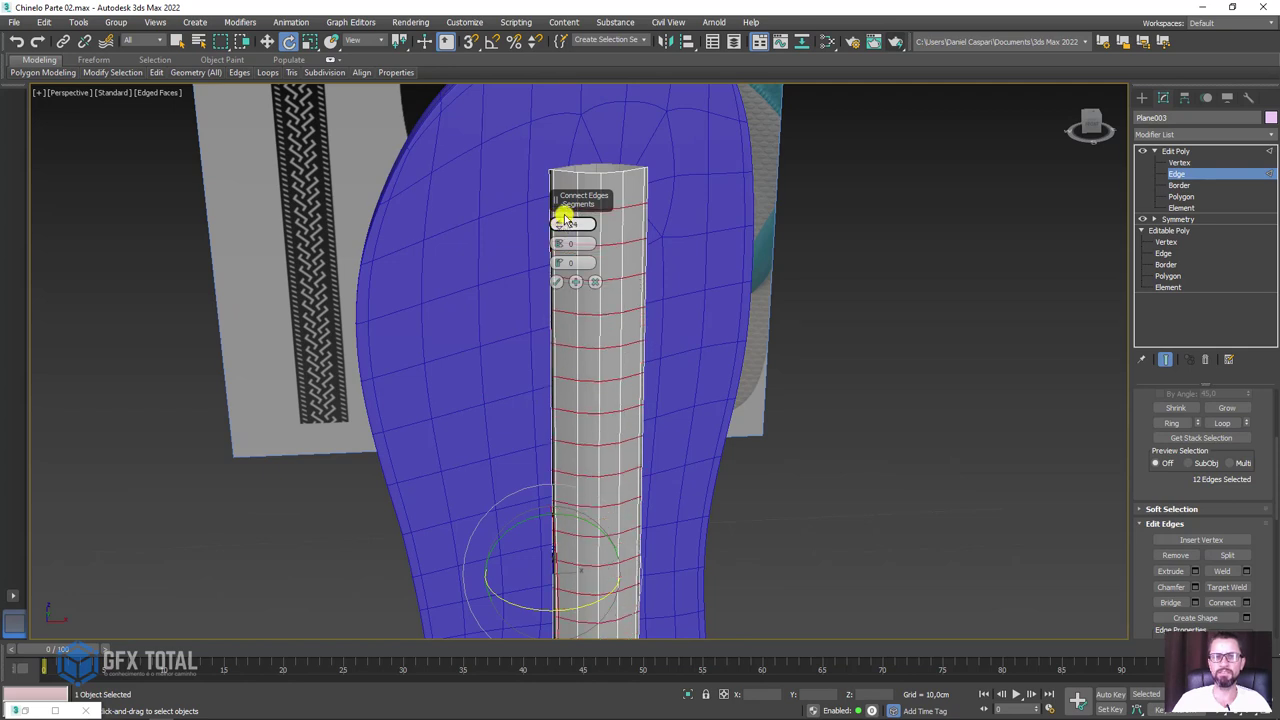
left_click(556, 281)
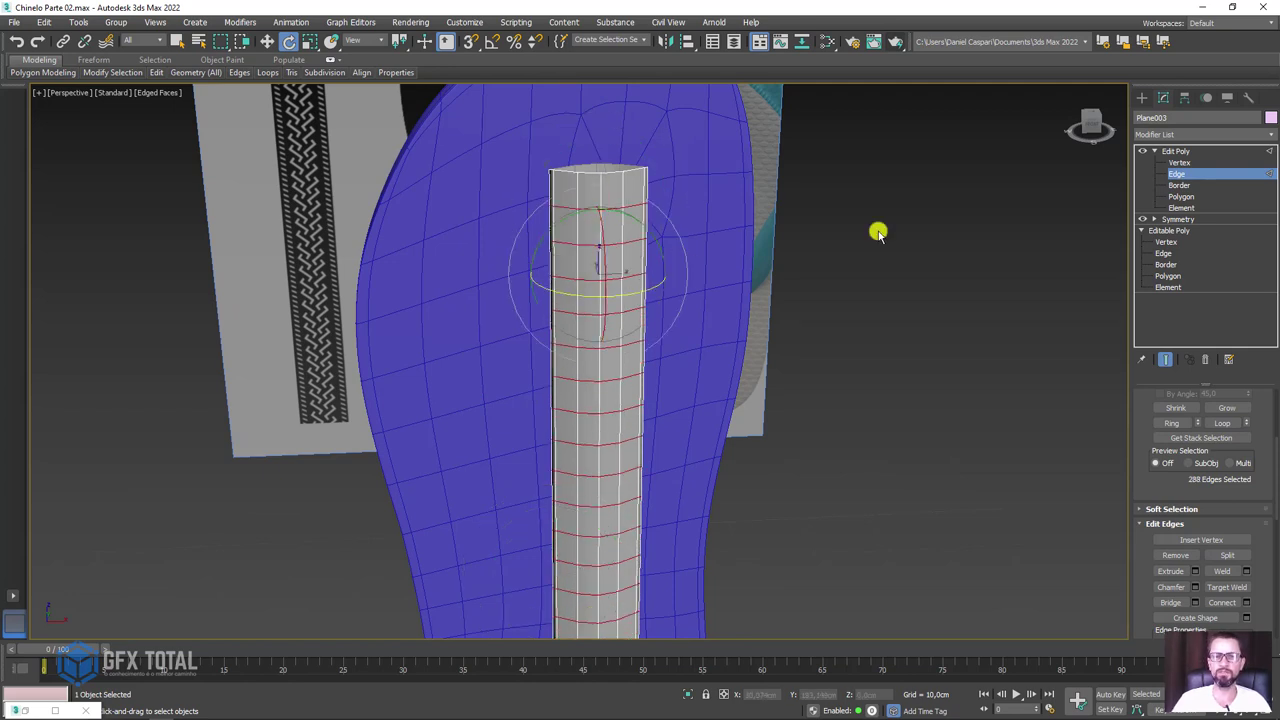
left_click(1176, 150)
scroll(843, 274, "down", 5)
mouse_move(843, 274)
middle_mouse_down("alt")
mouse_move(851, 371)
mouse_move(877, 263)
middle_mouse_up("alt")
scroll(851, 321, "up", 3)
mouse_move(851, 321)
middle_mouse_down("alt")
mouse_move(791, 260)
mouse_move(851, 251)
mouse_move(855, 262)
mouse_move(732, 263)
middle_mouse_up("alt")
scroll(791, 260, "up", 3)
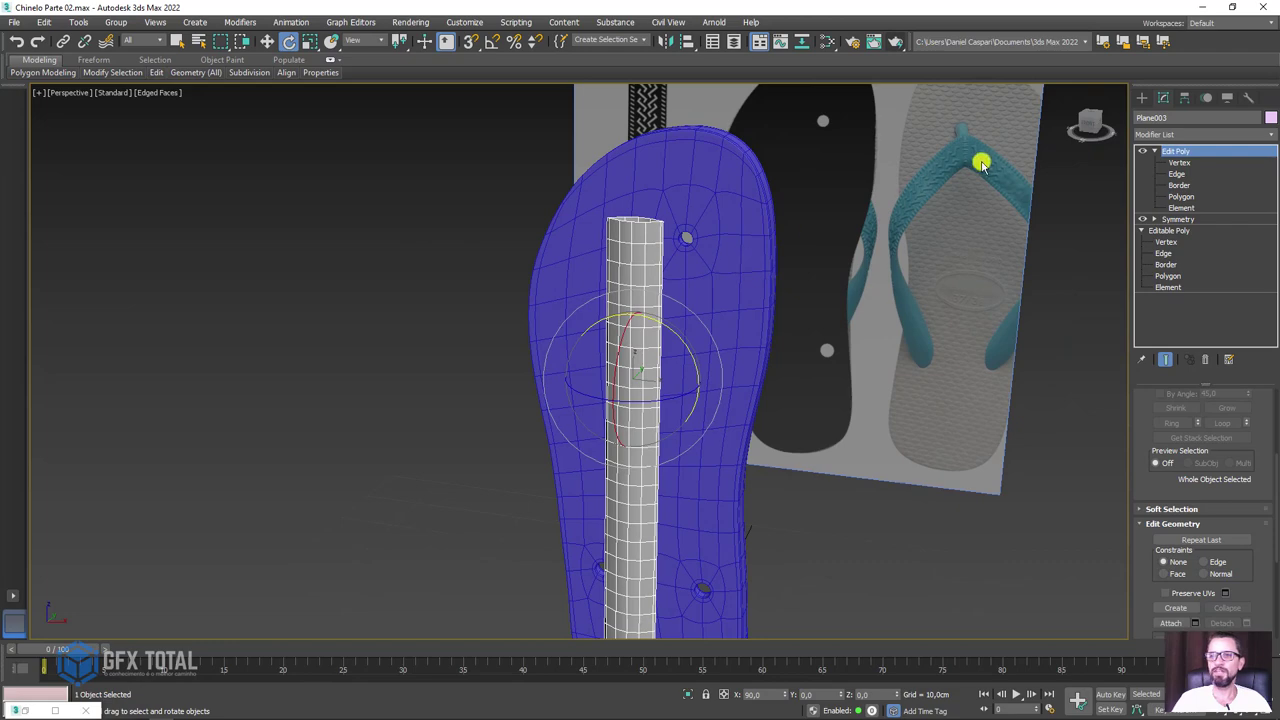
Step: Zoom and pan between the strap mesh and the reference sandal photo to compare them
scroll(980, 165, "up", 5)
scroll(962, 160, "down", 1)
scroll(947, 160, "down", 5)
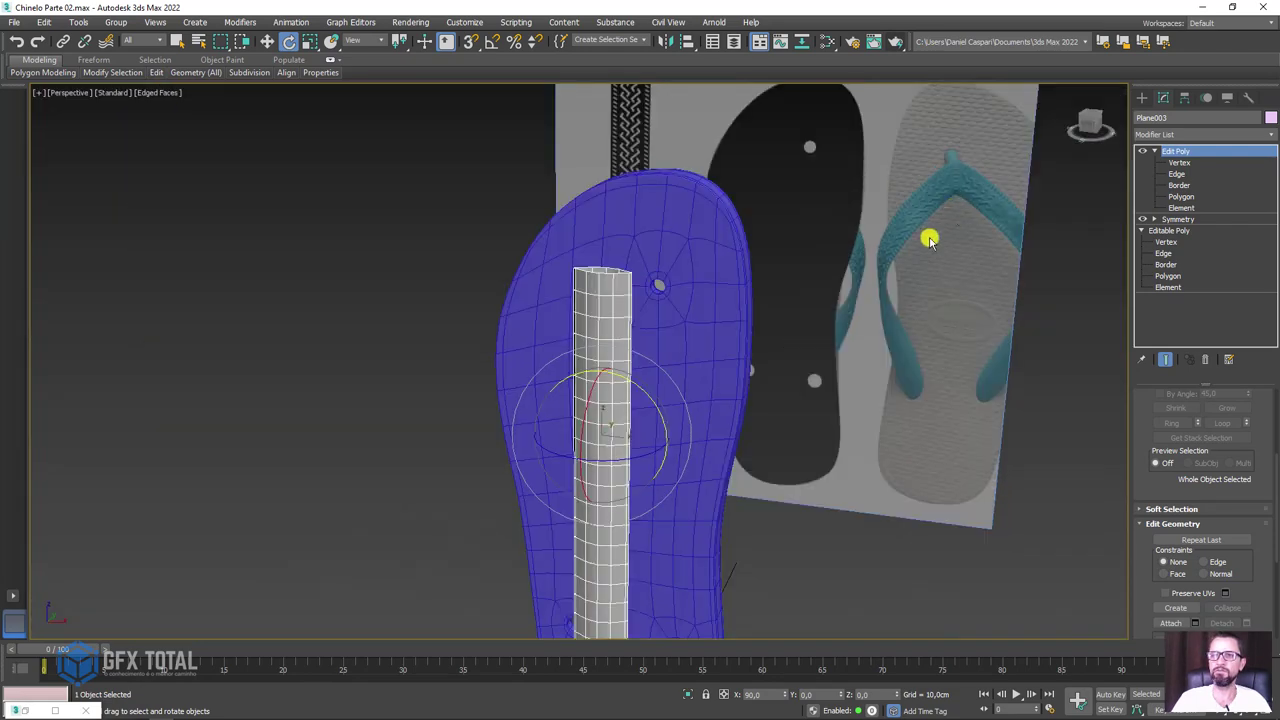
mouse_move(800, 366)
middle_mouse_down()
mouse_move(771, 277)
mouse_move(722, 360)
middle_mouse_up()
scroll(722, 360, "down", 3)
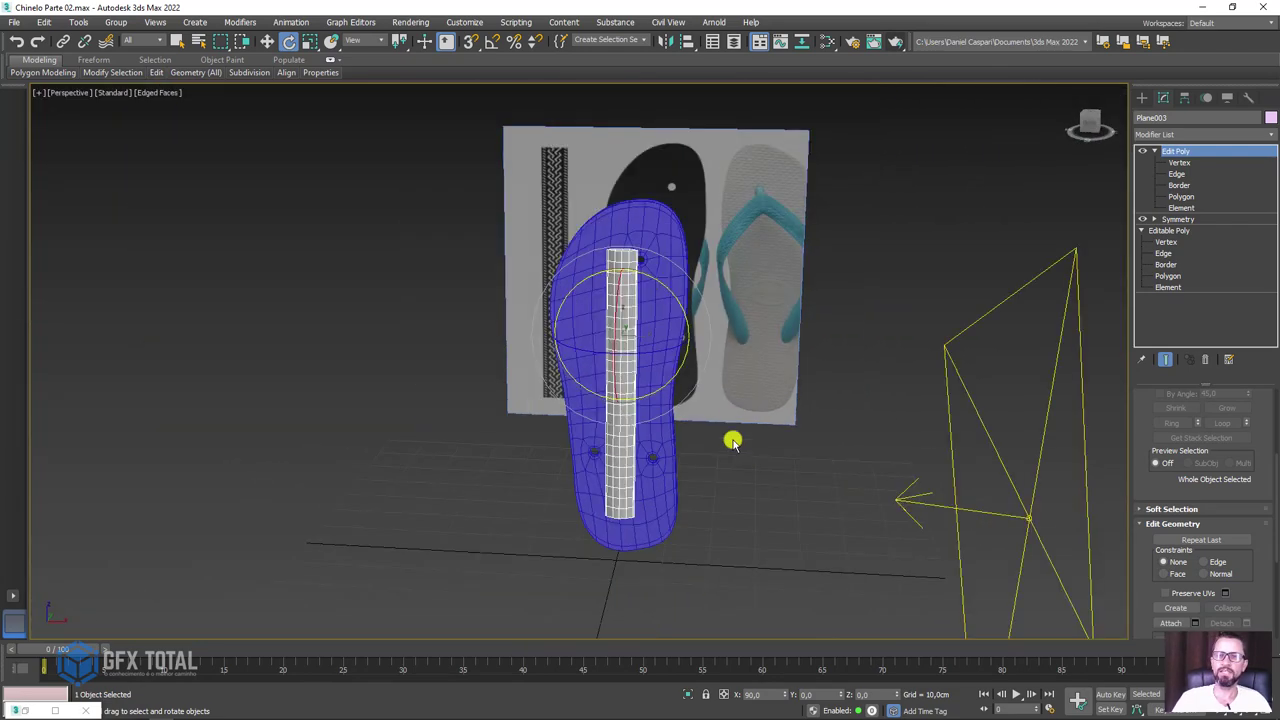
middle_click_drag(731, 437, 689, 371)
scroll(826, 211, "up", 3)
scroll(778, 170, "up", 3)
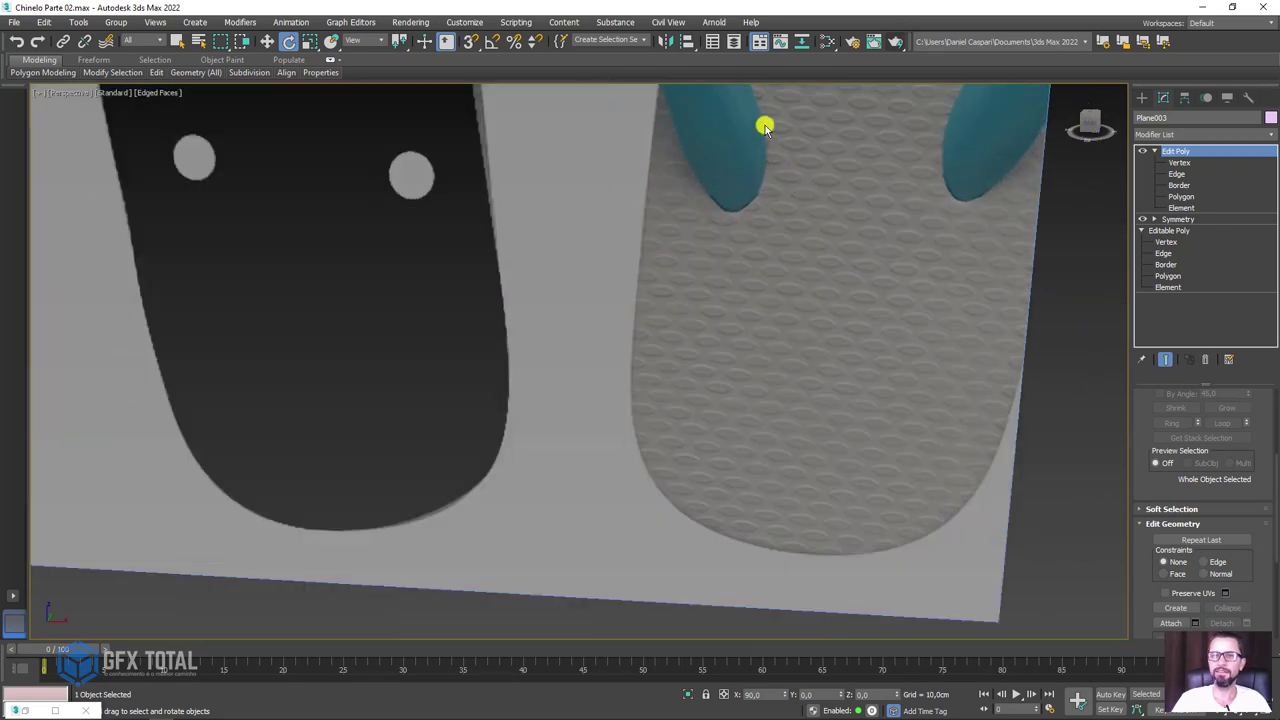
scroll(676, 226, "down", 3)
scroll(571, 320, "down", 5)
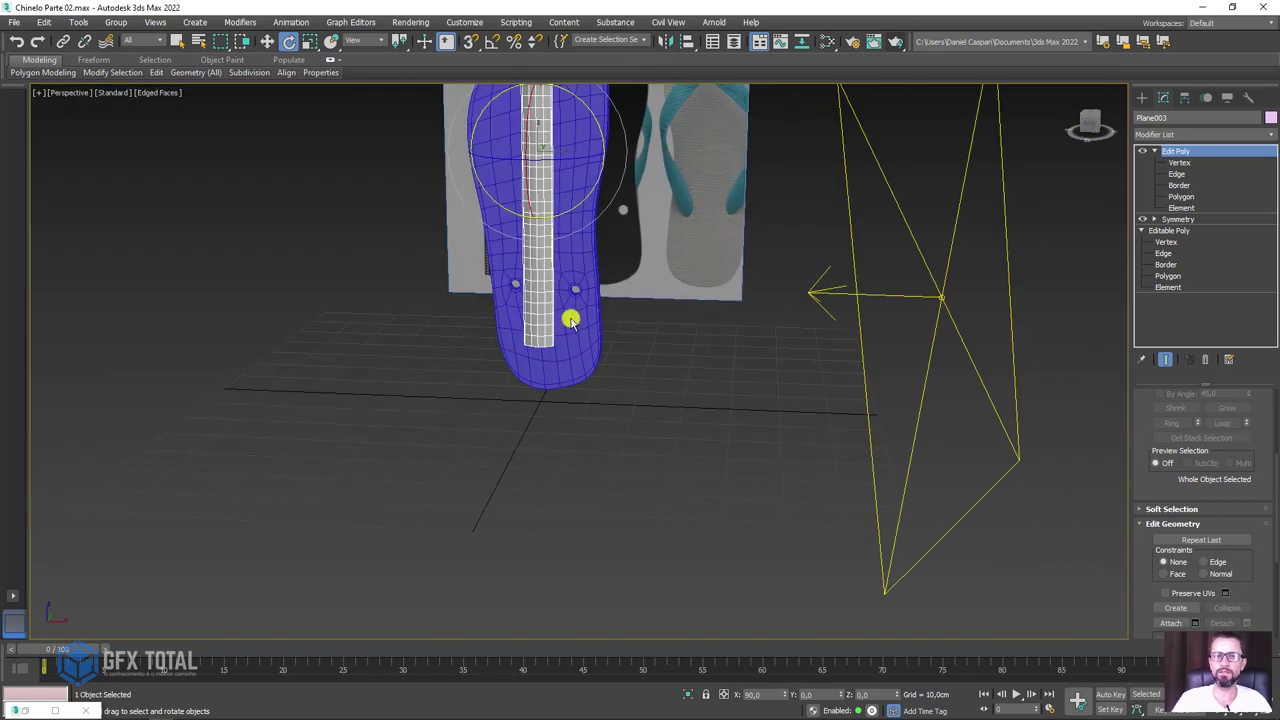
scroll(557, 337, "up", 2)
middle_click_drag(557, 337, 529, 343)
scroll(529, 343, "up", 2)
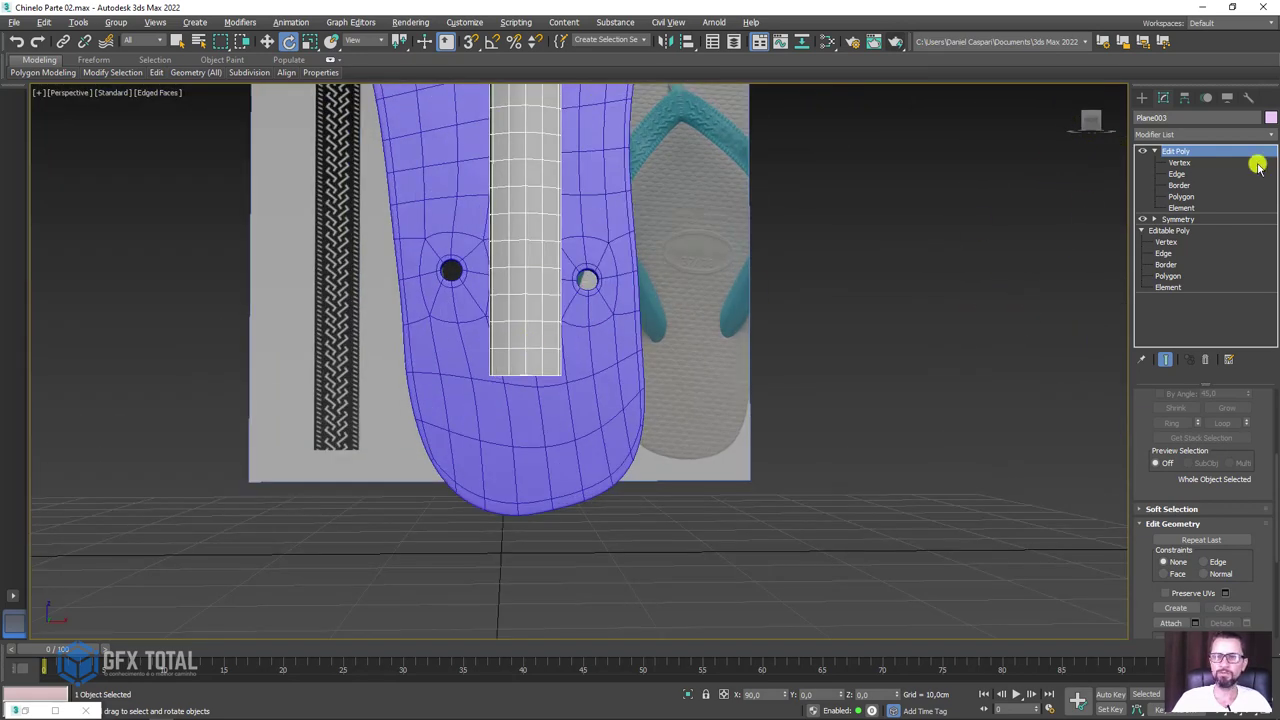
Step: In Border mode, select the open border at the strap's lower end
left_click(1179, 185)
left_click_drag(487, 393, 500, 386)
scroll(500, 386, "up", 3)
Step: Move the bottom border down to lengthen the strap
key("w")
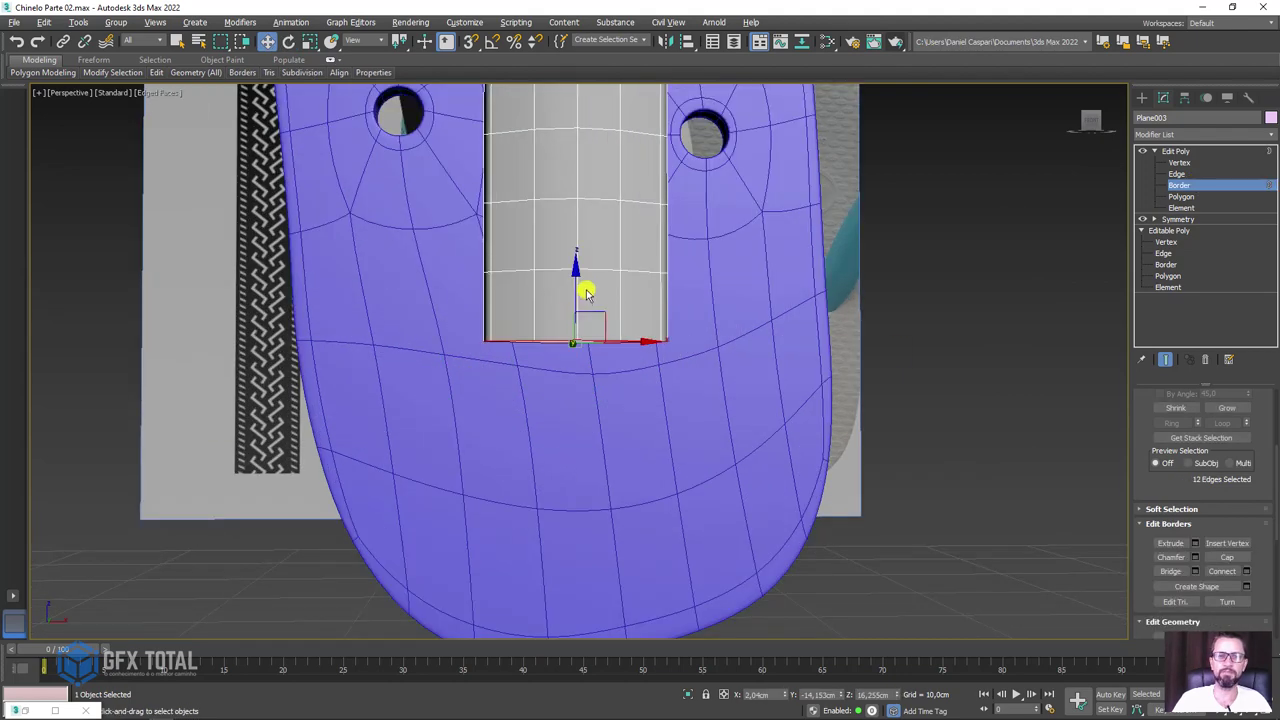
left_click_drag(577, 287, 577, 362)
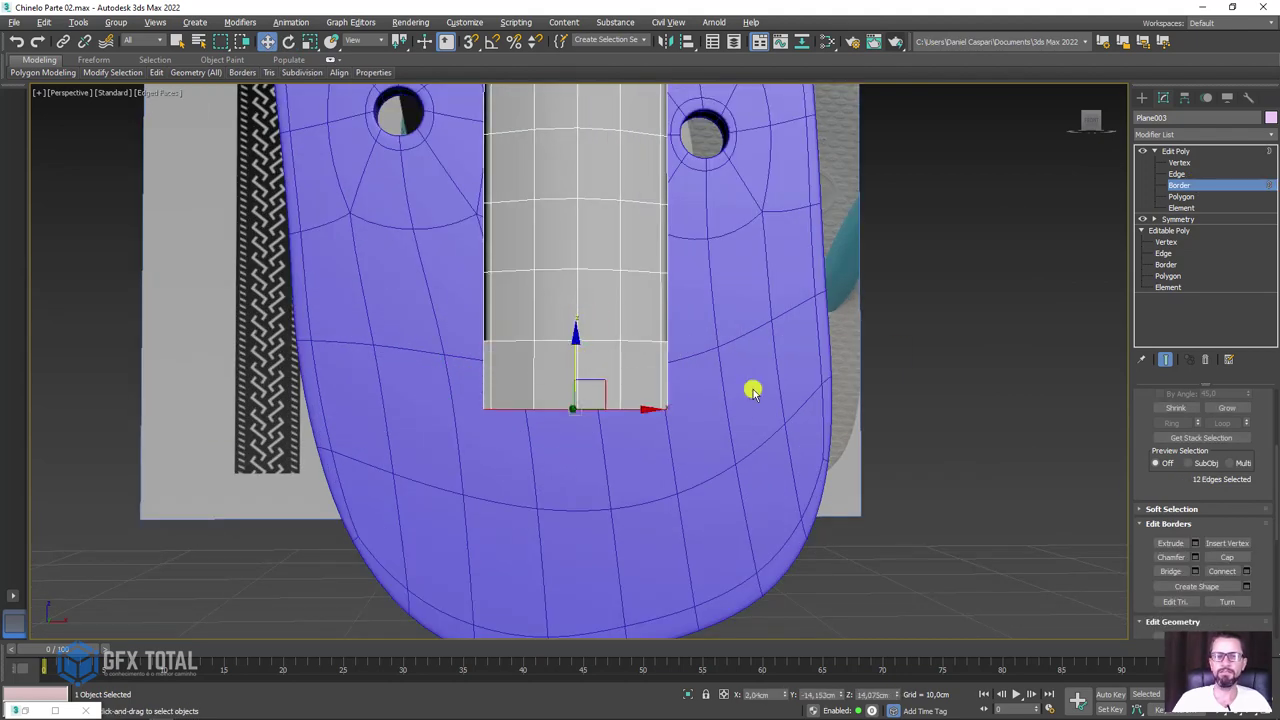
mouse_move(751, 386)
middle_mouse_down("alt")
mouse_move(784, 432)
mouse_move(758, 410)
middle_mouse_up("alt")
scroll(824, 416, "up", 2)
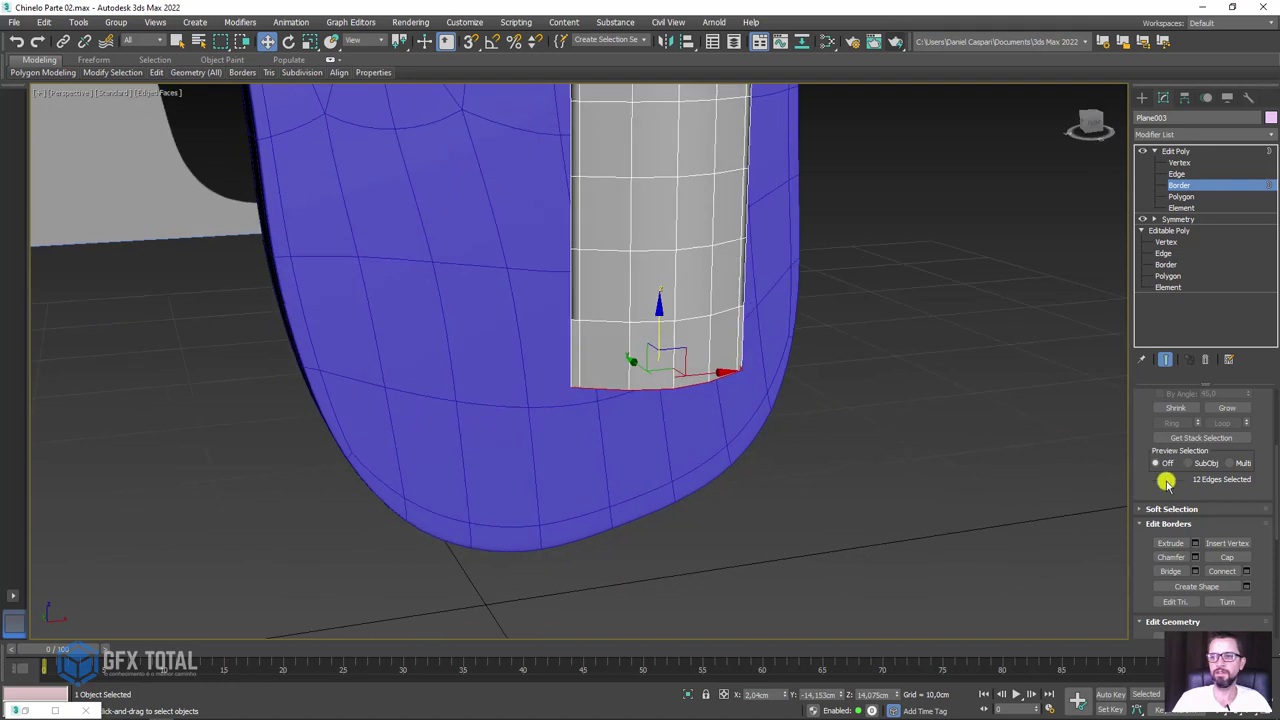
scroll(1160, 470, "down", 2)
Step: Enable Soft Selection with about 3cm falloff and scale the strap's lower end narrower
left_click(1150, 455)
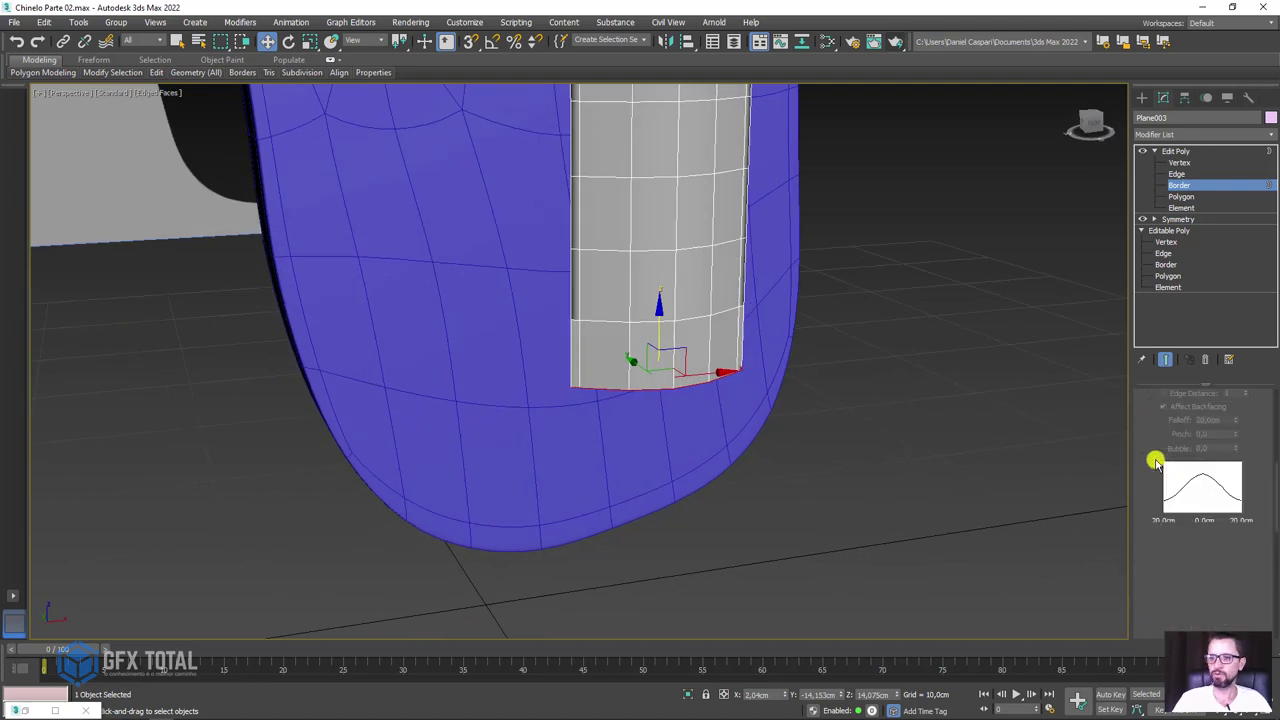
left_click(1162, 455)
scroll(997, 491, "down", 2)
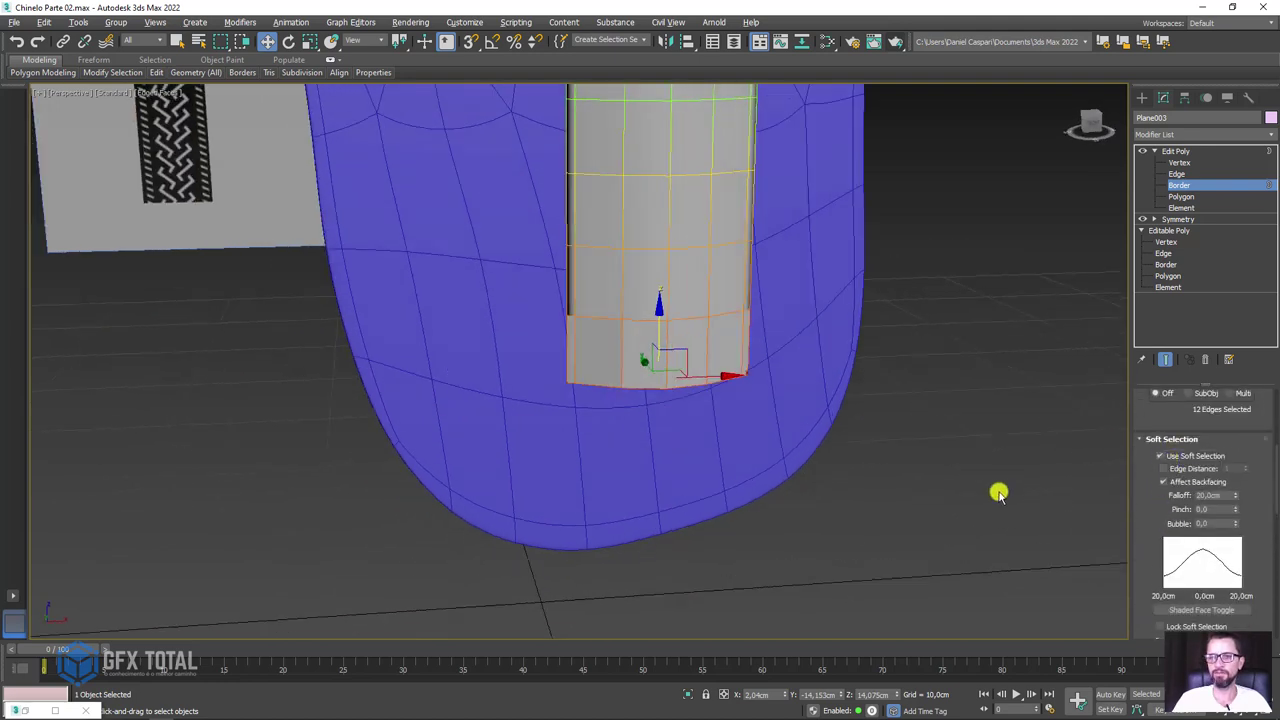
left_click_drag(1238, 503, 1240, 526)
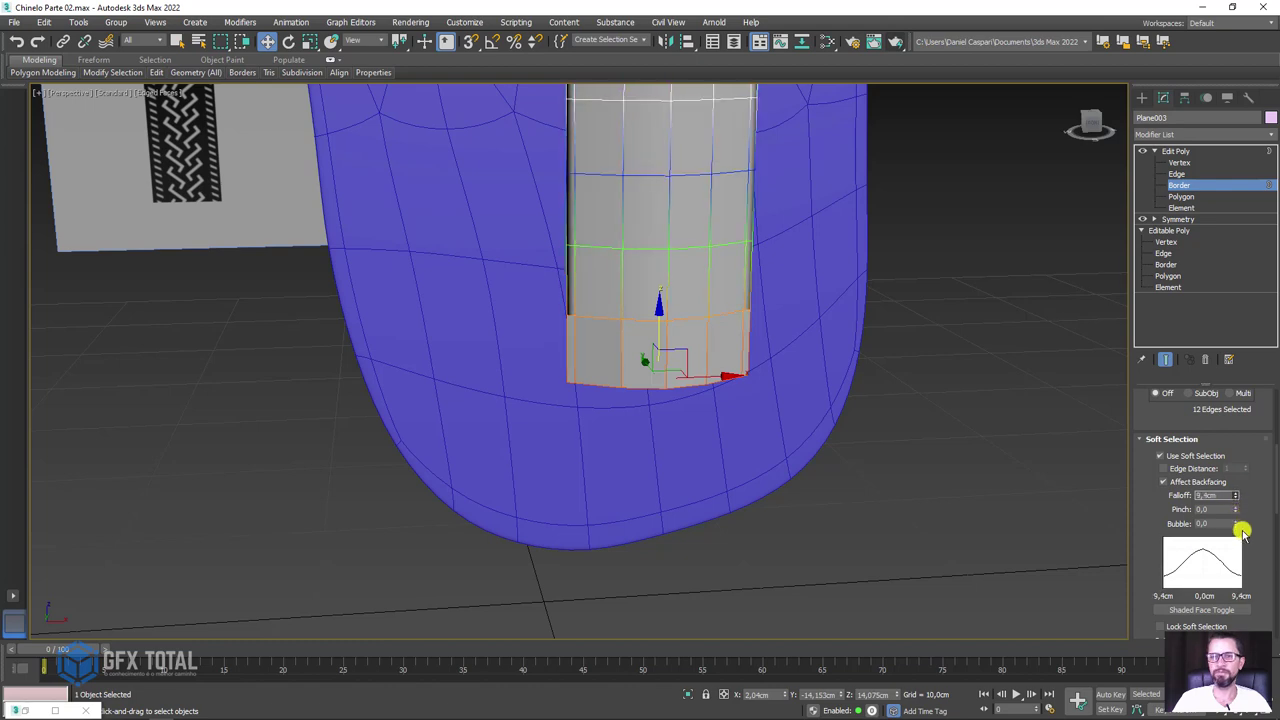
key("e")
key("r")
left_click_drag(570, 387, 591, 387)
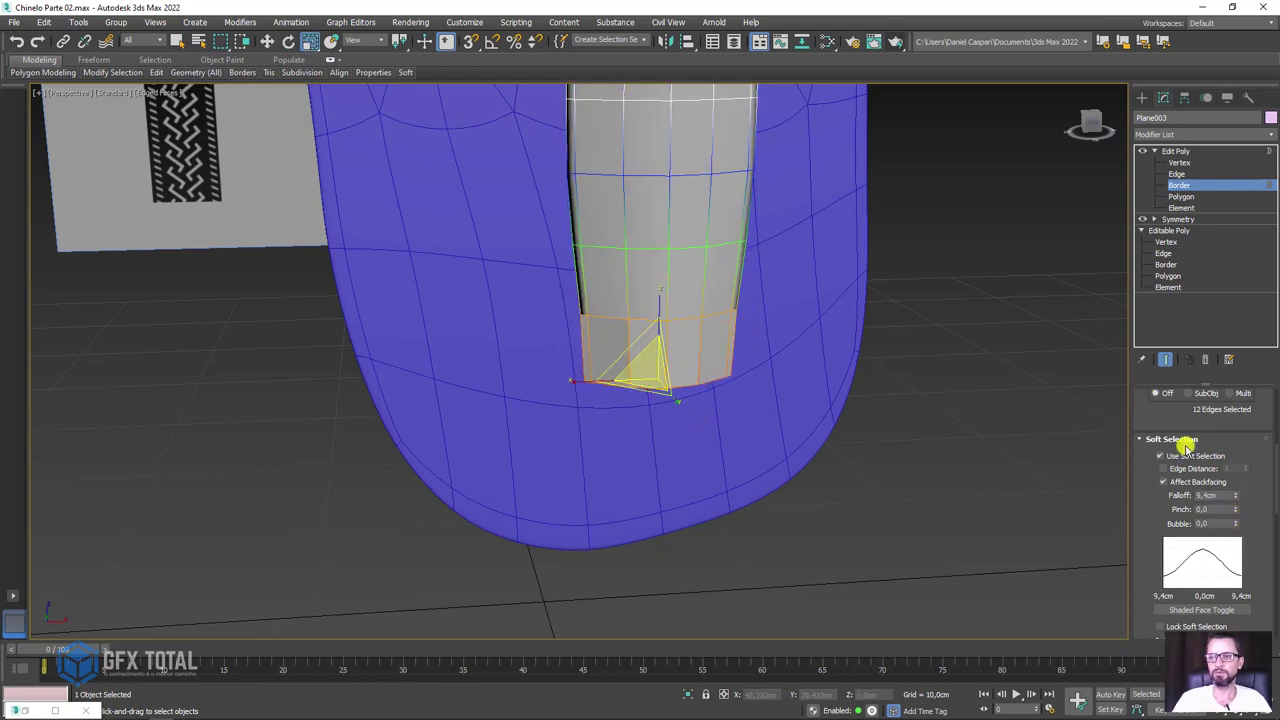
left_click_drag(1238, 500, 1237, 543)
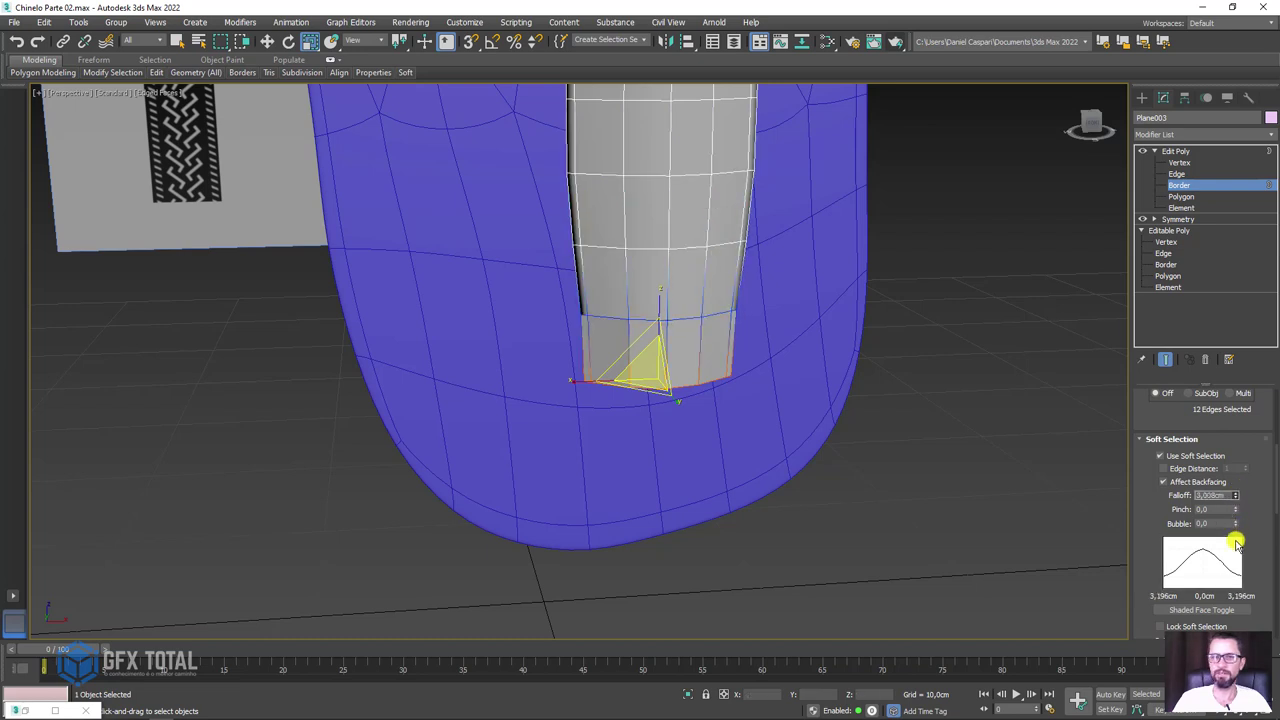
left_click_drag(590, 388, 585, 383)
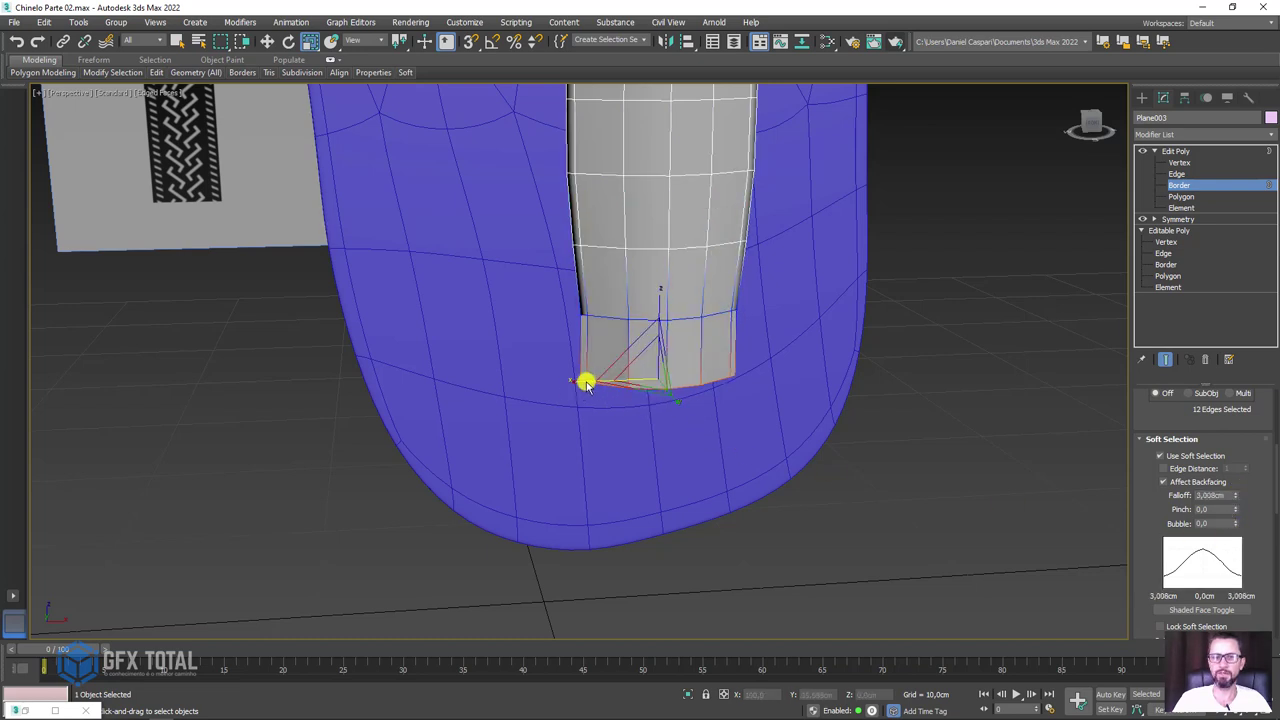
Step: Rotate the strap's tip edge into an angle
mouse_move(611, 380)
middle_mouse_down("alt")
mouse_move(689, 409)
mouse_move(743, 366)
mouse_move(723, 371)
mouse_move(727, 354)
middle_mouse_up("alt")
key("e")
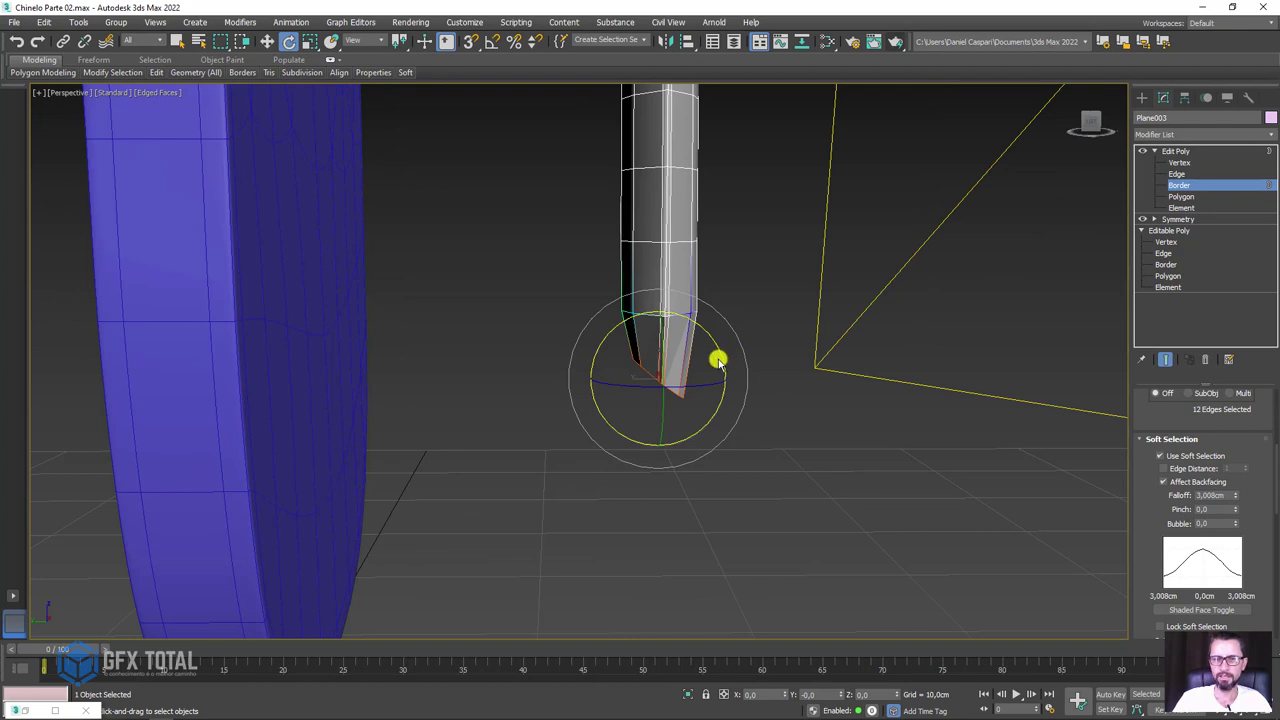
left_click_drag(718, 360, 722, 376)
key("w")
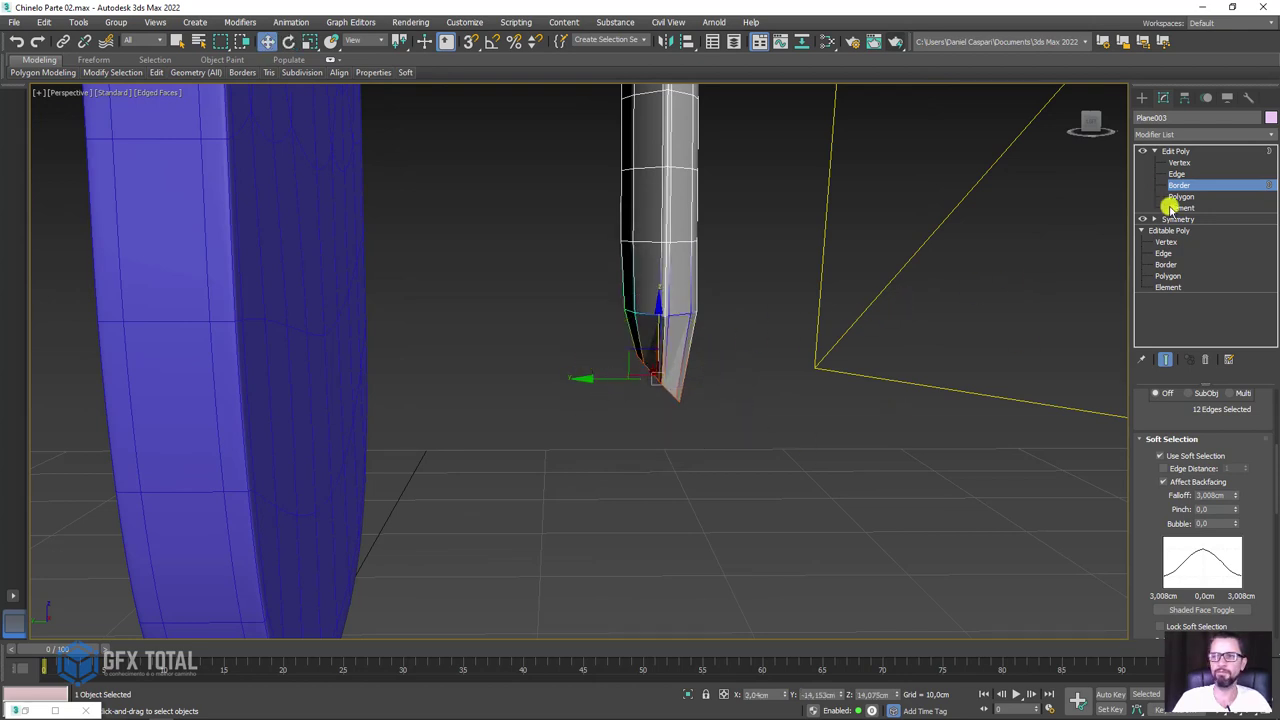
Step: In Vertex mode, select the strap-tip vertices and scale them inward into a point
left_click(1180, 163)
mouse_move(561, 305)
left_mouse_down()
mouse_move(580, 323)
mouse_move(591, 308)
left_mouse_up()
key("e")
key("r")
key("w")
mouse_move(636, 378)
left_mouse_down()
mouse_move(605, 372)
mouse_move(597, 347)
left_mouse_up()
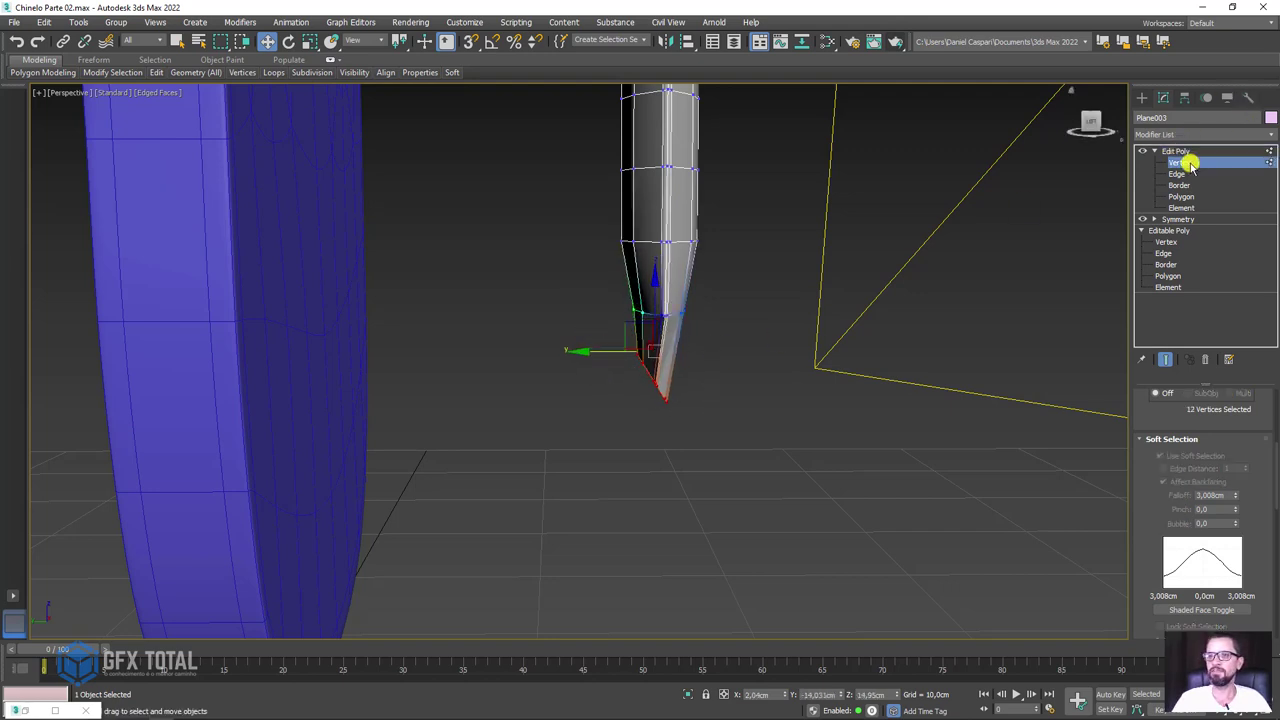
Step: Collapse the Soft Selection settings and return to the strap's top object level
left_click(1181, 162)
left_click(1181, 162)
scroll(1172, 433, "up", 1)
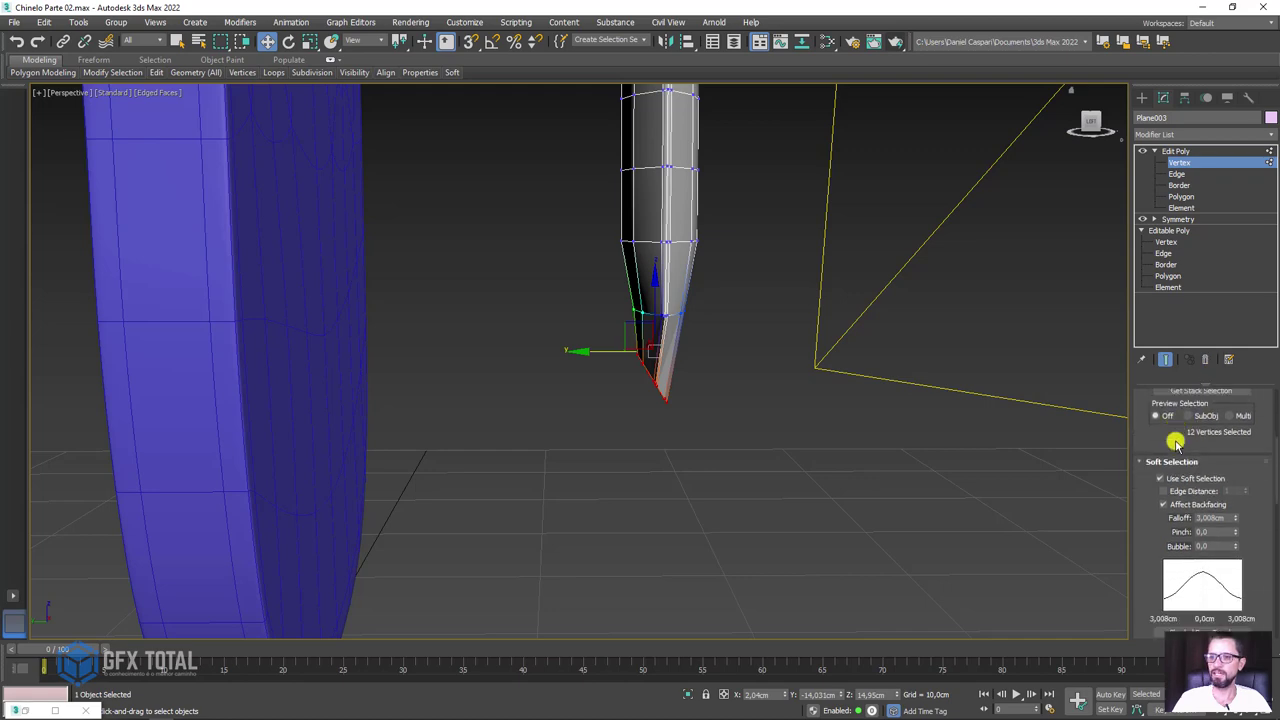
left_click(1168, 461)
mouse_move(1146, 460)
middle_mouse_down("alt")
mouse_move(840, 343)
mouse_move(803, 346)
mouse_move(1048, 216)
middle_mouse_up("alt")
left_click(1173, 150)
middle_click_drag(1000, 250, 736, 308, "alt")
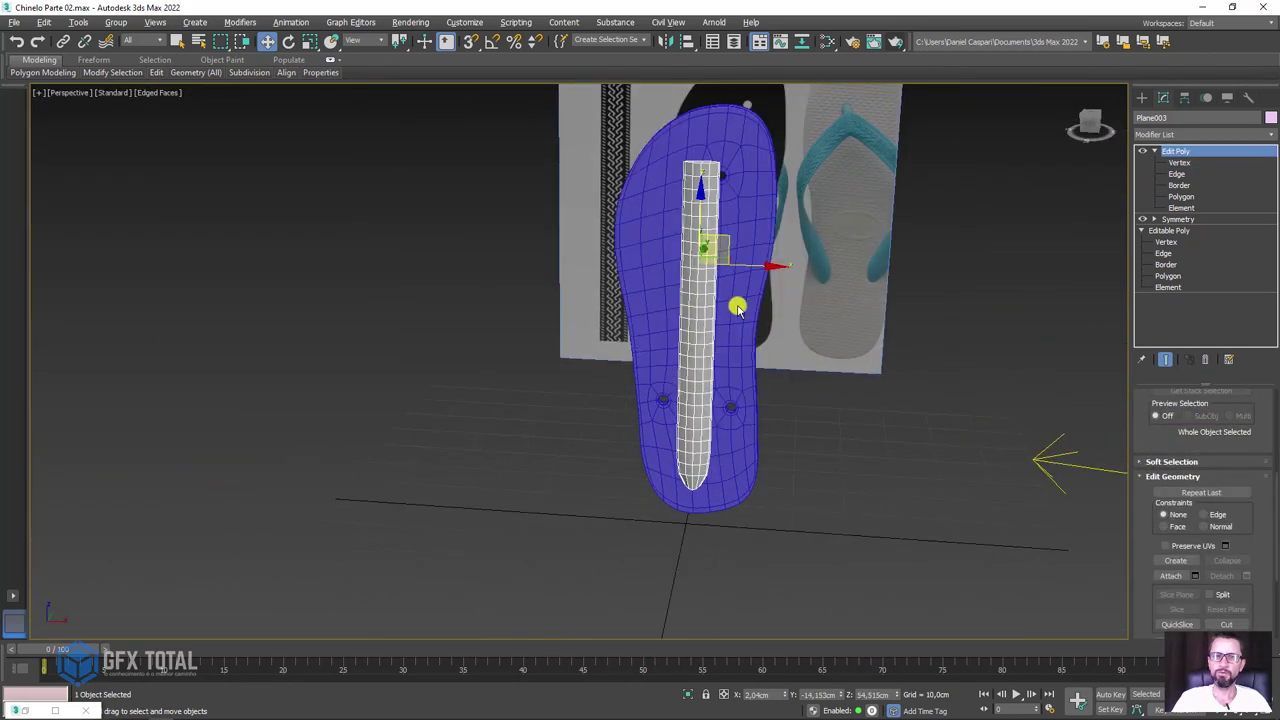
Step: Center the strap's pivot to the object using Affect Pivot Only, then turn it off
middle_click_drag(818, 218, 707, 285)
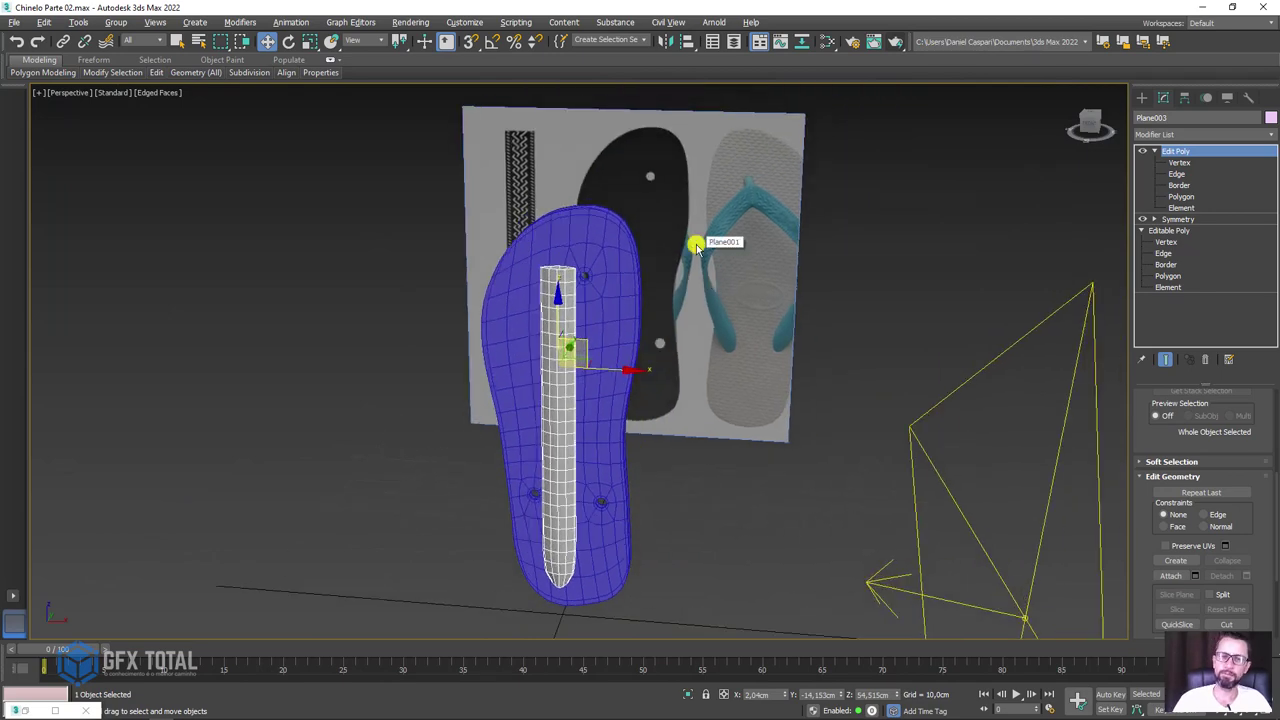
mouse_move(767, 322)
middle_mouse_down("alt")
mouse_move(700, 300)
mouse_move(649, 251)
middle_mouse_up("alt")
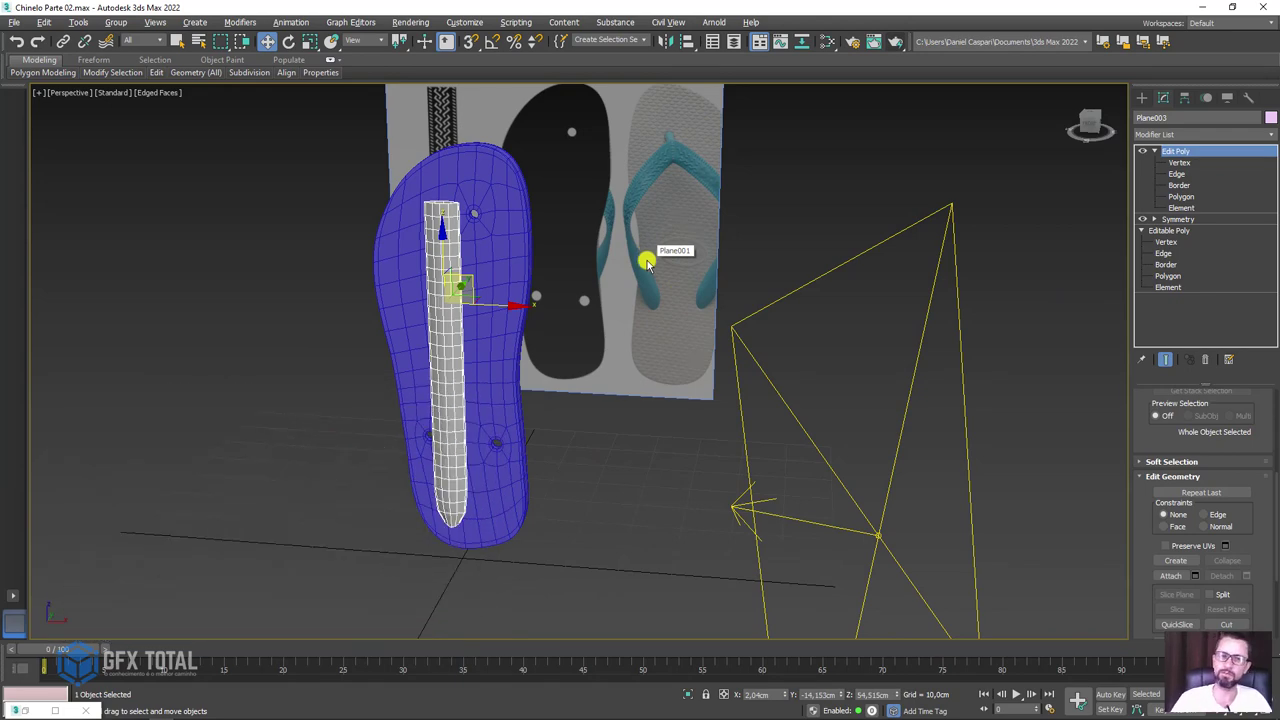
mouse_move(612, 307)
middle_mouse_down("alt")
mouse_move(660, 303)
mouse_move(455, 374)
middle_mouse_up("alt")
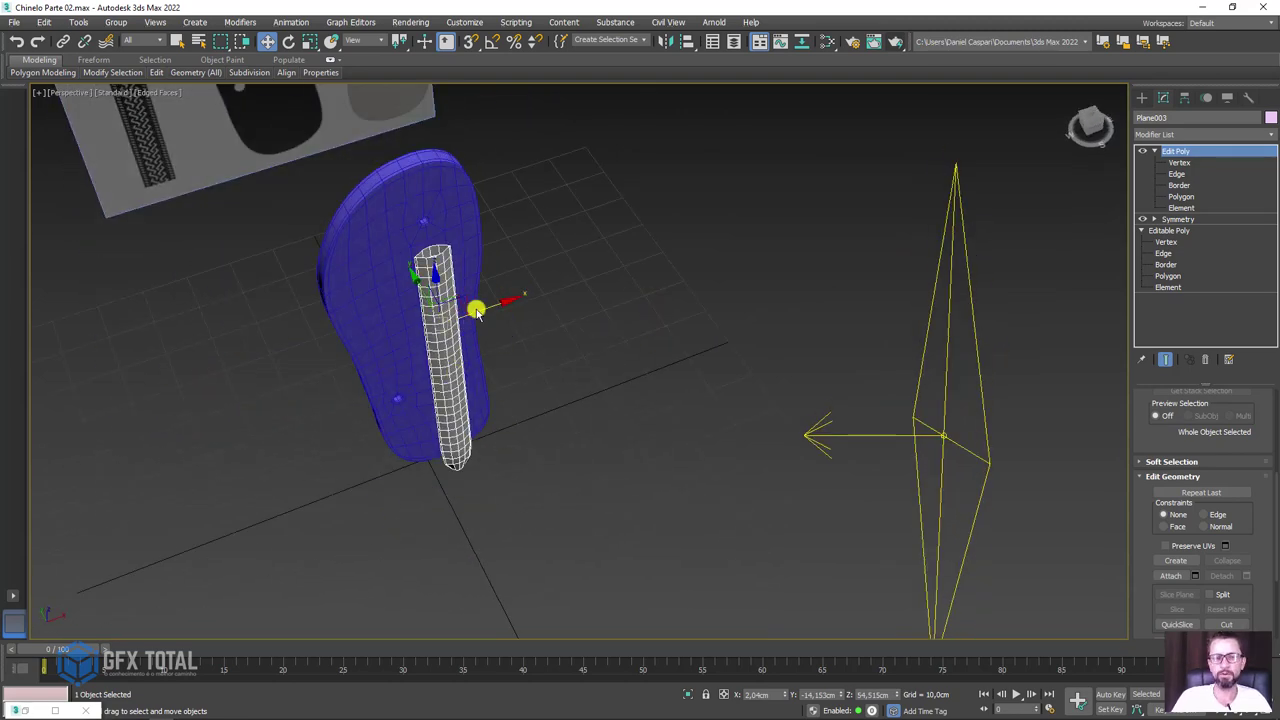
mouse_move(476, 311)
middle_mouse_down("alt")
mouse_move(457, 286)
mouse_move(489, 340)
mouse_move(522, 344)
middle_mouse_up("alt")
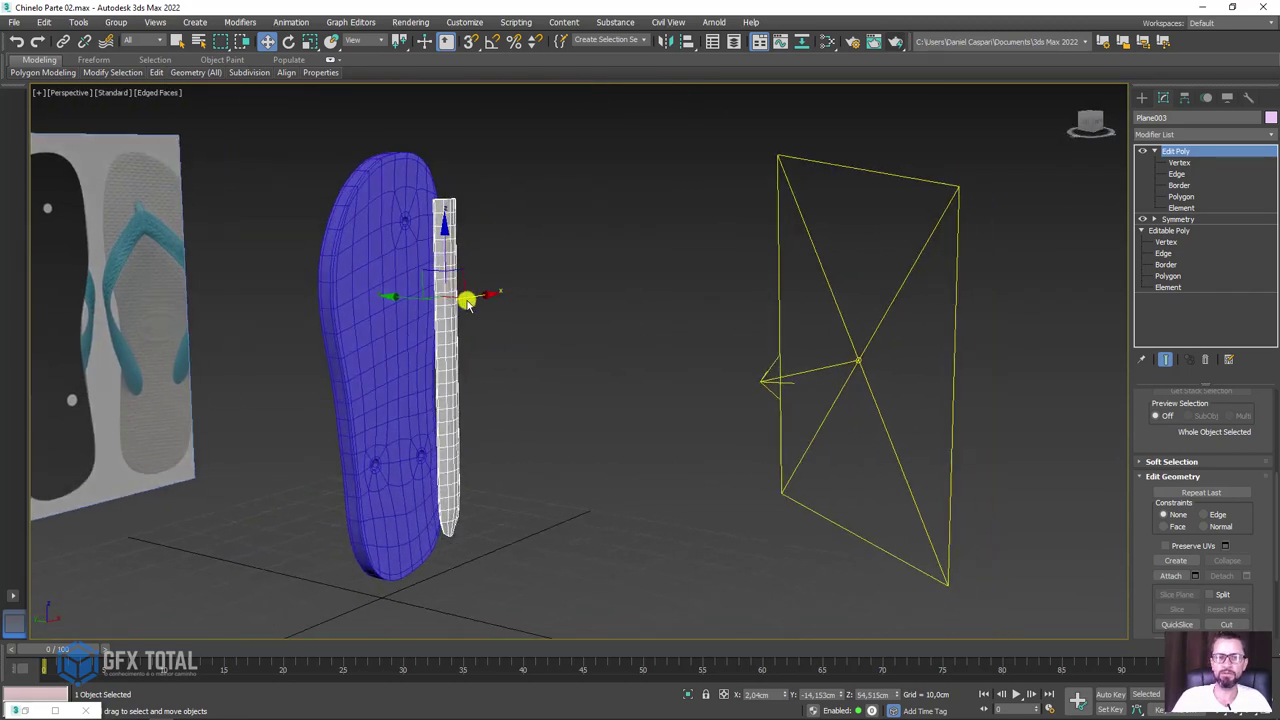
left_click(1185, 98)
left_click(1204, 192)
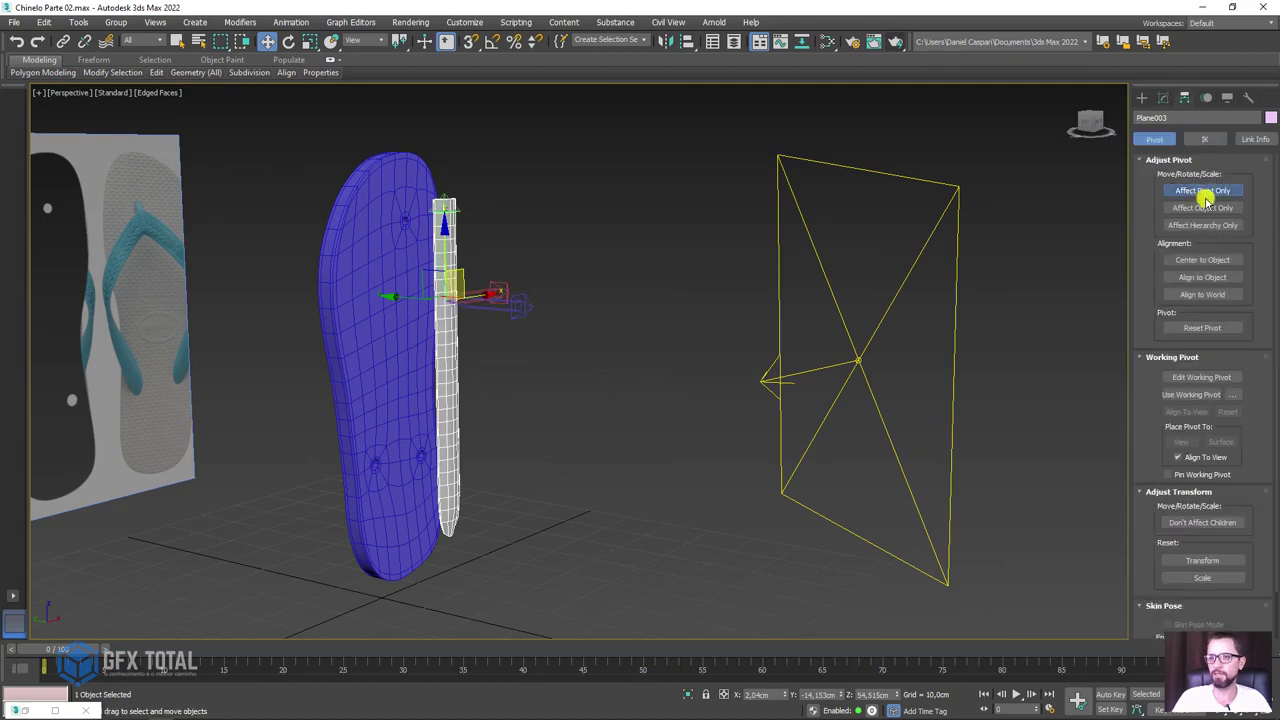
left_click(1205, 261)
left_click(1195, 192)
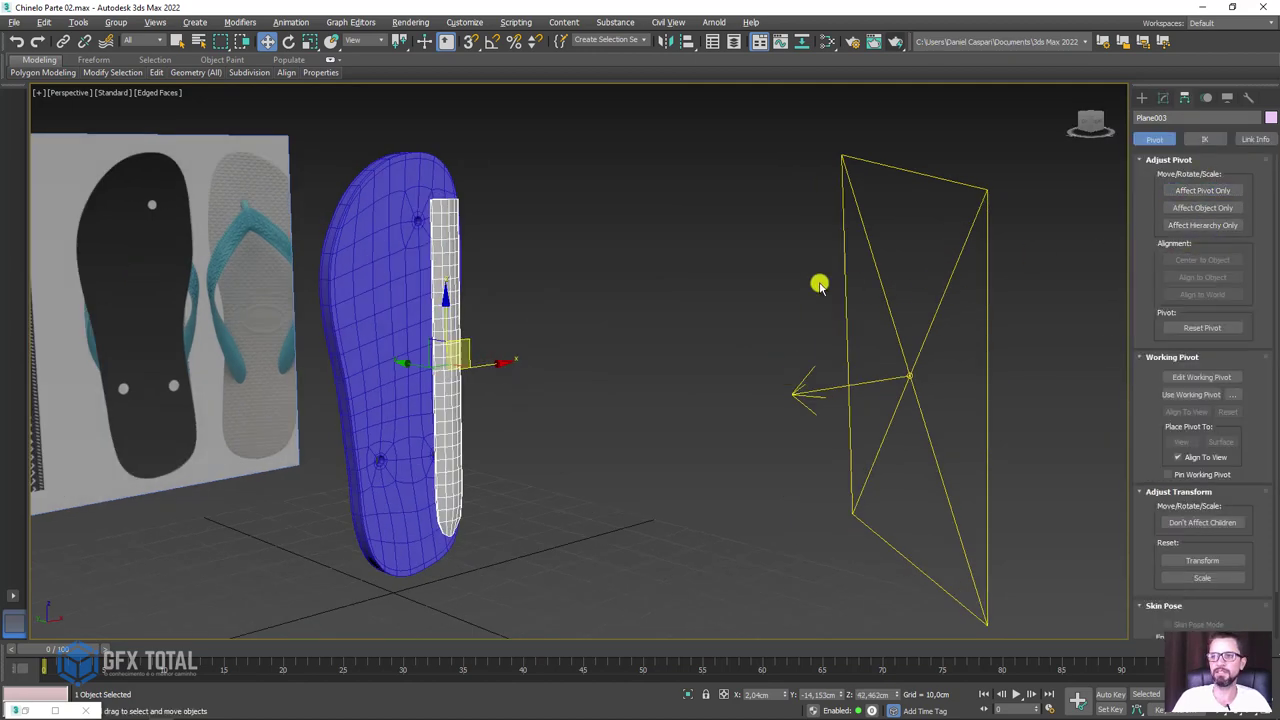
Step: Open the Modifier List from the strap's Modify panel
middle_click_drag(823, 286, 786, 306, "alt")
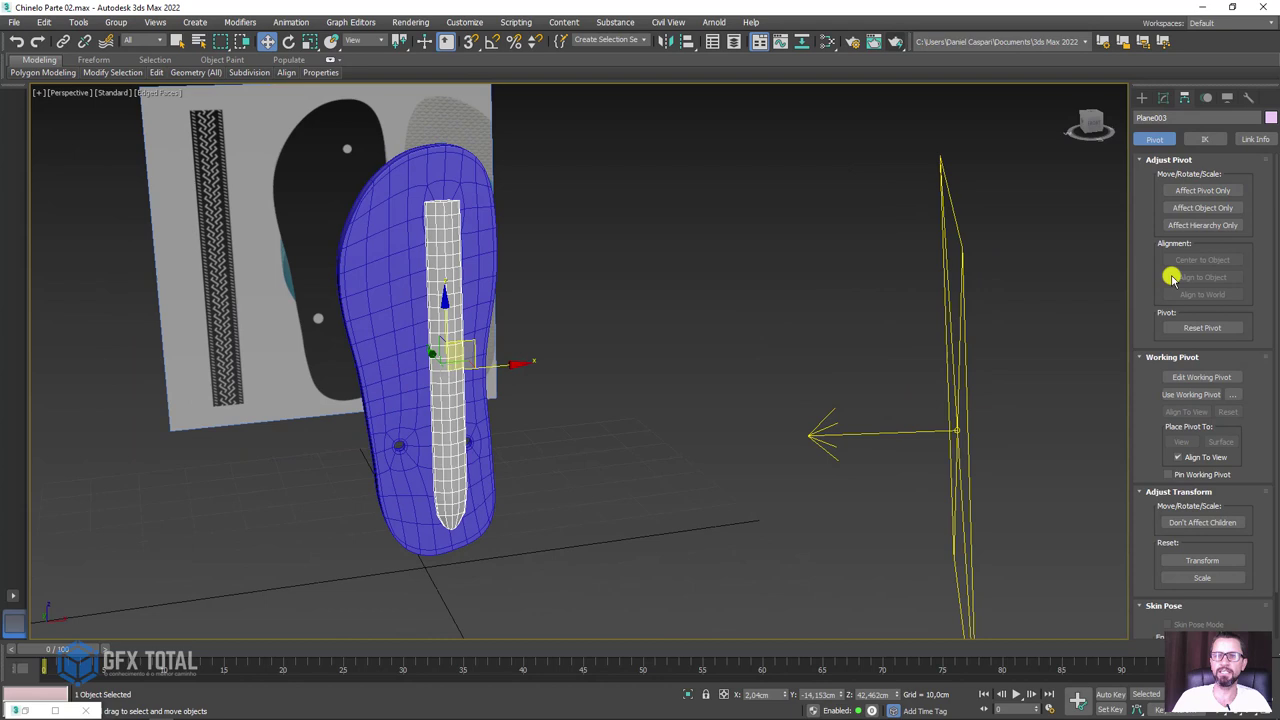
left_click(1165, 98)
left_click(1220, 131)
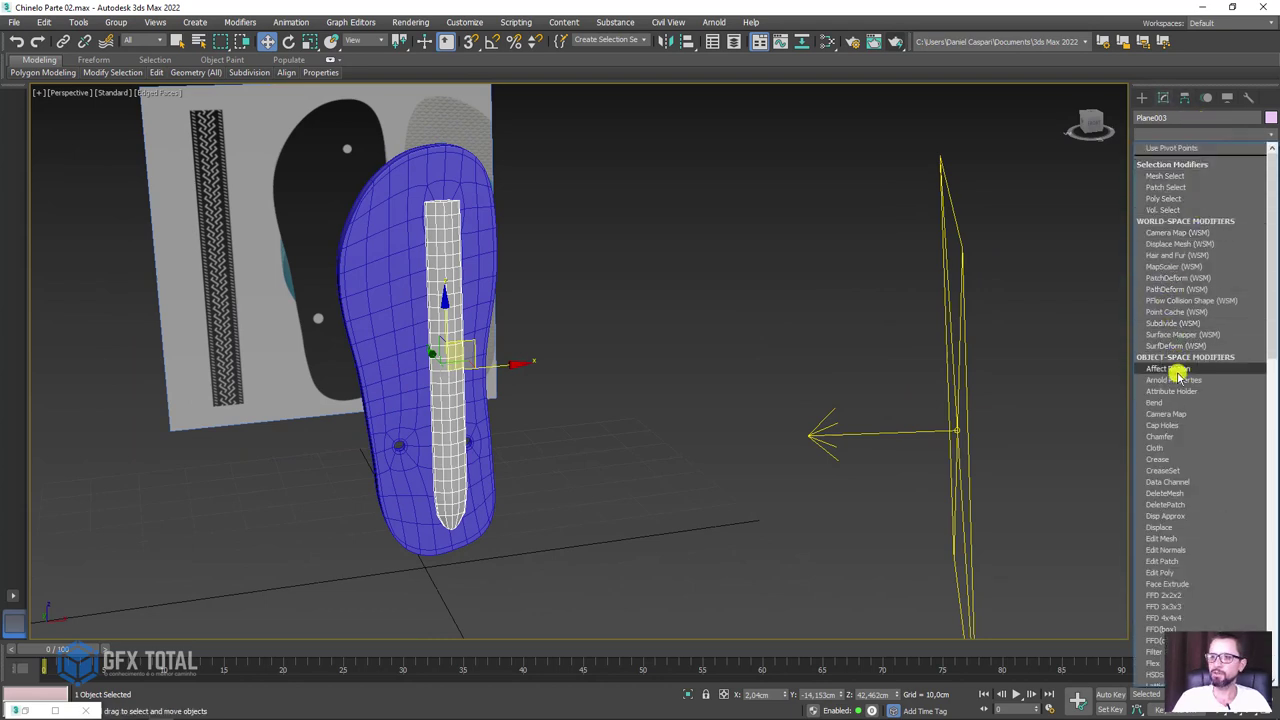
Step: Add a Bend modifier on the Y axis with direction 0 and angle 62°
left_click(1155, 402)
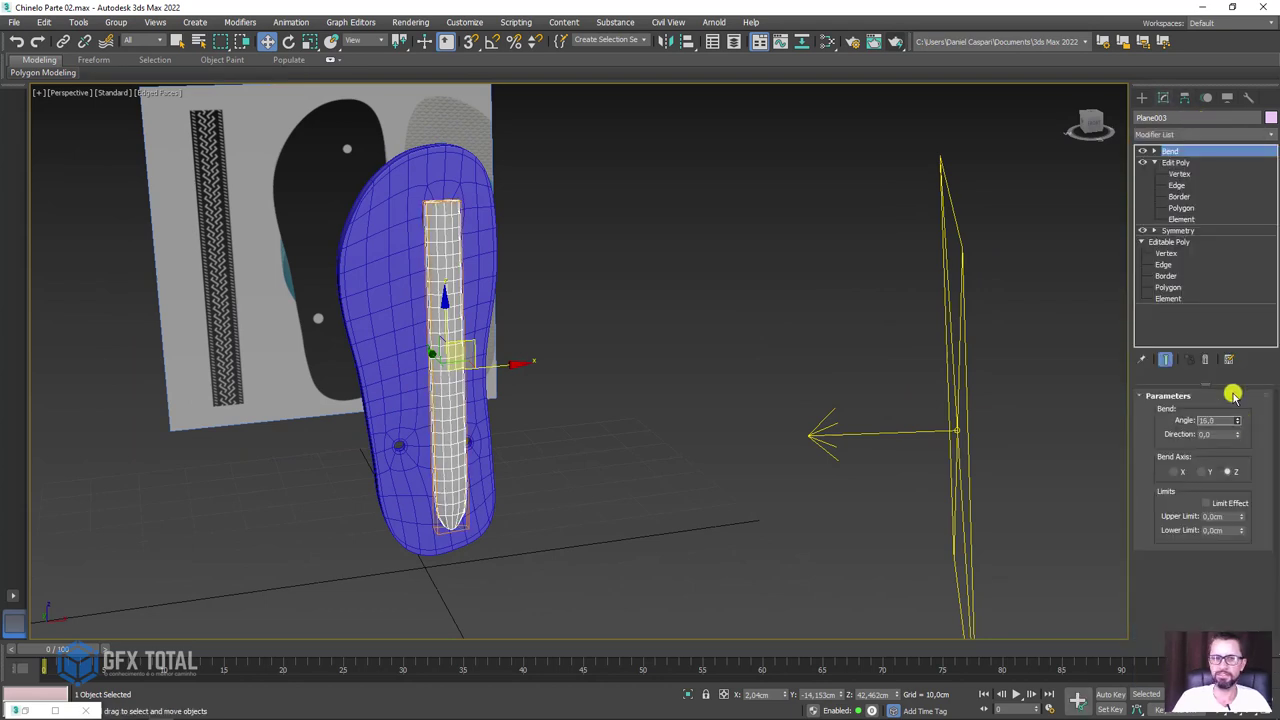
left_click_drag(1233, 395, 1190, 150)
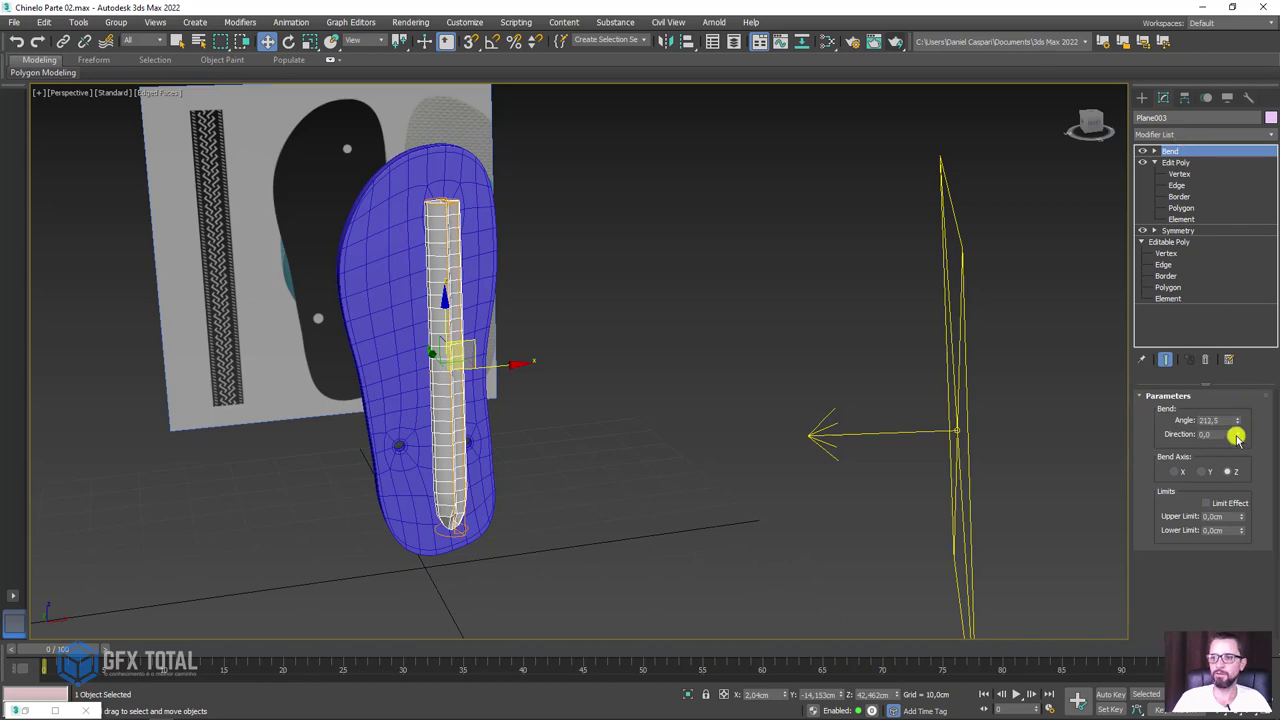
mouse_move(1237, 437)
left_mouse_down()
mouse_move(1216, 344)
mouse_move(1233, 441)
left_mouse_up()
left_click(1201, 472)
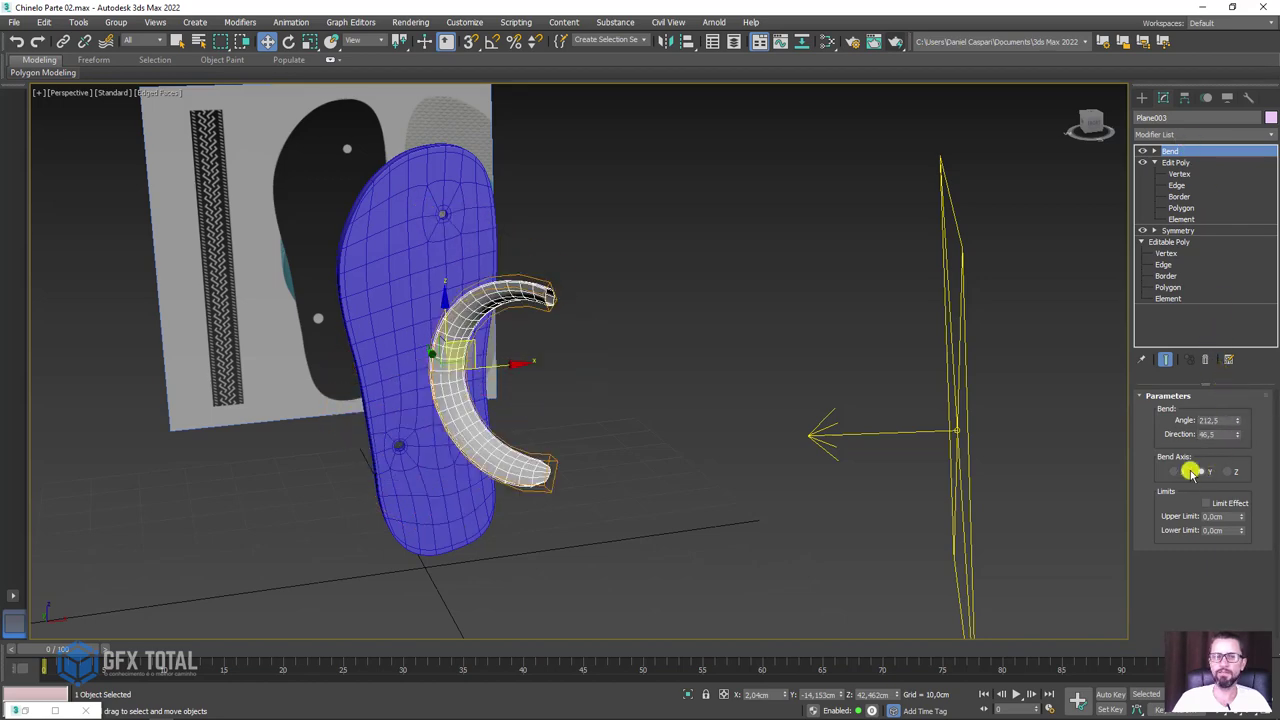
middle_click_drag(905, 468, 553, 447, "alt")
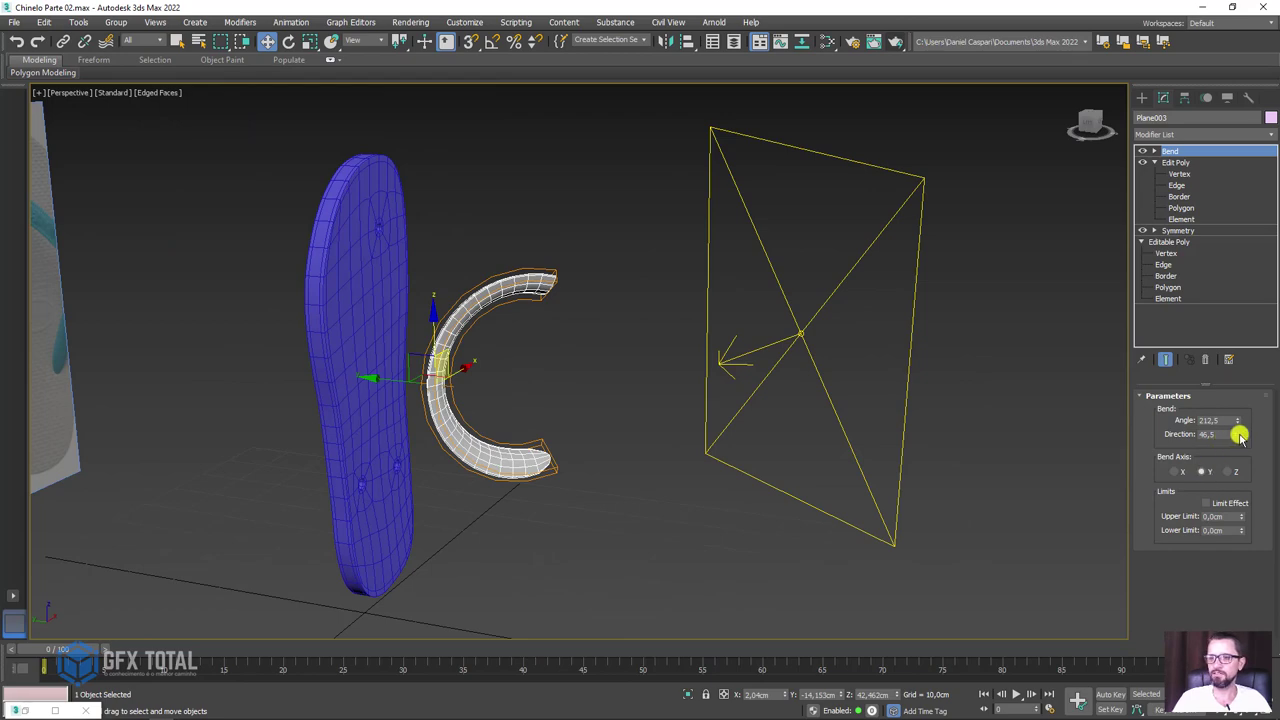
right_click(1240, 437)
mouse_move(816, 430)
middle_mouse_down("alt")
mouse_move(760, 437)
mouse_move(902, 436)
middle_mouse_up("alt")
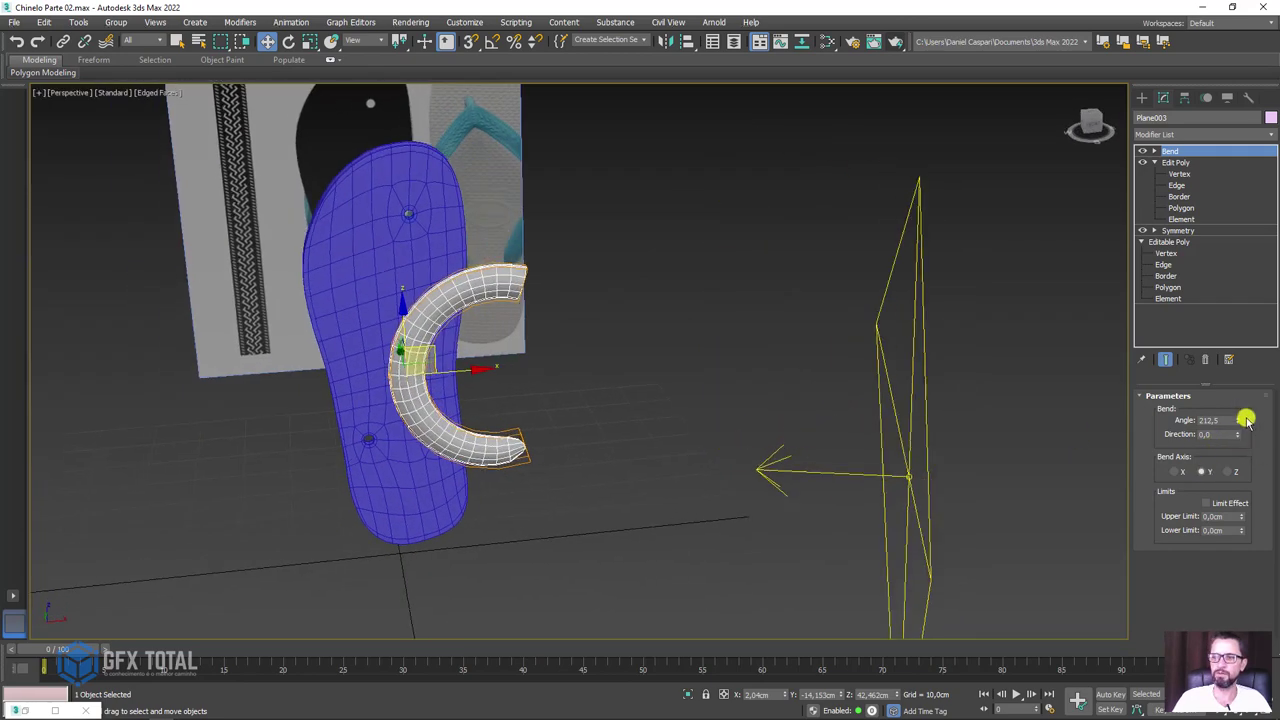
left_click_drag(1246, 420, 1236, 620)
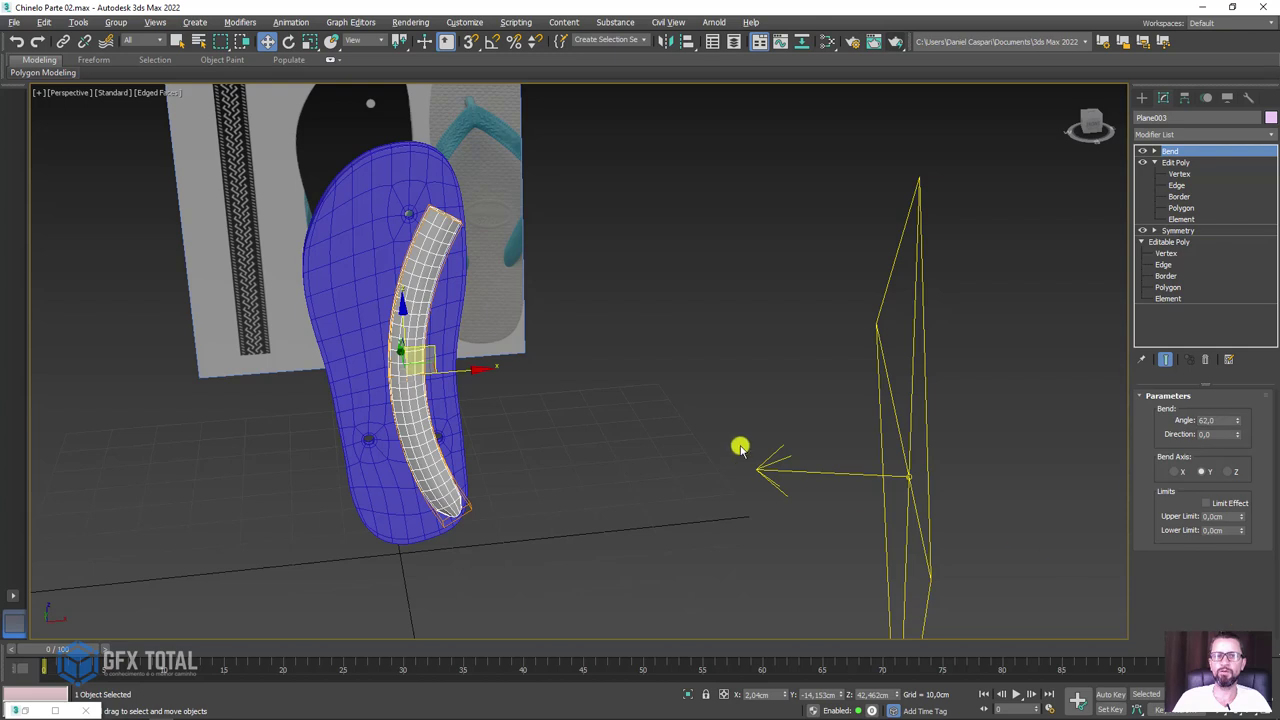
middle_click_drag(740, 448, 770, 448, "alt")
left_click(1266, 136)
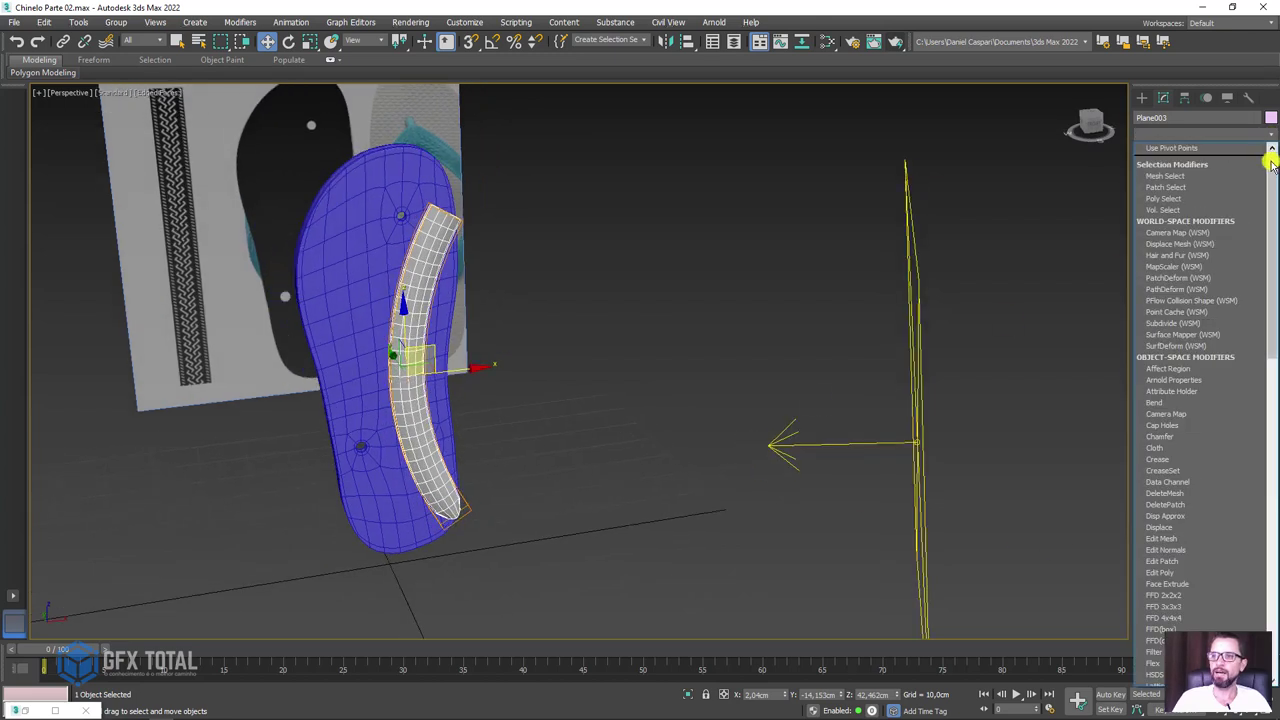
Step: Insert an FFD 2x2x2 modifier above Edit Poly, beneath the Bend
left_click_drag(1272, 176, 1272, 248)
left_click(1183, 371)
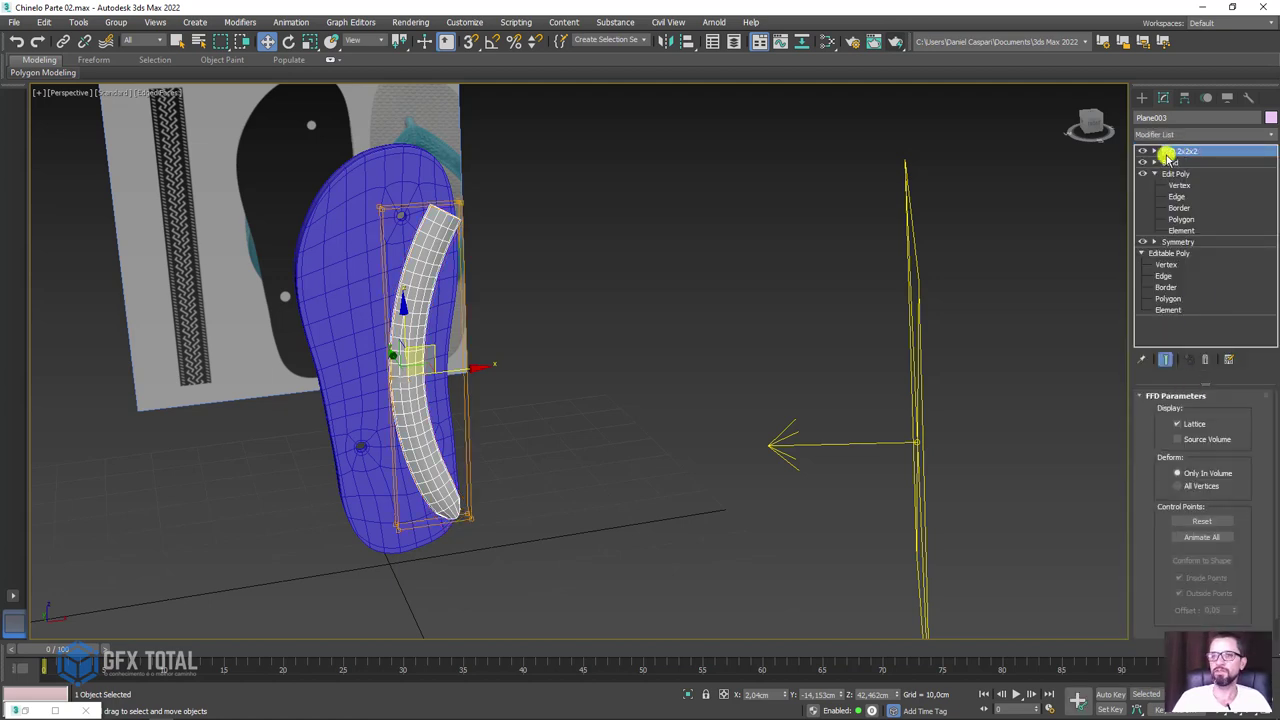
left_click(1209, 362)
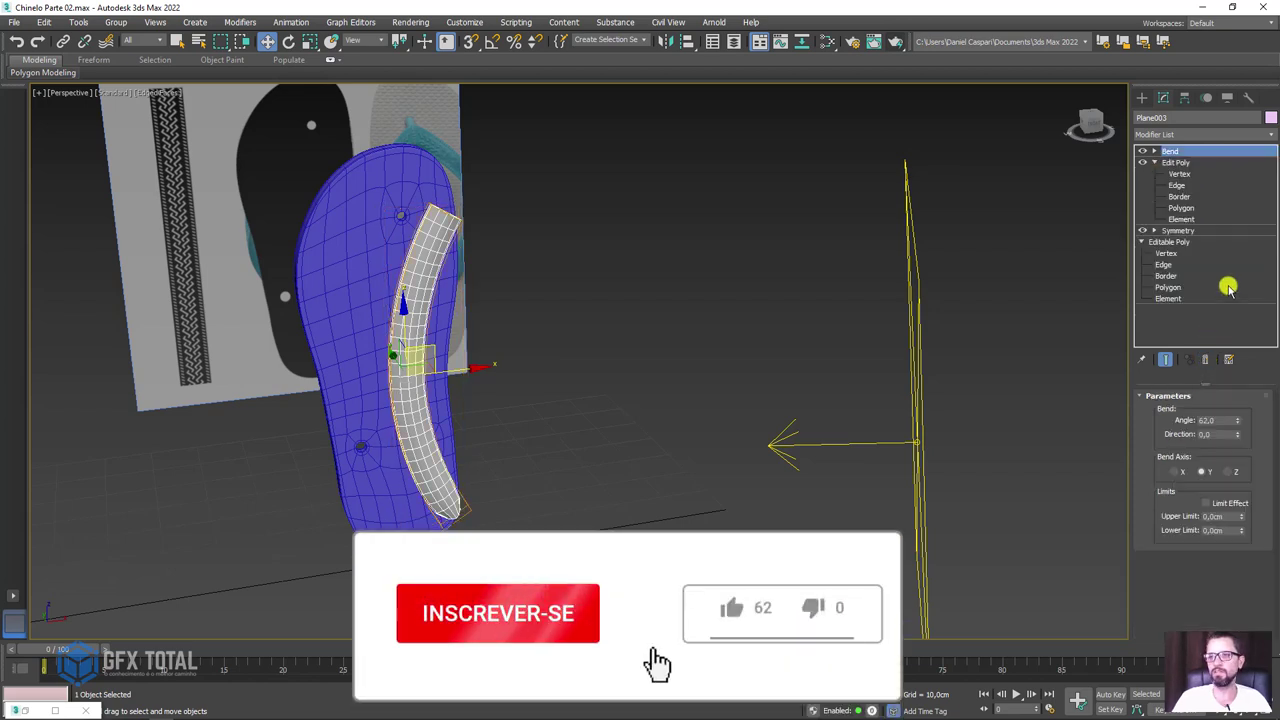
left_click(1183, 162)
left_click(1205, 134)
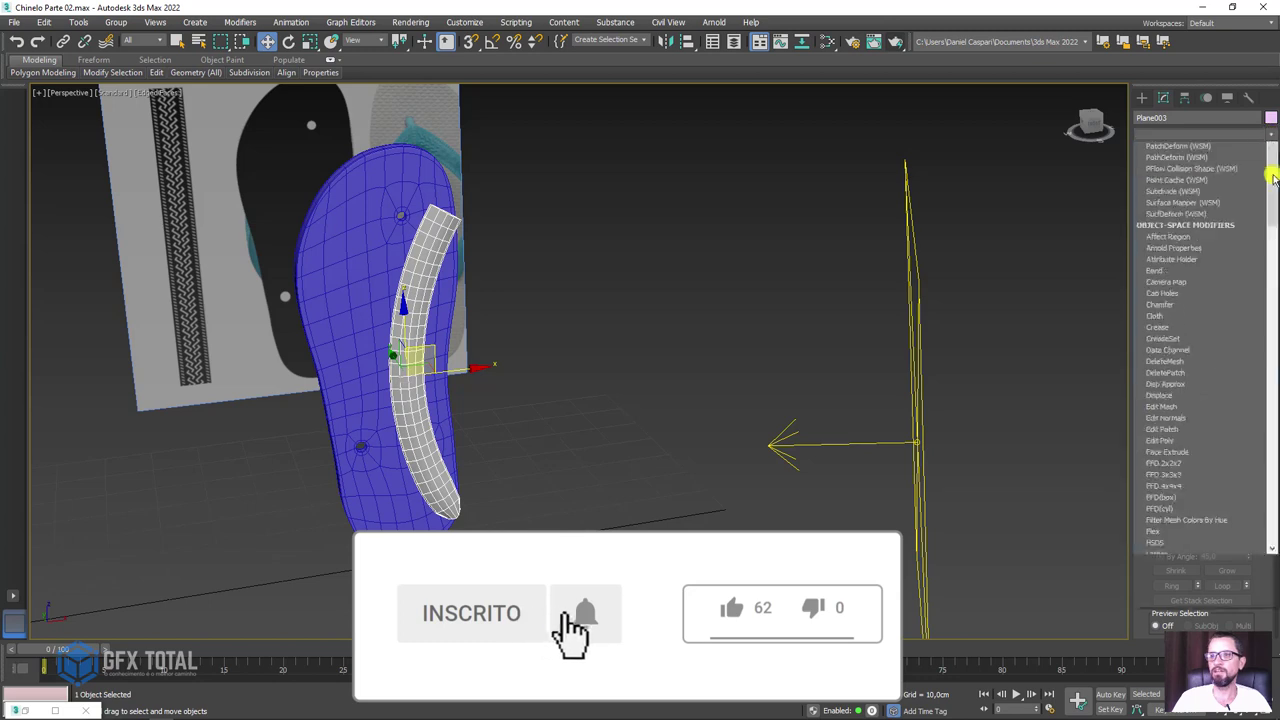
scroll(1235, 390, "down", 3)
scroll(1235, 390, "down", 2)
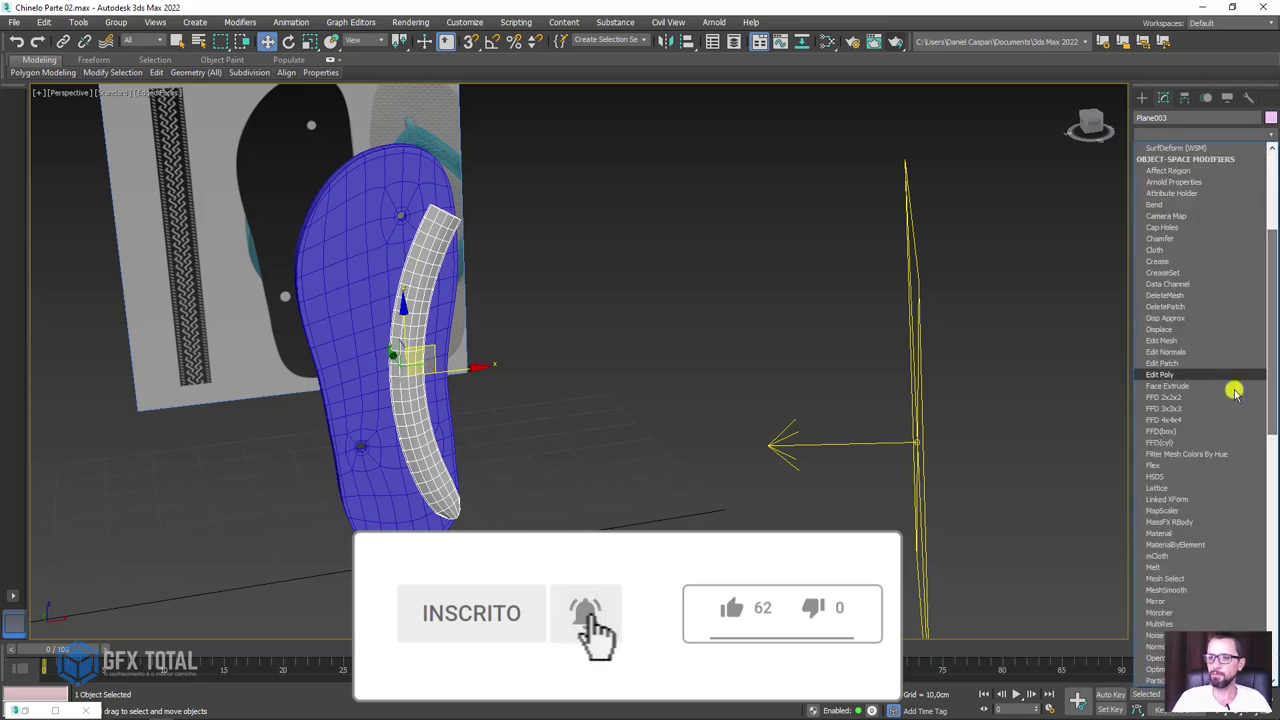
left_click(1178, 397)
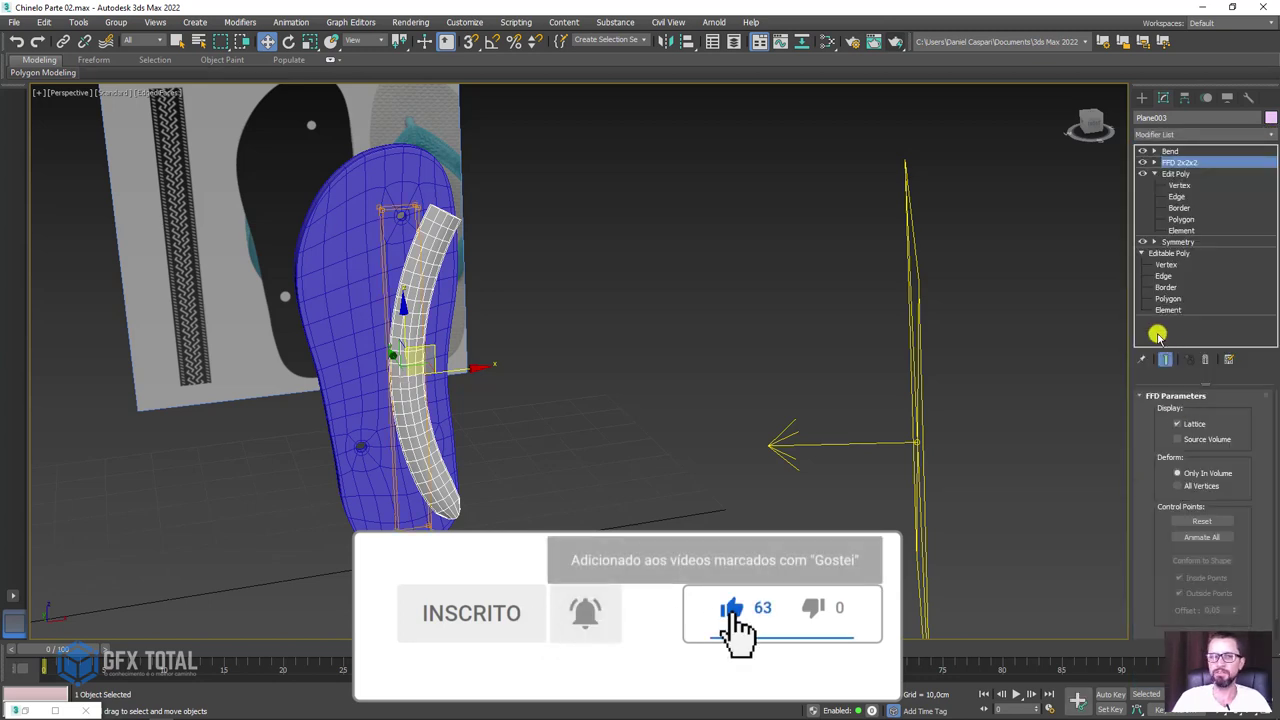
Step: Move the FFD's top control points so the strap leans out from the sole
left_click(1155, 162)
left_click(1190, 174)
middle_click_drag(334, 246, 403, 271, "alt")
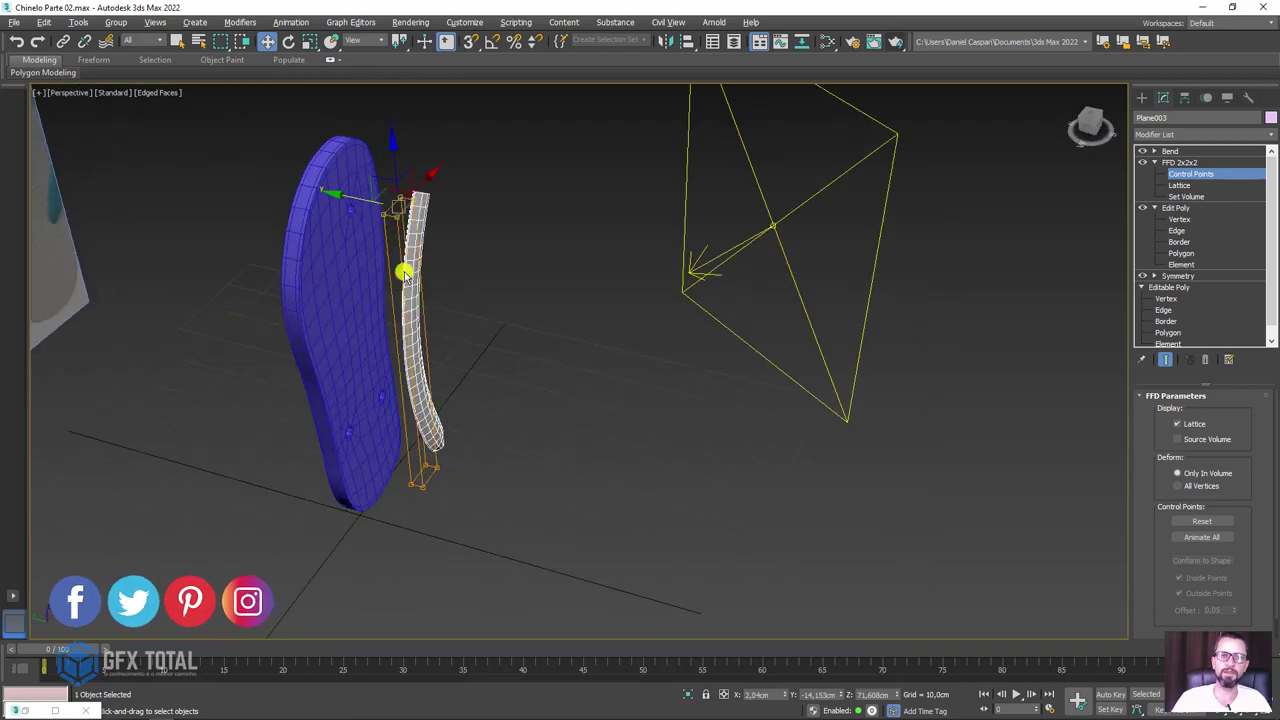
left_click_drag(355, 200, 586, 266)
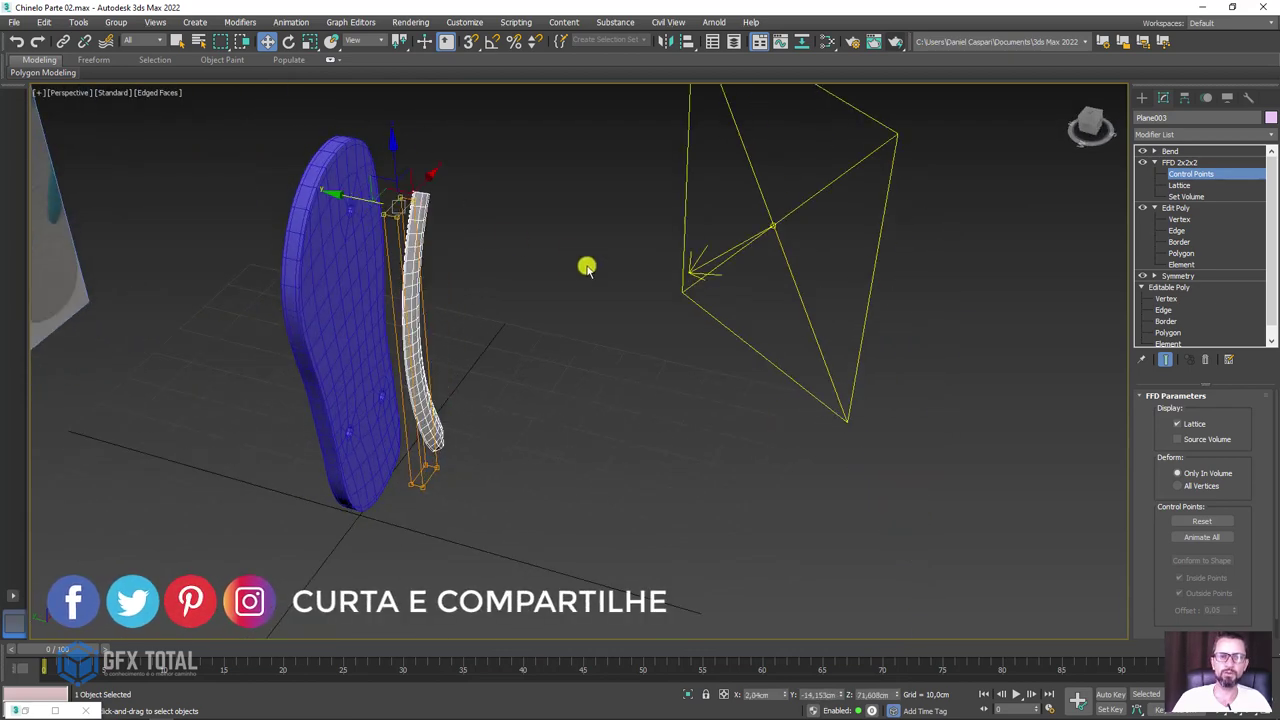
mouse_move(586, 266)
middle_mouse_down("alt")
mouse_move(503, 274)
mouse_move(395, 210)
middle_mouse_up("alt")
left_click_drag(349, 192, 423, 217)
mouse_move(423, 217)
middle_mouse_down("alt")
mouse_move(420, 251)
mouse_move(457, 220)
middle_mouse_up("alt")
mouse_move(457, 220)
left_mouse_down()
mouse_move(543, 243)
mouse_move(471, 223)
mouse_move(485, 249)
mouse_move(674, 300)
left_mouse_up()
mouse_move(674, 300)
middle_mouse_down("alt")
mouse_move(603, 323)
mouse_move(631, 247)
middle_mouse_up("alt")
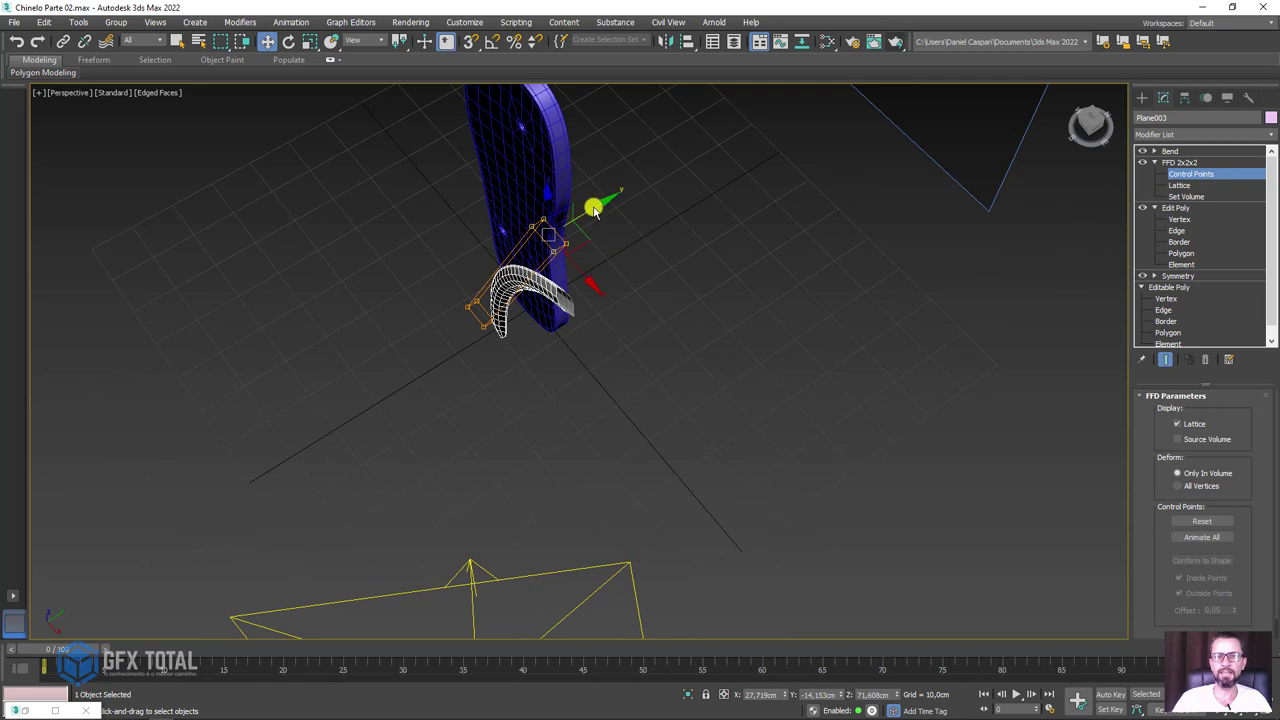
mouse_move(594, 210)
left_mouse_down()
mouse_move(523, 251)
mouse_move(503, 286)
left_mouse_up()
right_click(496, 372)
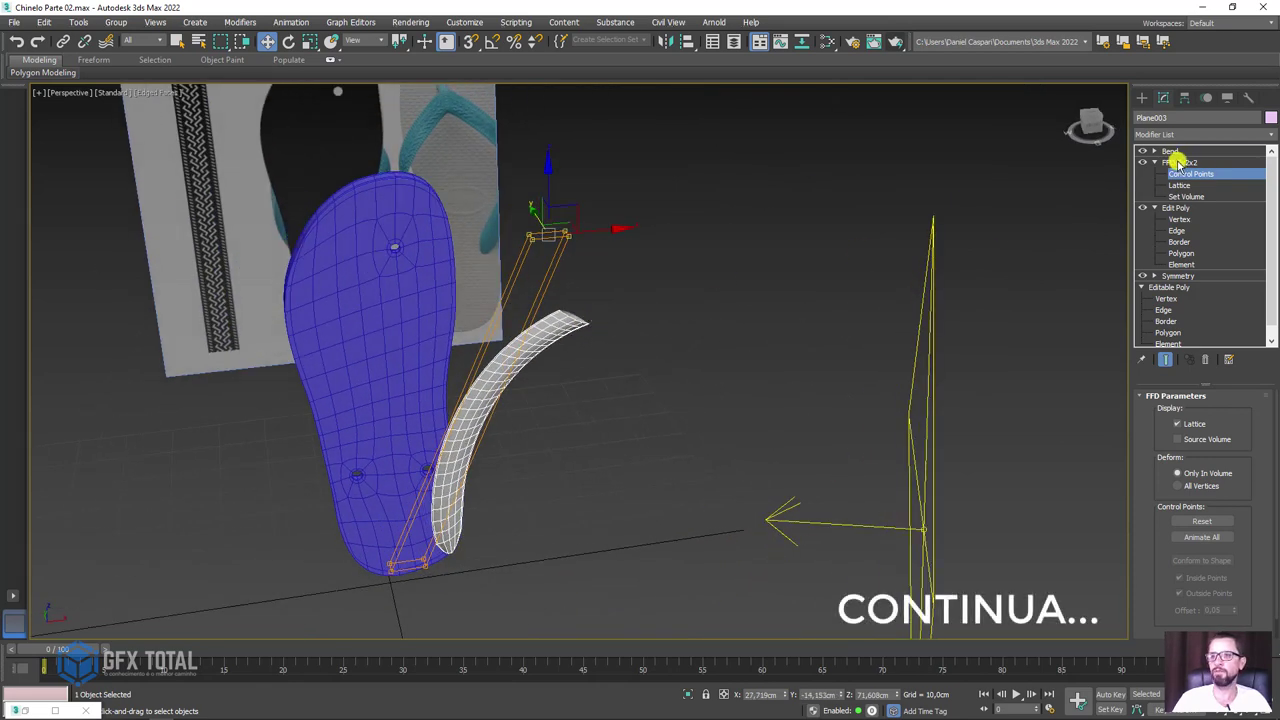
Step: Collapse the FFD 2x2x2 sub-levels and select the Bend modifier
left_click(1152, 162)
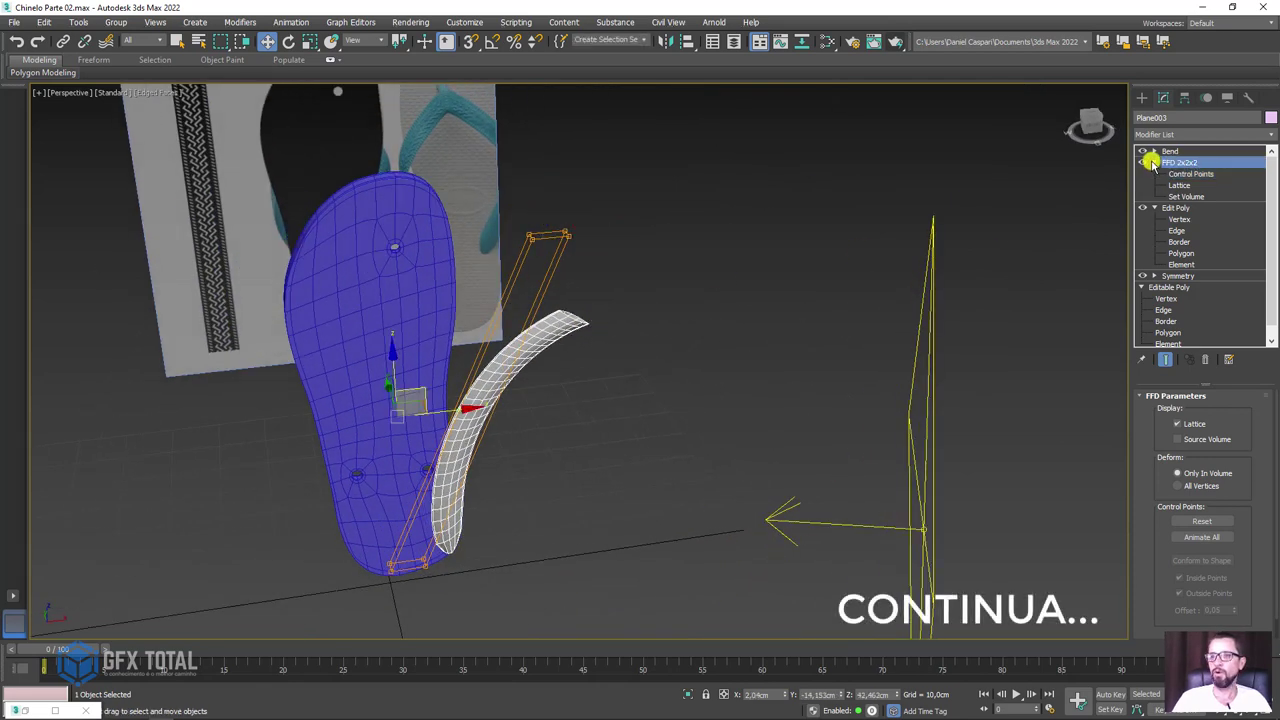
left_click(1153, 162)
left_click(1150, 151)
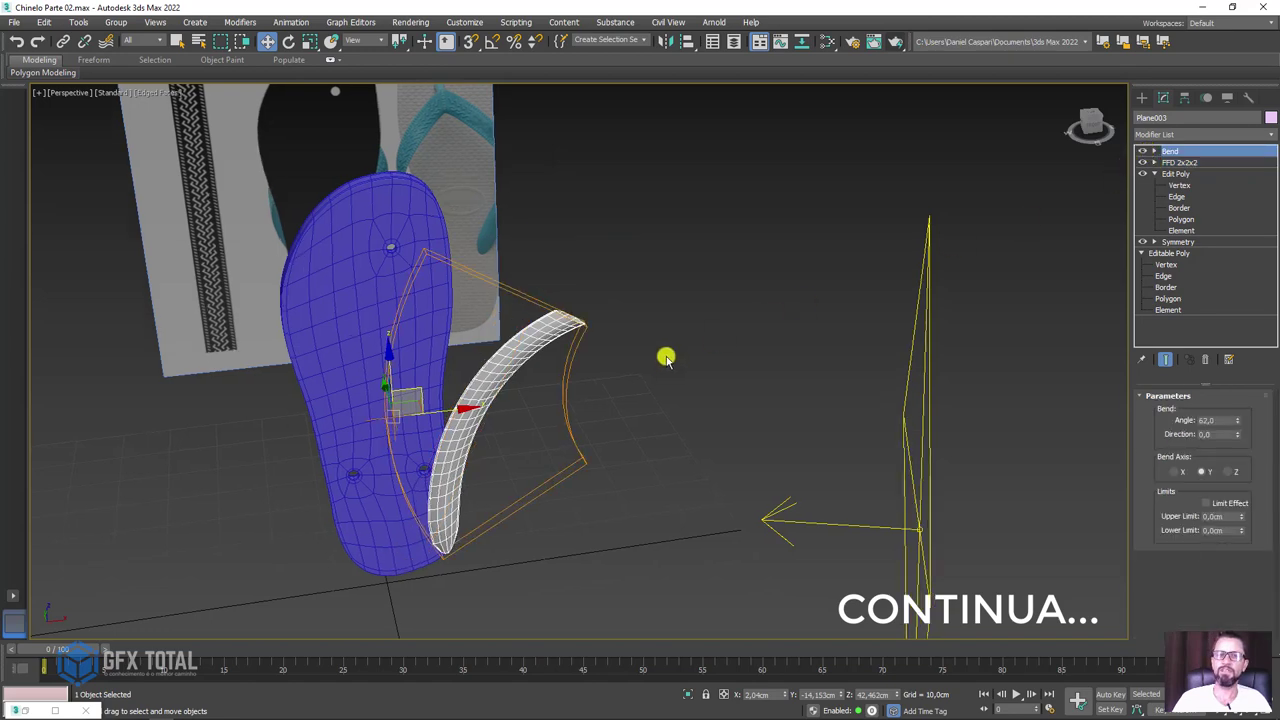
middle_click_drag(666, 357, 751, 269, "alt")
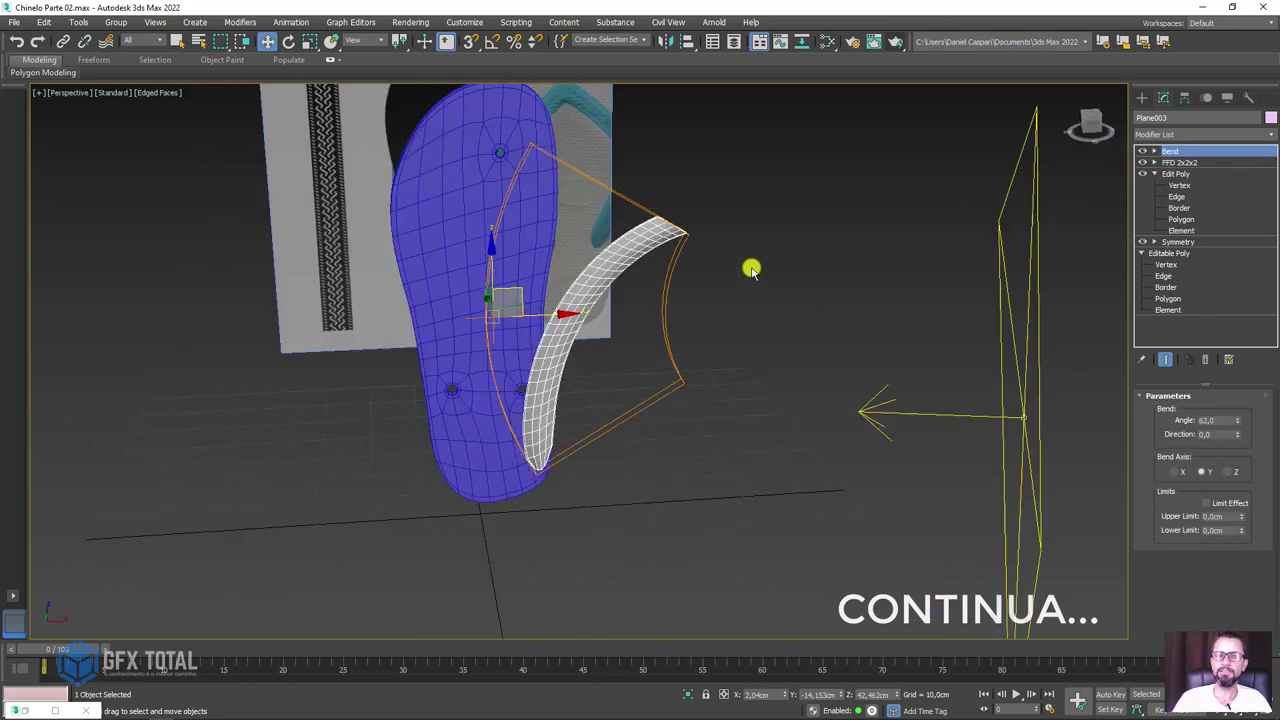
left_click(1178, 174)
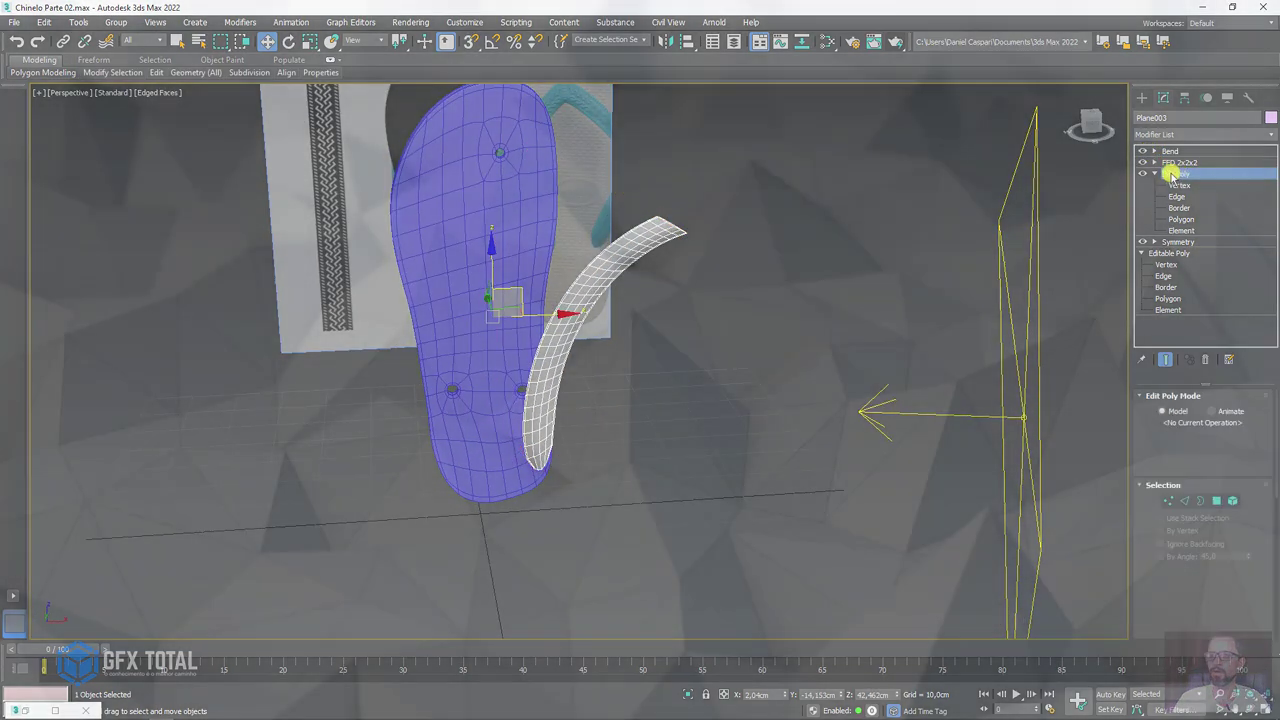